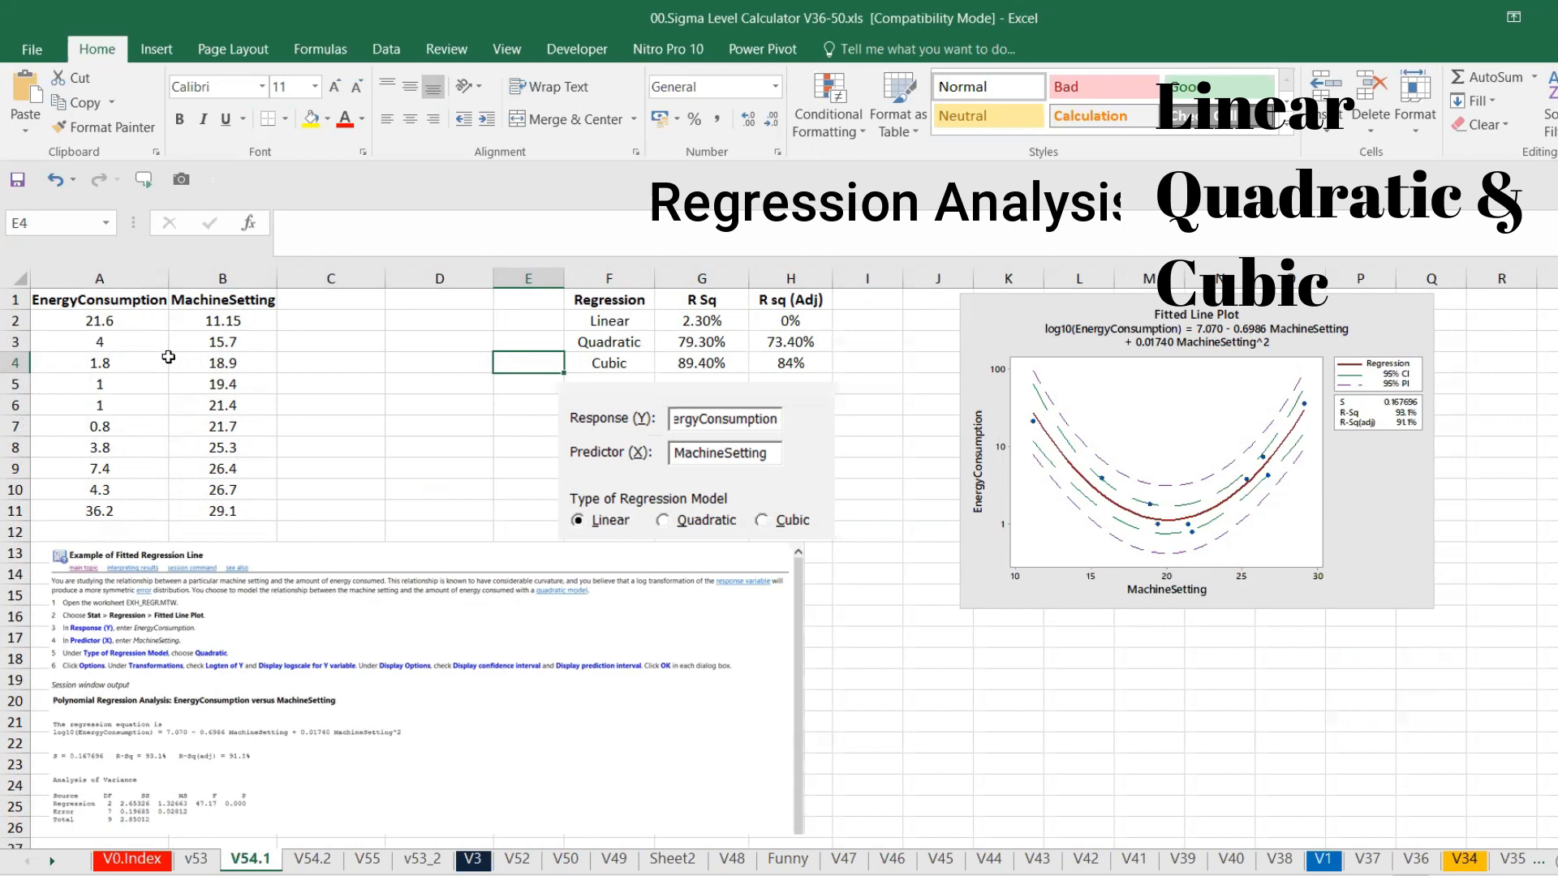
Colour the Linear model's R Sq and R sq (Adj) values red in the regression table on sheet V54.1
left_click_drag(130, 321, 158, 491)
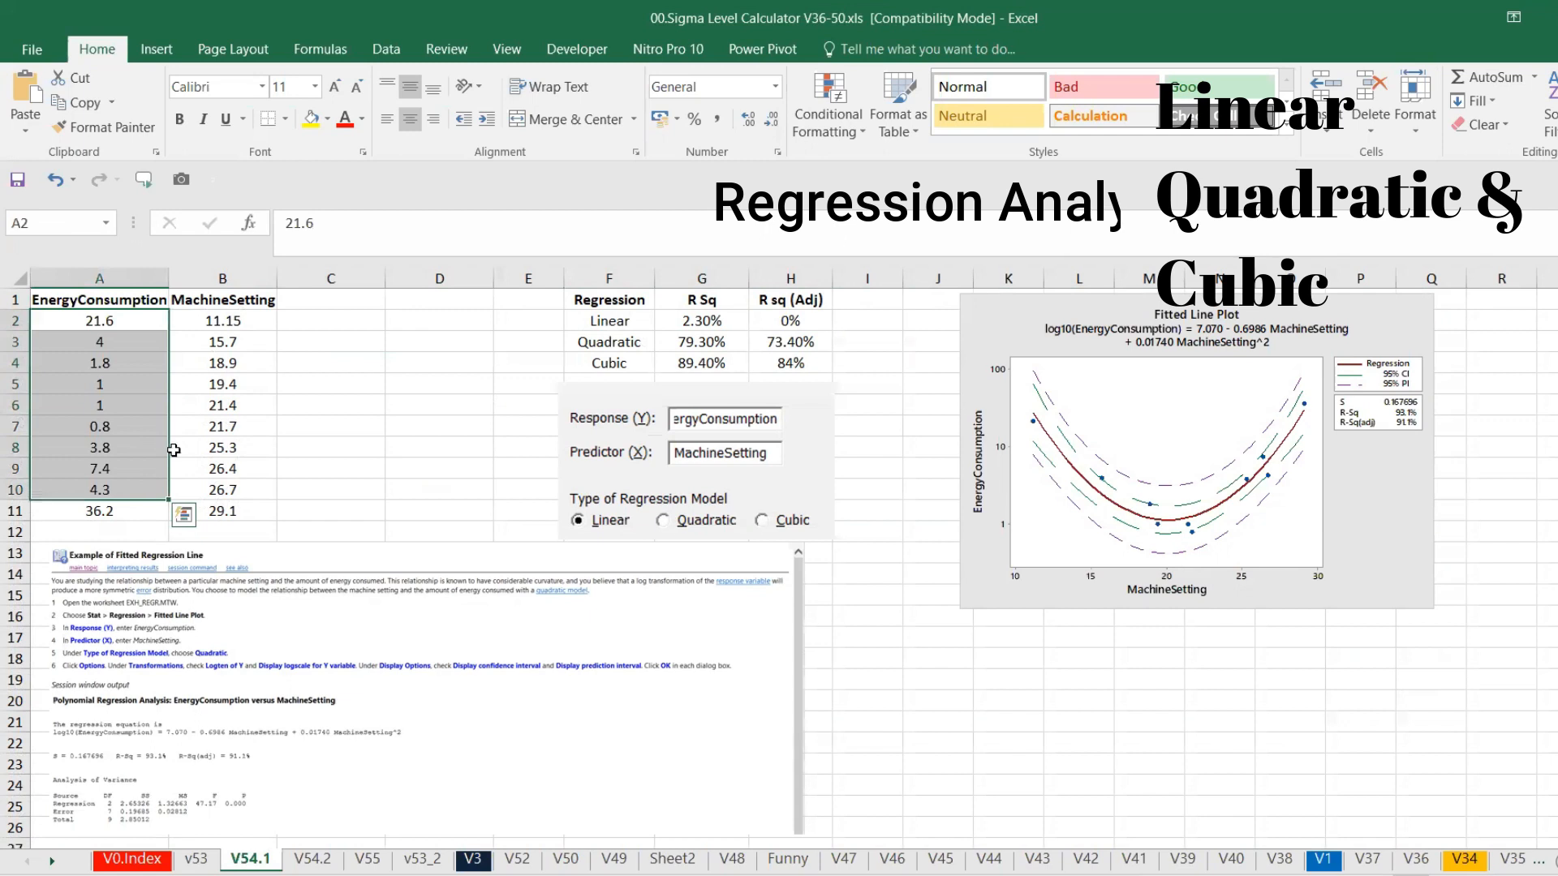
left_click(614, 322)
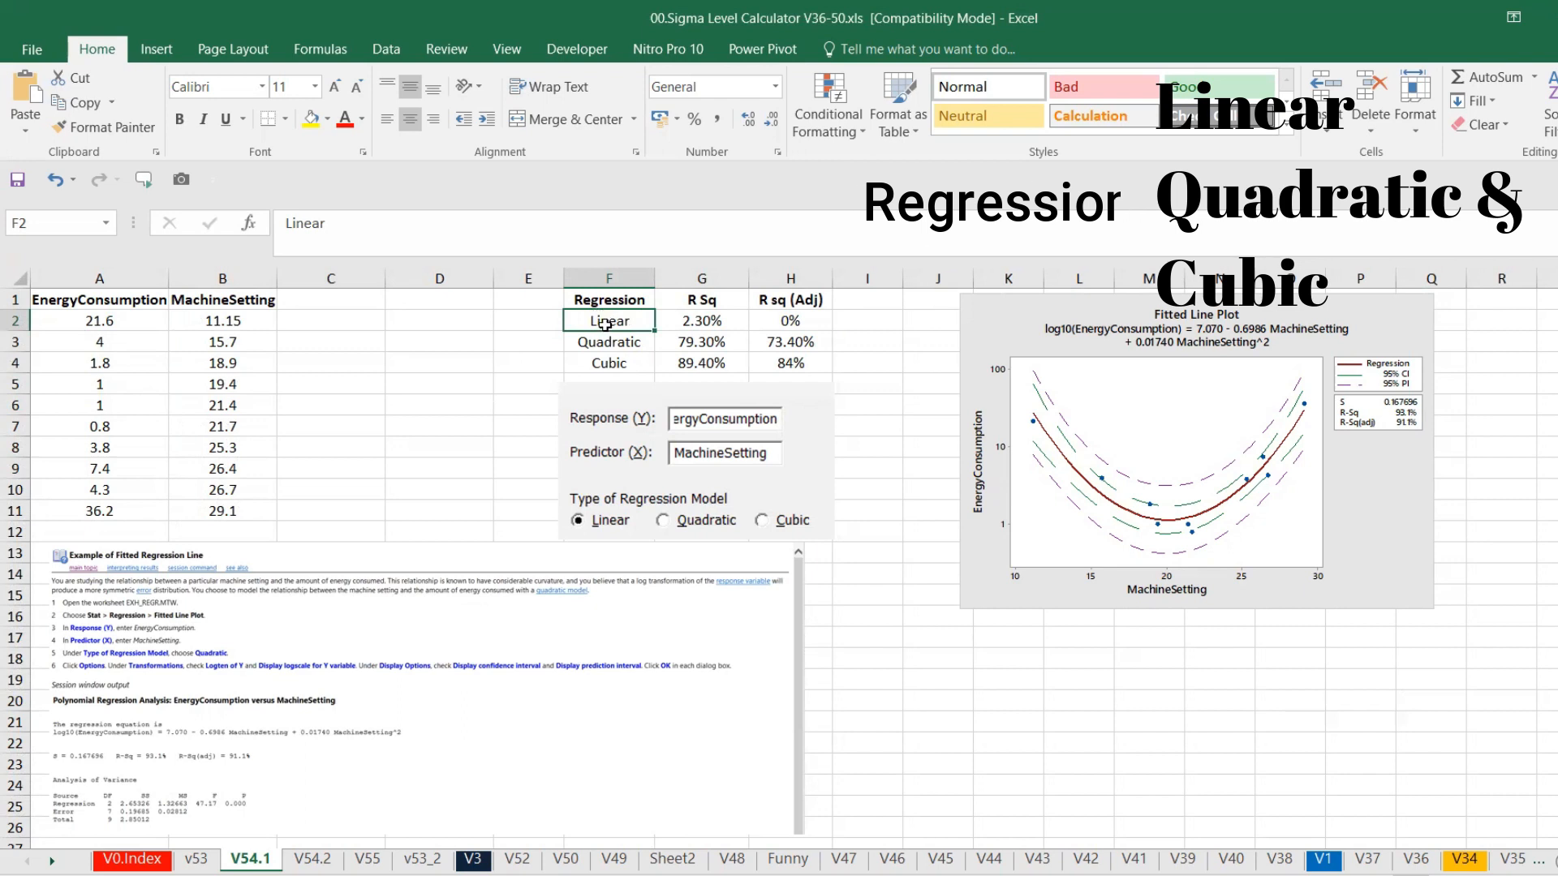
left_click(692, 321)
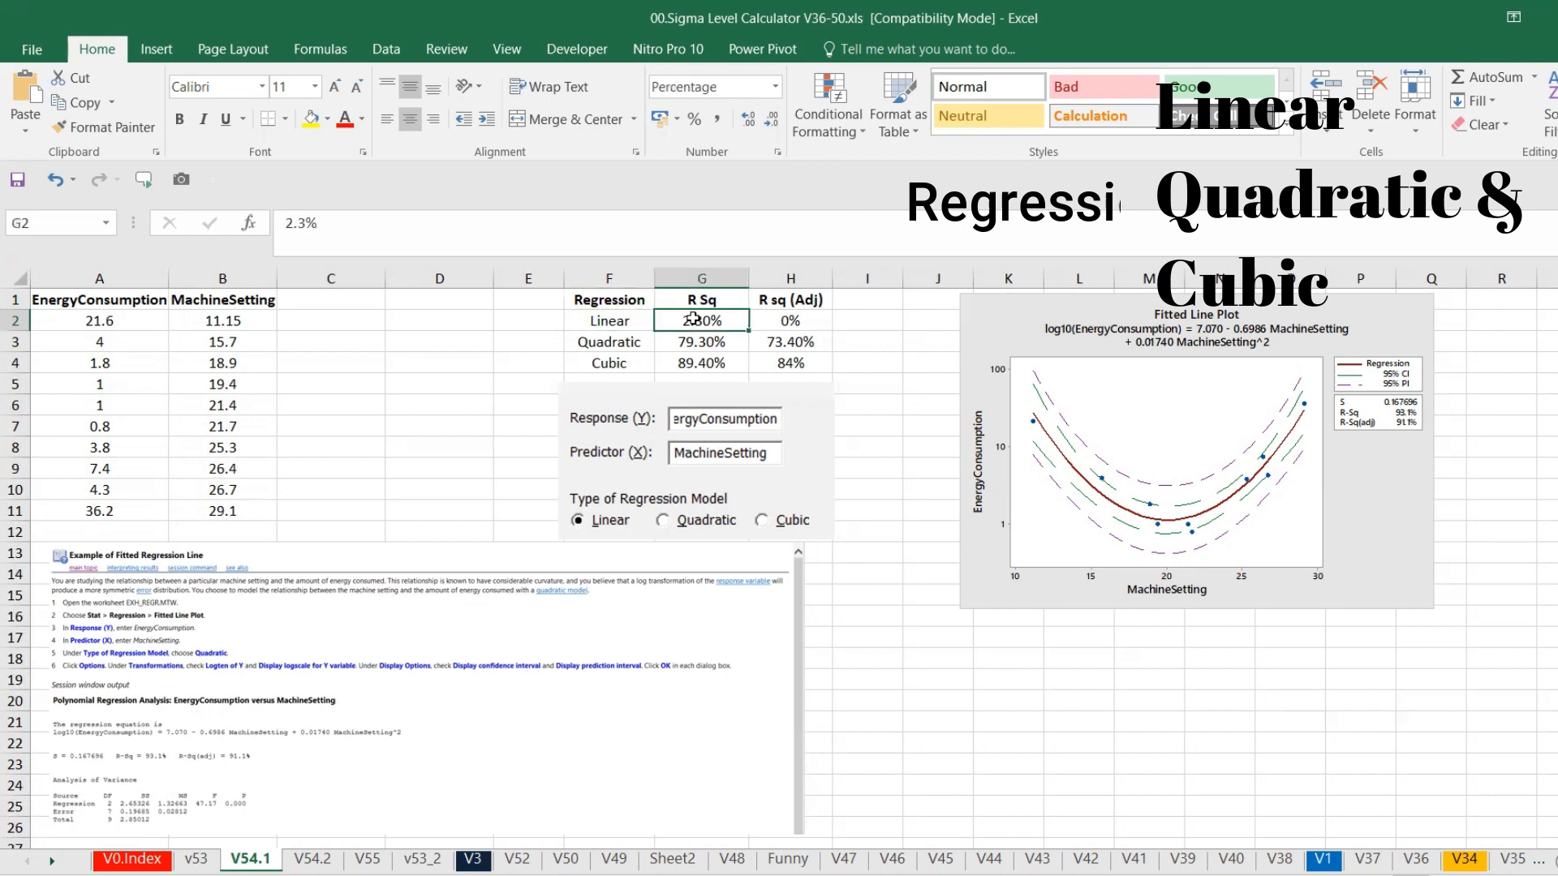
left_click_drag(677, 322, 765, 322)
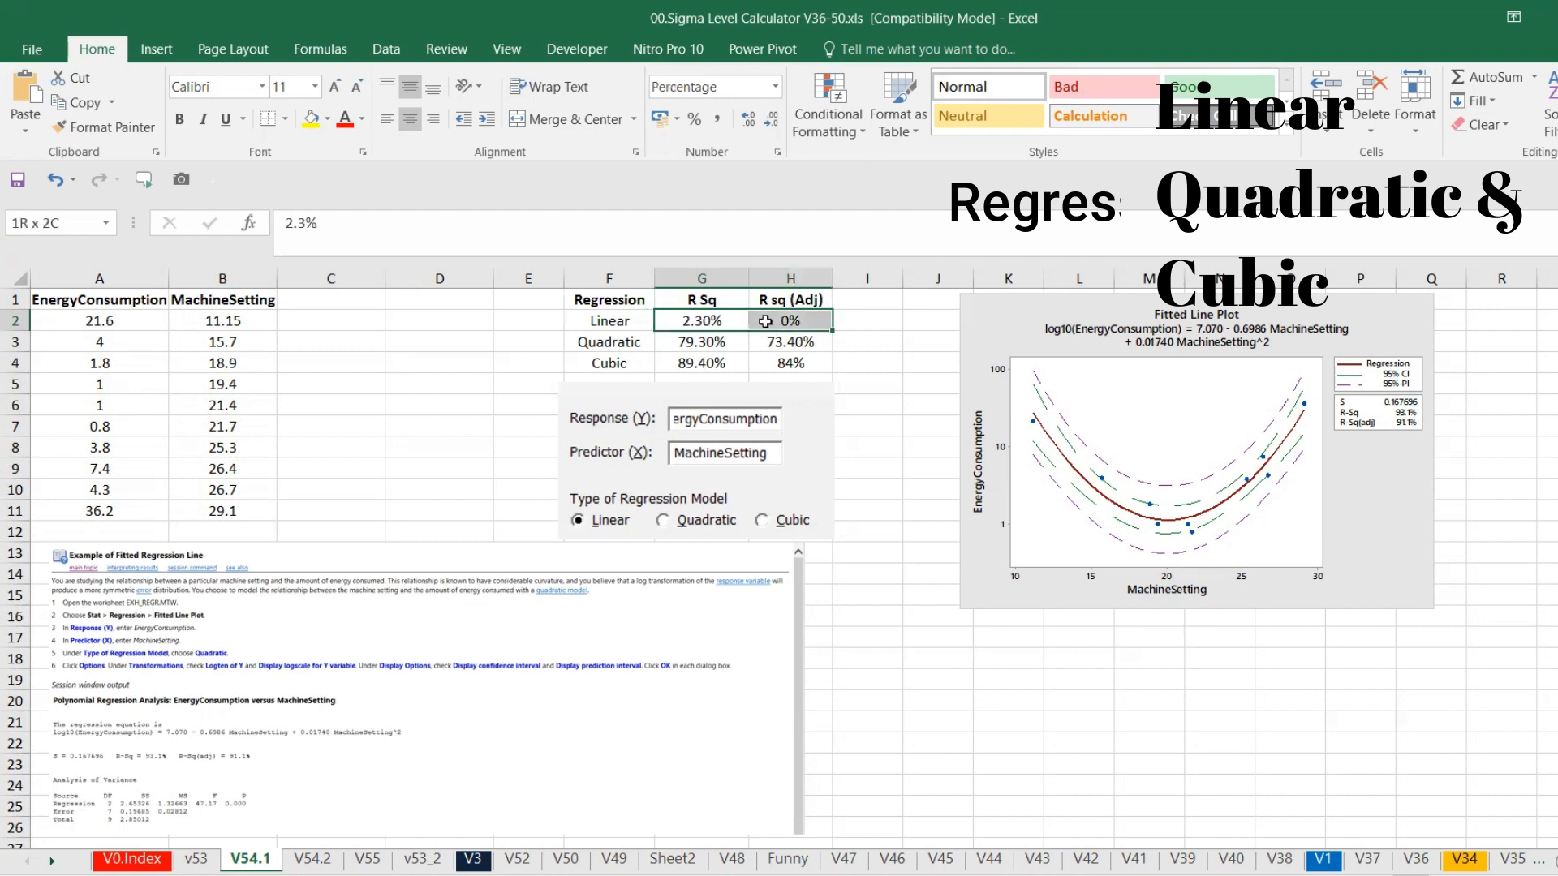
left_click(344, 119)
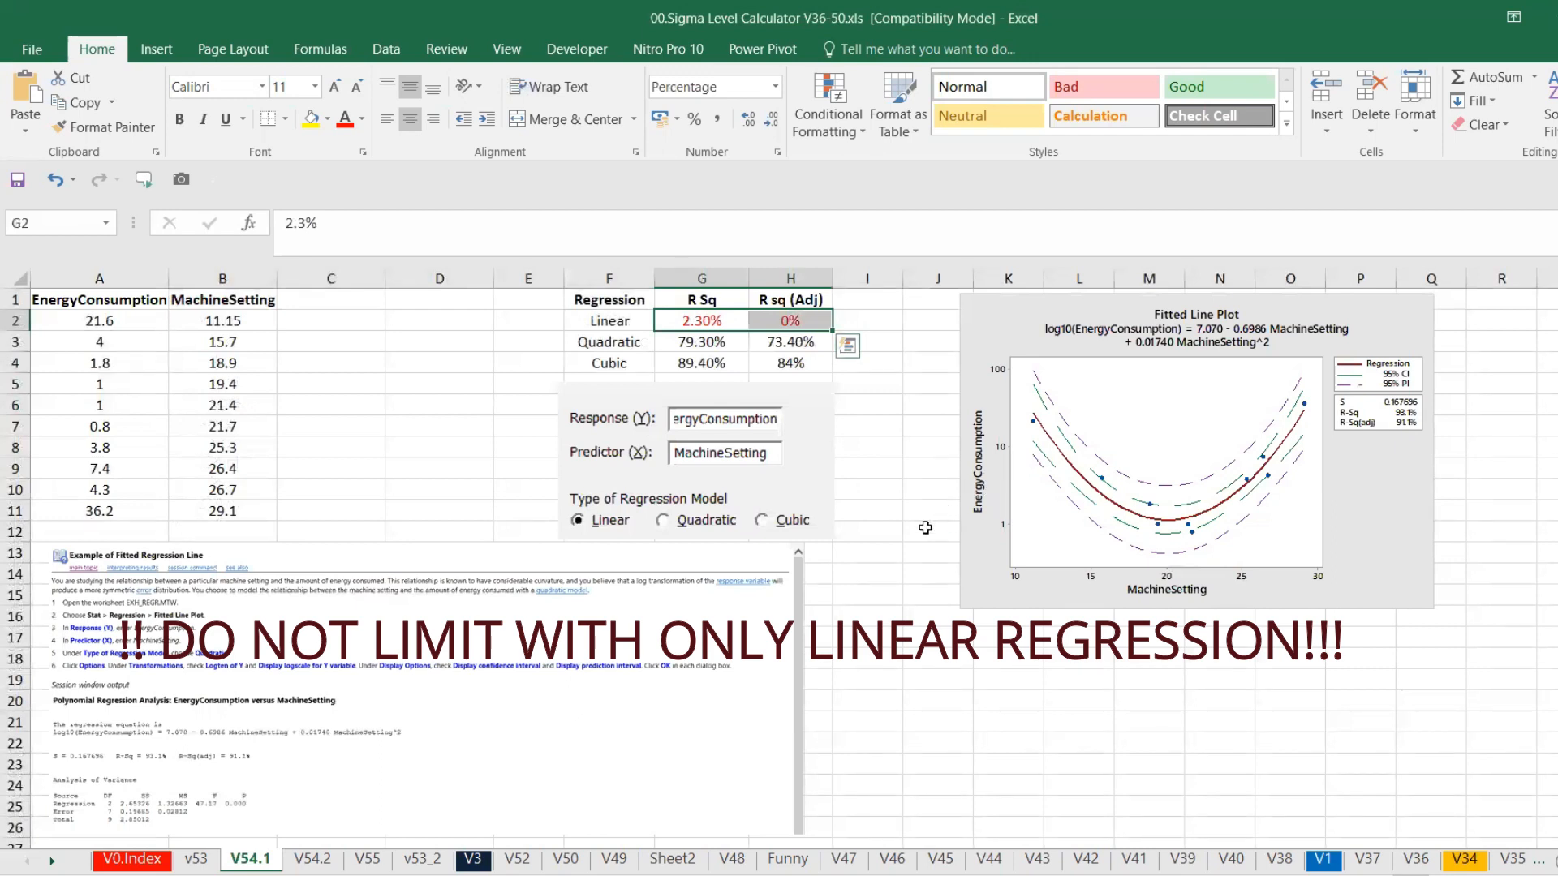
Review the particleboard data and the regression comparison table on sheet V54.2, and return to sheet V54.1
left_click(310, 861)
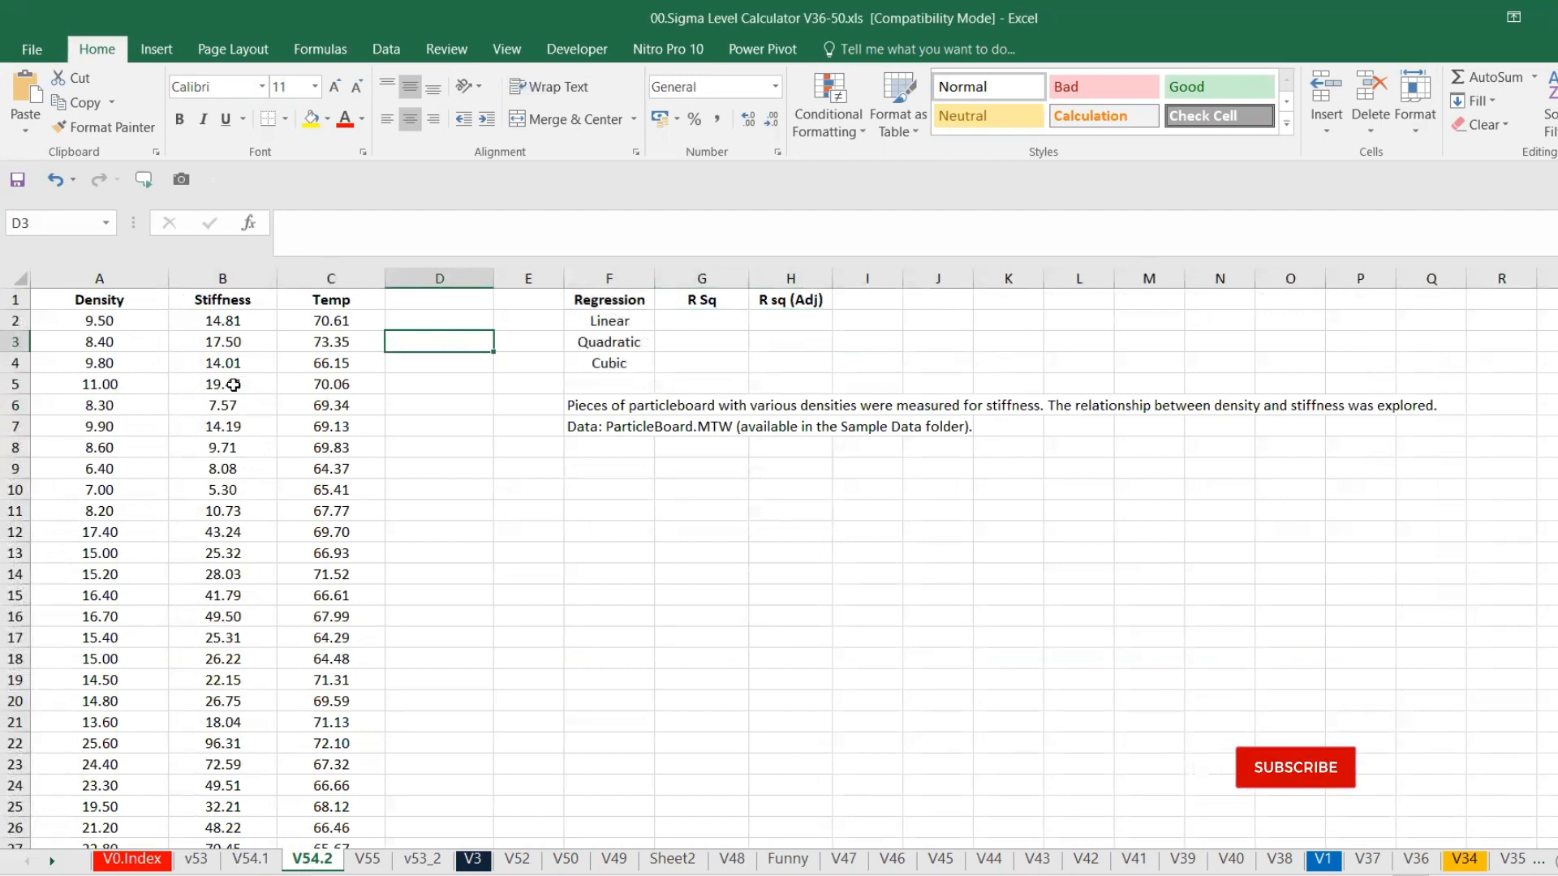
left_click_drag(700, 327, 800, 381)
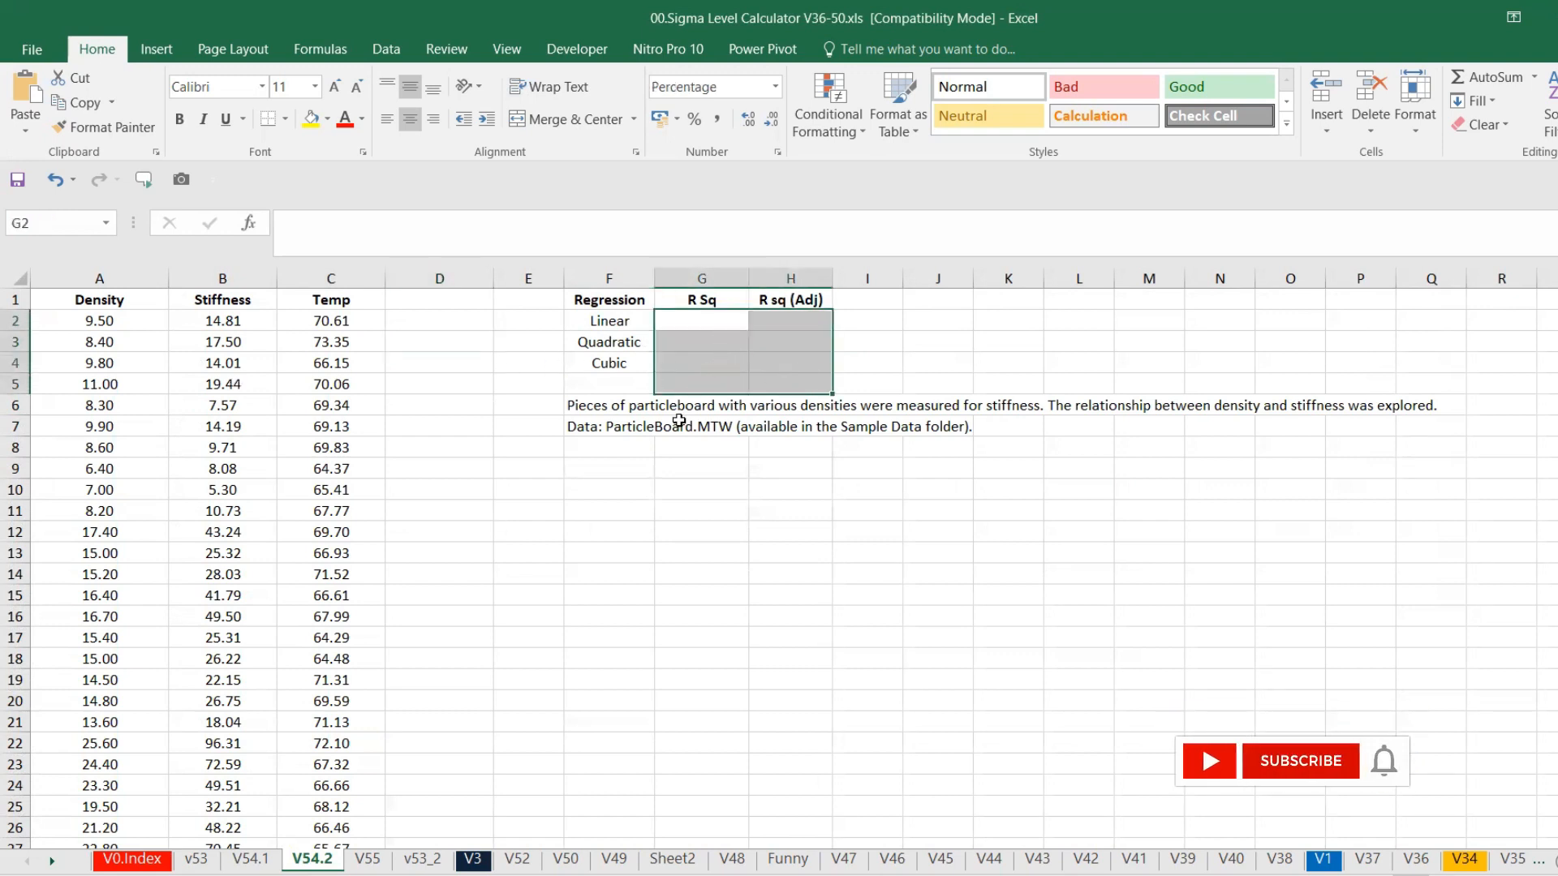
left_click_drag(610, 320, 771, 312)
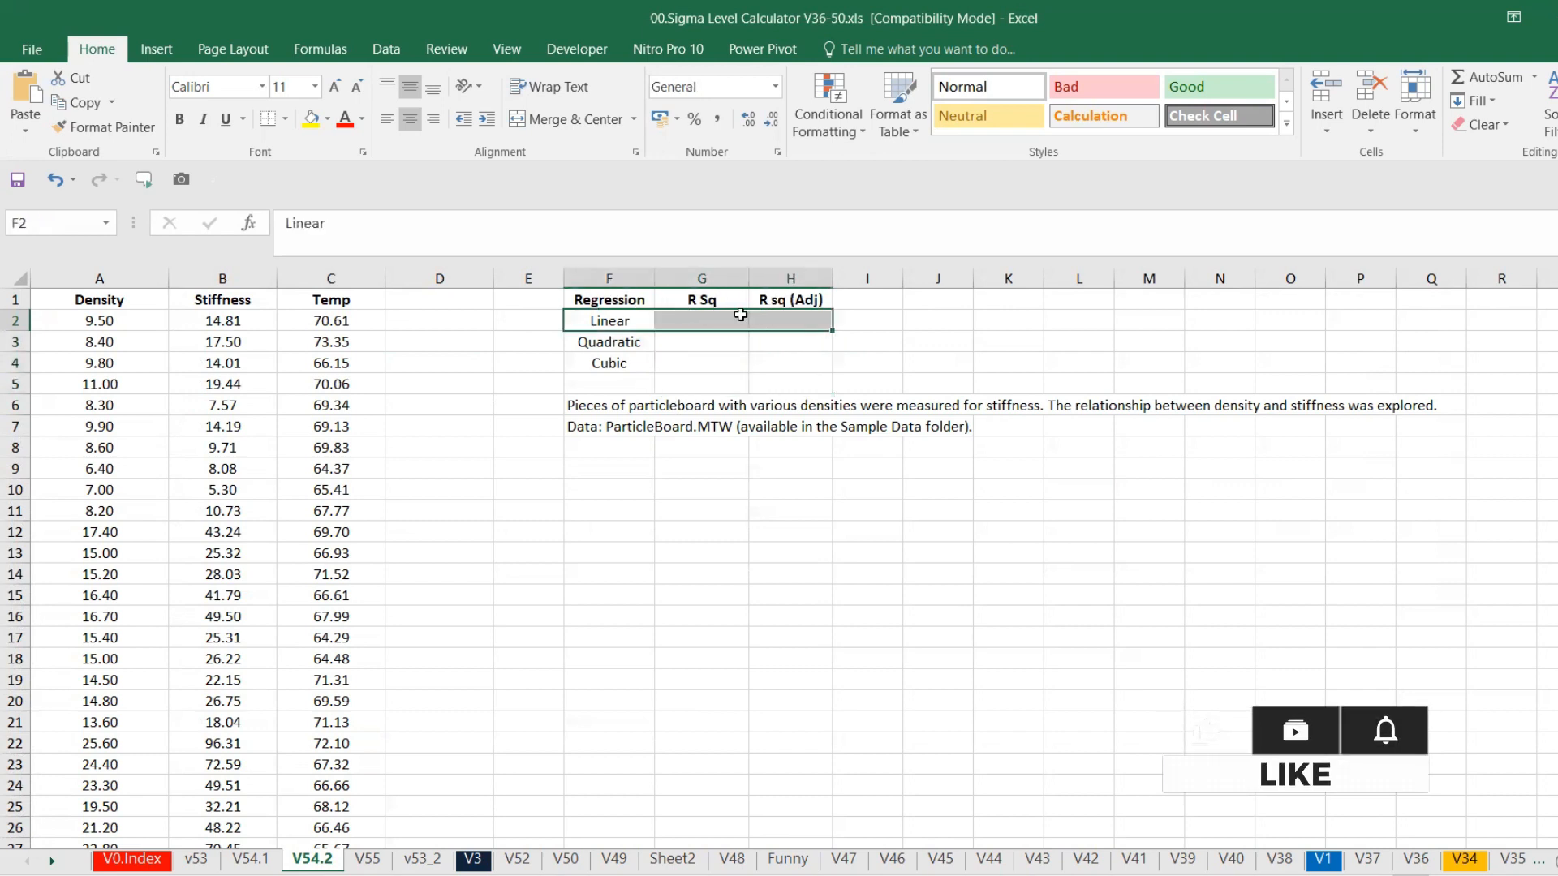
left_click_drag(613, 321, 762, 365)
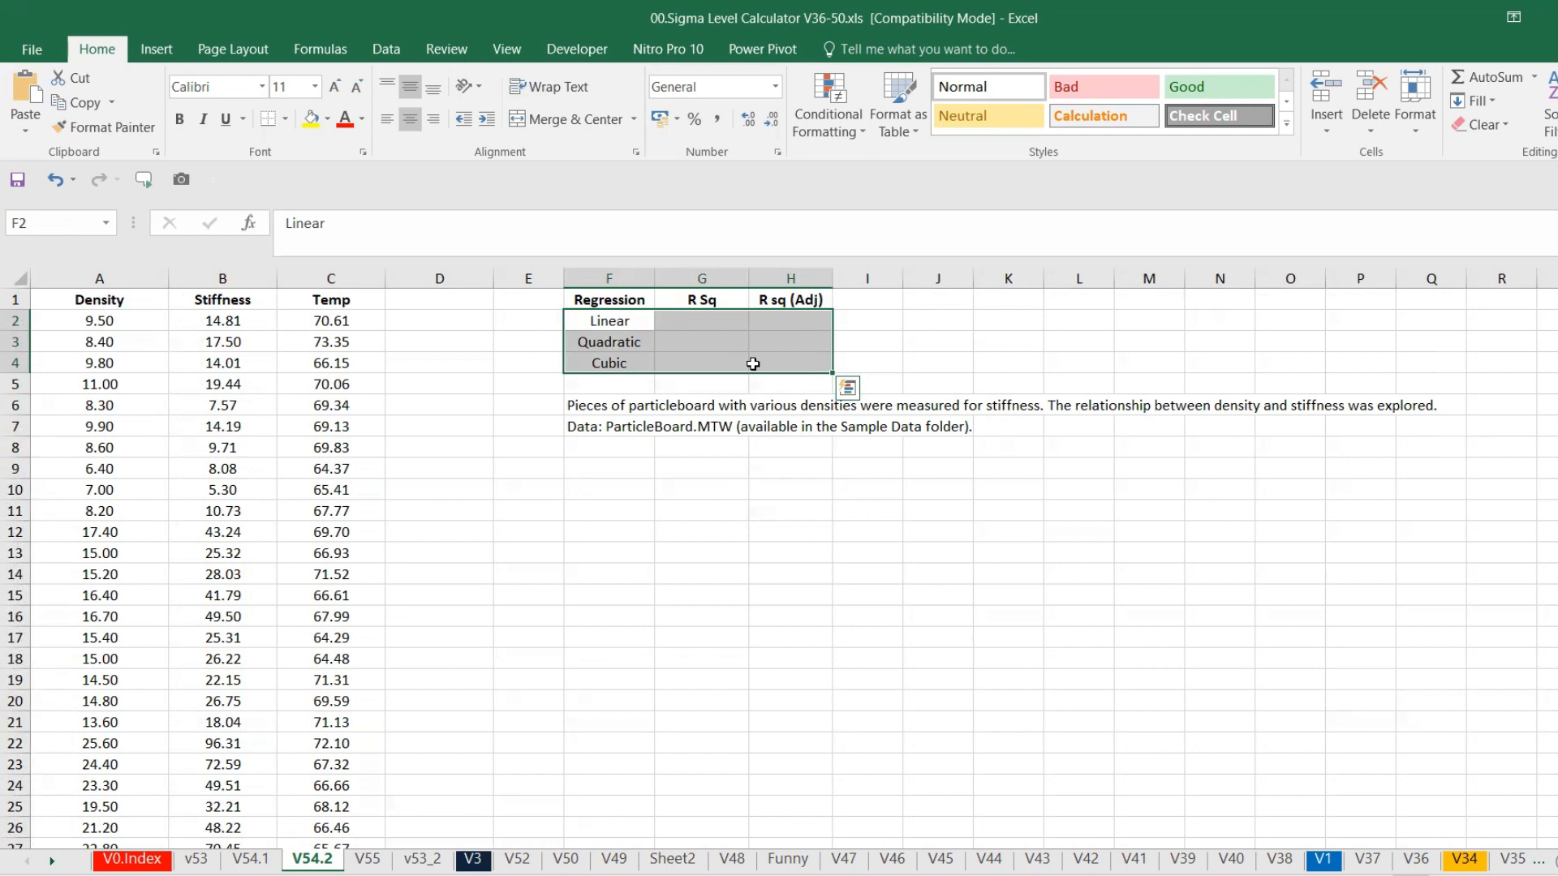
left_click(256, 859)
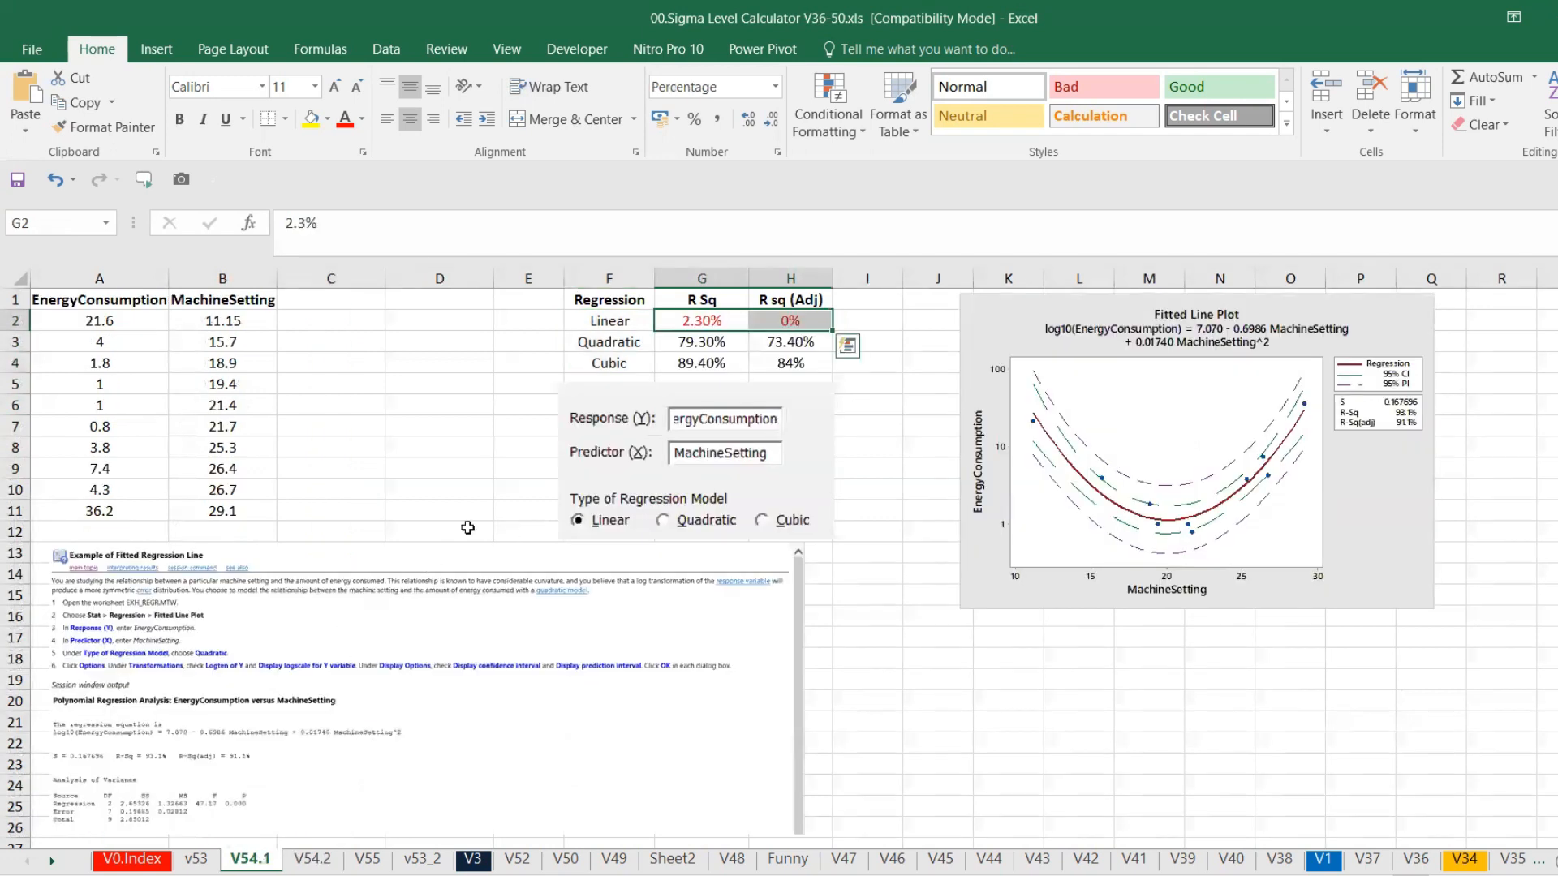
Switch to the untitled Minitab project and bring up the Exh_regr.MTW worksheet
left_click(1209, 873)
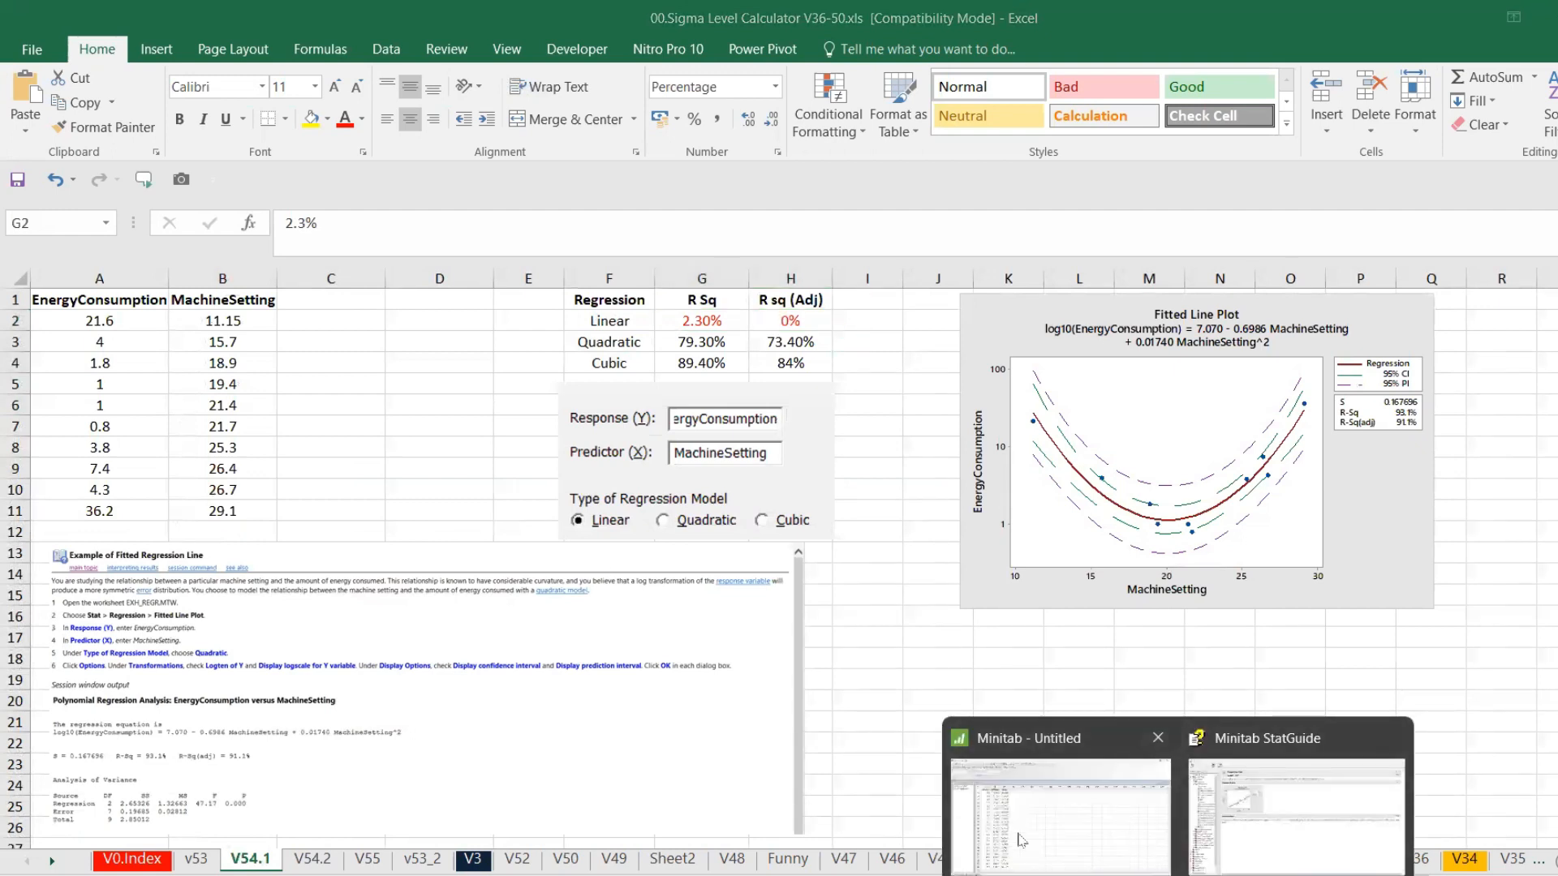
left_click(1055, 811)
left_click(87, 211)
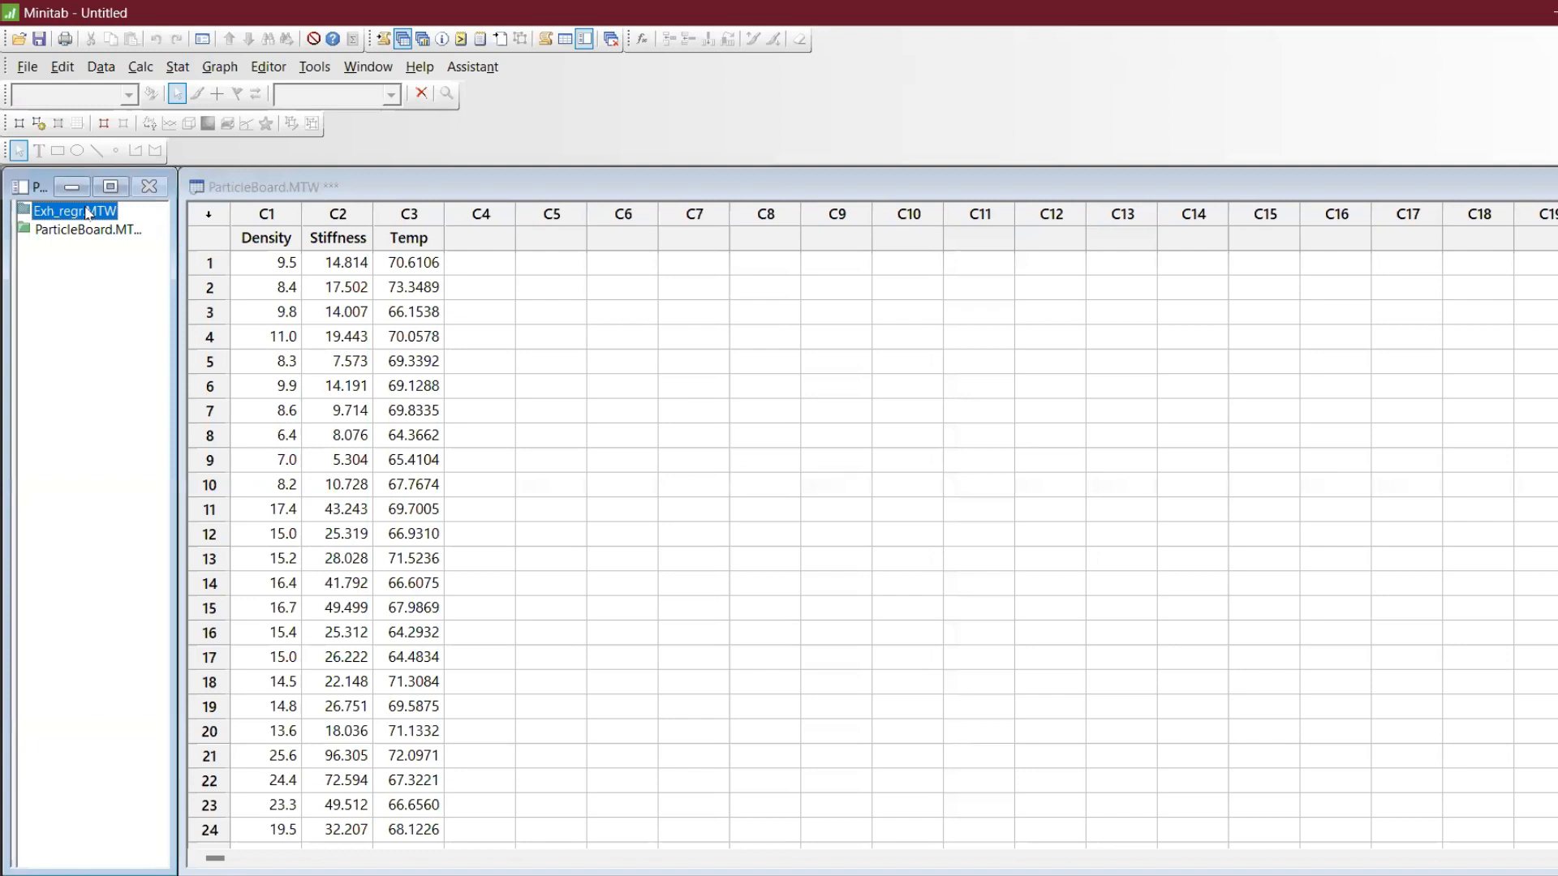
double_click(88, 211)
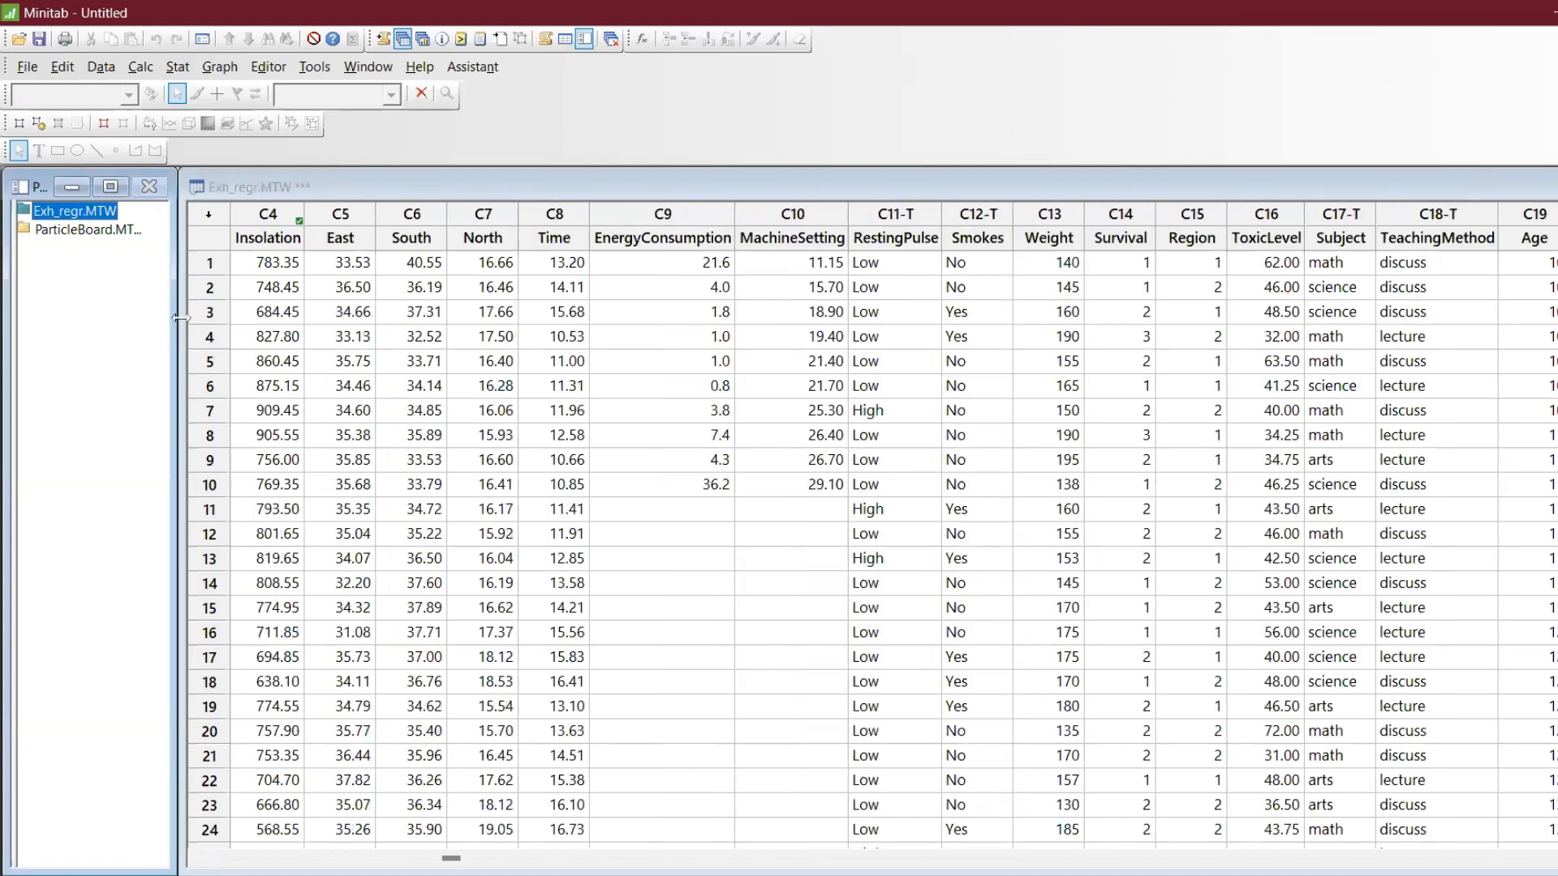
Reopen the Exh_regr.MTW worksheet from the Minitab Sample Data folder, discarding any changes to the open copy
left_click(30, 72)
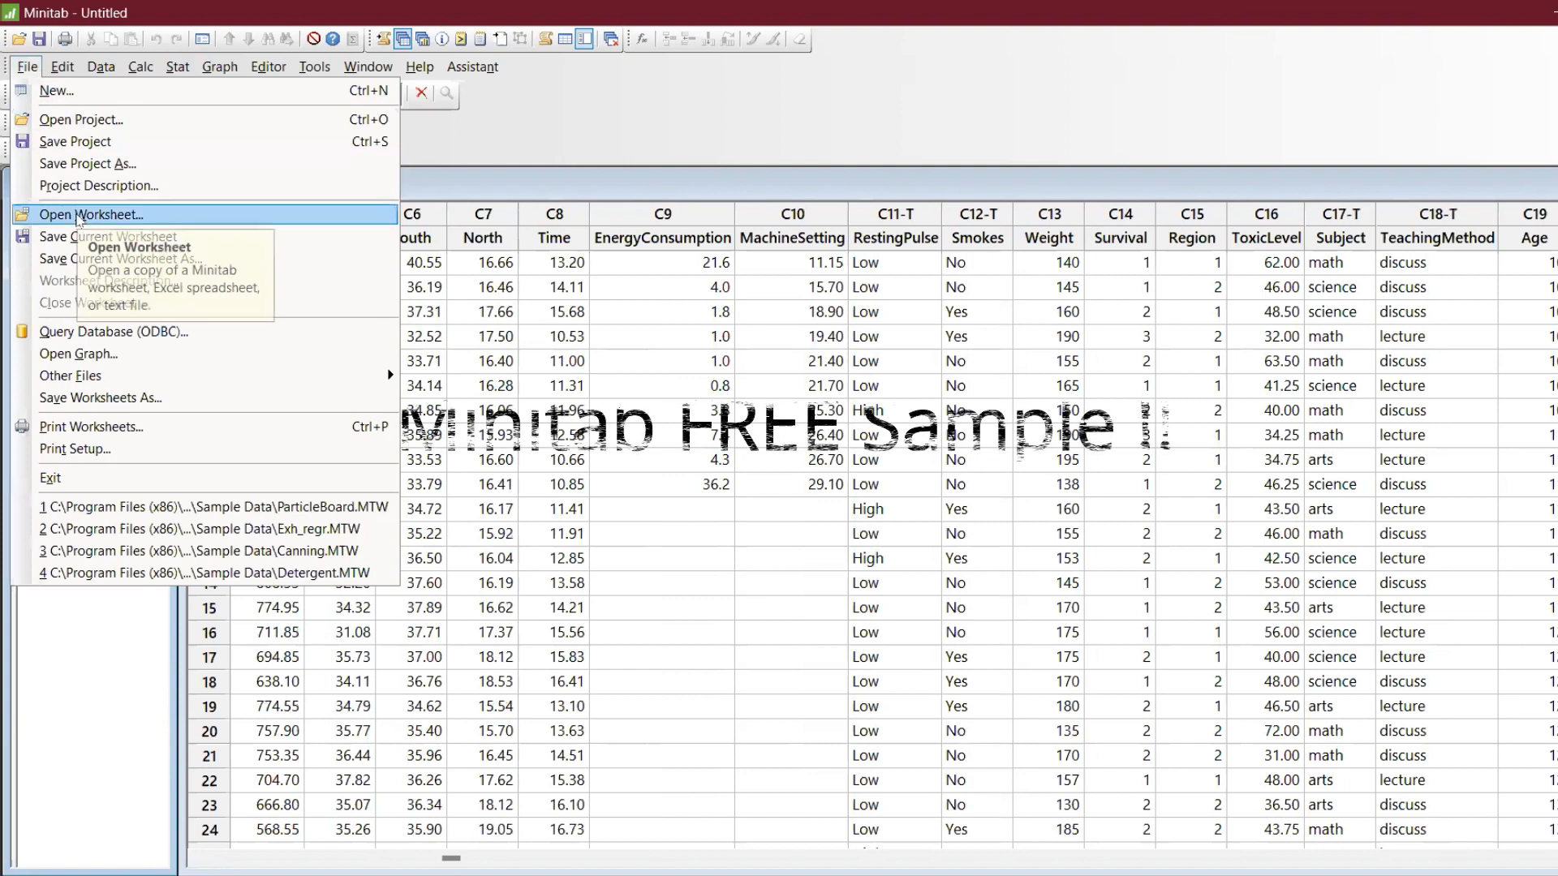
left_click(79, 215)
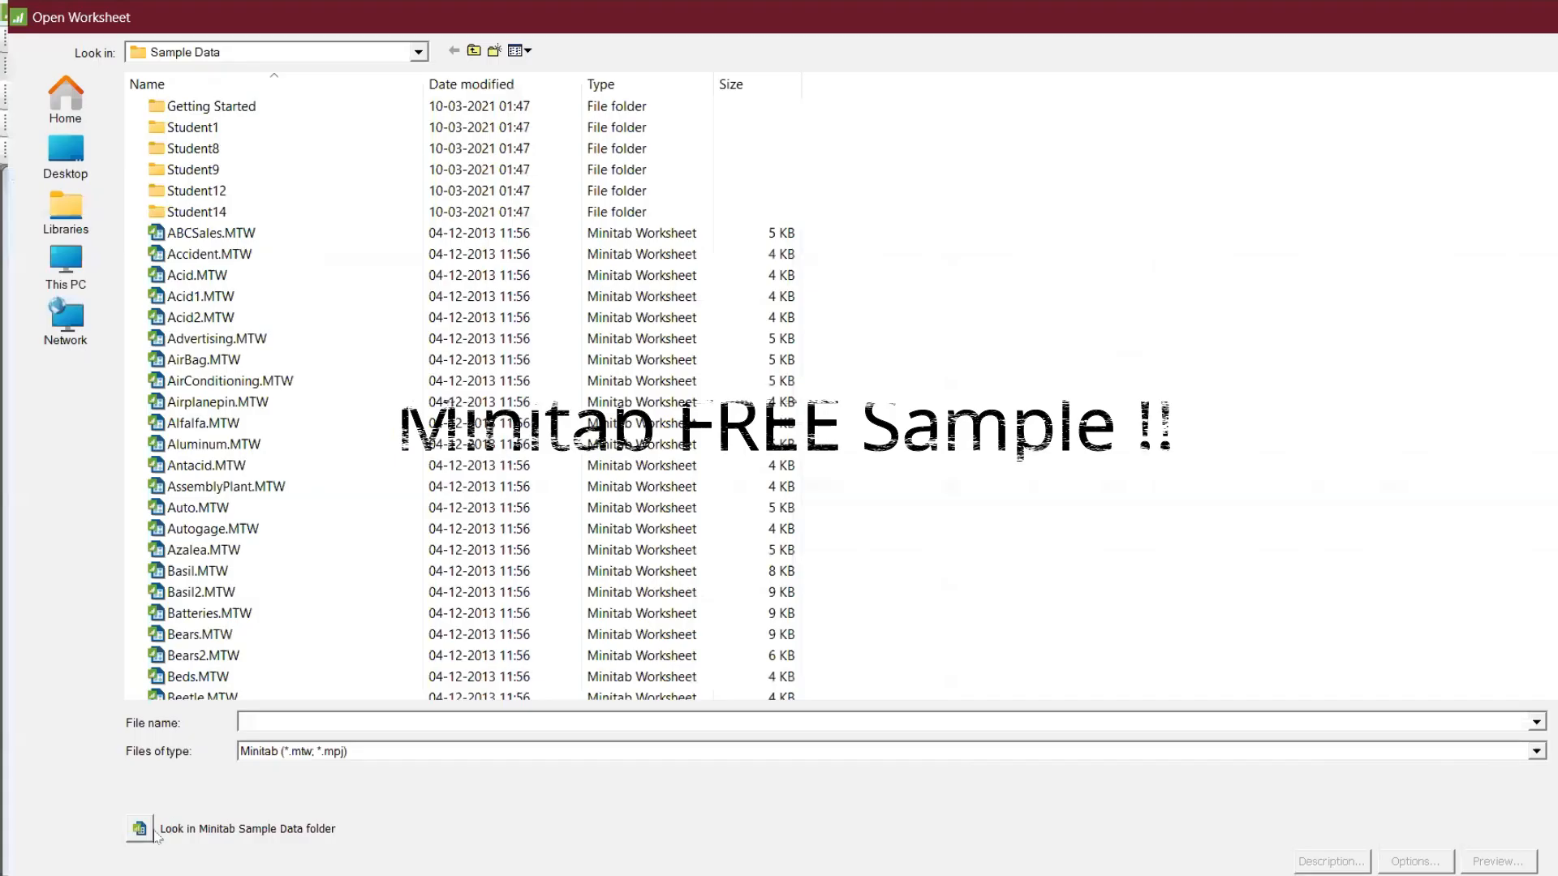
left_click(145, 832)
left_click(276, 715)
type("exh")
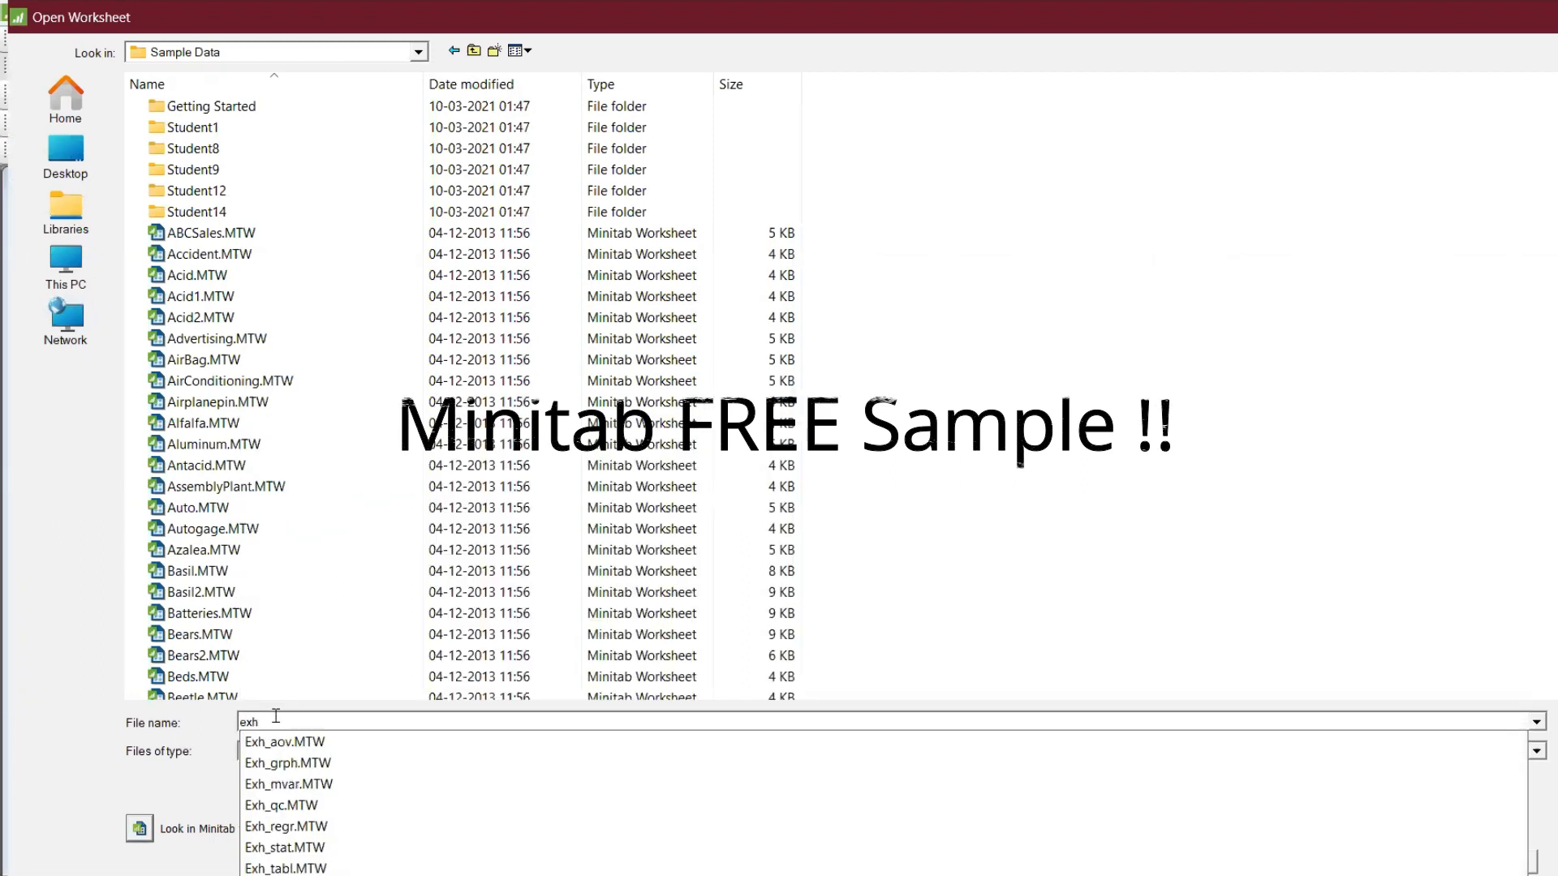
left_click(302, 826)
key("Return")
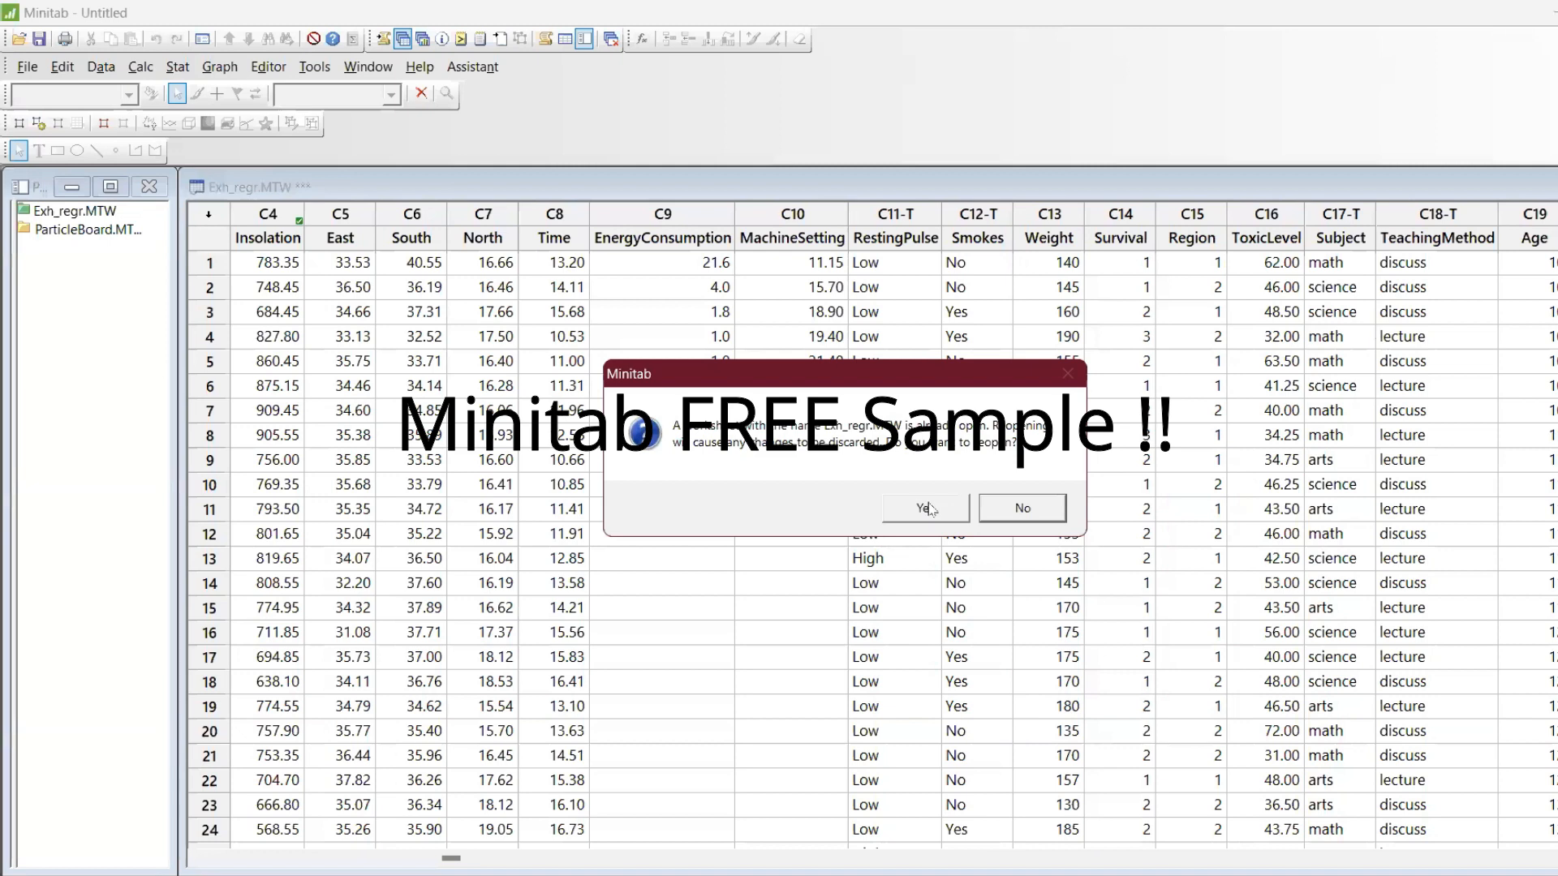
left_click(929, 508)
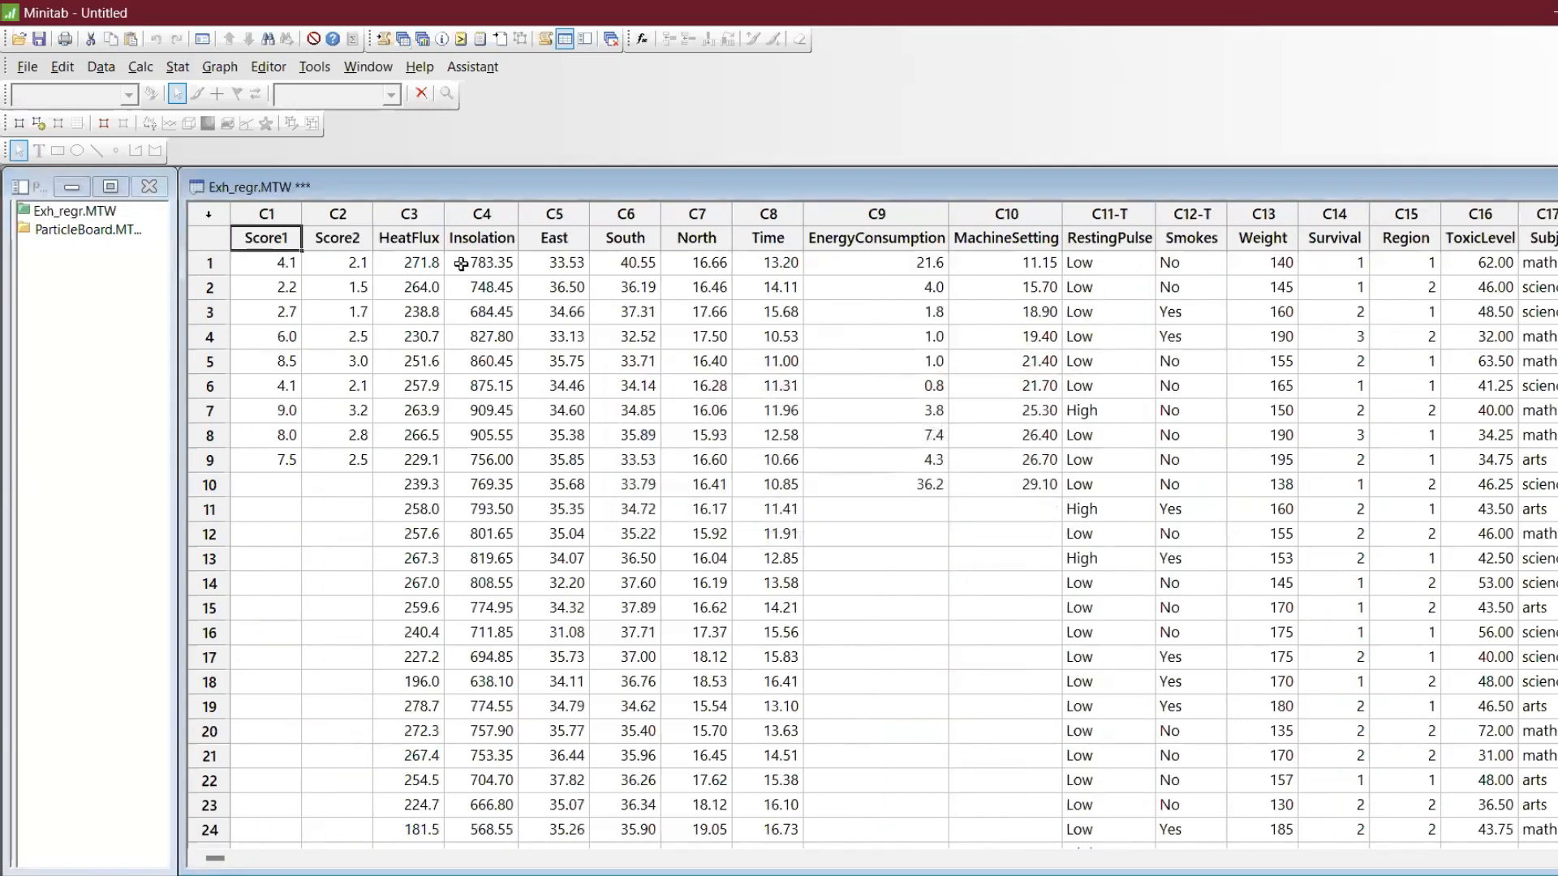
Examine the HeatFlux to North columns and highlight the EnergyConsumption and MachineSetting data, rows 1 to 10
left_click_drag(414, 238, 422, 311)
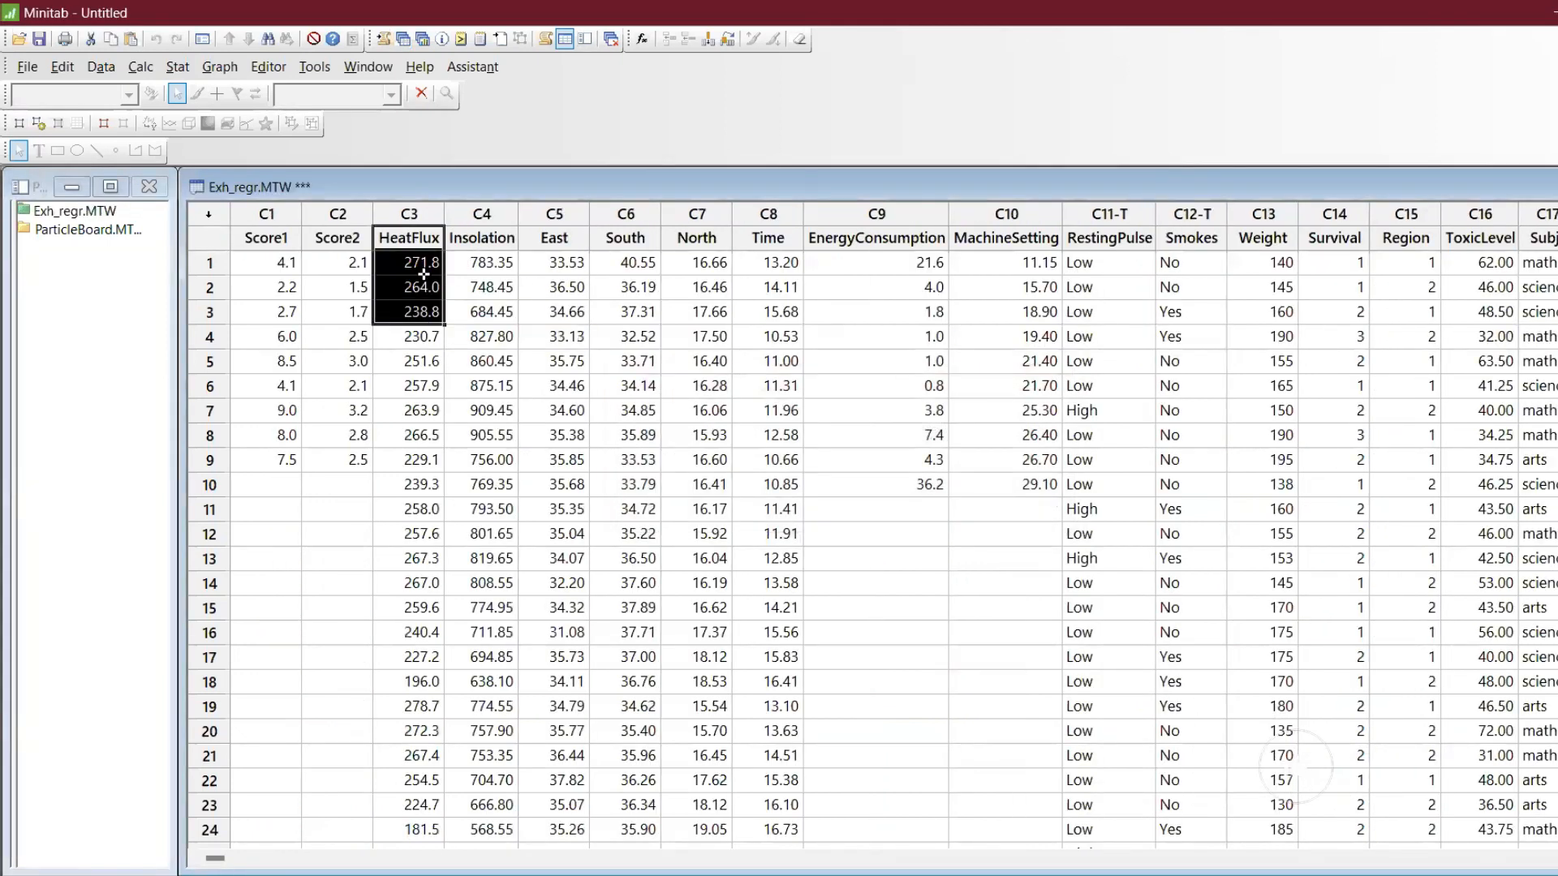
left_click(575, 238)
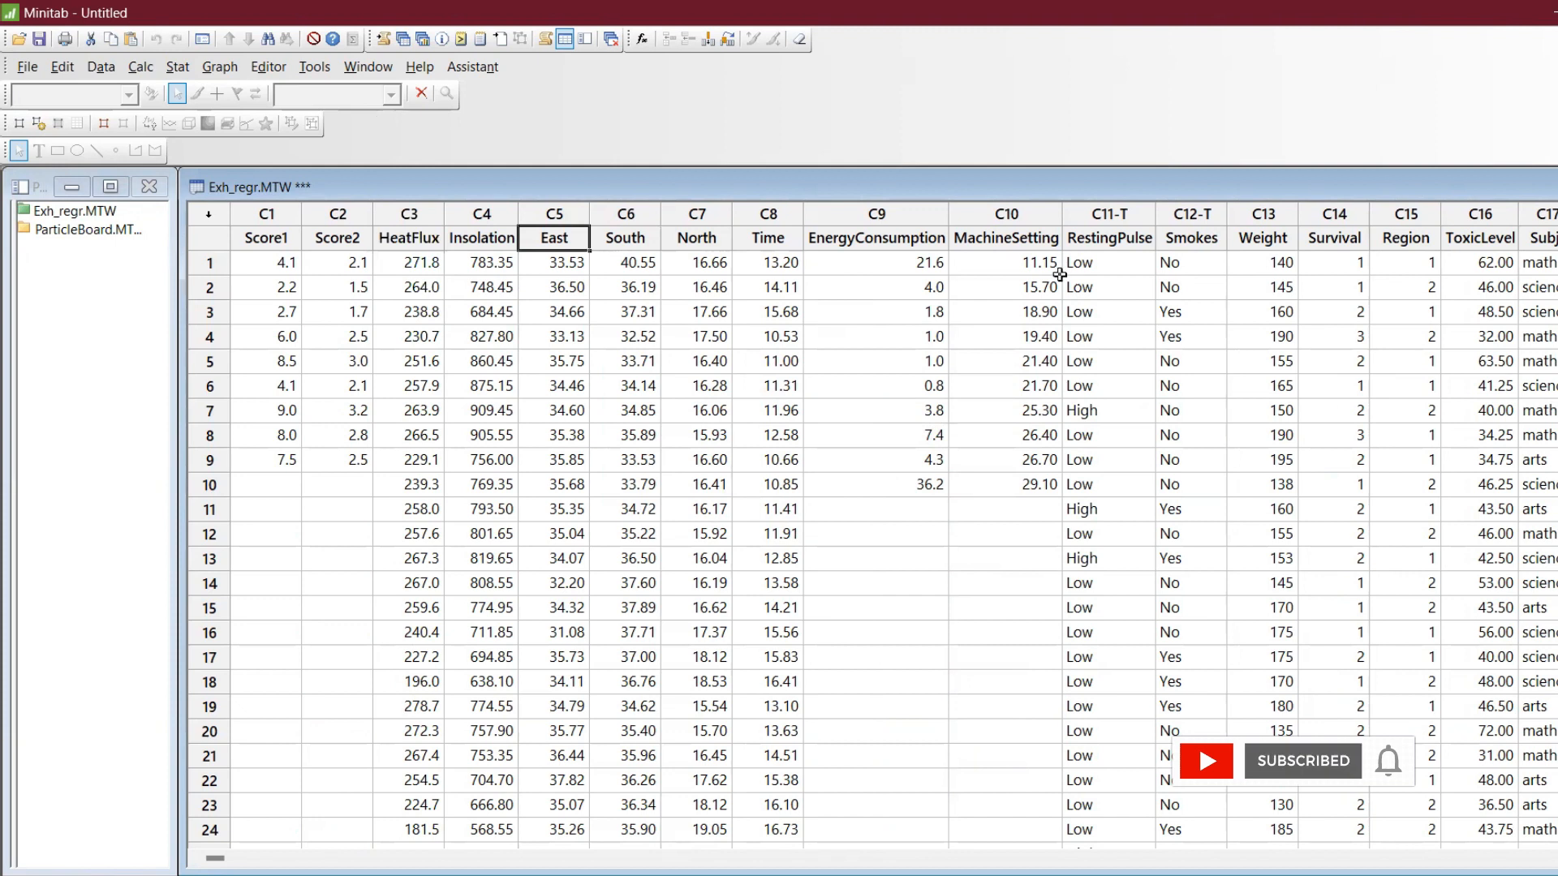
left_click_drag(860, 237, 959, 495)
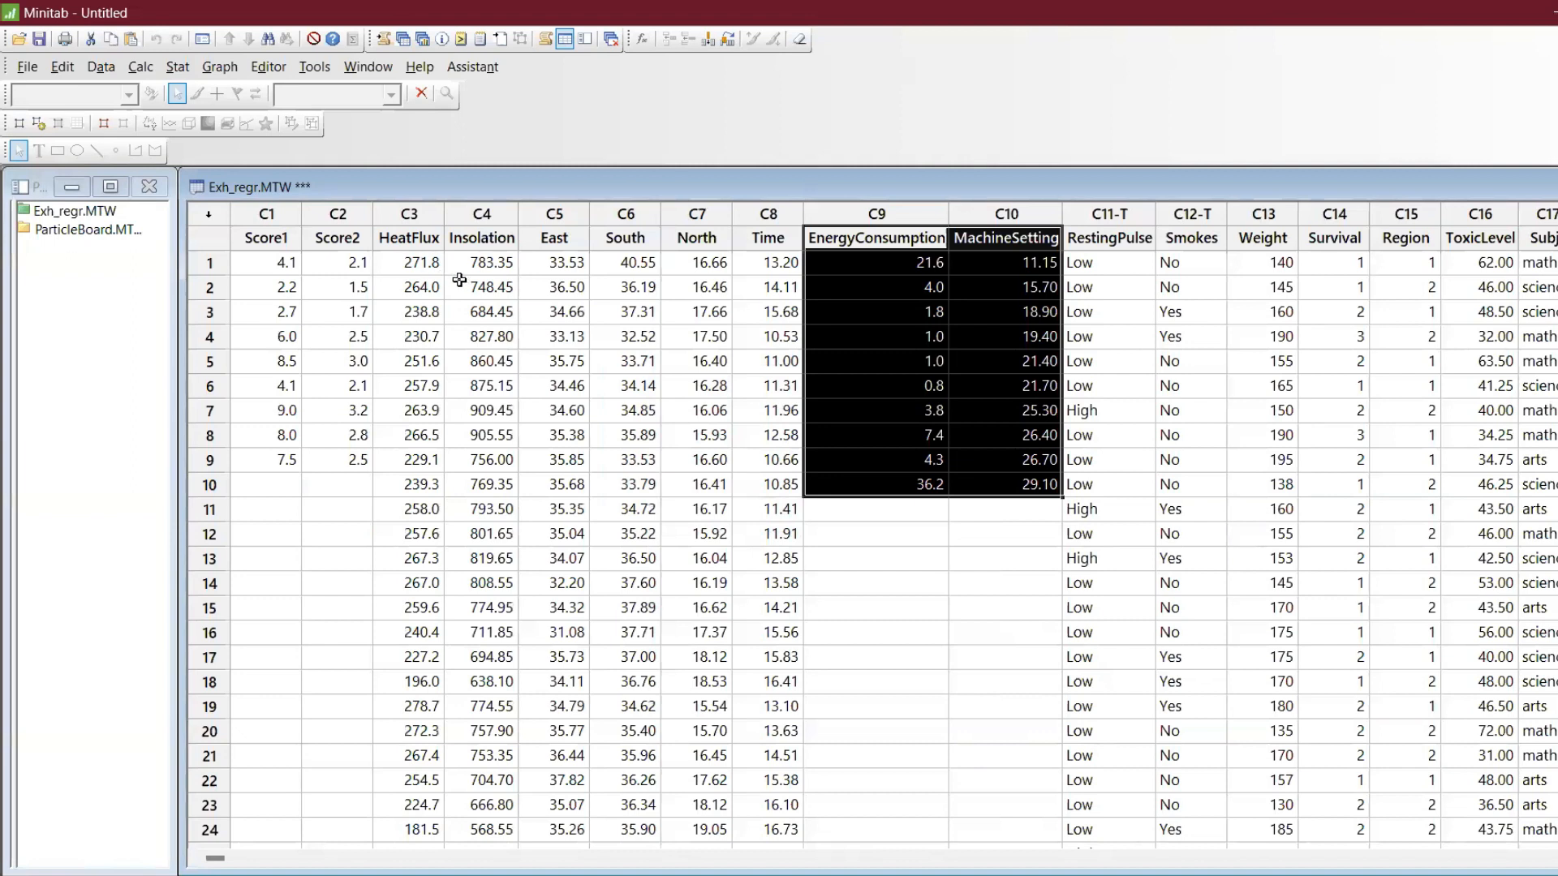
left_click_drag(403, 239, 675, 658)
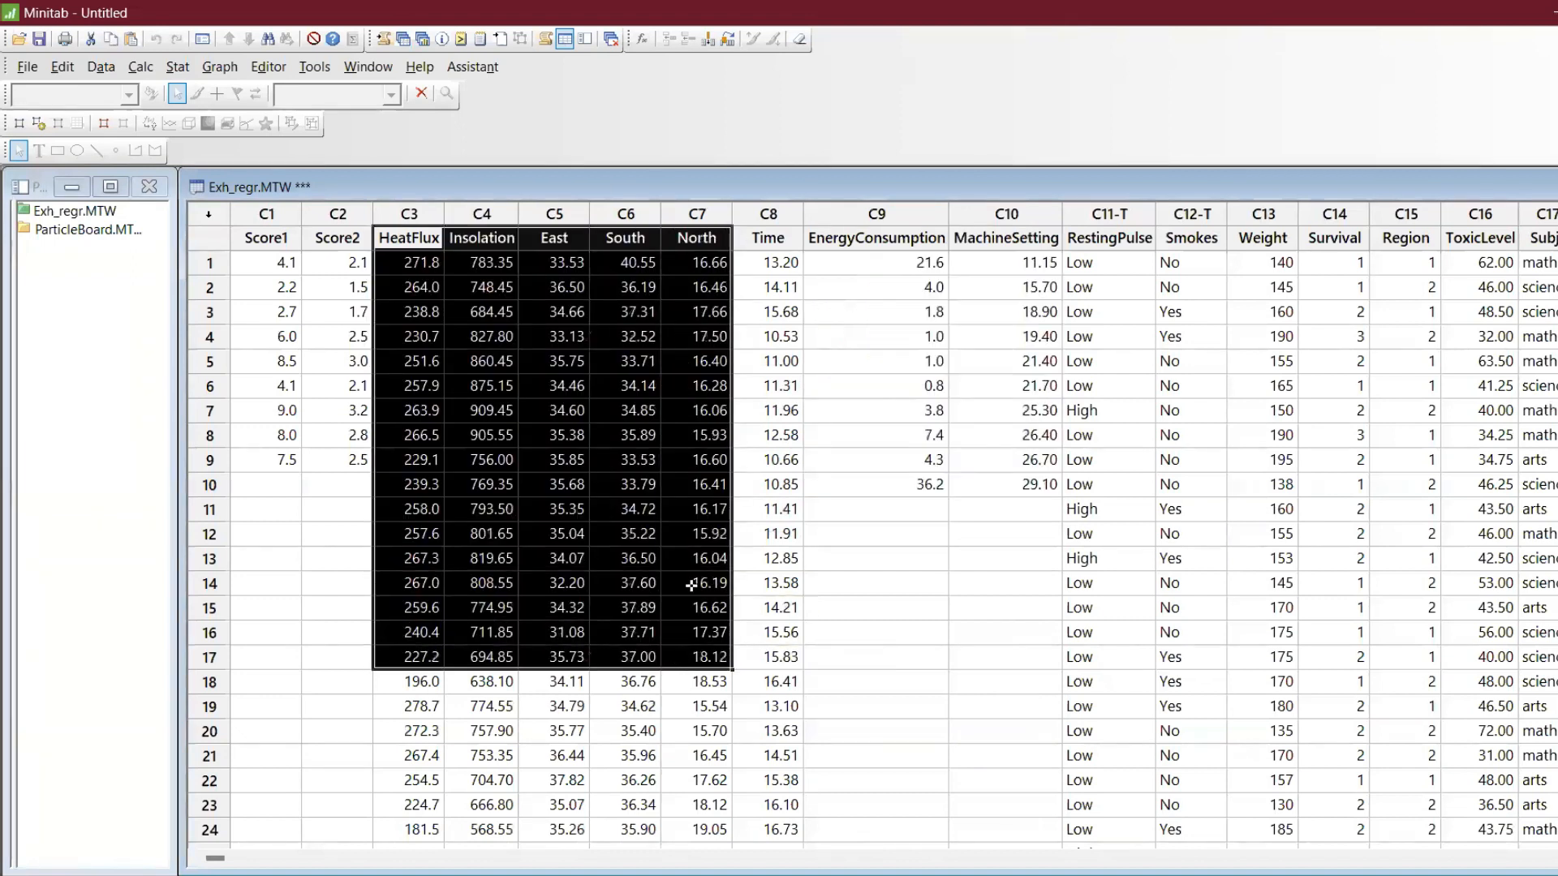
left_click_drag(866, 239, 1036, 491)
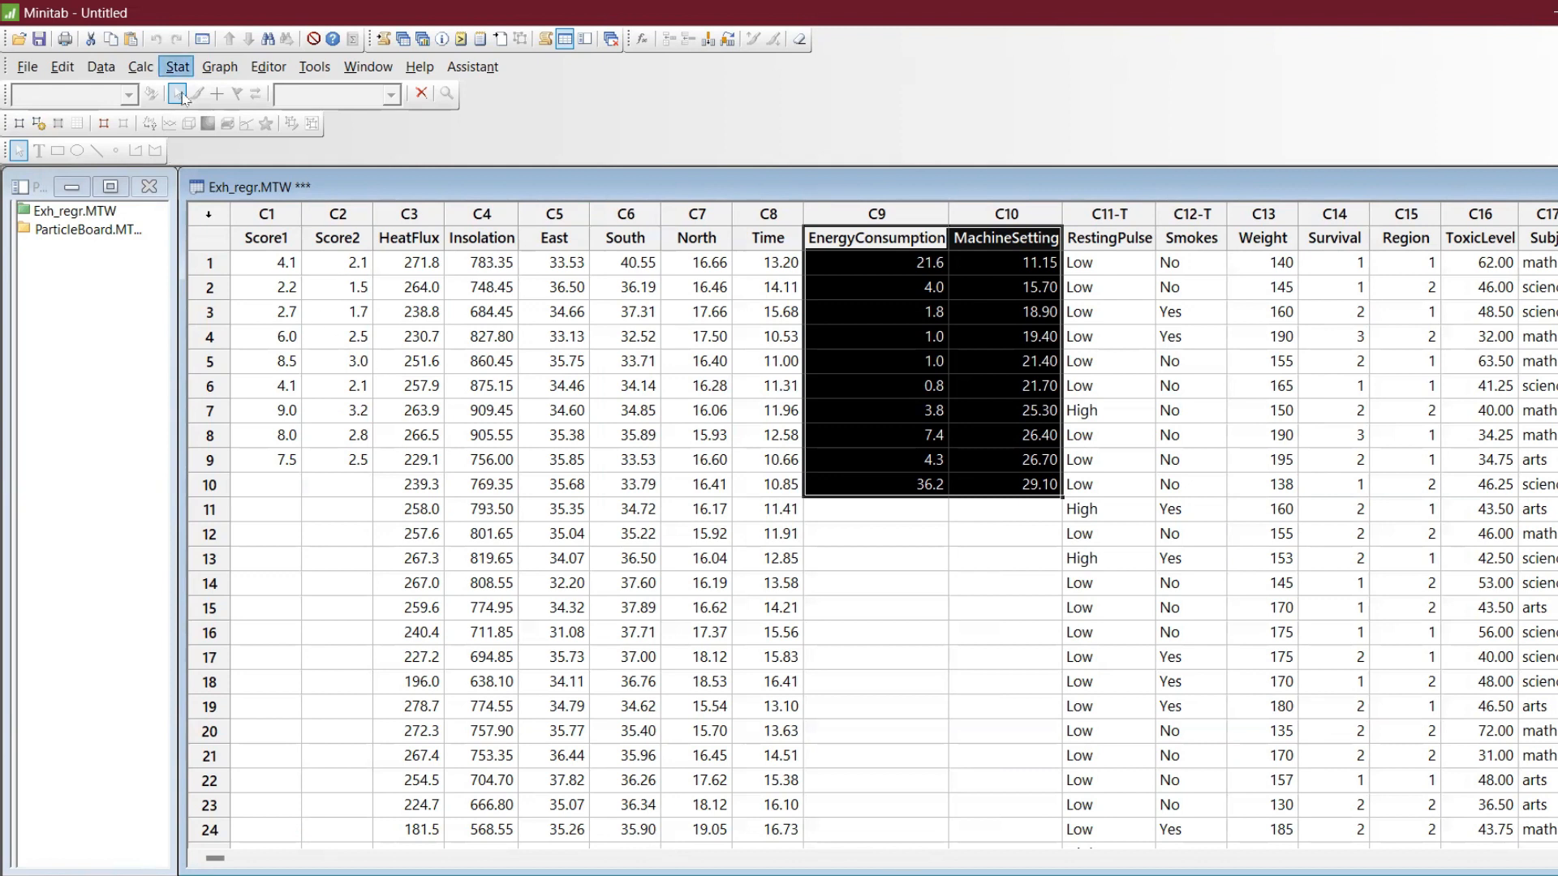
Set up a Fitted Line Plot reset to the default Linear model, with EnergyConsumption as response and MachineSetting as predictor
left_click(177, 67)
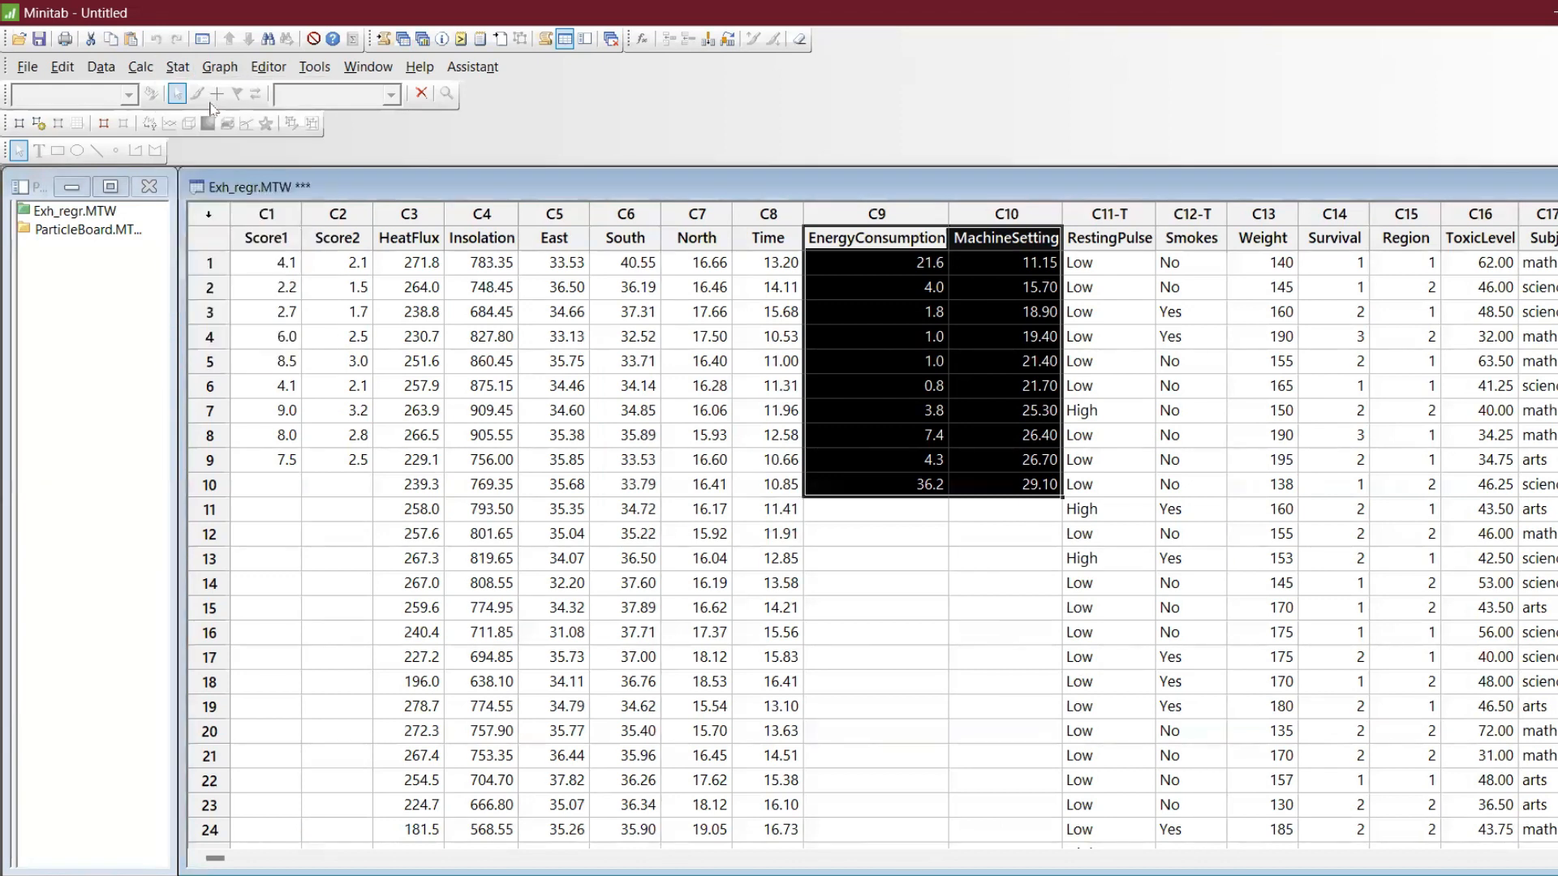
mouse_move(200, 115)
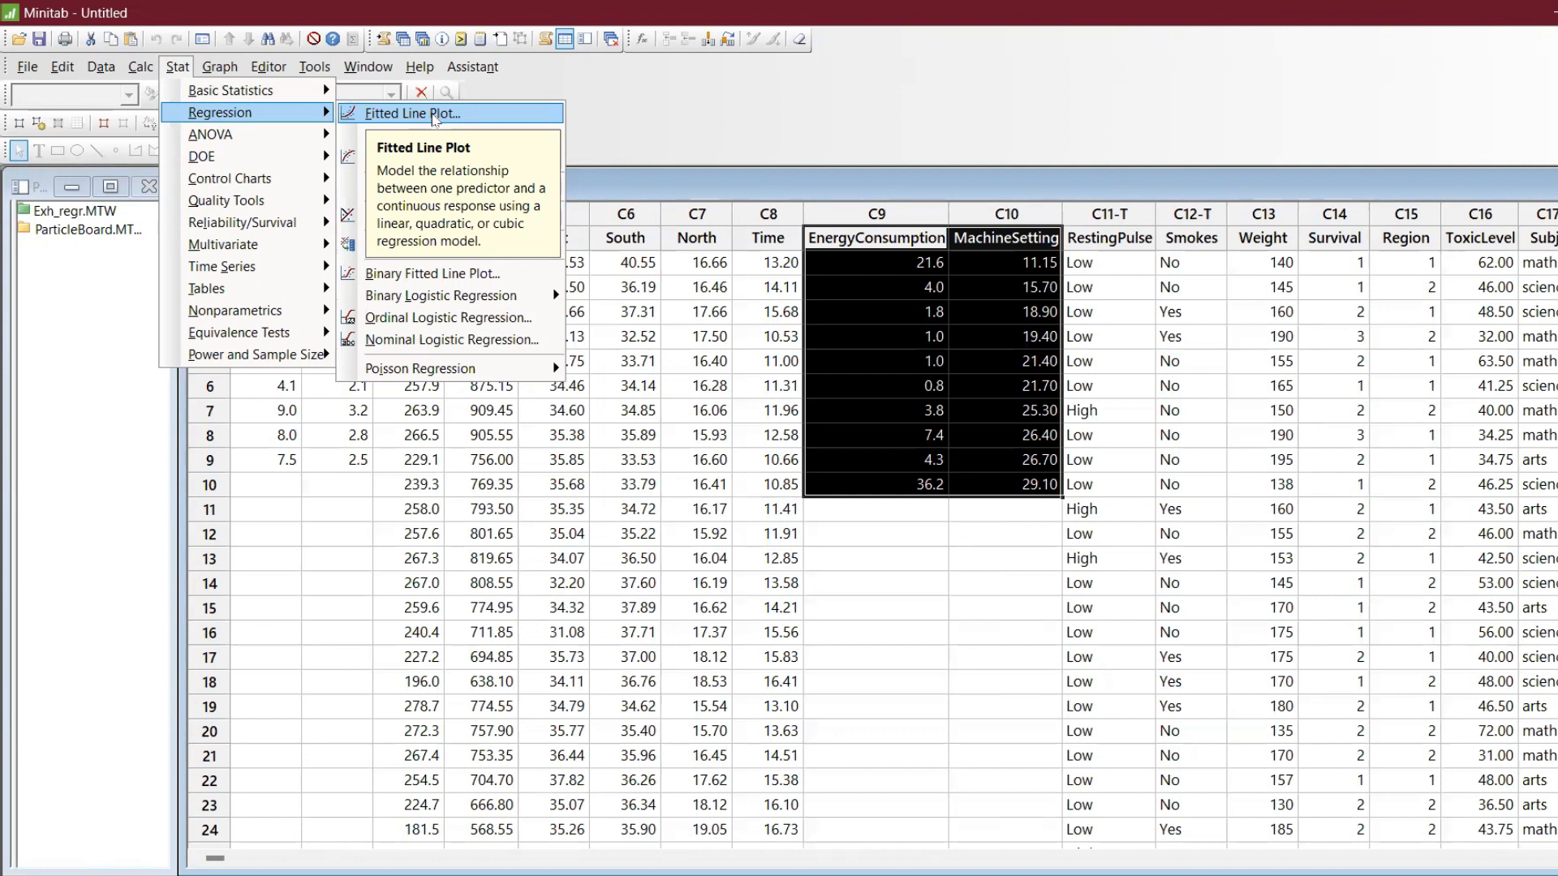
mouse_move(439, 138)
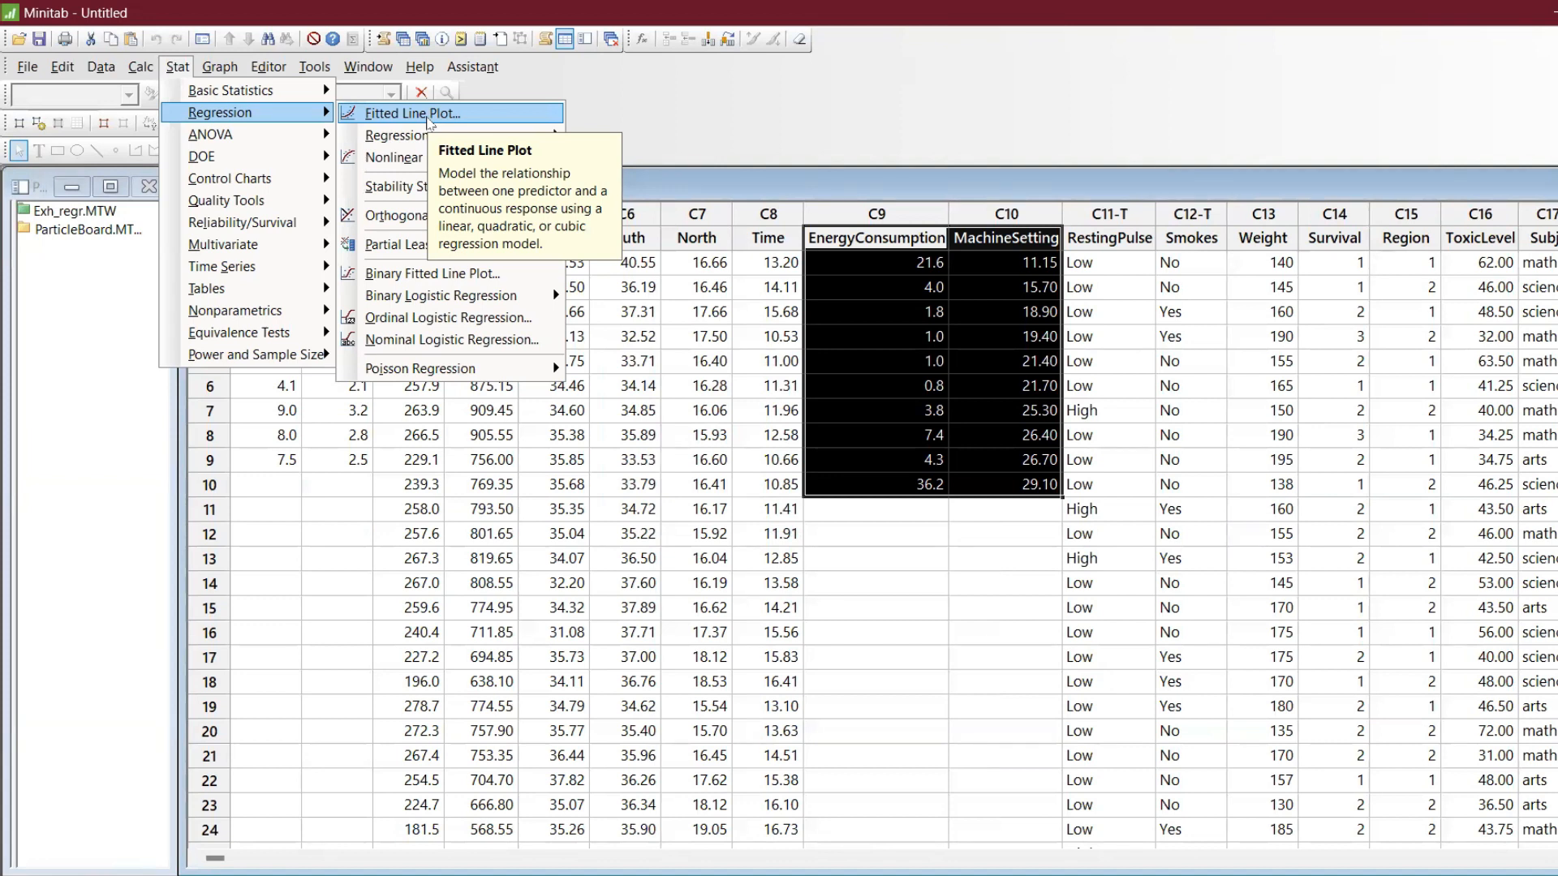
left_click(428, 121)
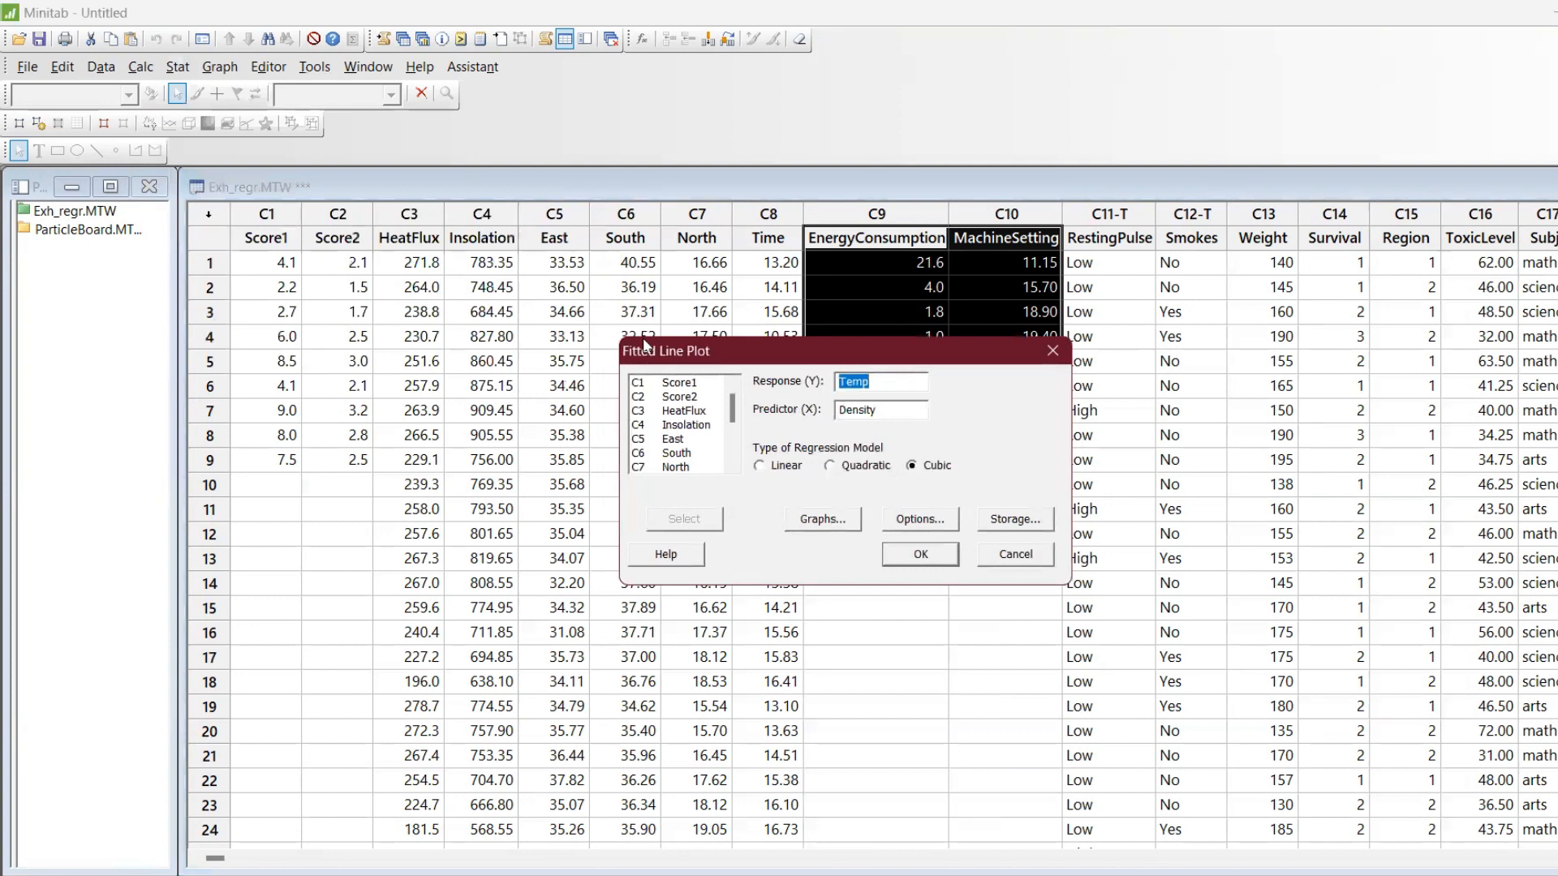
key("F3")
scroll(694, 408, "down", 3)
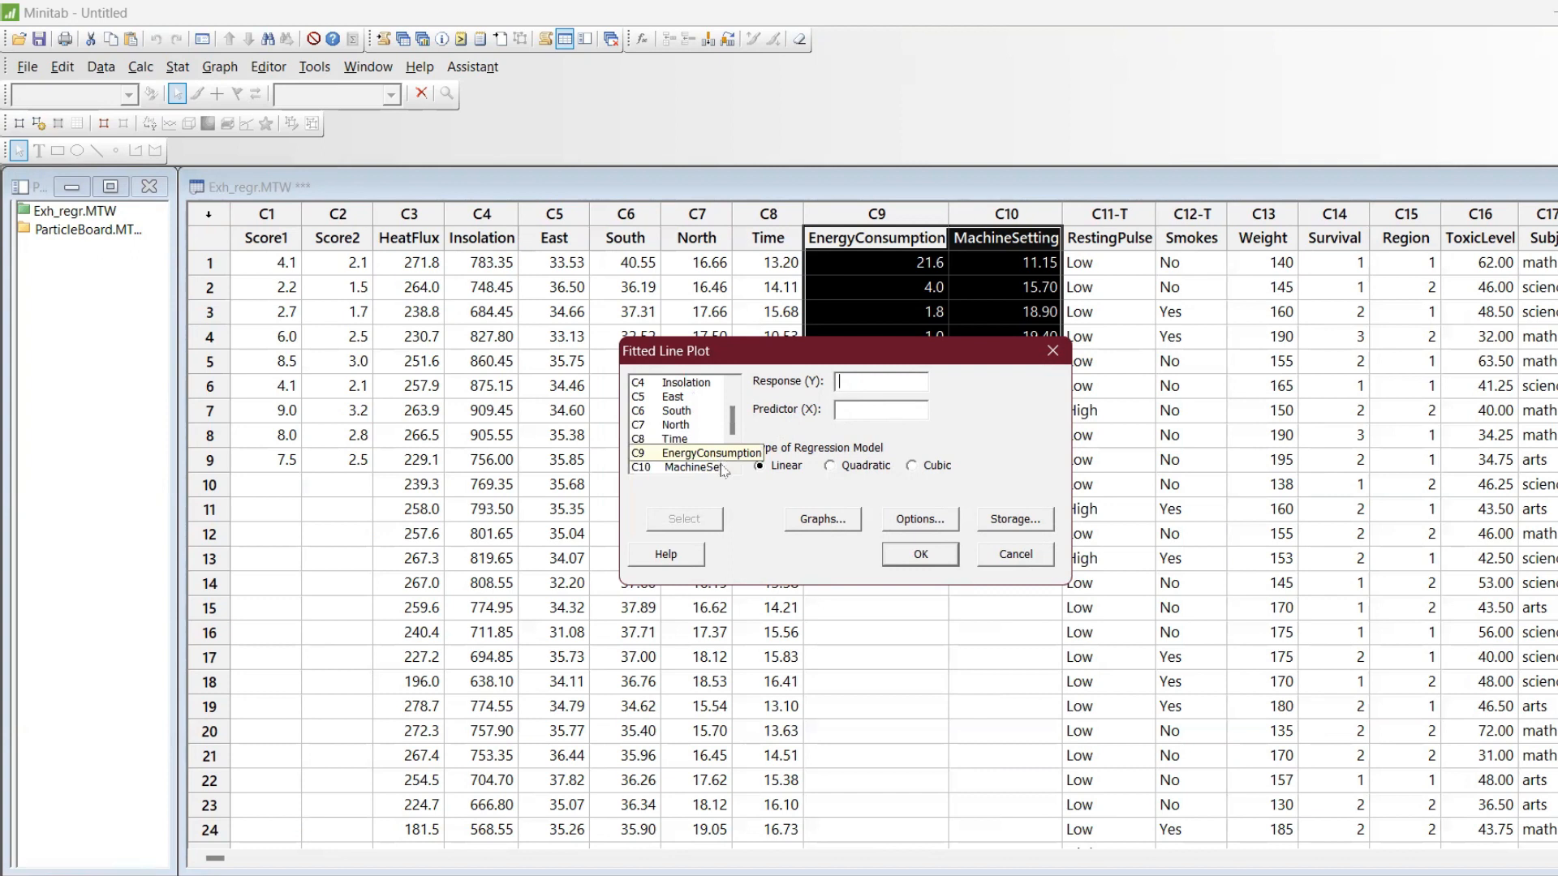
double_click(696, 453)
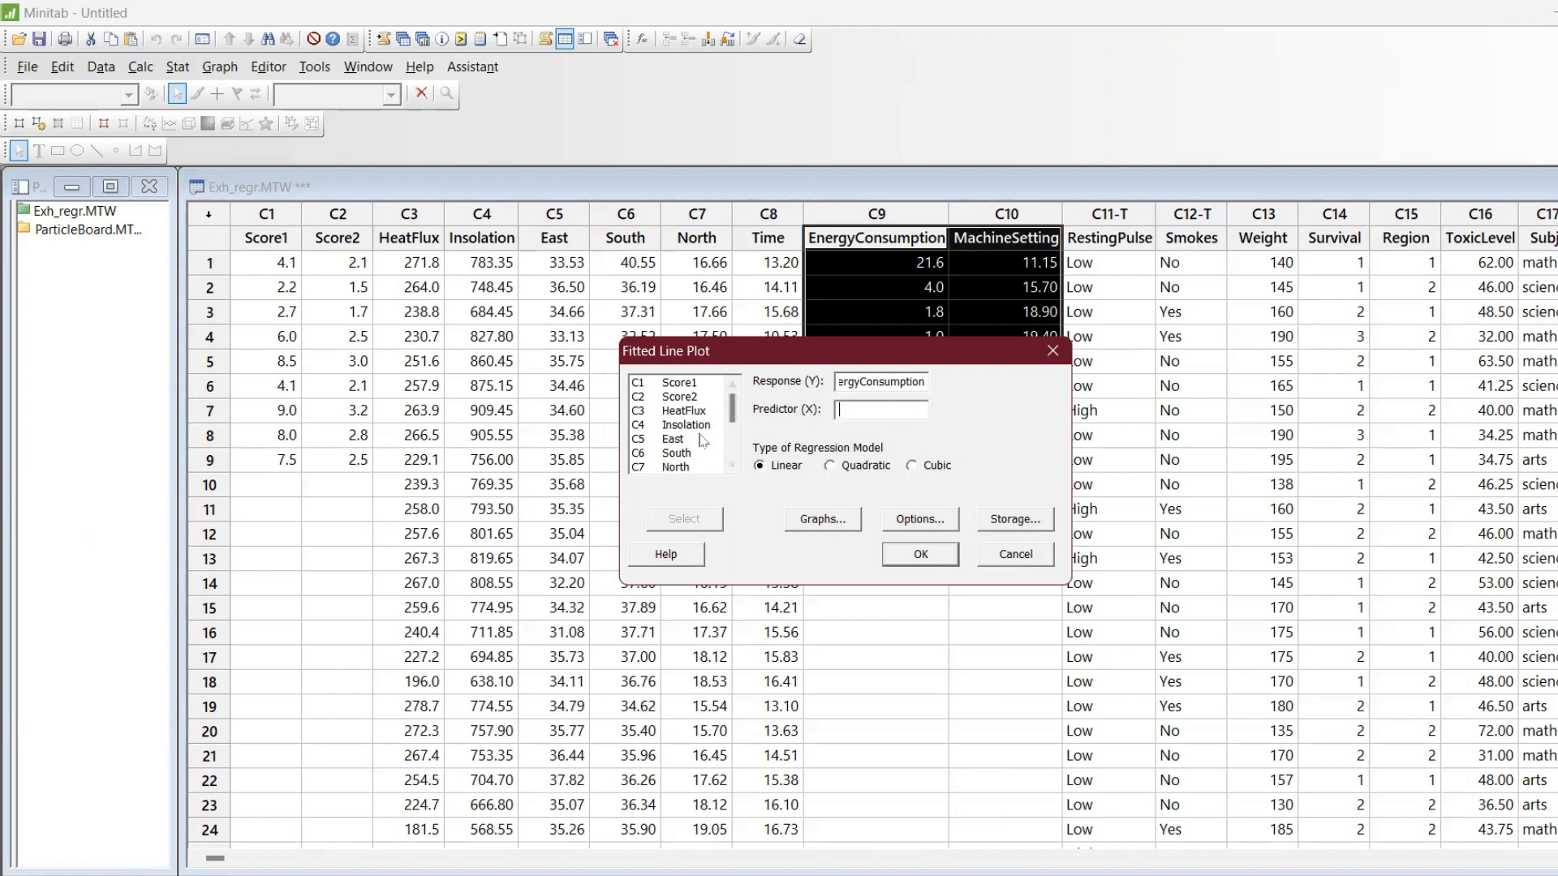
scroll(697, 447, "down", 1)
double_click(693, 468)
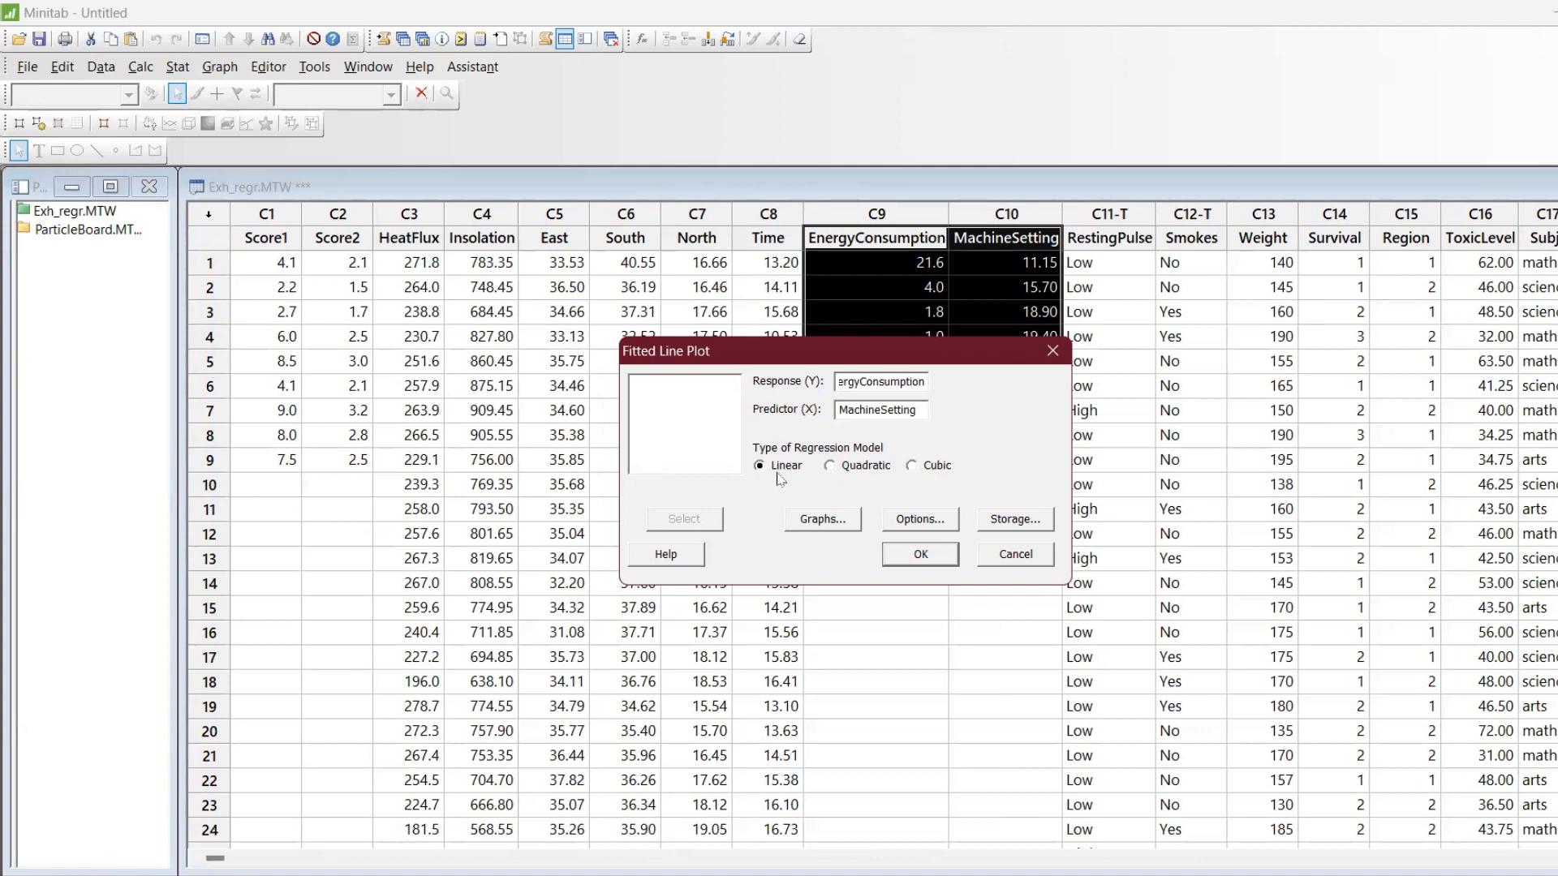
Set the fitted line plot's residual plots to Four in one
left_click(818, 520)
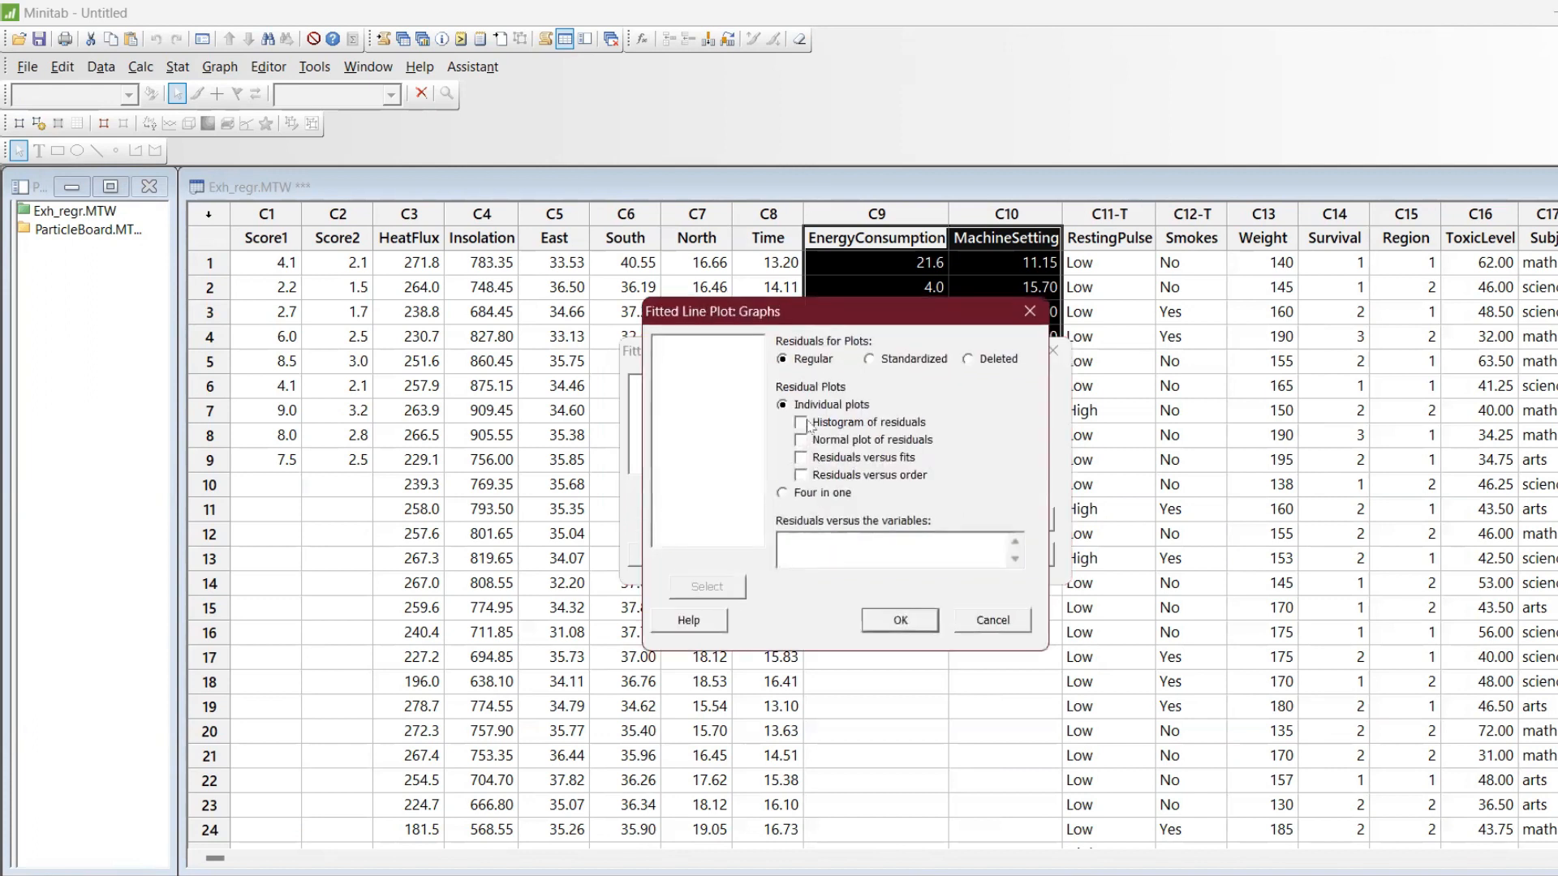
left_click(803, 496)
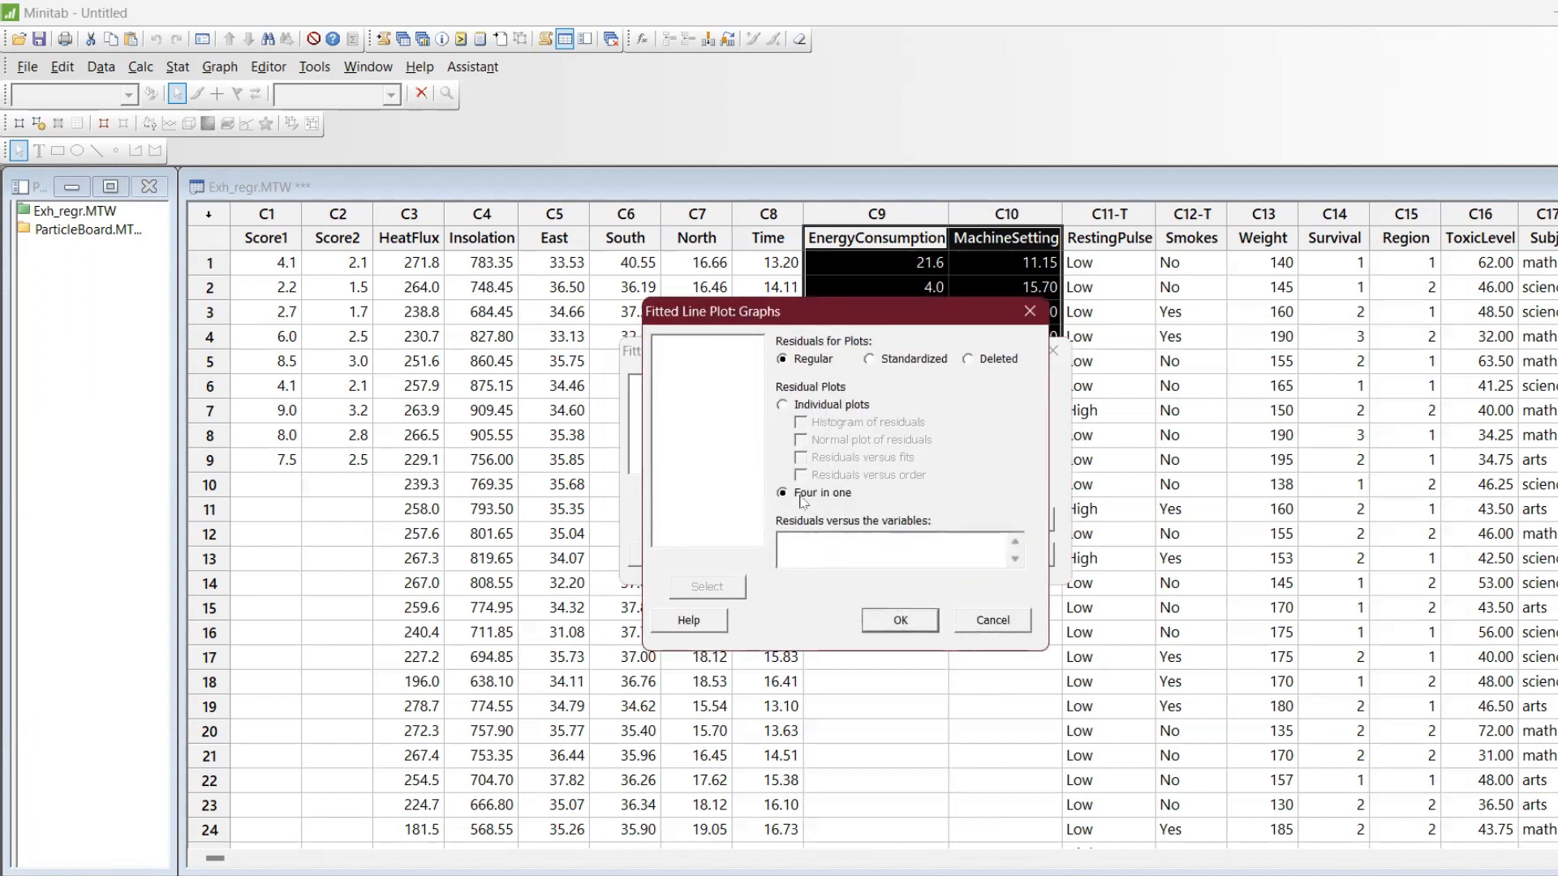
left_click(901, 621)
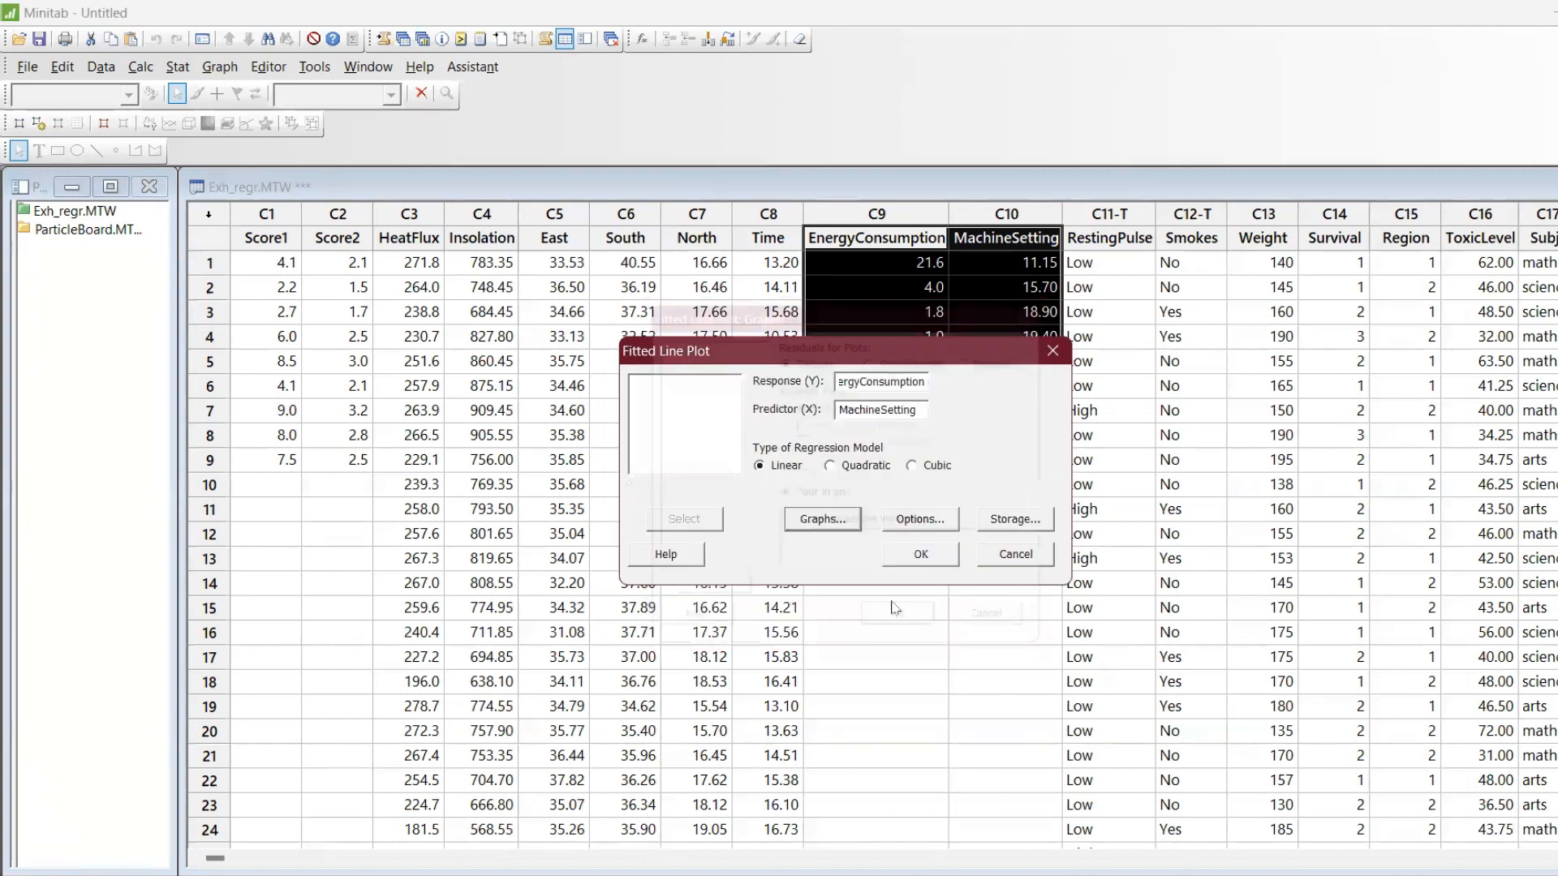
Generate the linear fitted line plot with a Log10 transformation of Y and displayed confidence and prediction intervals
left_click(908, 526)
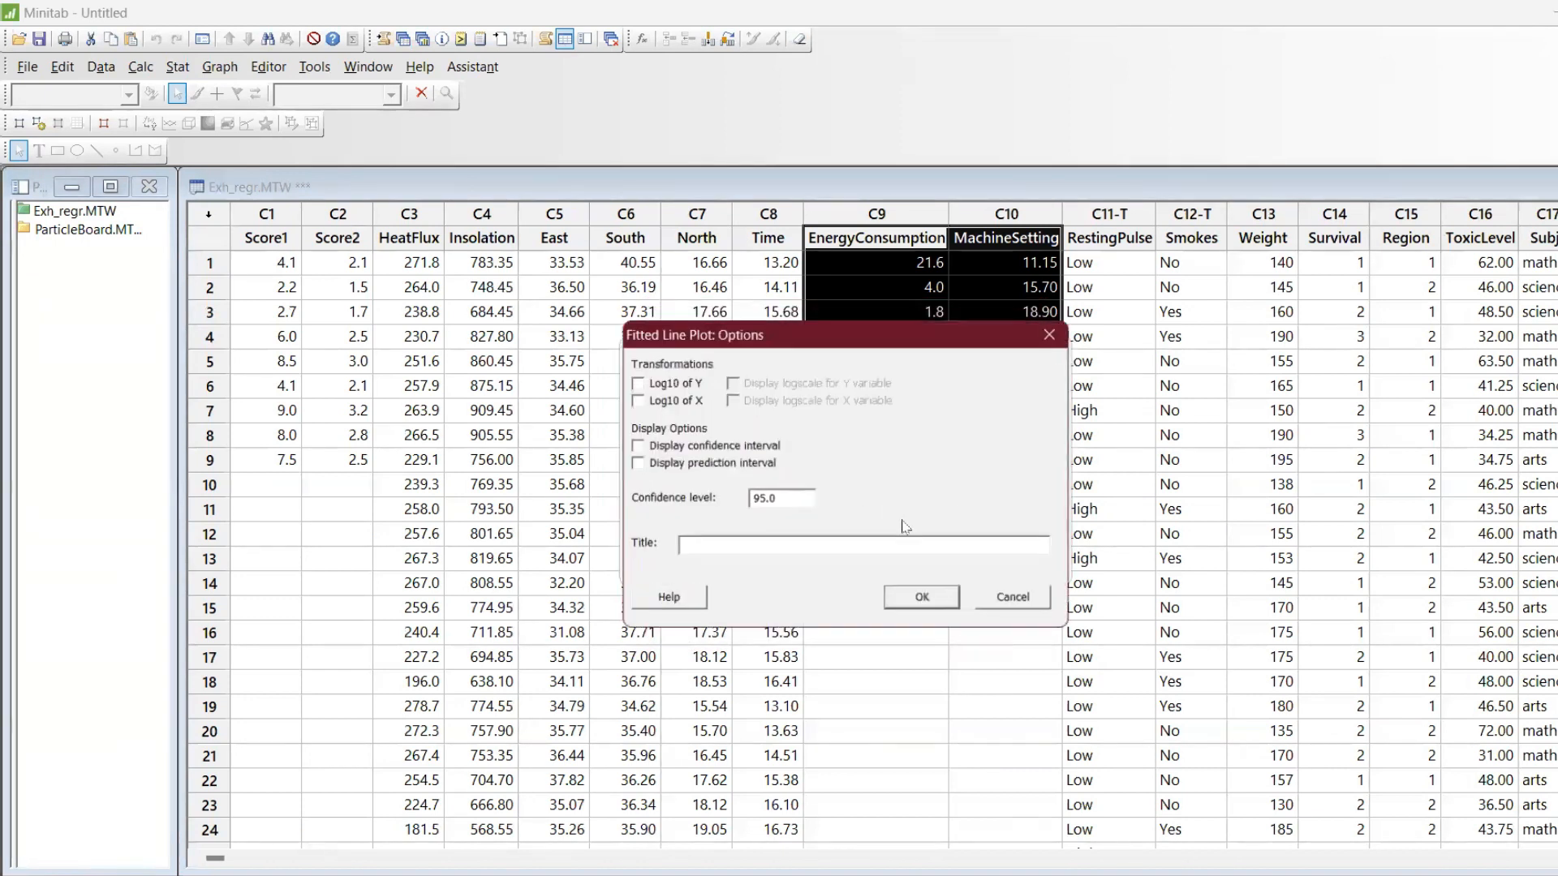
left_click(638, 383)
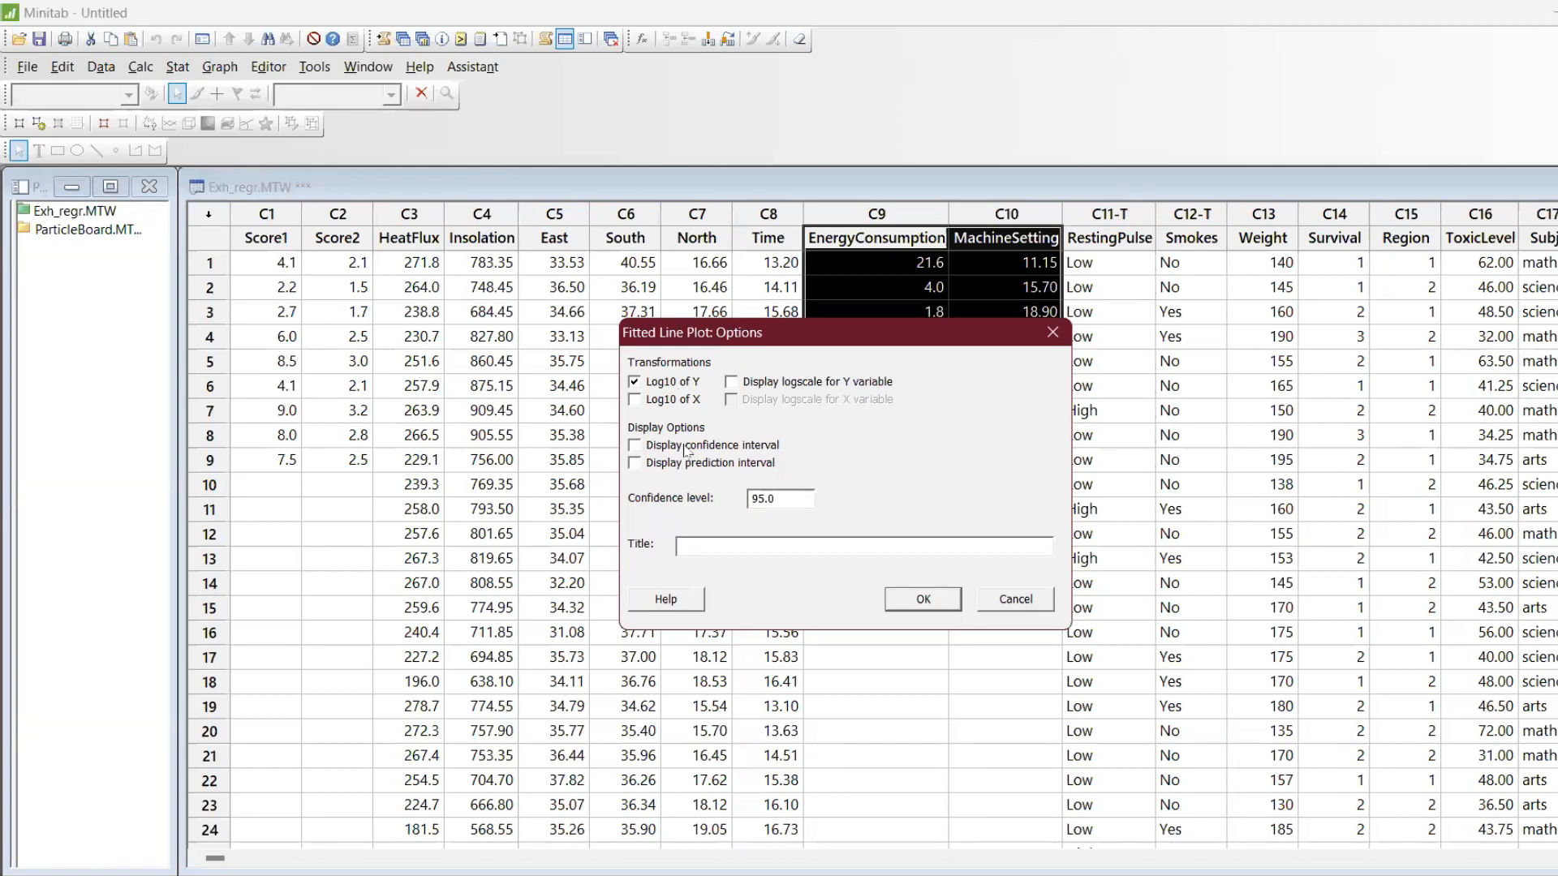
left_click(659, 449)
left_click(925, 600)
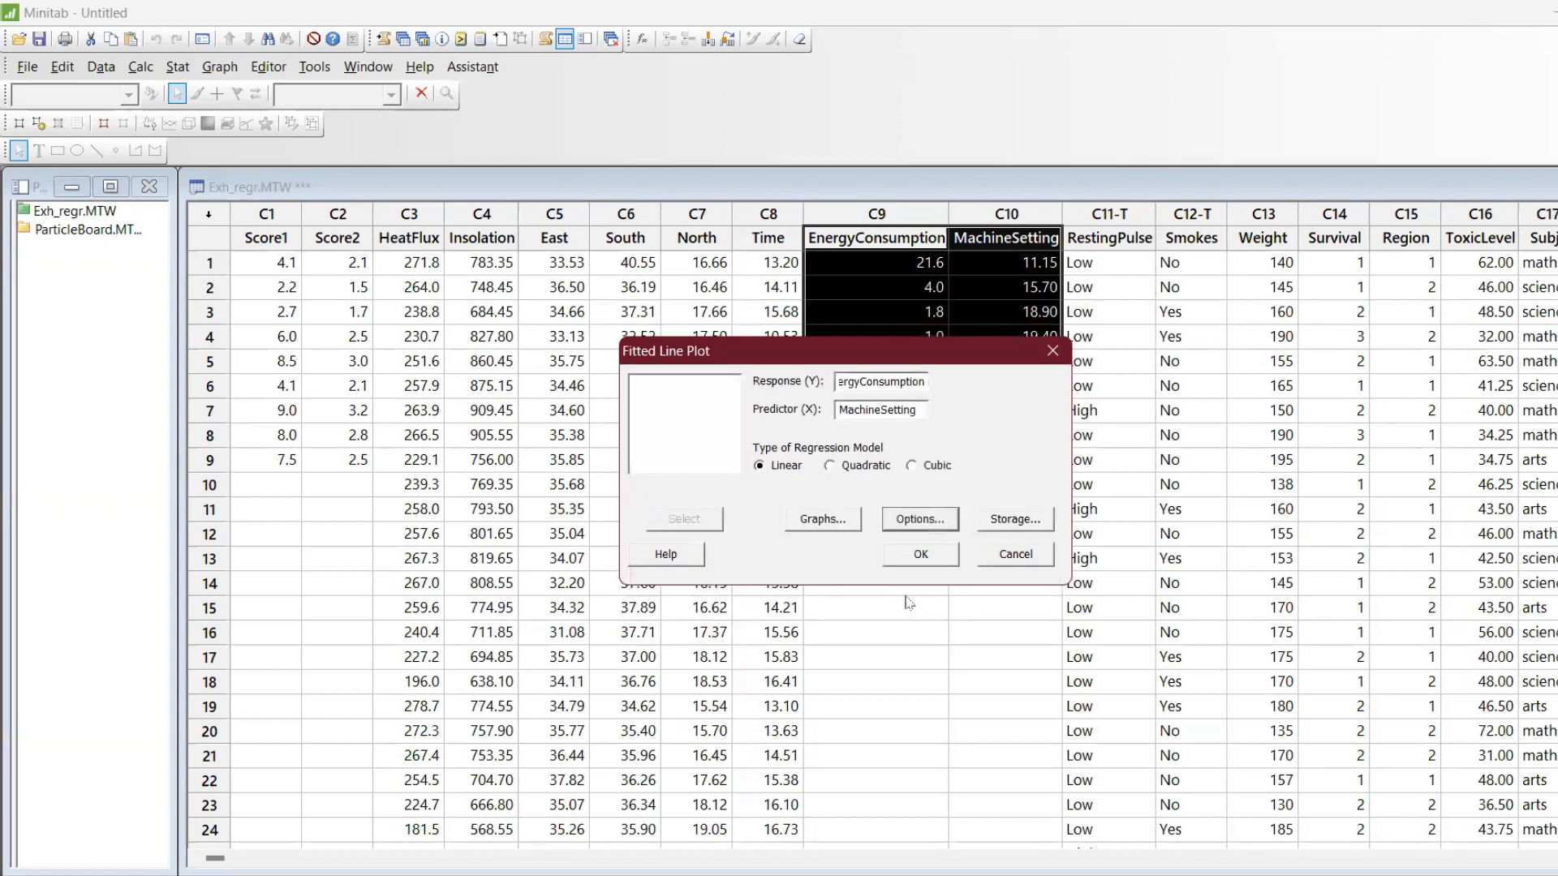
left_click(1013, 520)
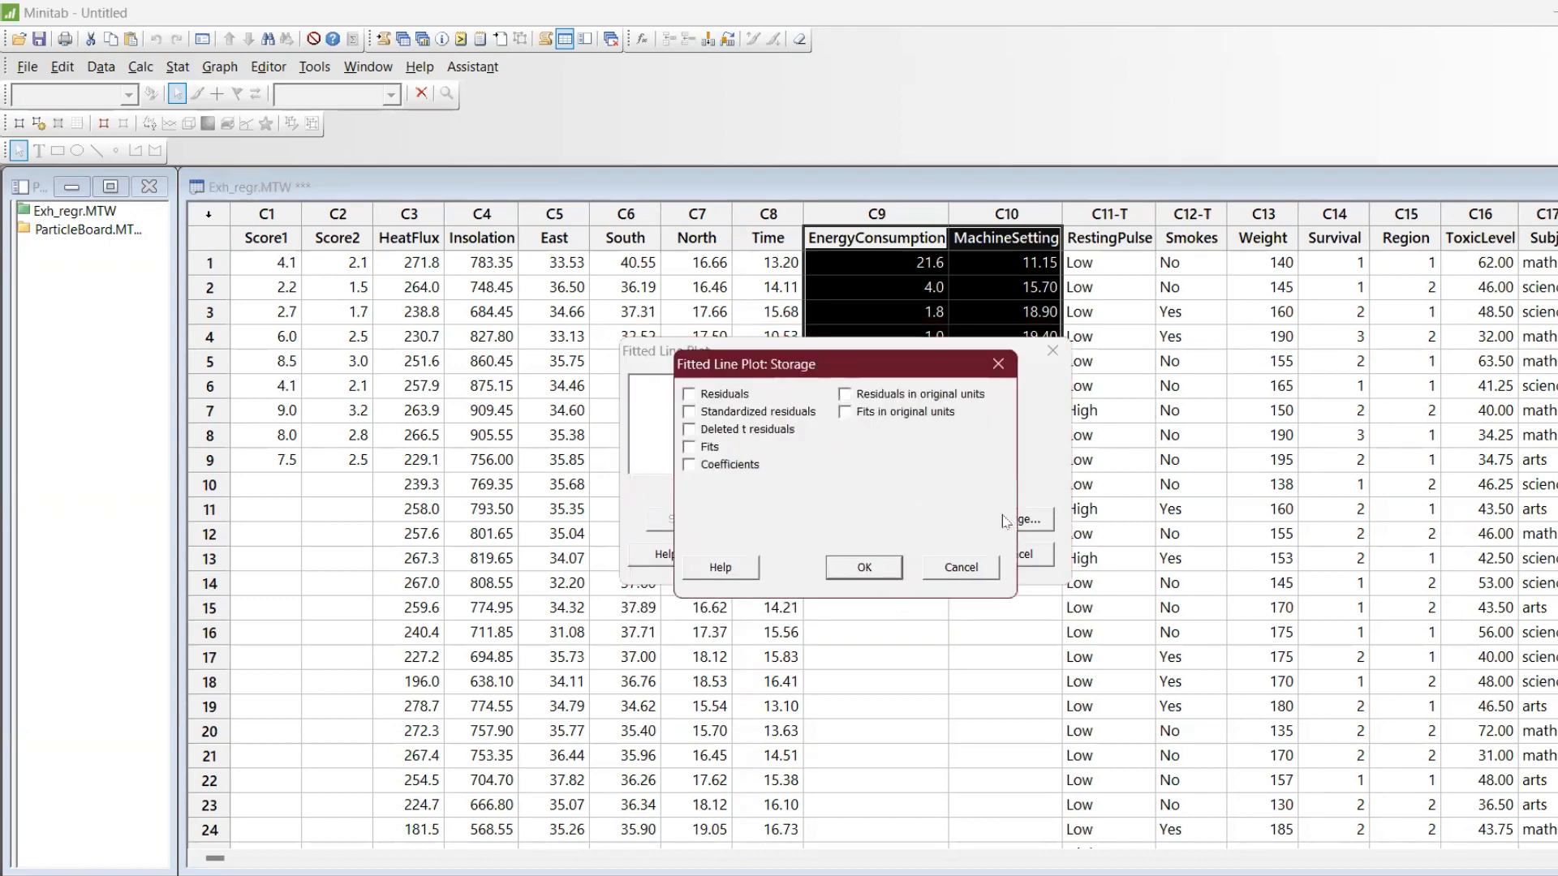
left_click(995, 368)
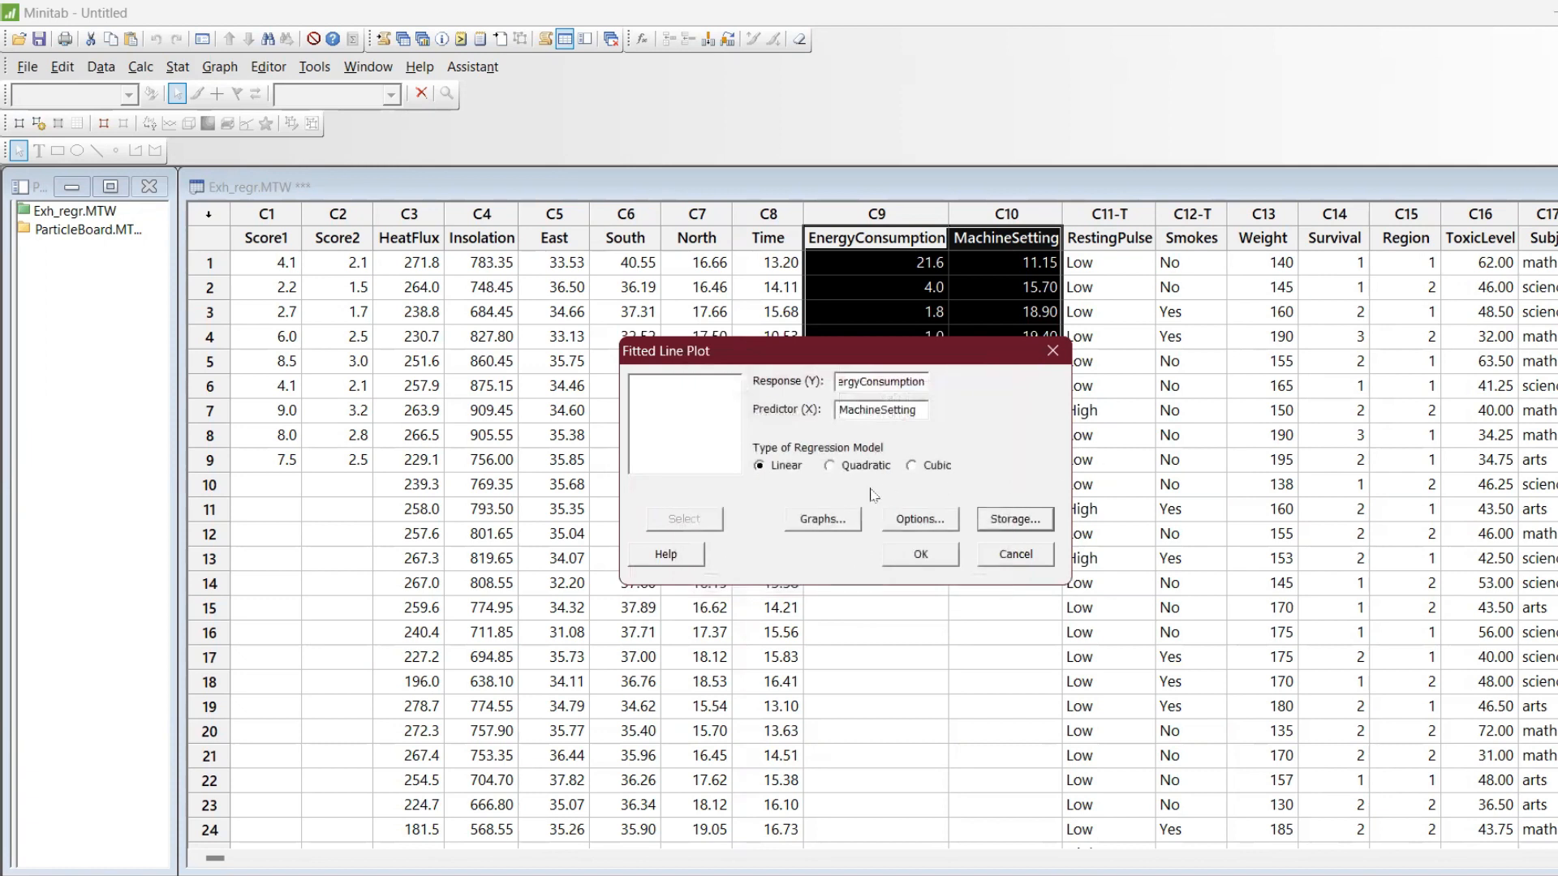
left_click(920, 552)
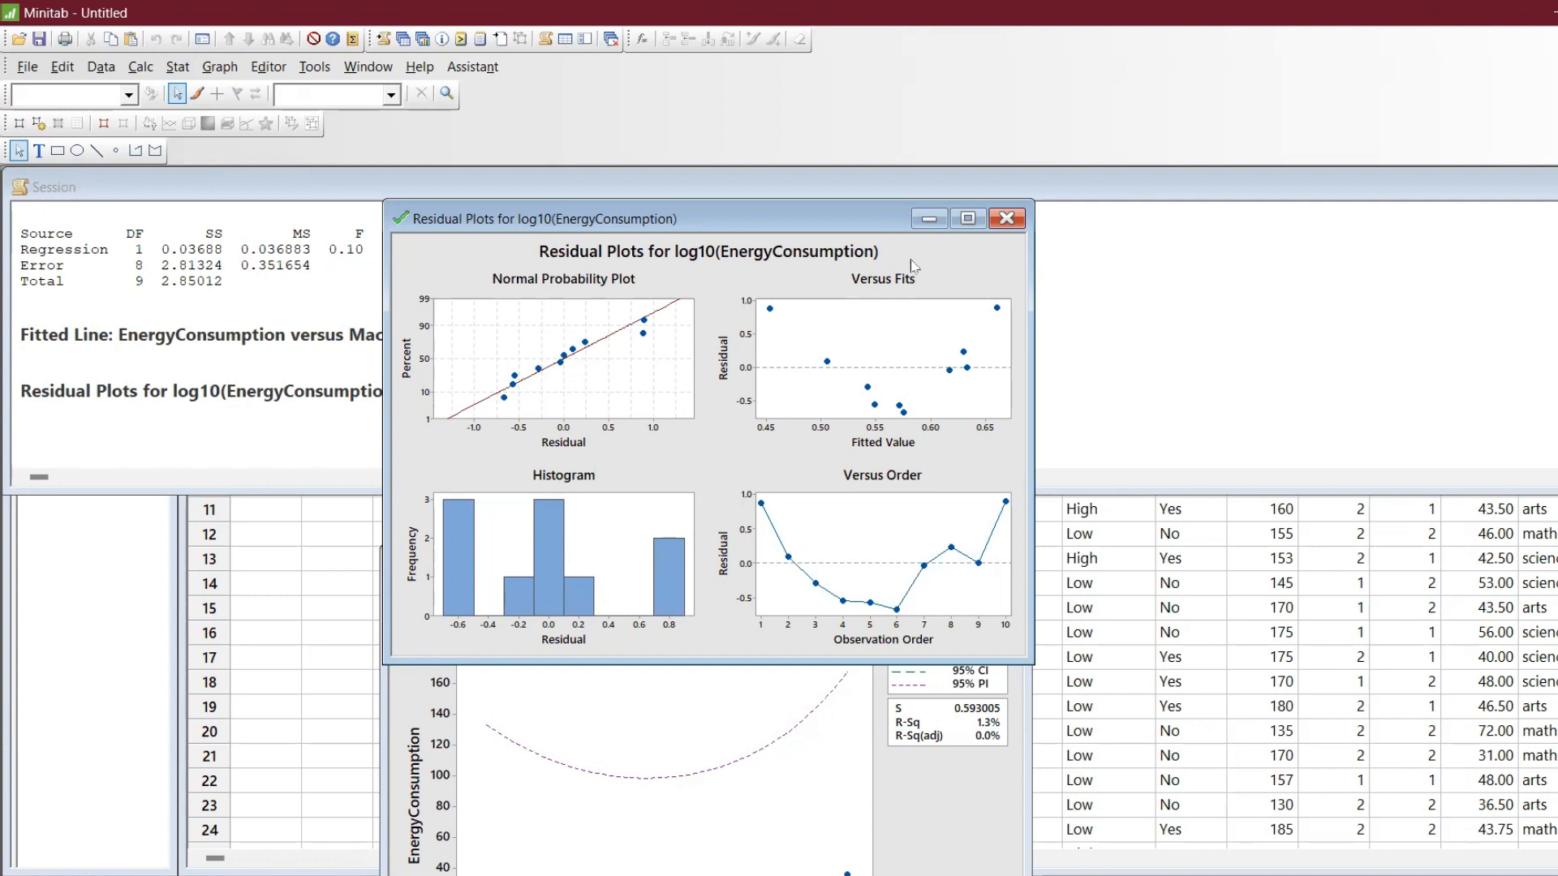
Minimize the residual plots window and maximize the log-transformed linear fitted line plot to examine its fit
left_click(928, 219)
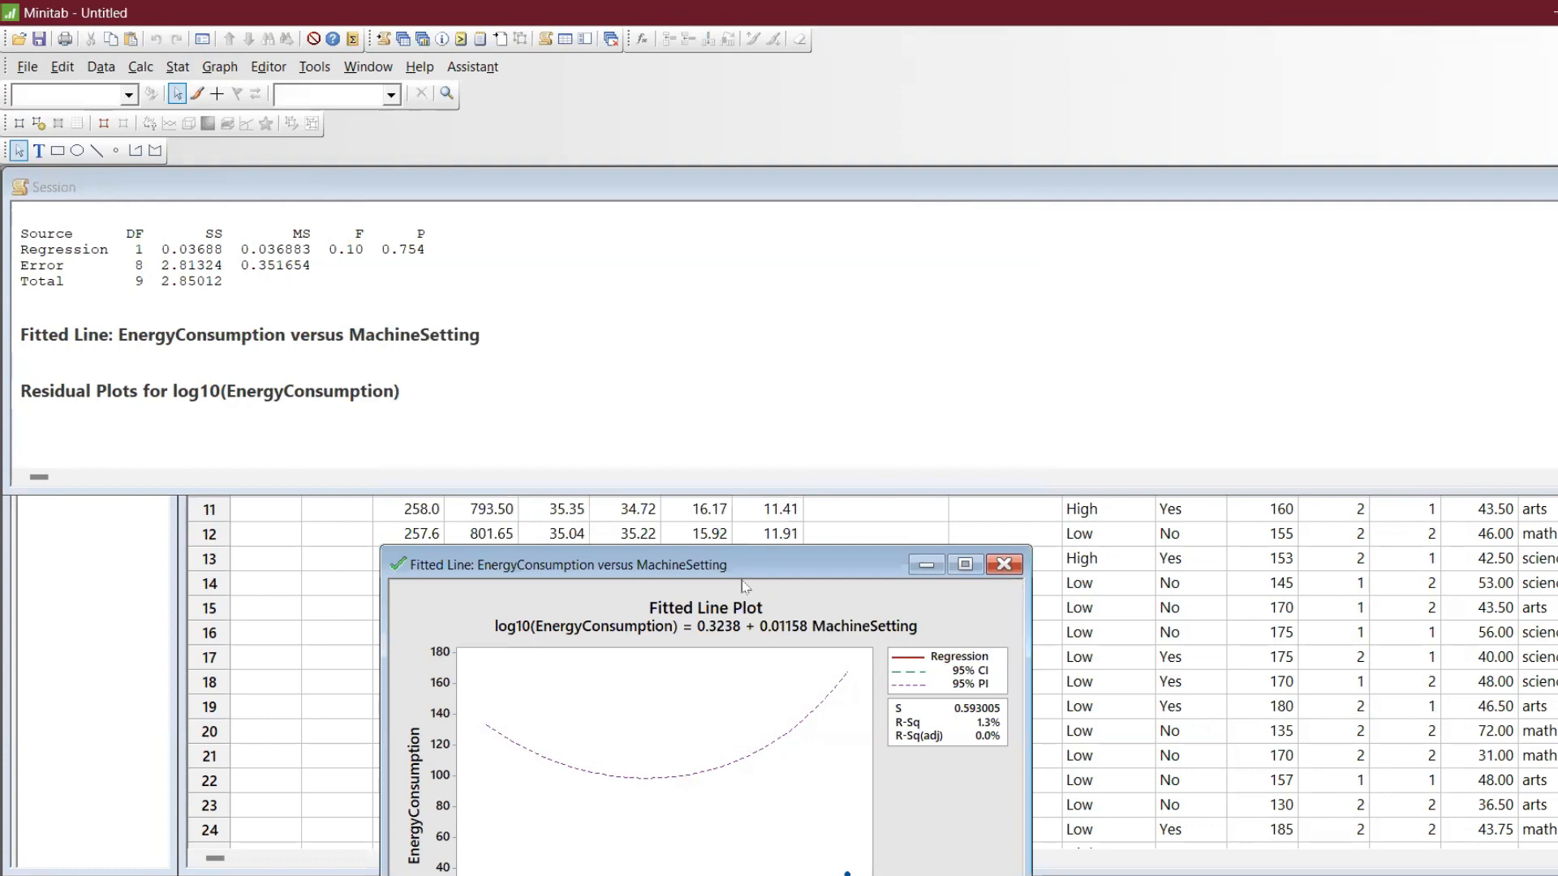
left_click_drag(739, 565, 633, 181)
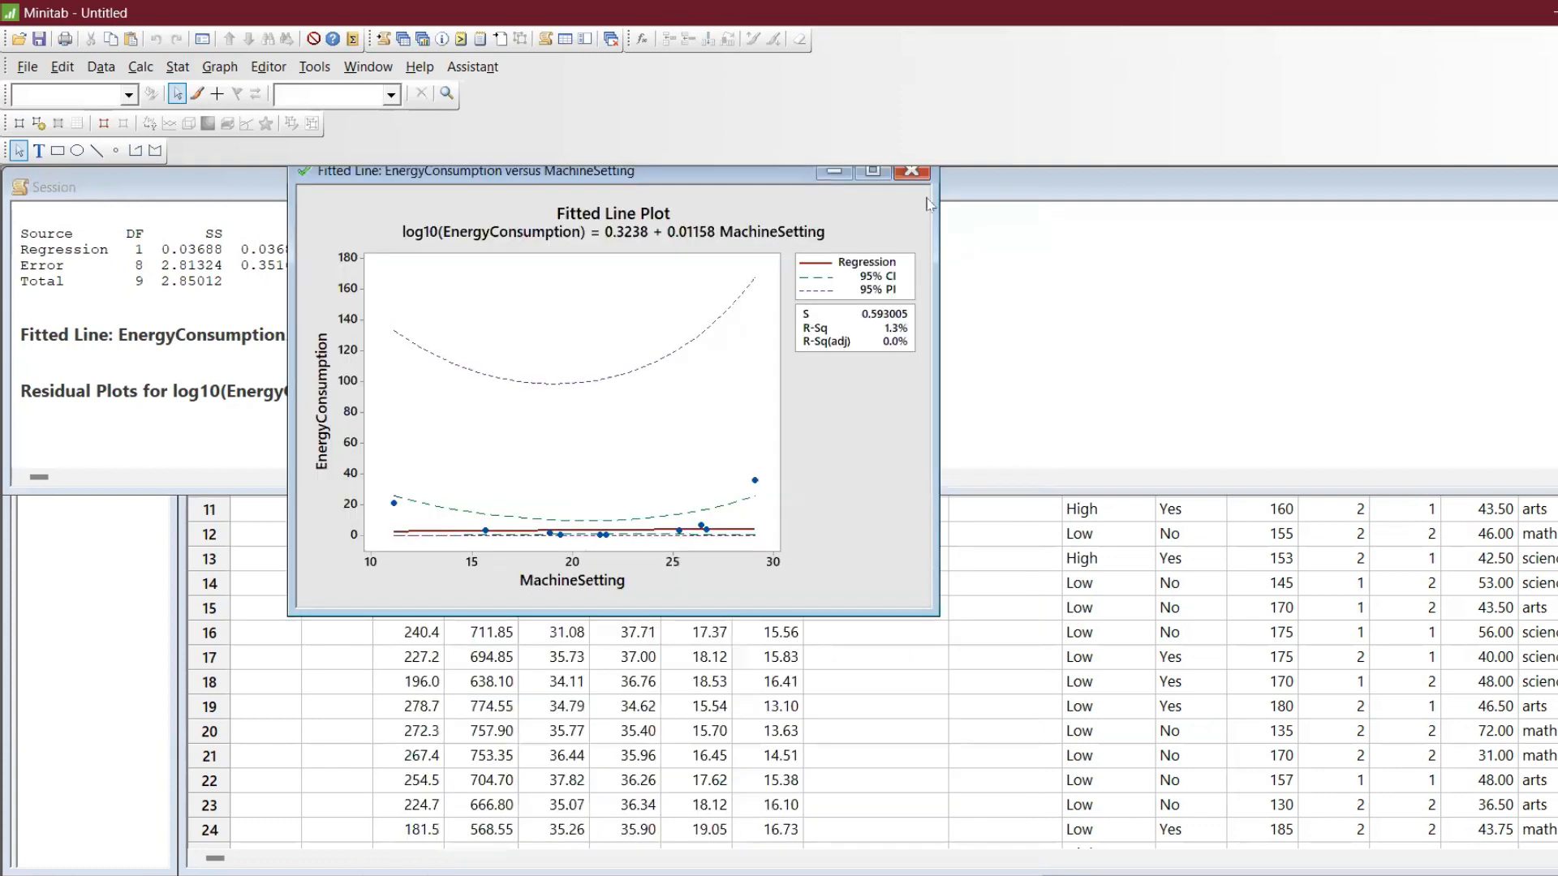
left_click(868, 182)
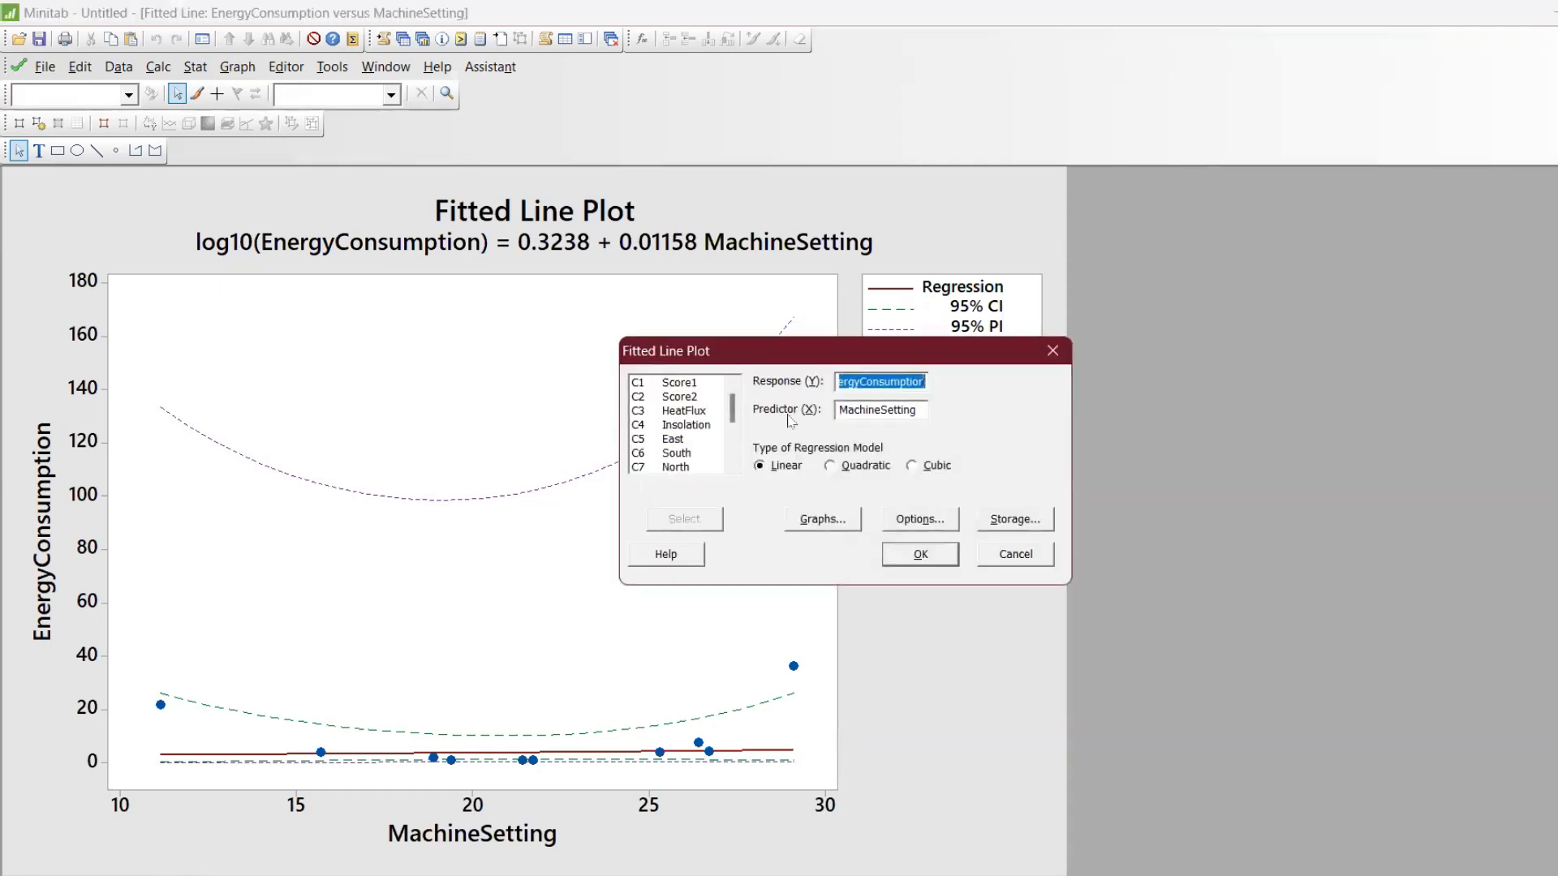
Rerun the linear fitted line plot without Log10 of Y, confidence interval or prediction interval, and bring the resulting plot to full size
left_click(900, 528)
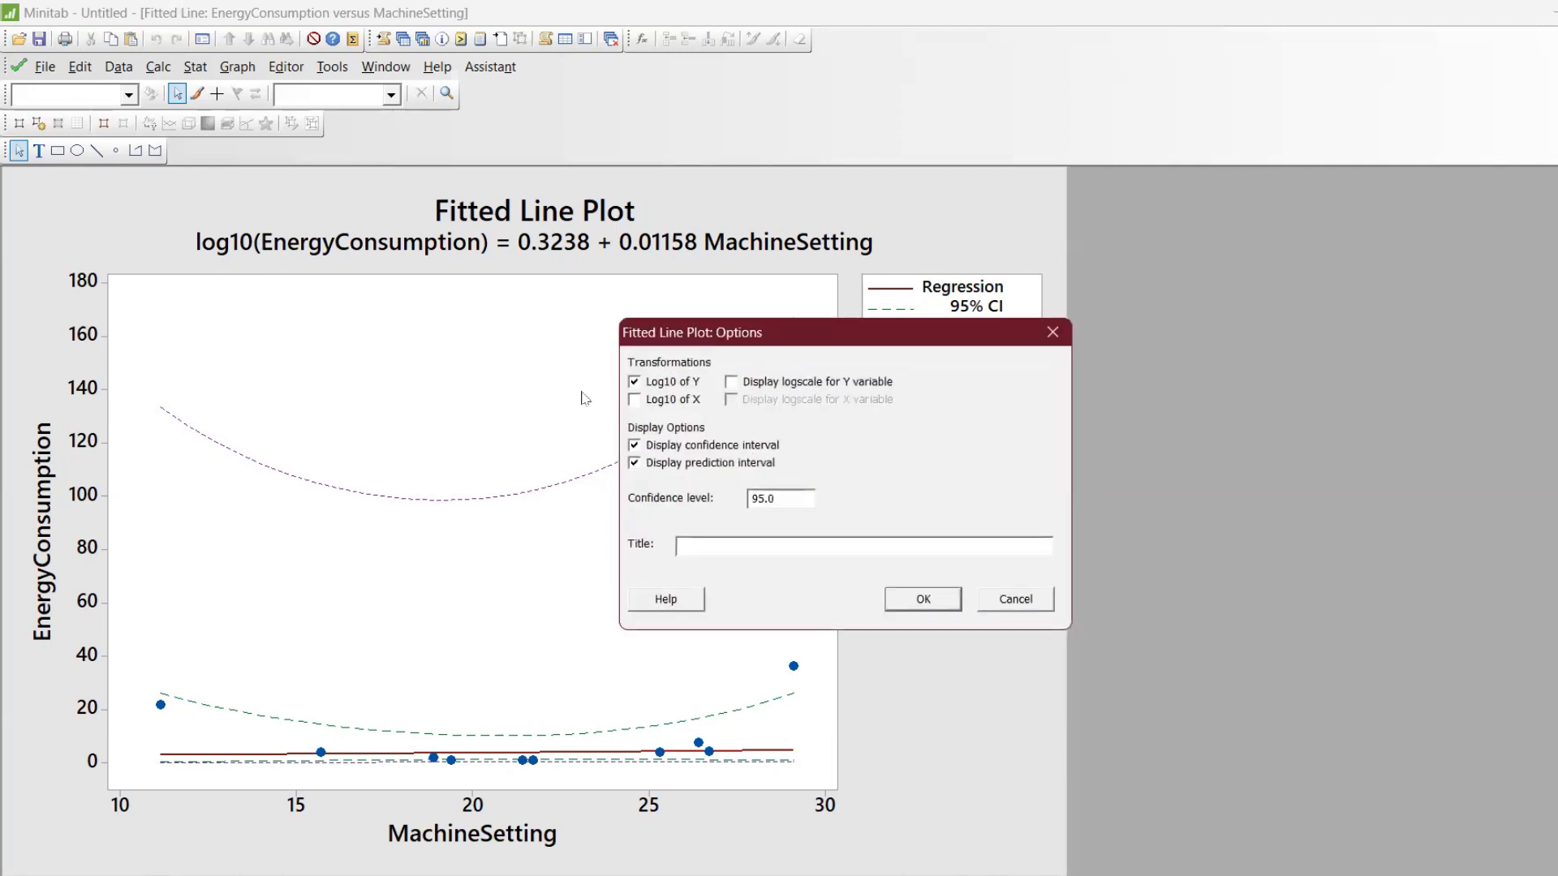
left_click(635, 383)
left_click(640, 445)
left_click(646, 463)
left_click(954, 600)
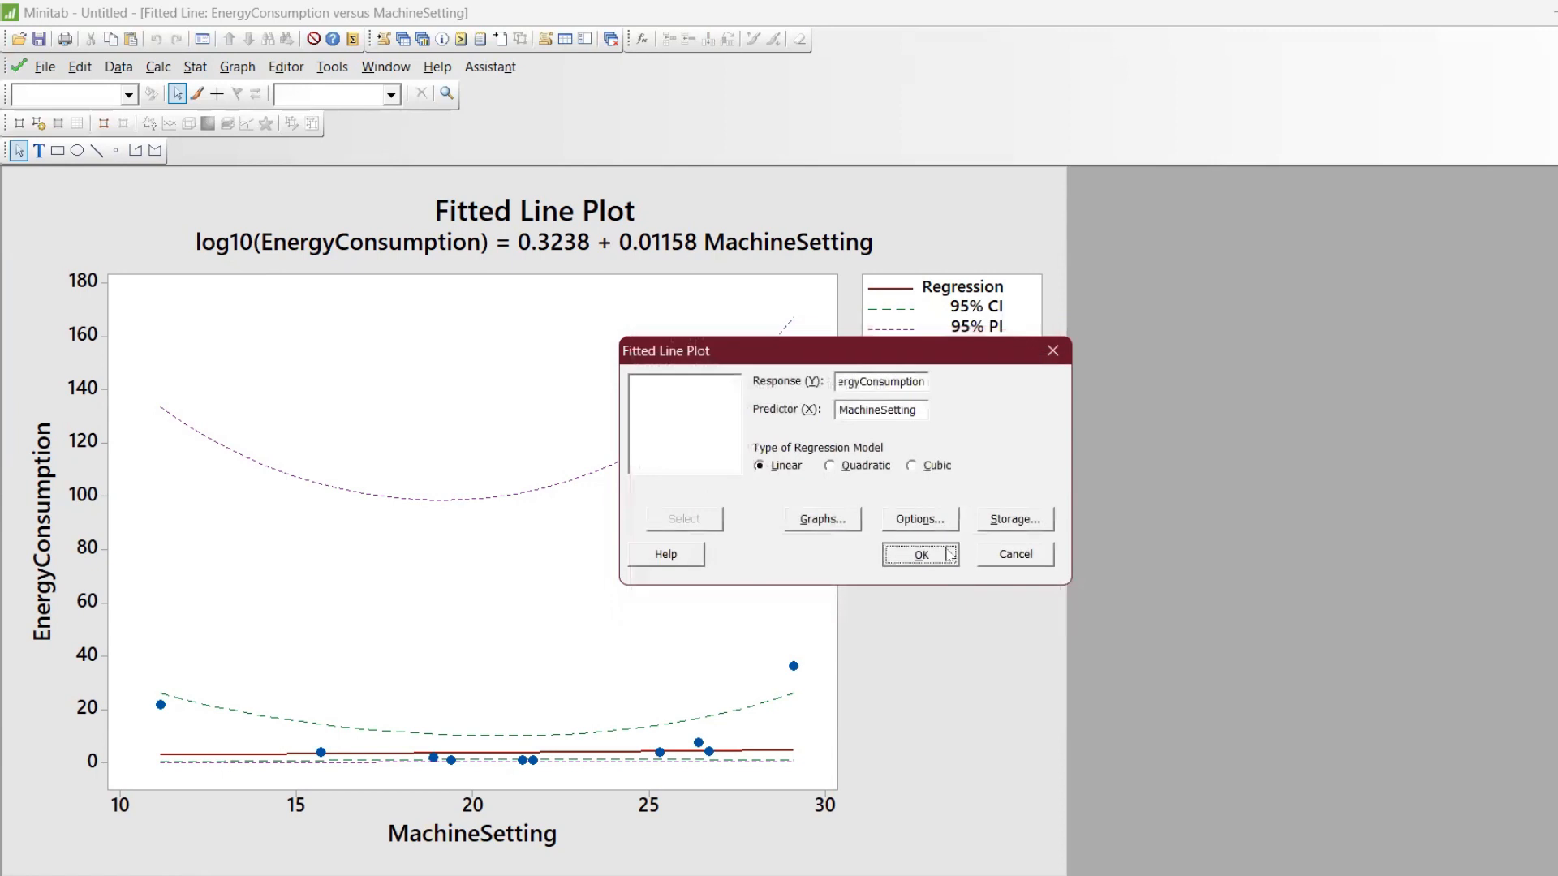
left_click(947, 554)
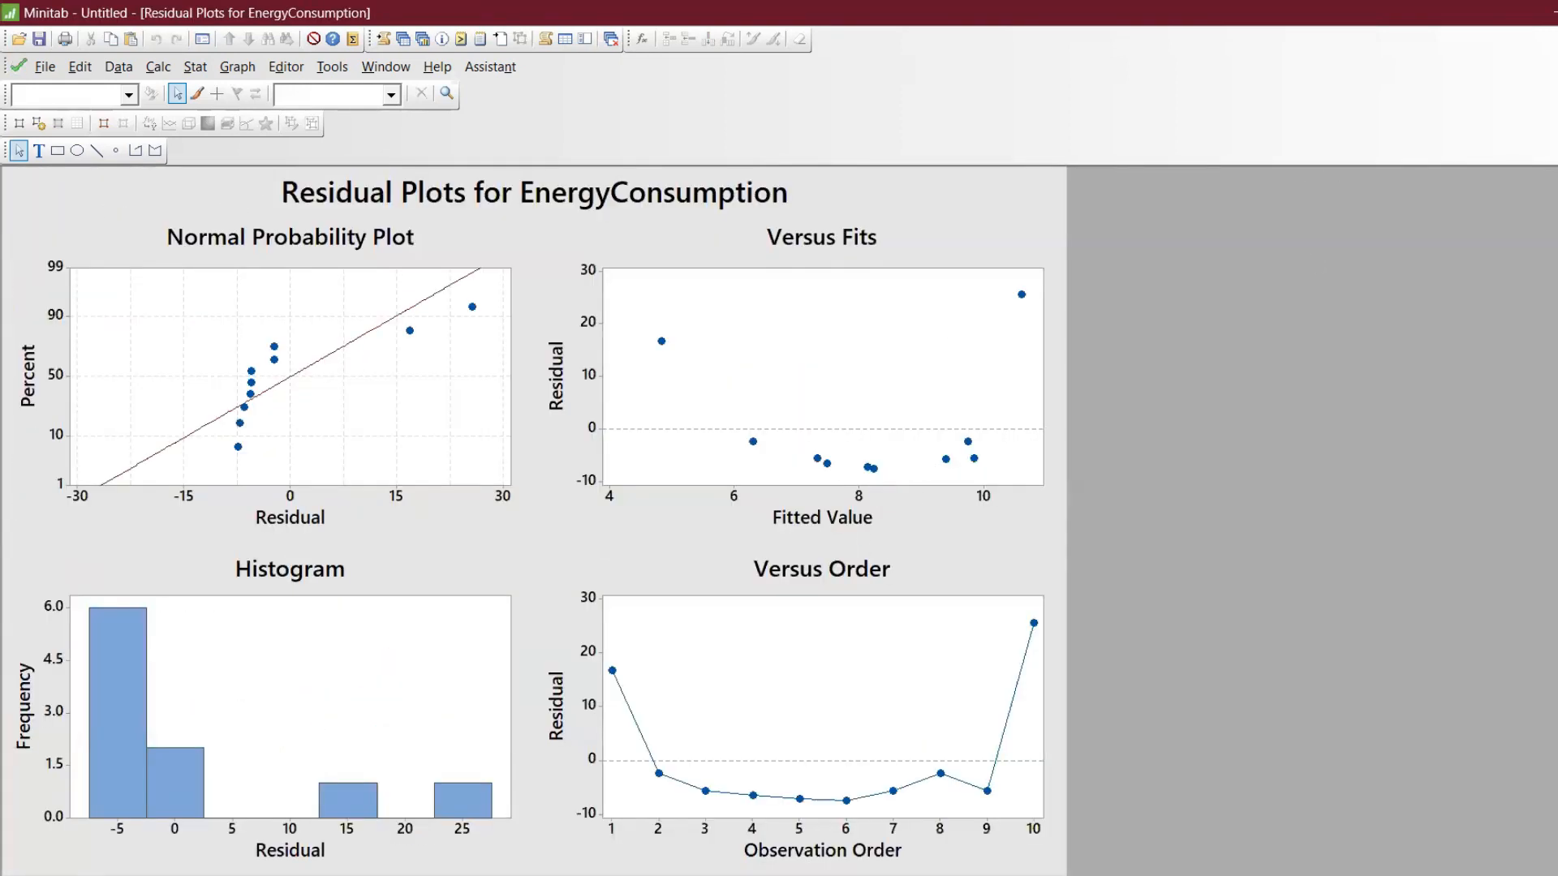
key("ctrl+F4")
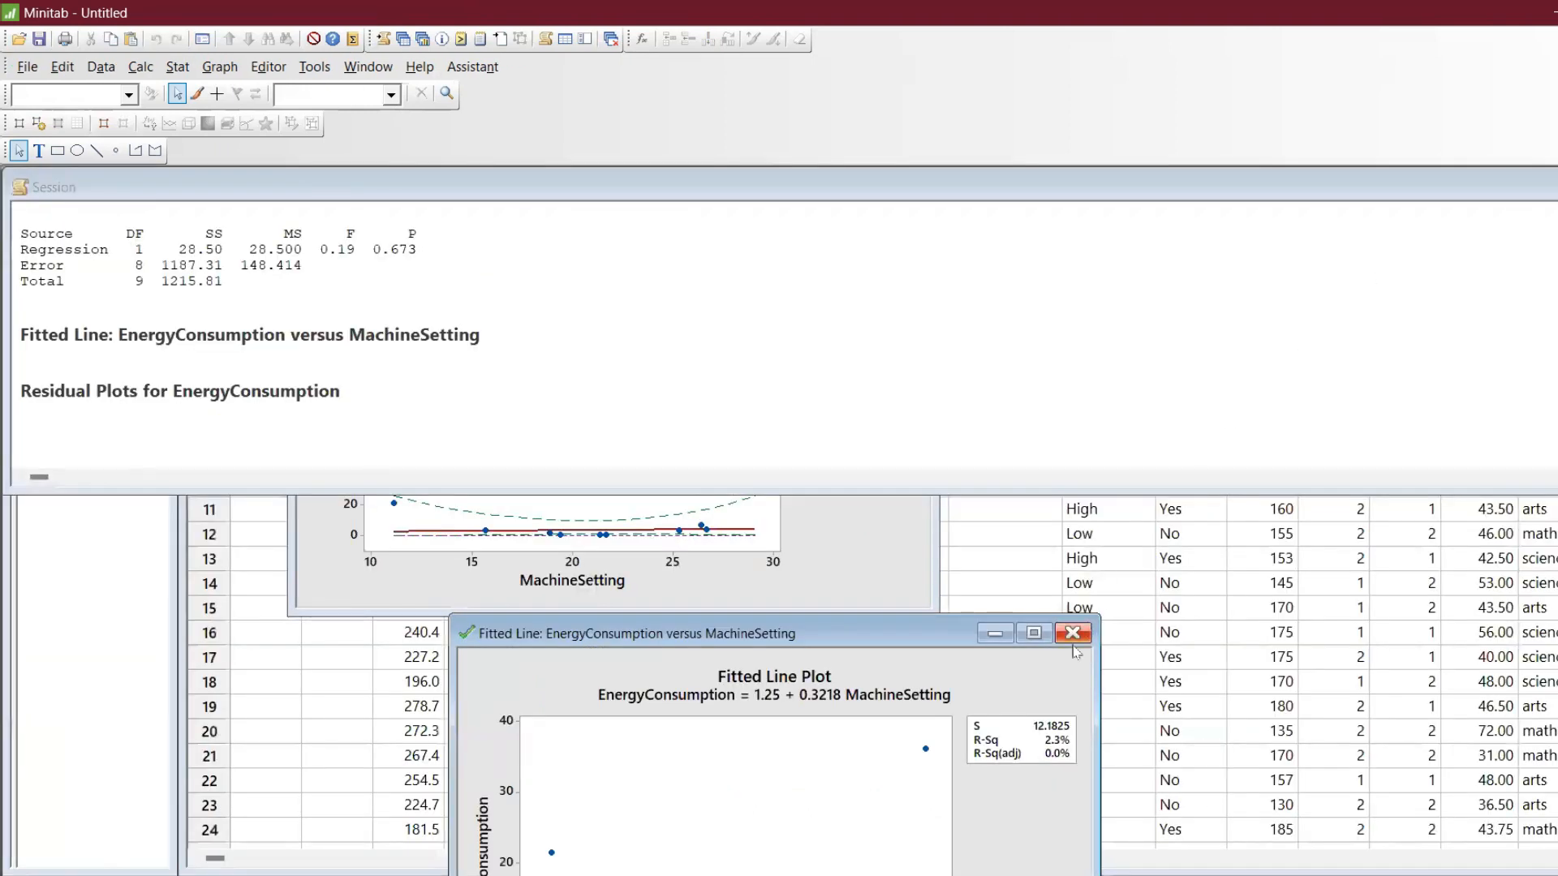
left_click(1034, 633)
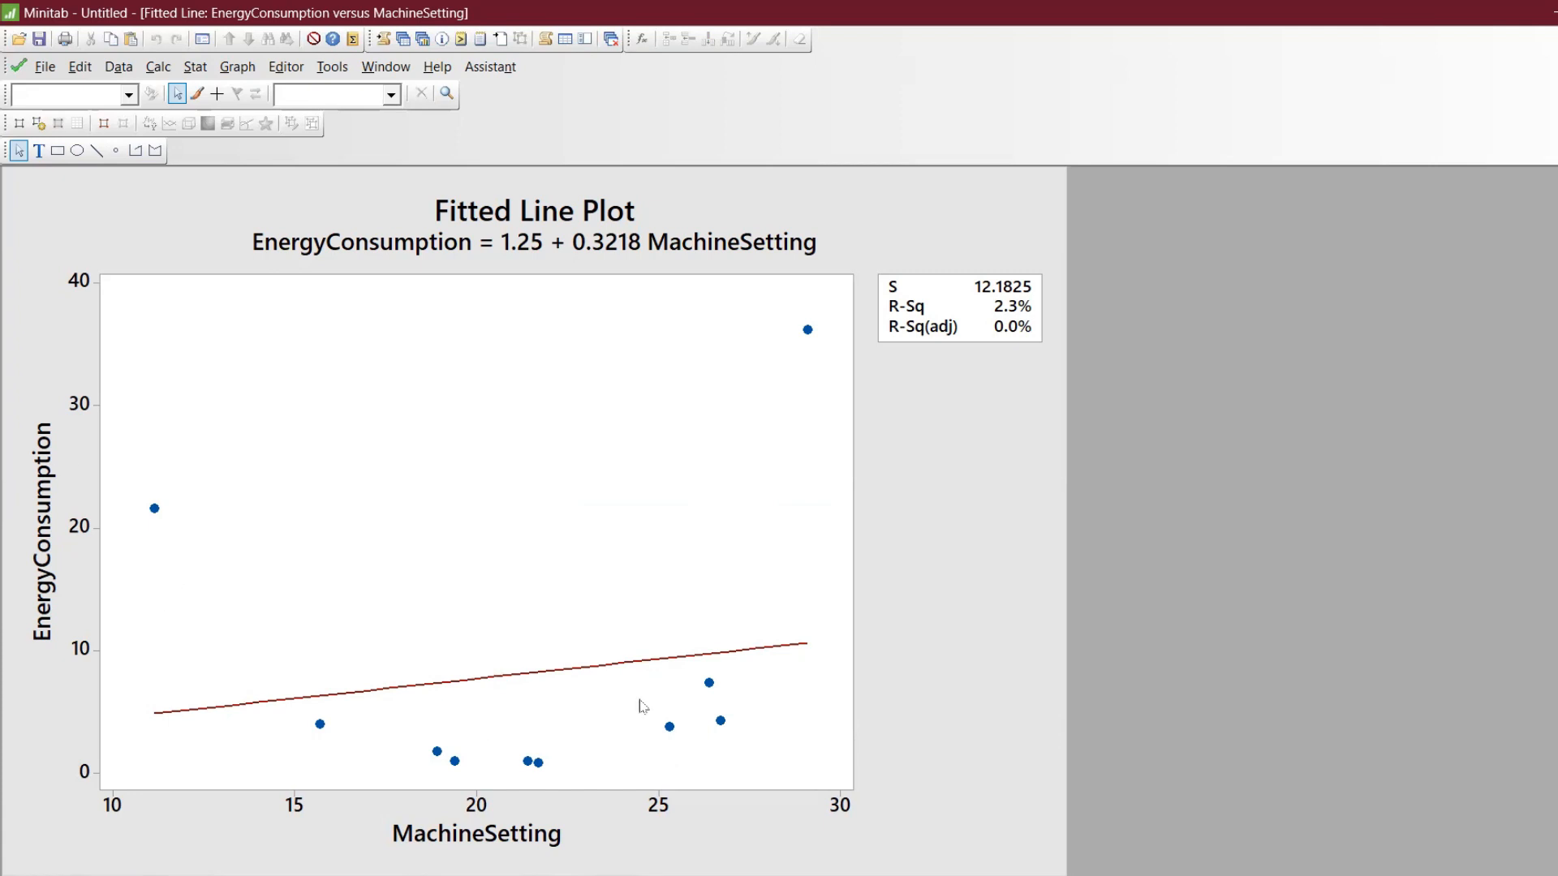
Fit a Quadratic model of EnergyConsumption on MachineSetting with the untransformed response
key("ctrl+e")
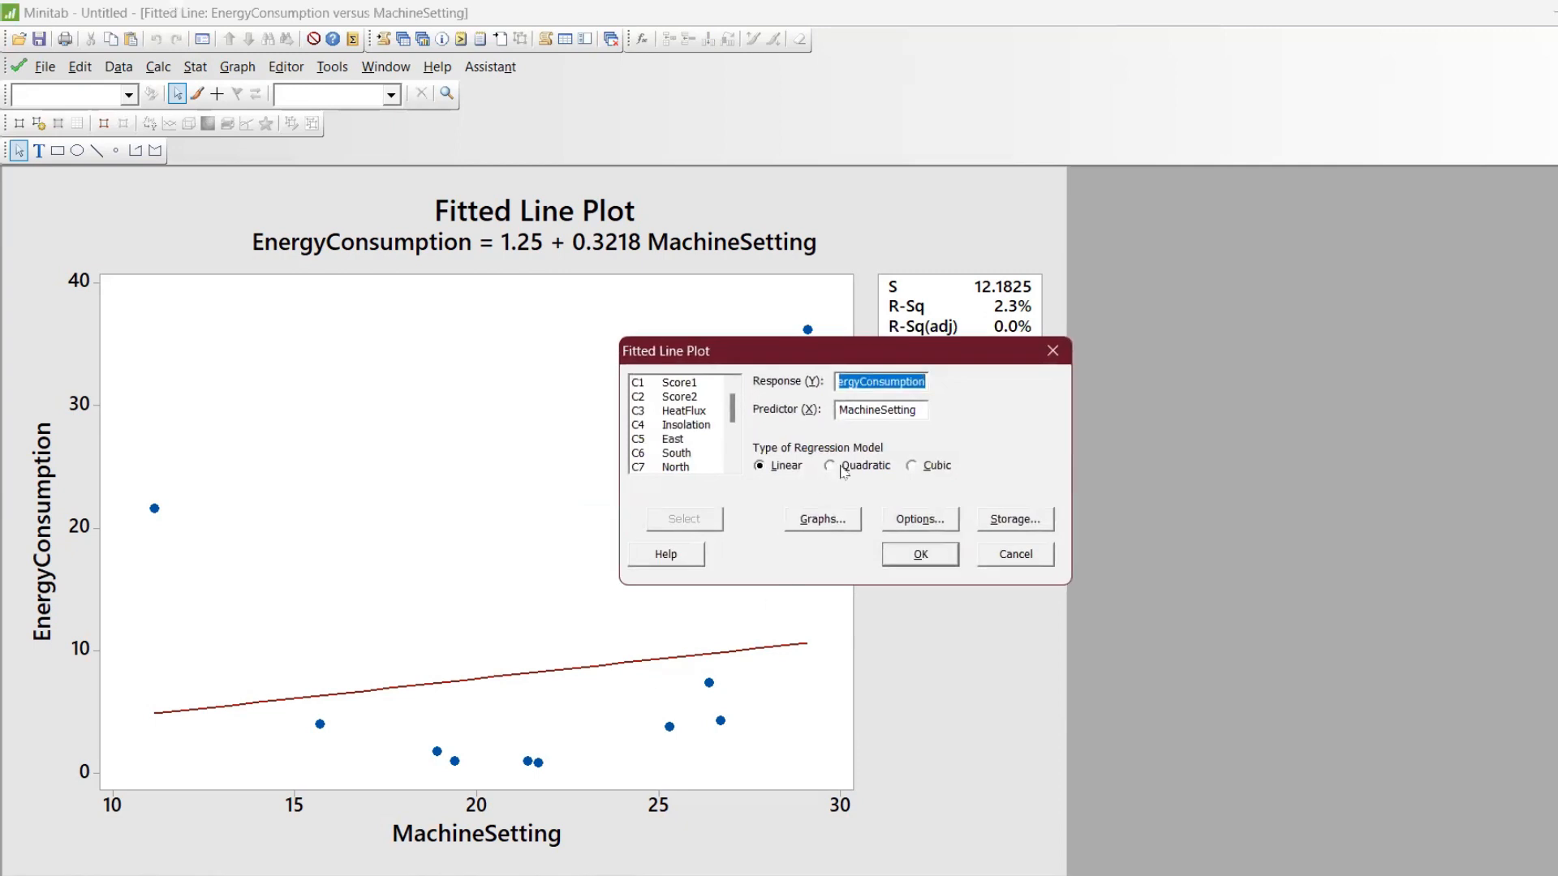
left_click(844, 468)
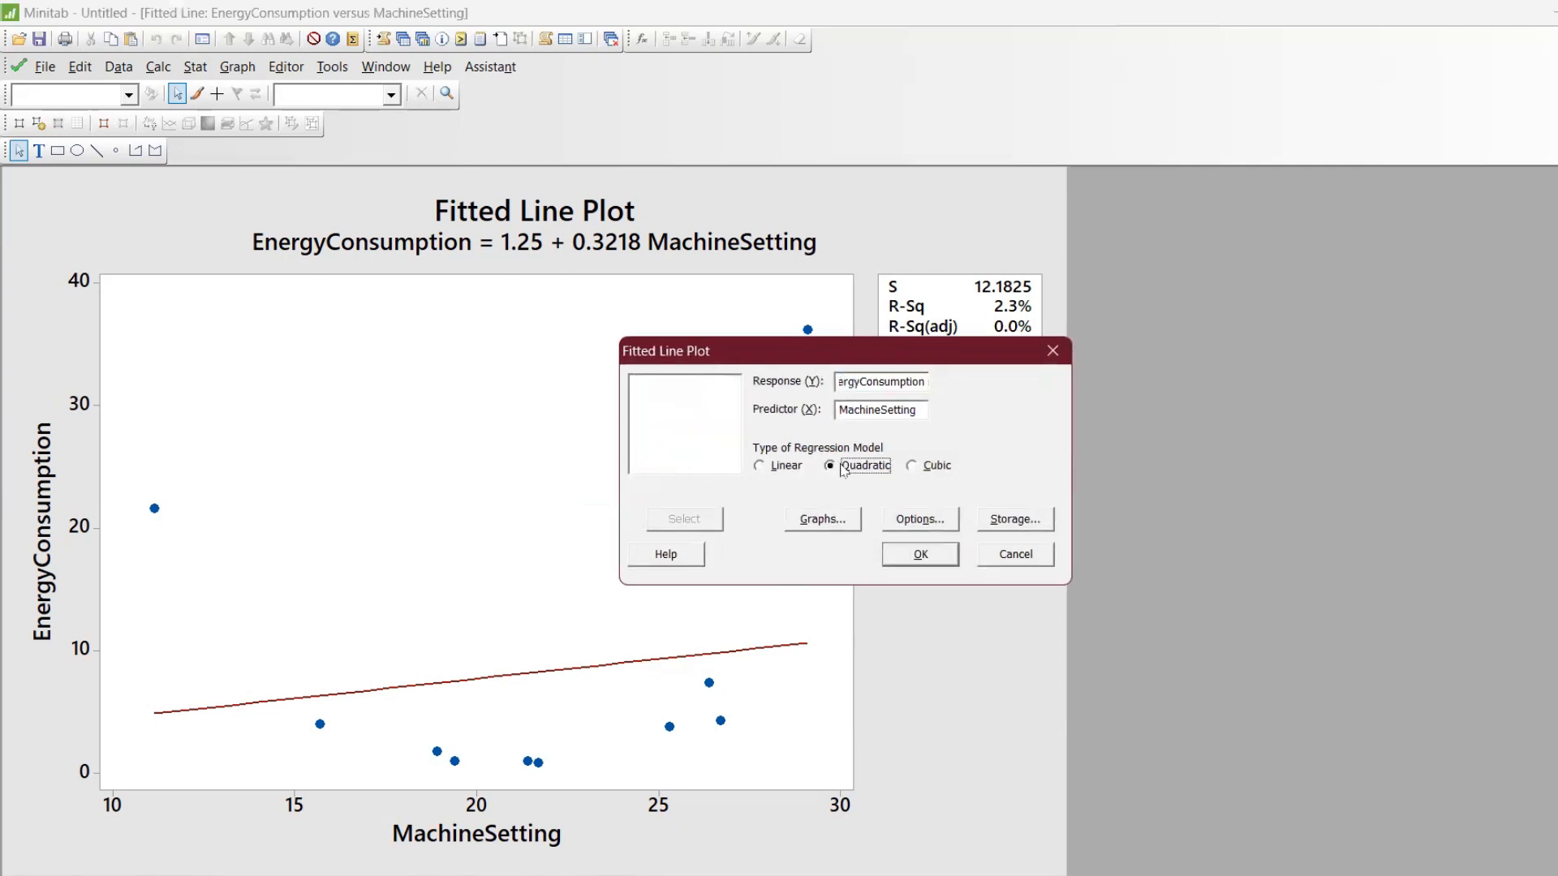
left_click(920, 554)
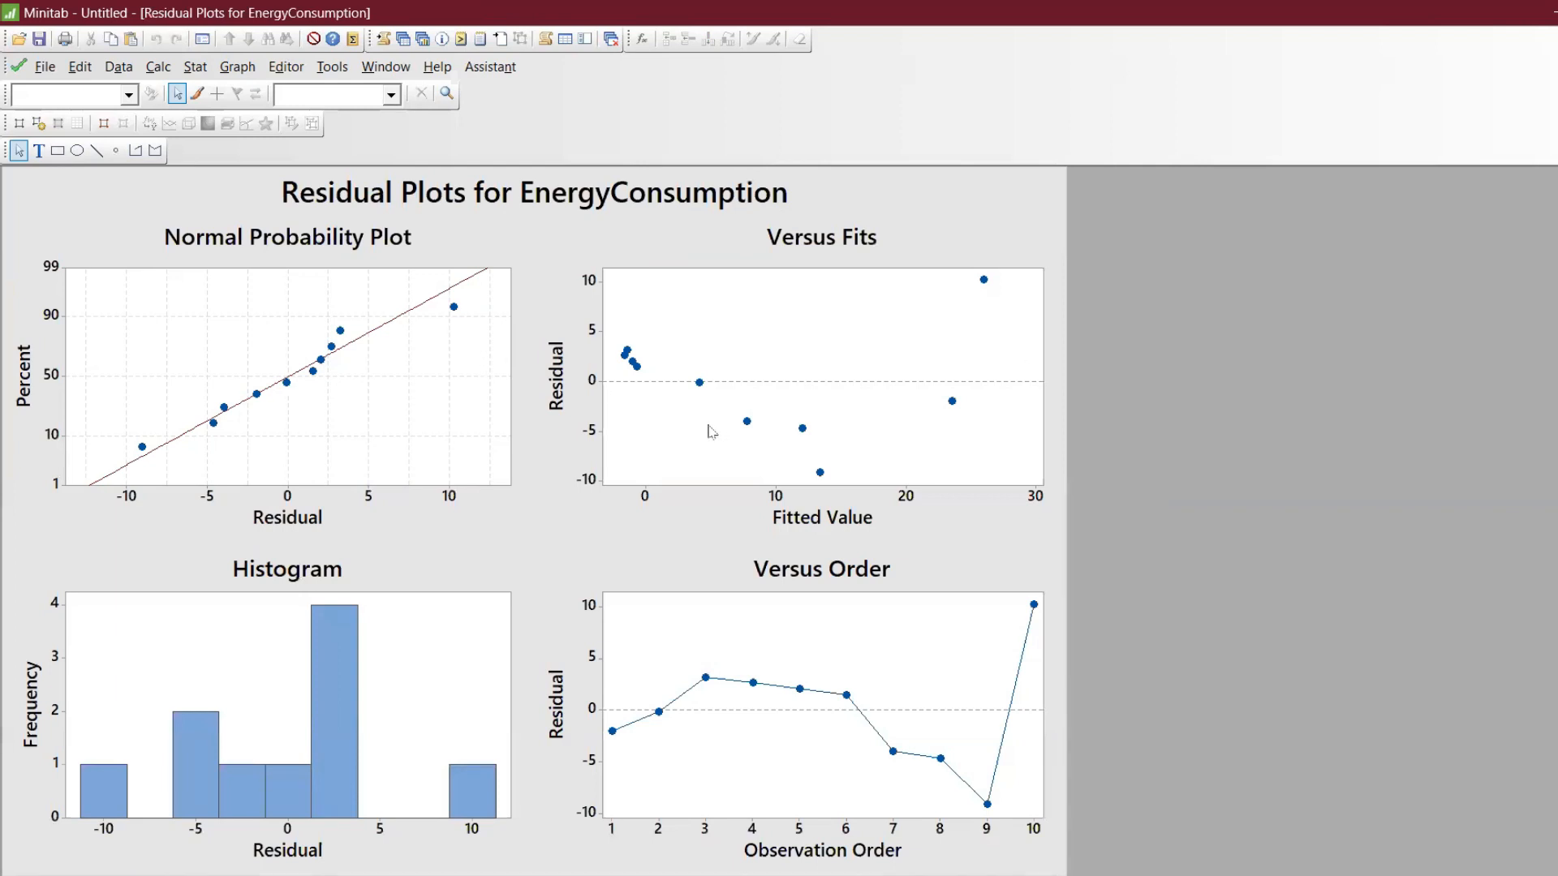
Rerun the quadratic fitted line plot without residual graphs by choosing Individual plots with none of them selected
key("ctrl+e")
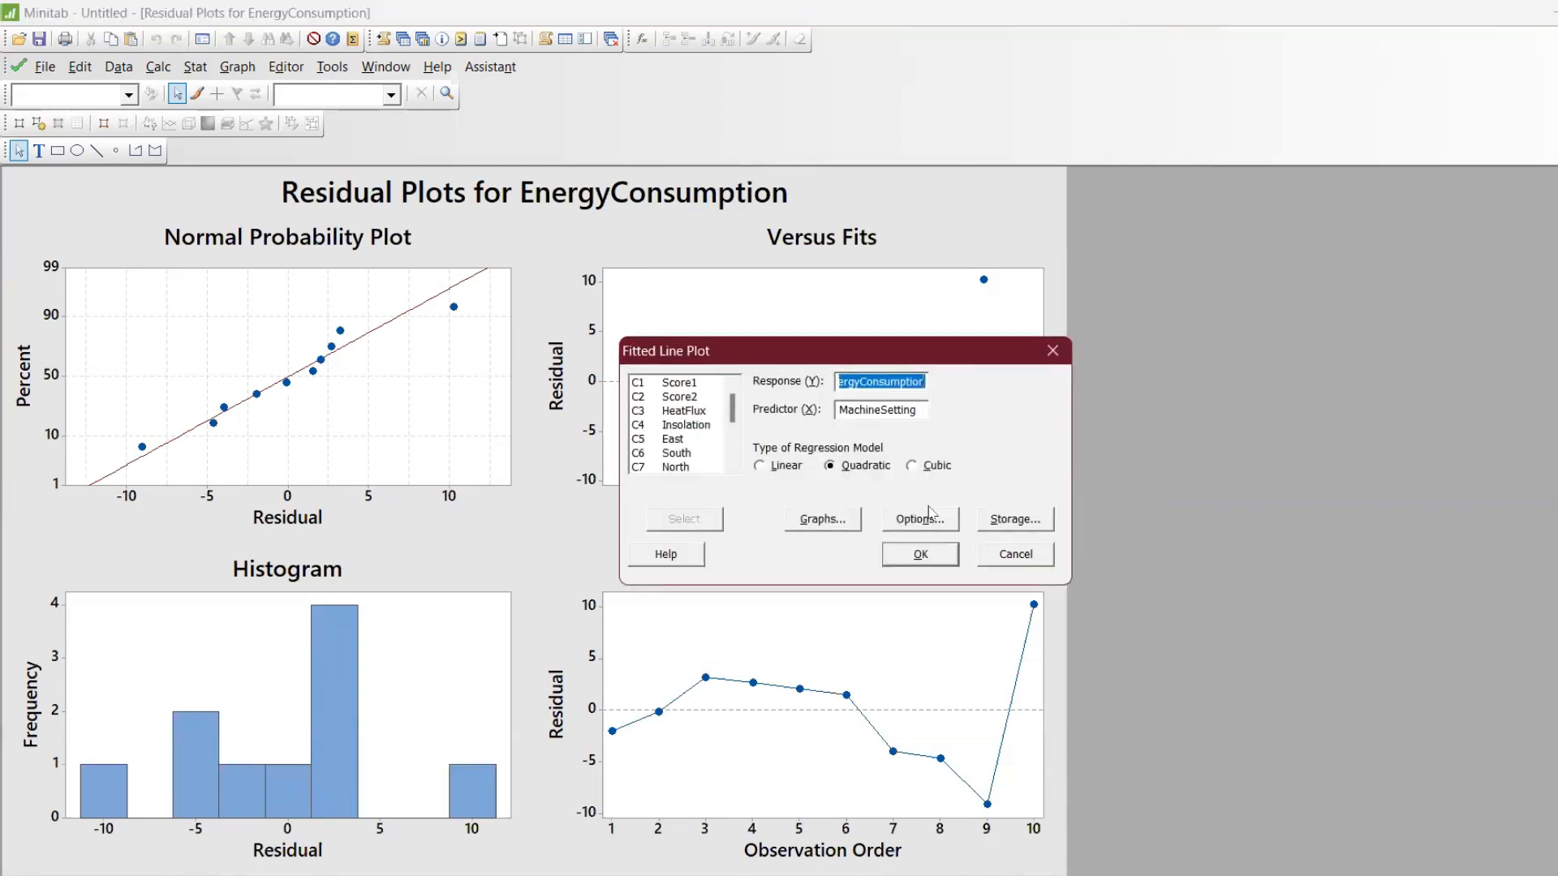
left_click(931, 517)
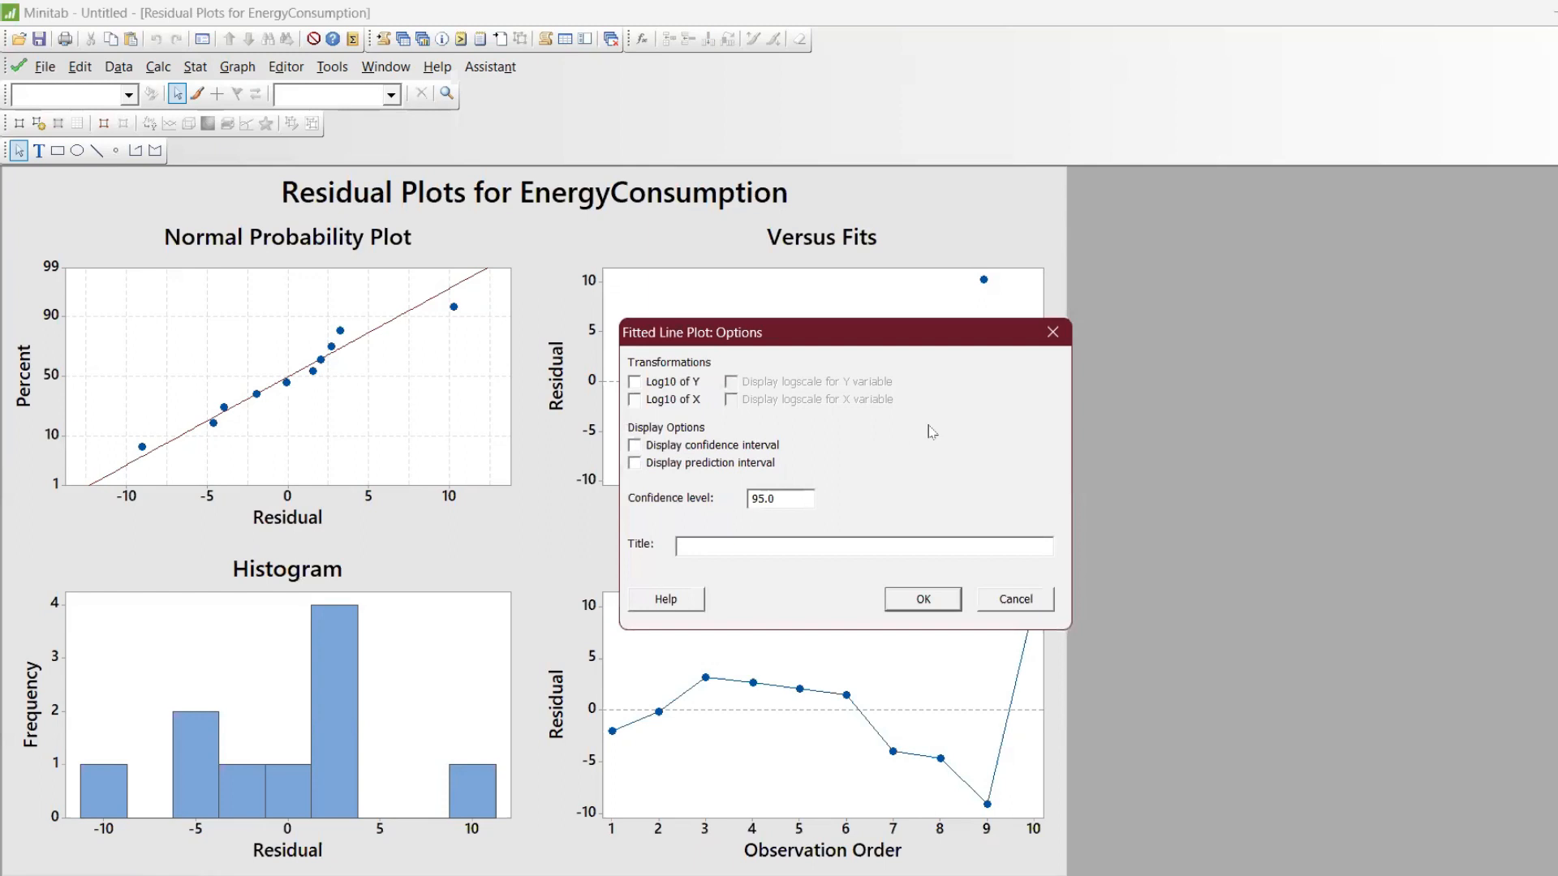
left_click(1052, 333)
left_click(821, 519)
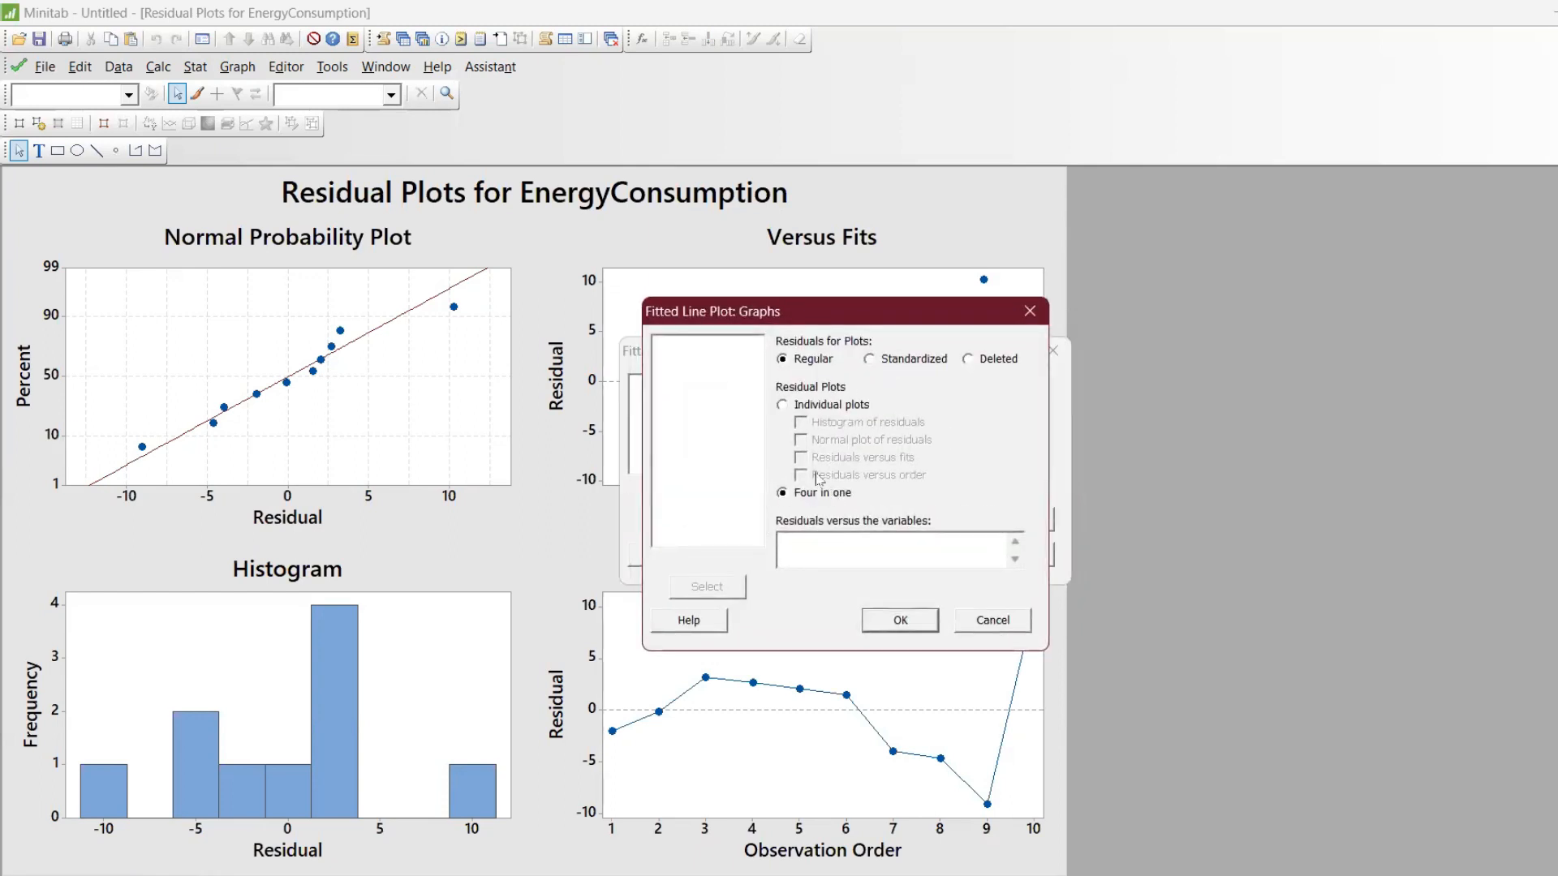
left_click(784, 406)
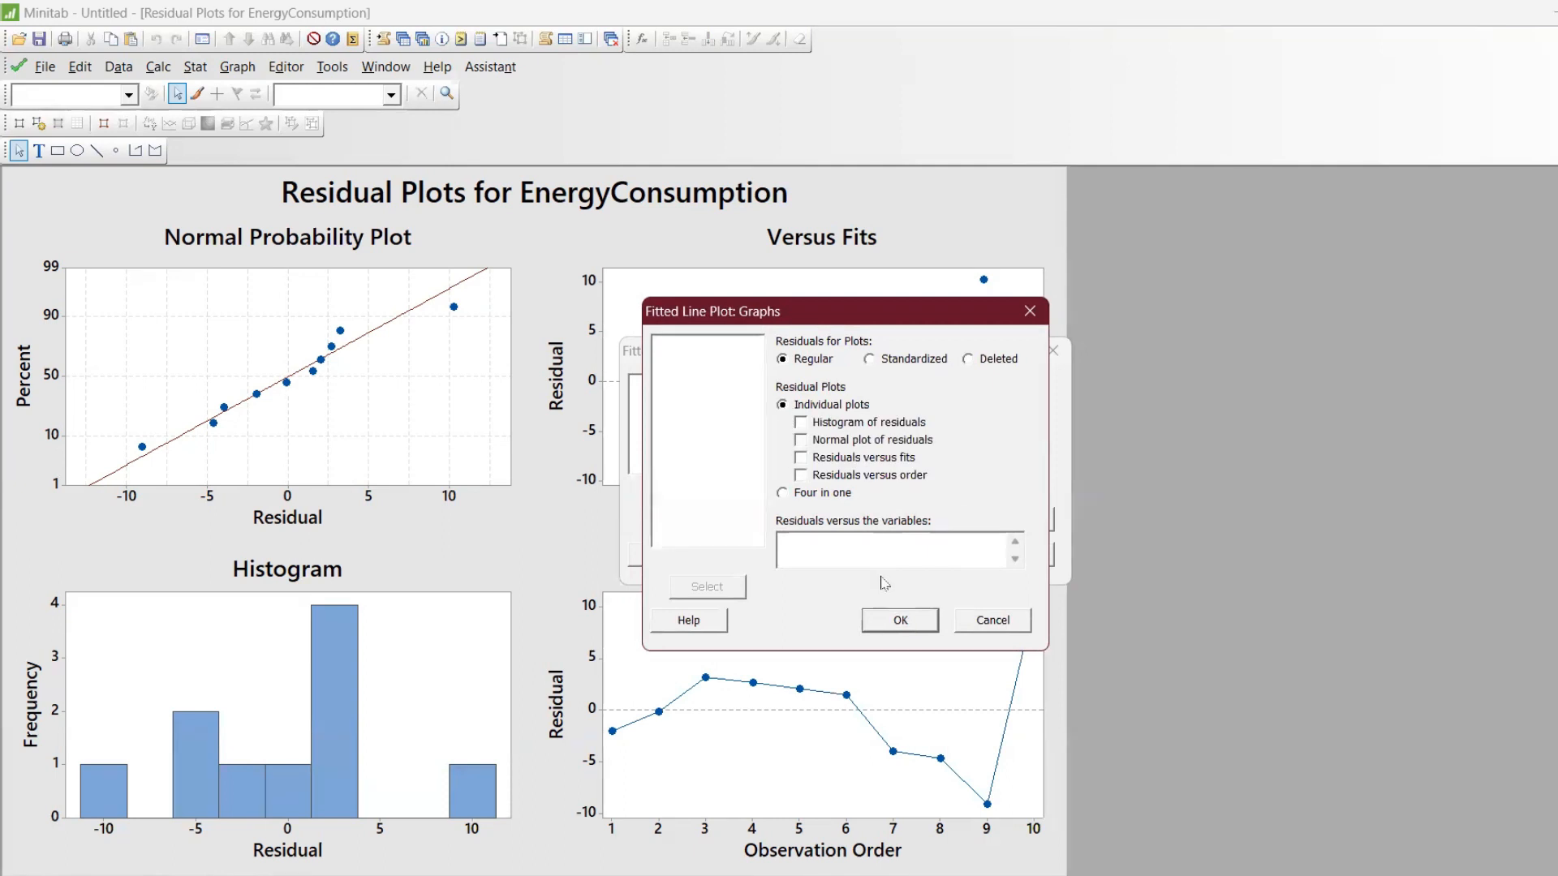
left_click(893, 620)
left_click(937, 561)
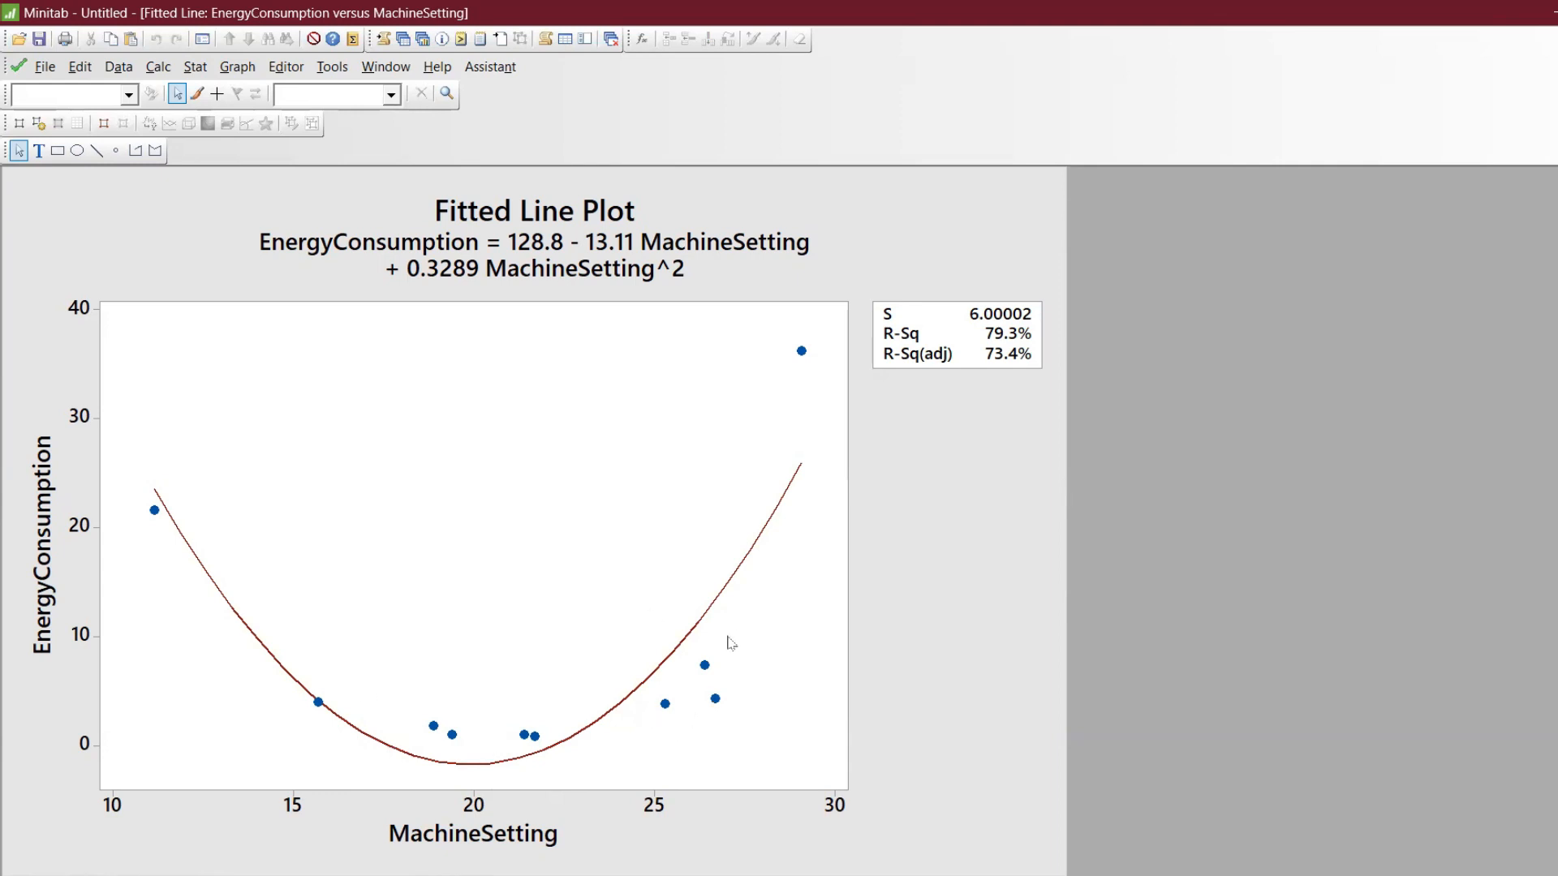
Rerun the quadratic fitted line plot with Log10 of Y and displayed confidence and prediction intervals
key("ctrl+e")
left_click(917, 518)
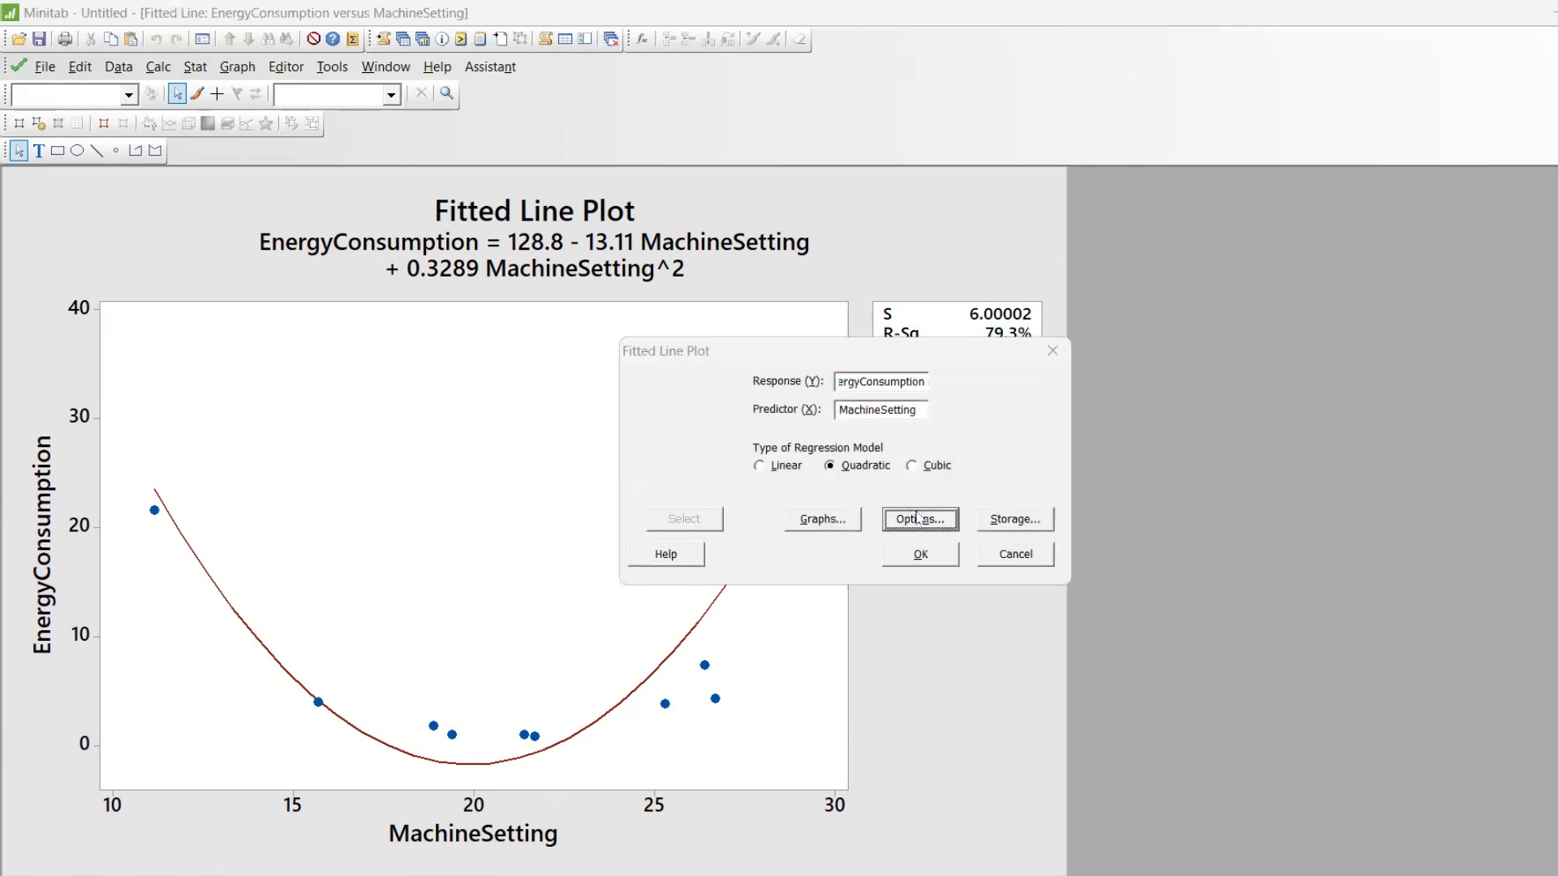
left_click(666, 385)
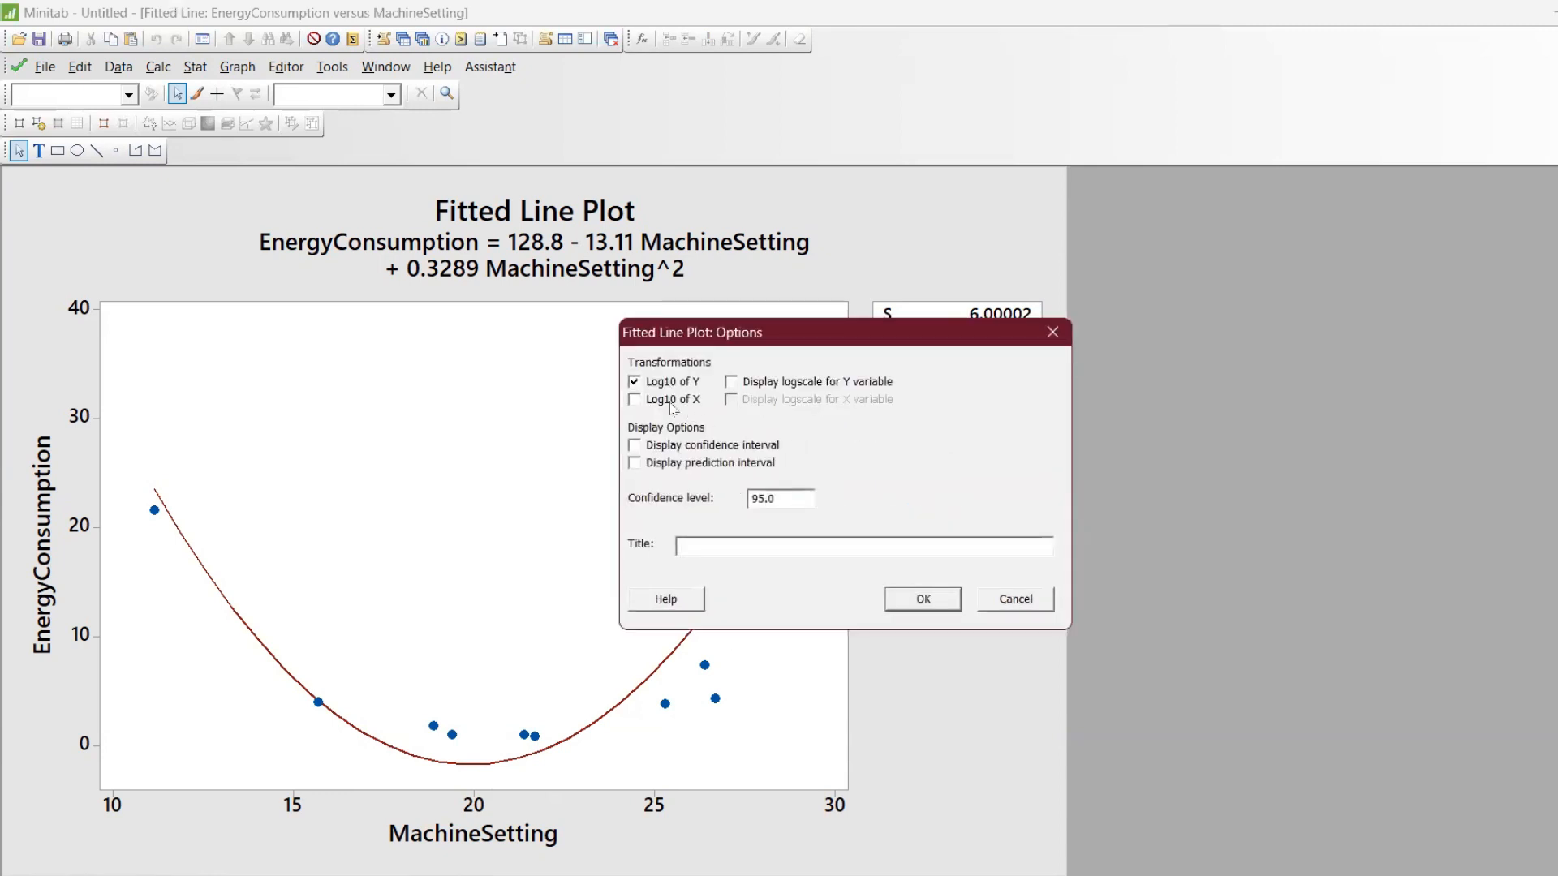
left_click(670, 464)
left_click(925, 601)
left_click(923, 559)
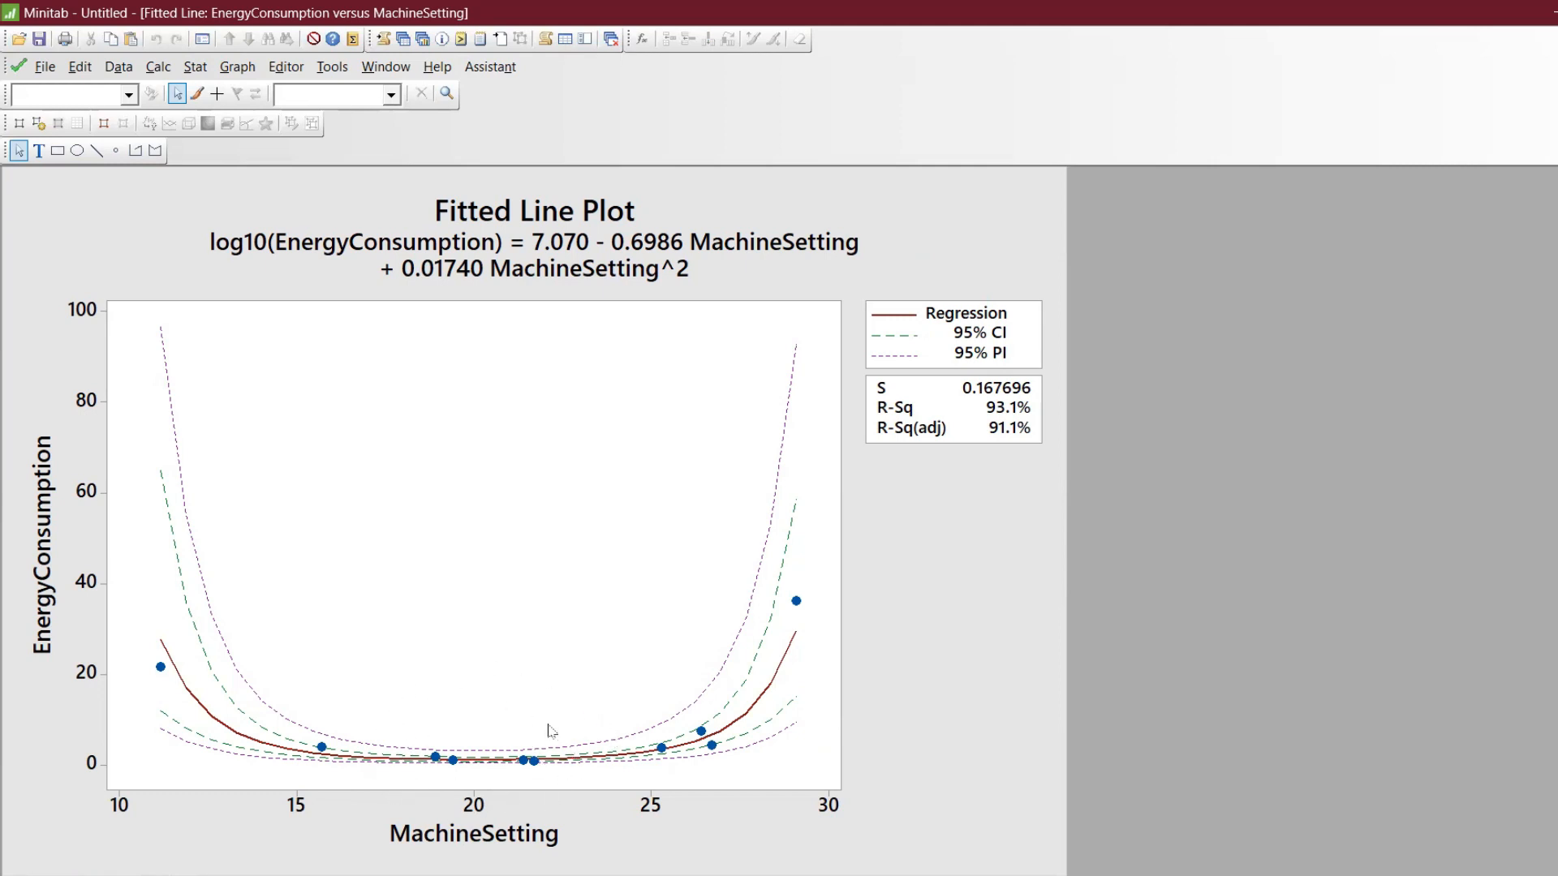
Fit a Cubic model to the log-transformed EnergyConsumption, keeping the confidence and prediction intervals
key("ctrl+e")
left_click(931, 468)
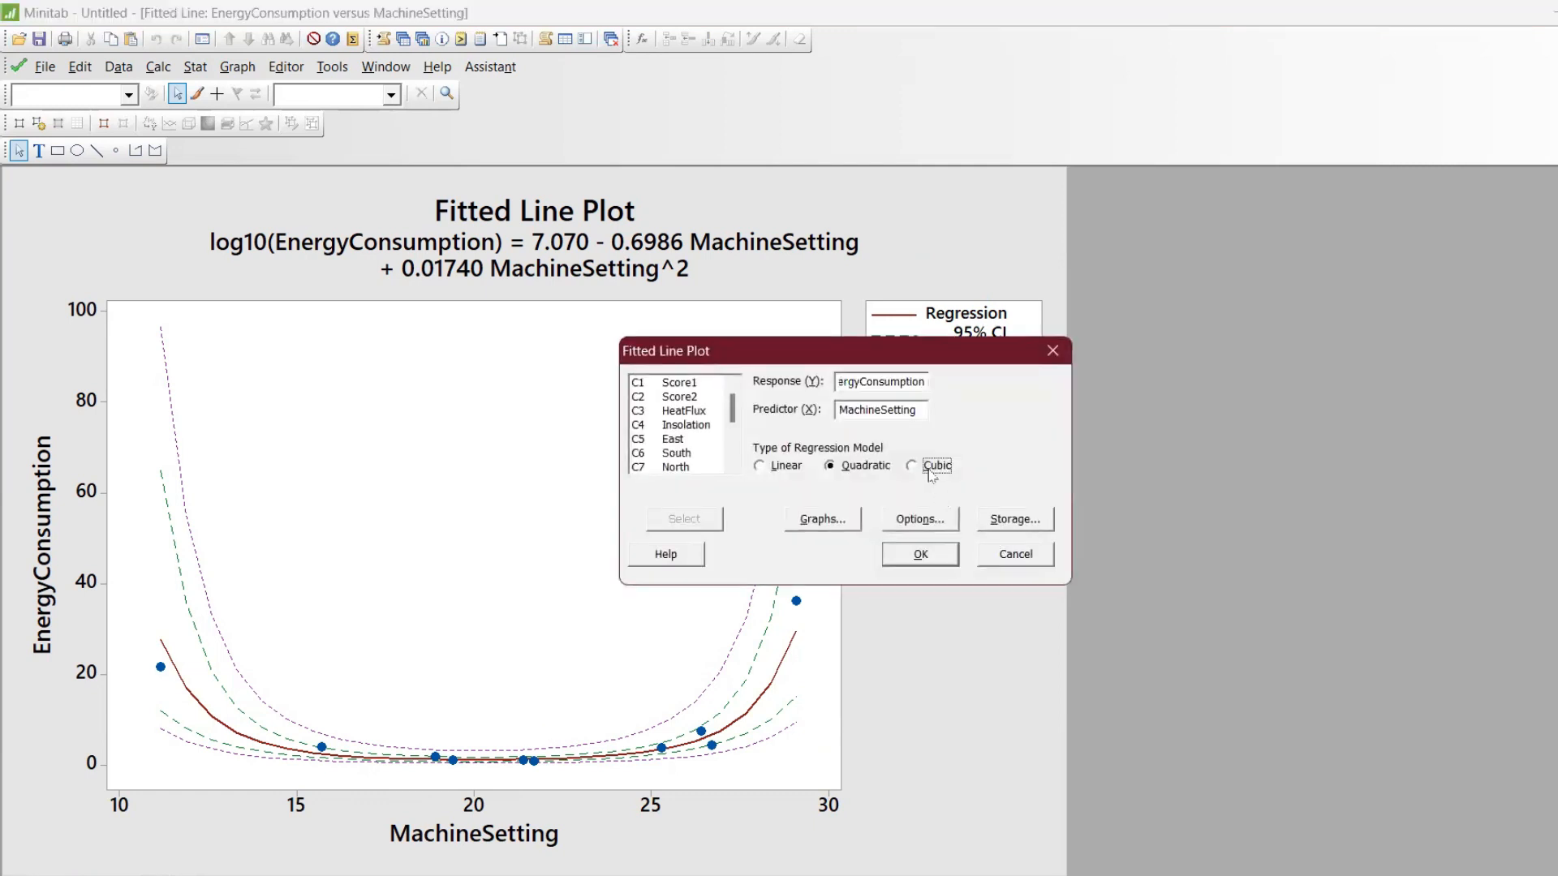
left_click(919, 554)
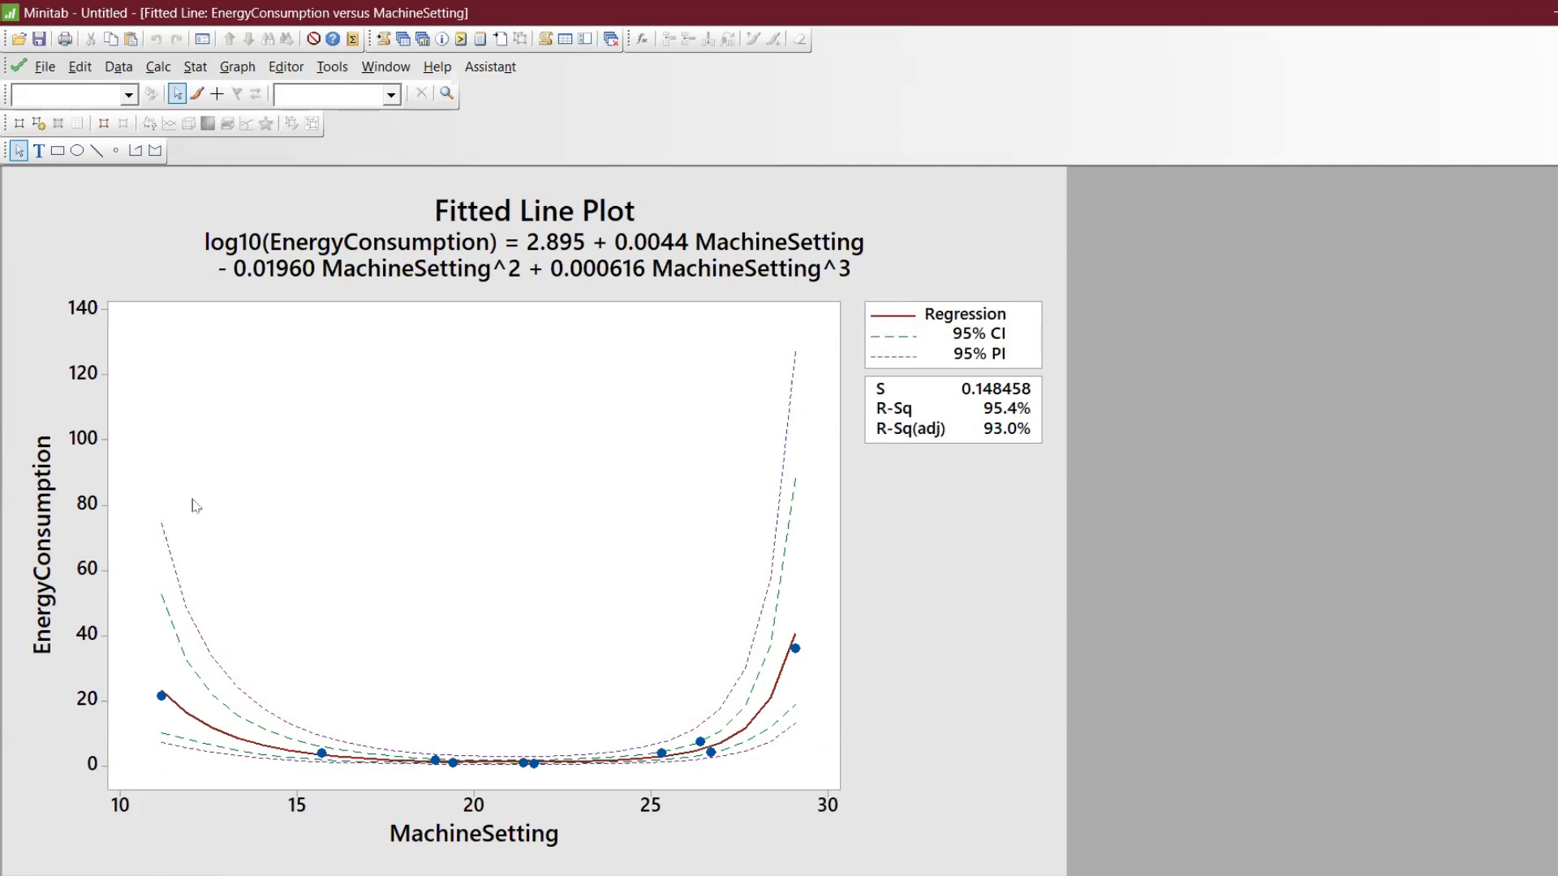
Switch to the Sigma Level Calculator workbook in Excel and select the EnergyConsumption and MachineSetting data, A1:B11, on sheet V54.1
left_click(887, 875)
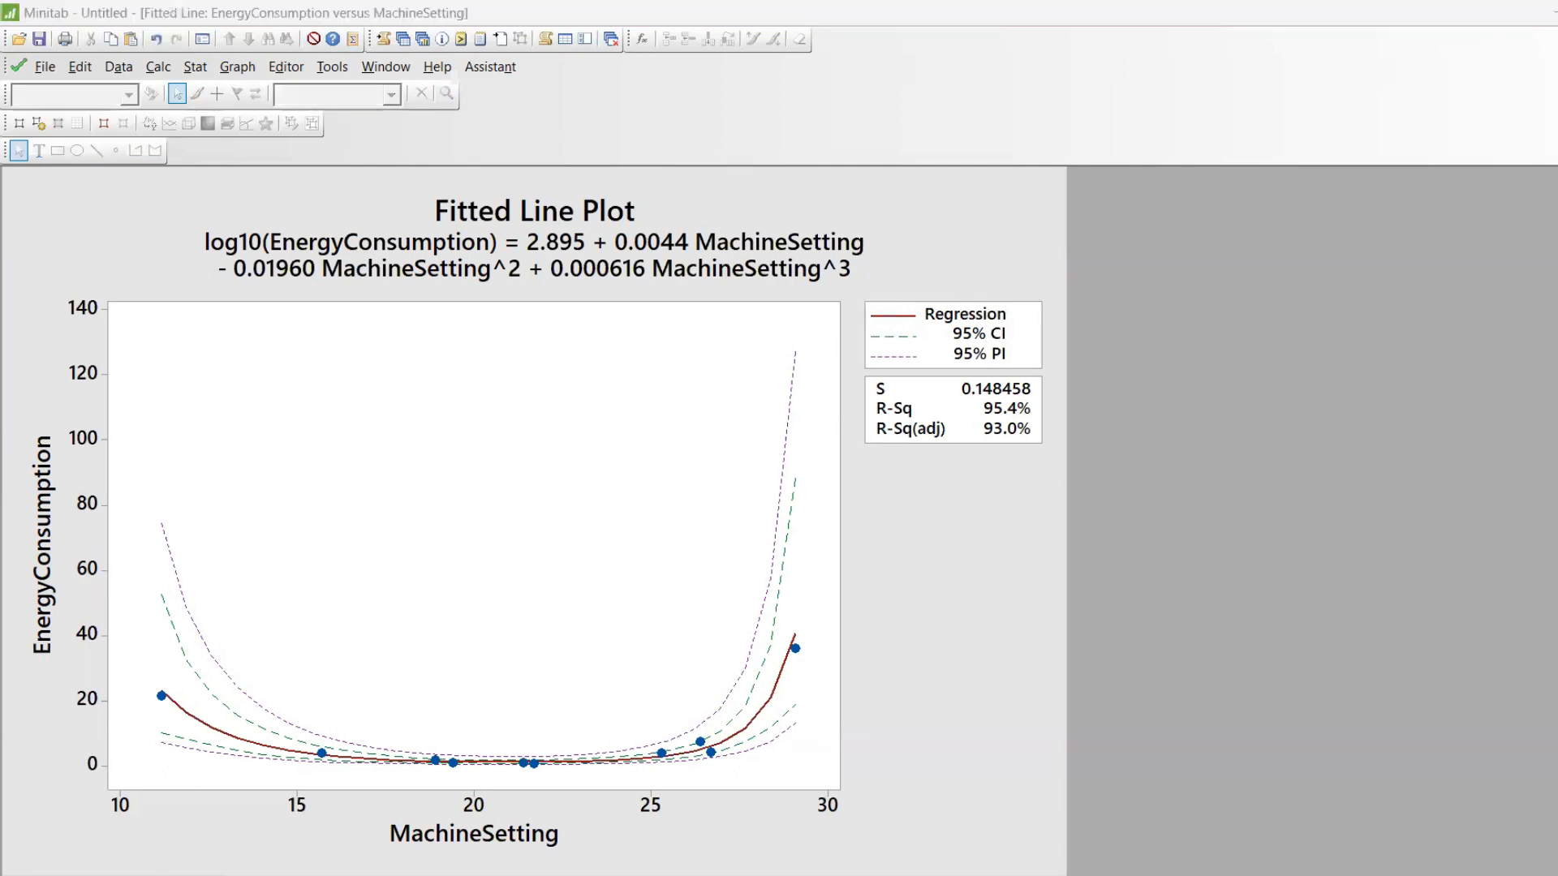
left_click(933, 791)
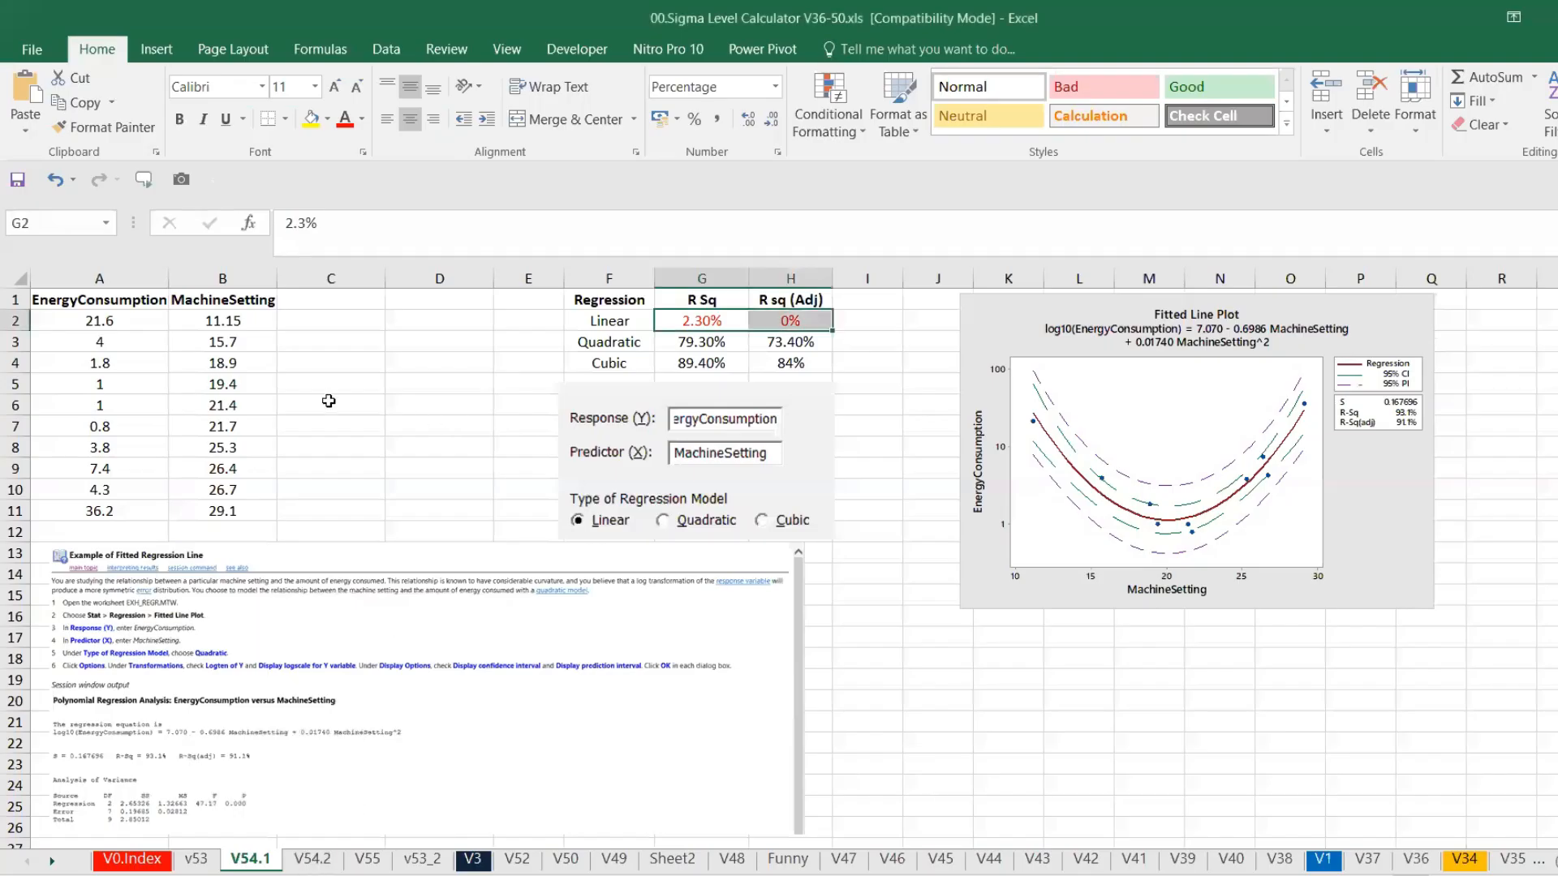
left_click(64, 317)
left_click_drag(48, 299, 209, 511)
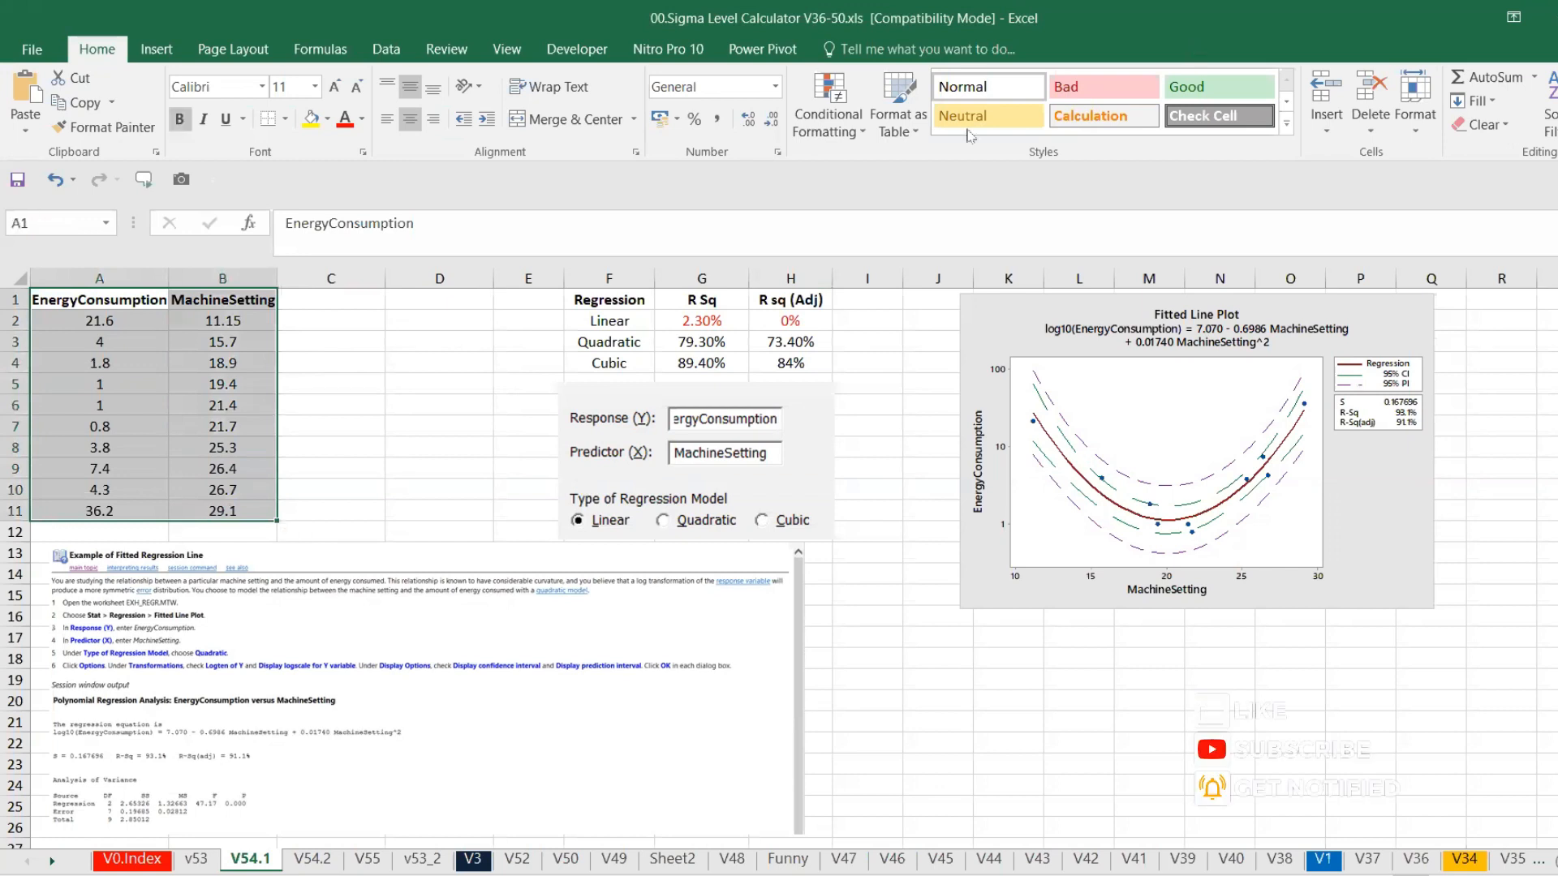
left_click(1557, 17)
left_click(1528, 175)
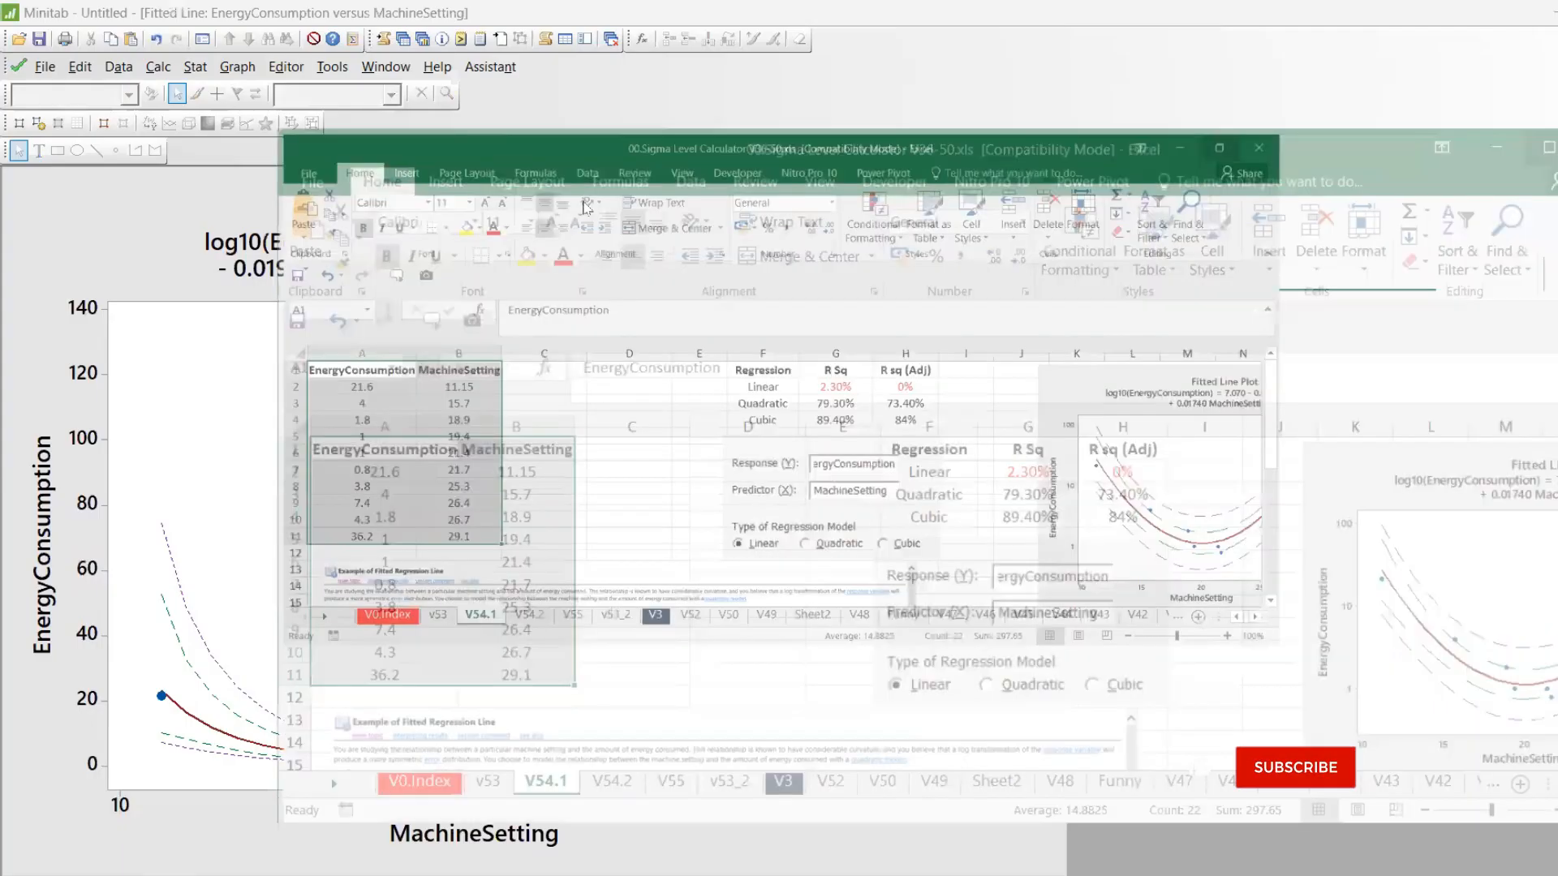
left_click_drag(1196, 15, 1196, 126)
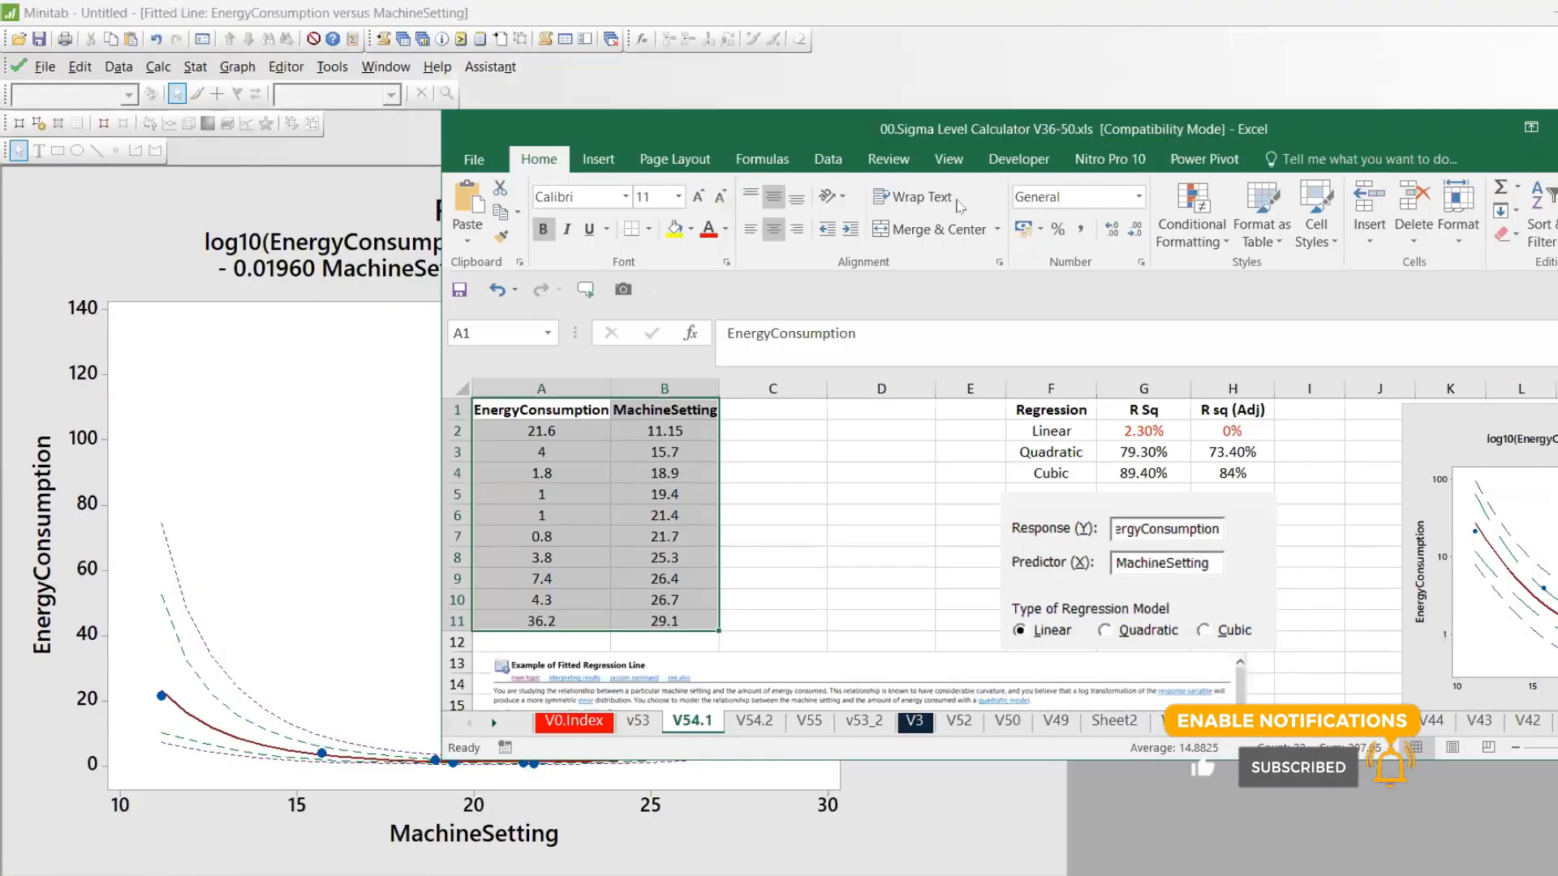
Maximize the workbook window and open the Regression tool from Excel's Data Analysis tools
left_click(827, 160)
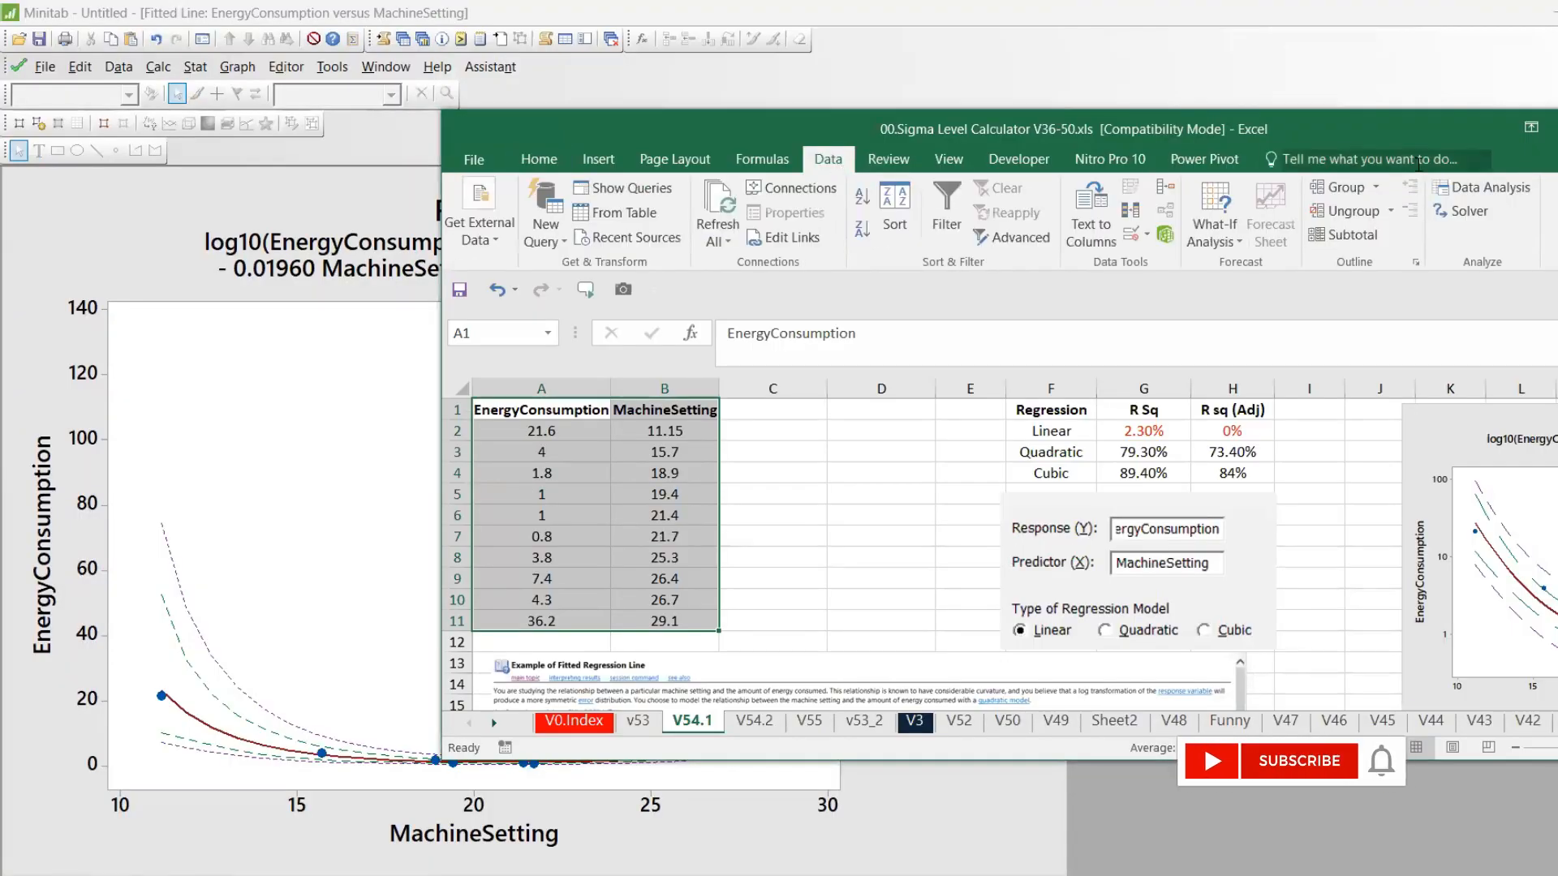
left_click(1531, 128)
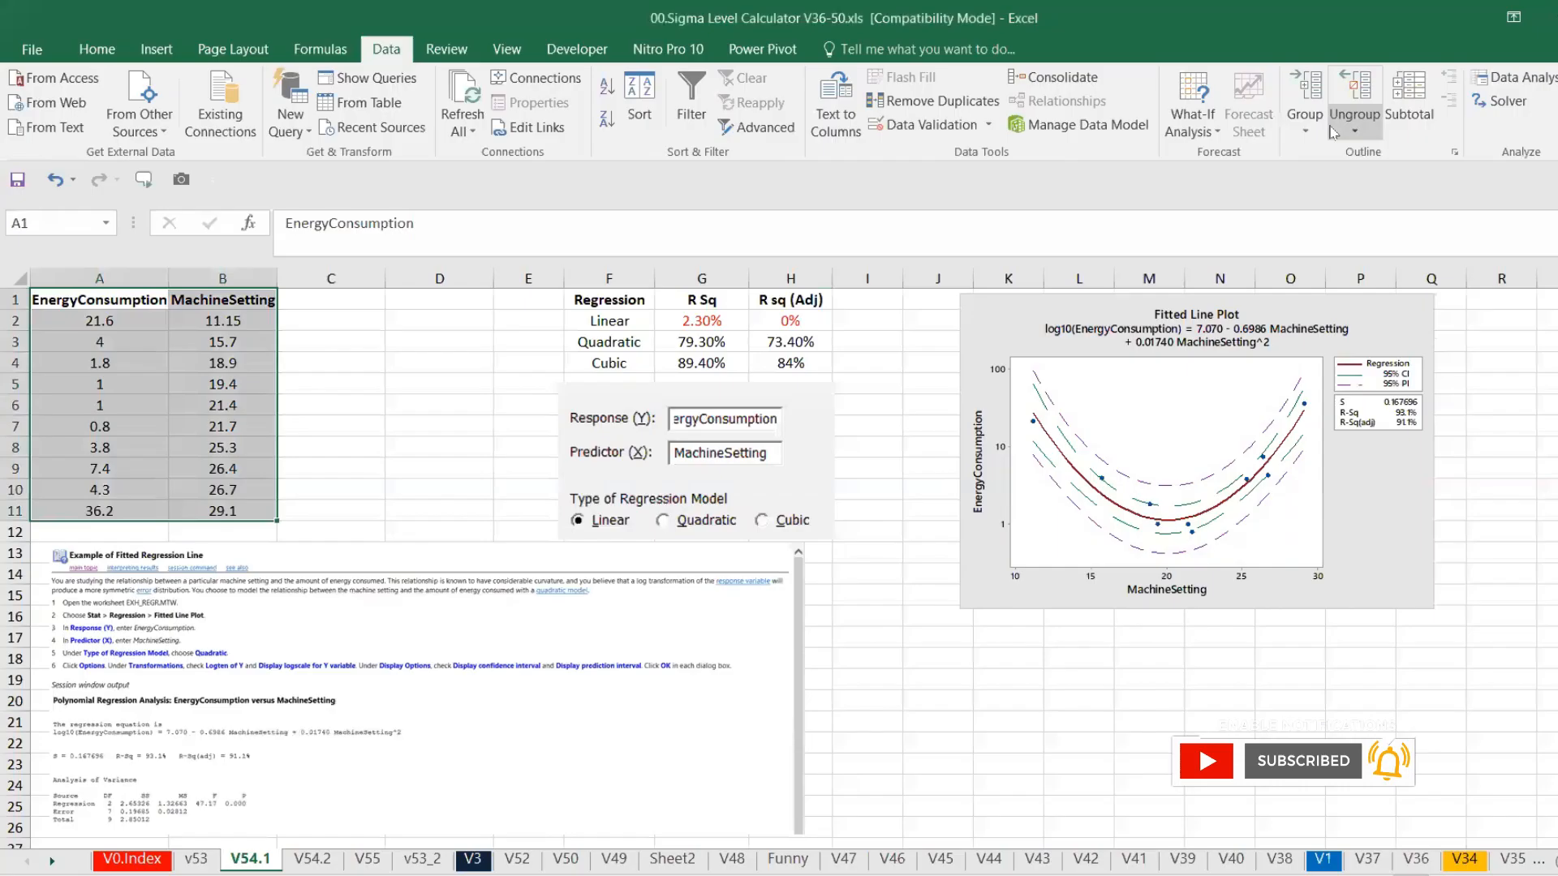
left_click(1530, 81)
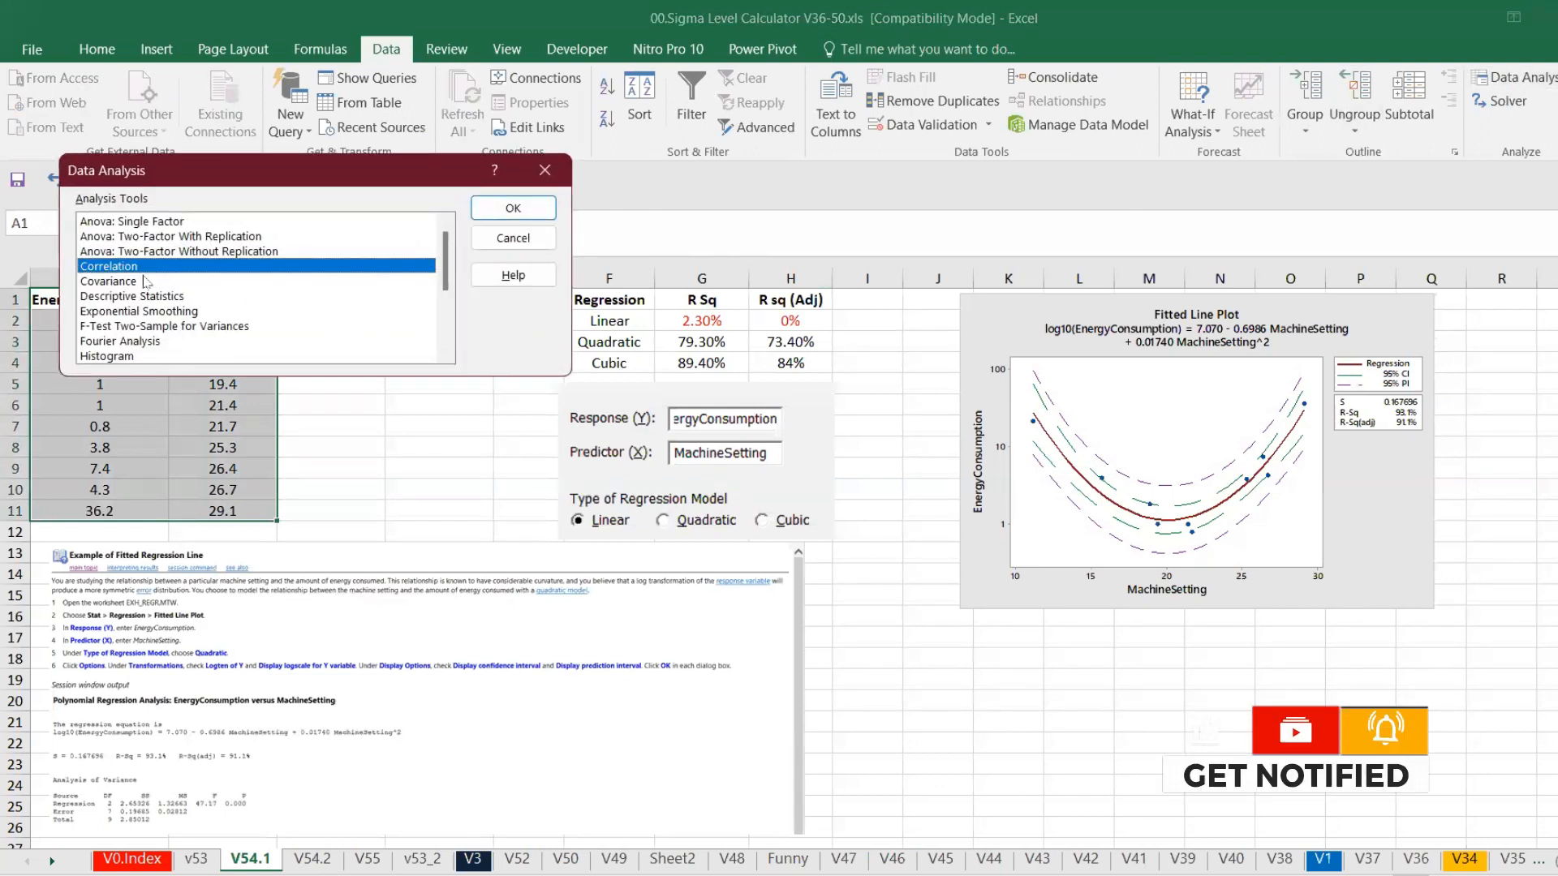
scroll(340, 256, "down", 2)
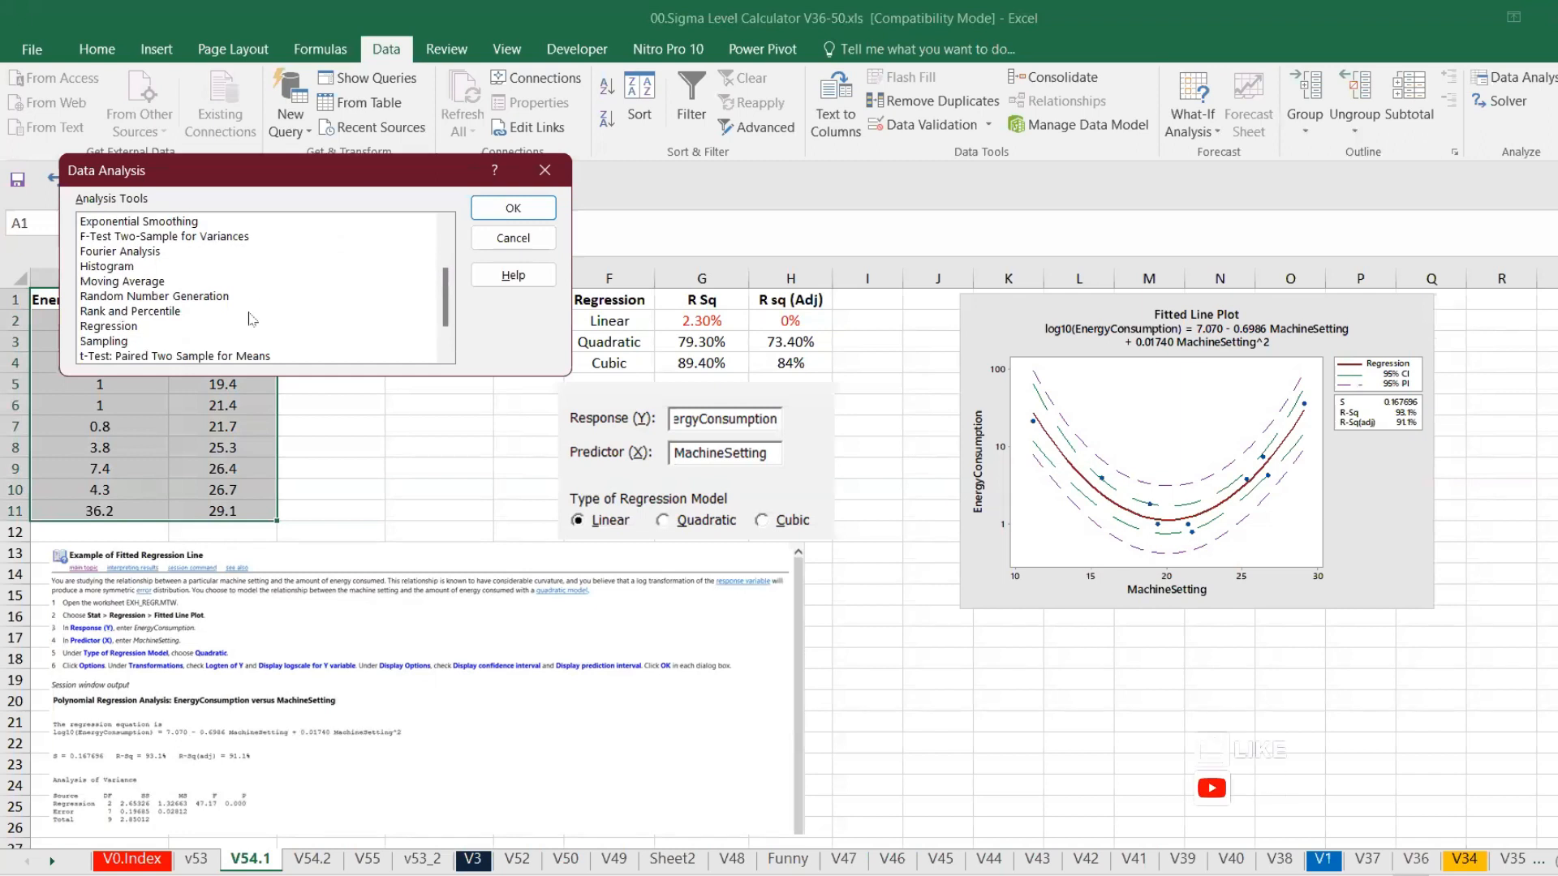
left_click(105, 328)
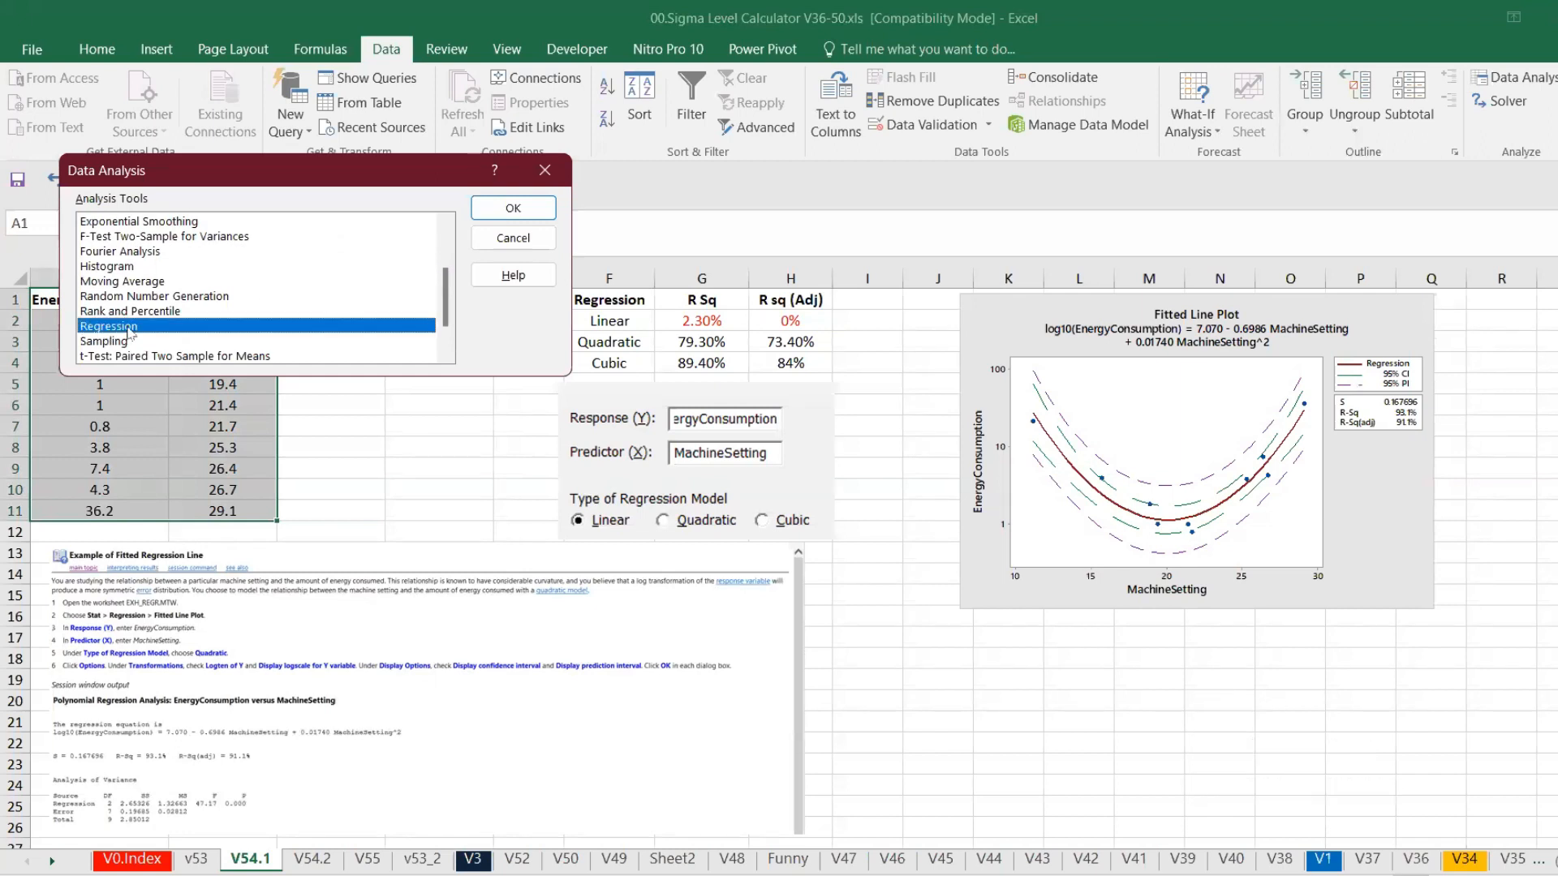
double_click(129, 329)
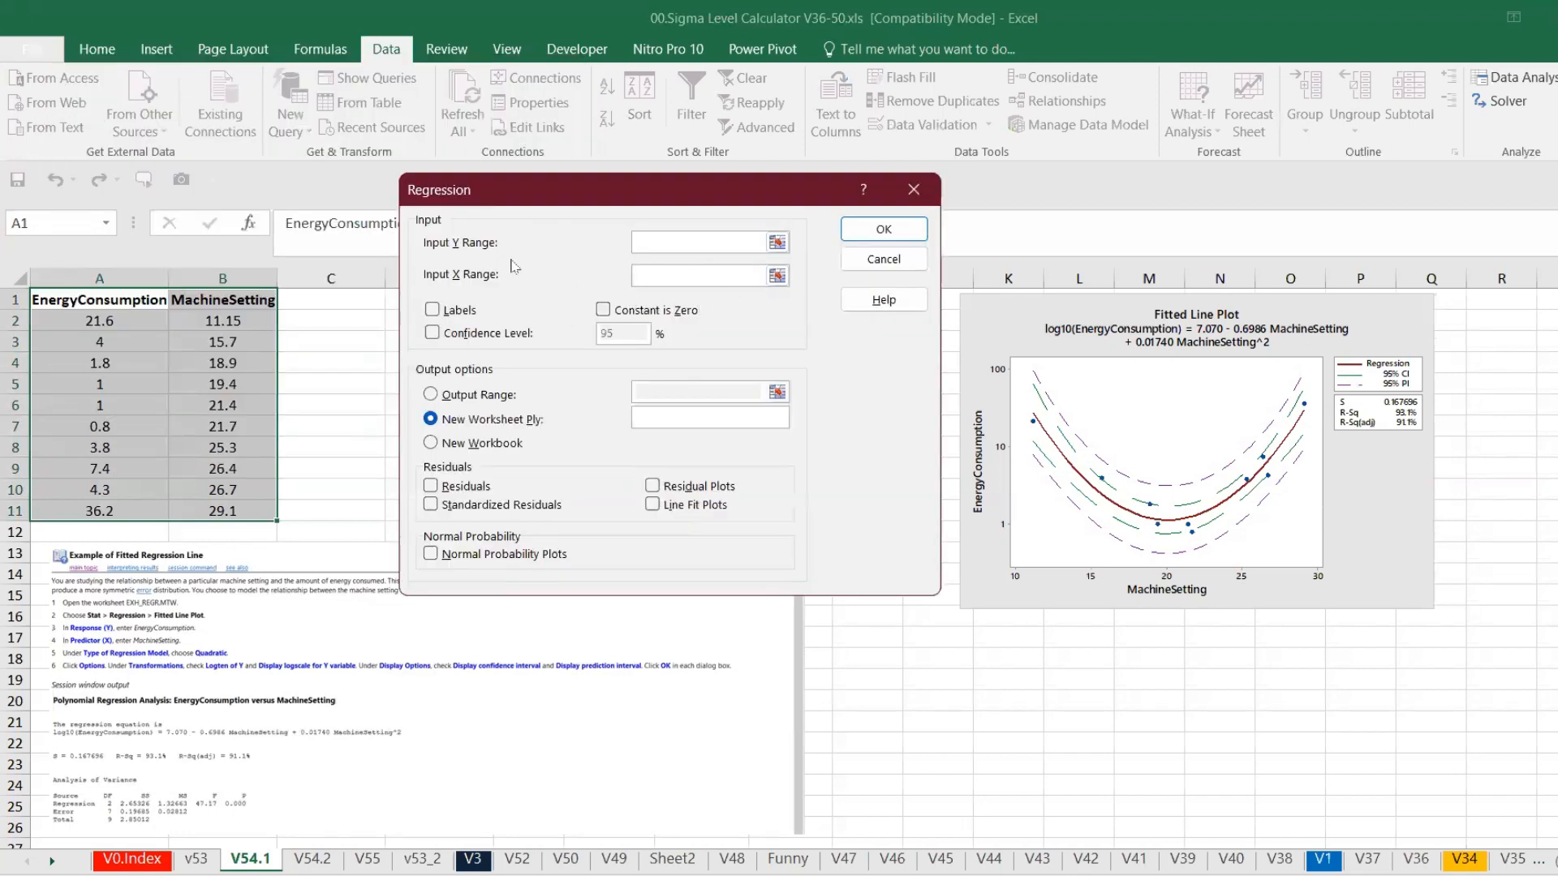
Set the regression's Y range to the EnergyConsumption values A2:A11 and its X range to the MachineSetting values B2:B11
left_click(776, 241)
left_click_drag(240, 317, 259, 412)
left_click_drag(129, 321, 134, 511)
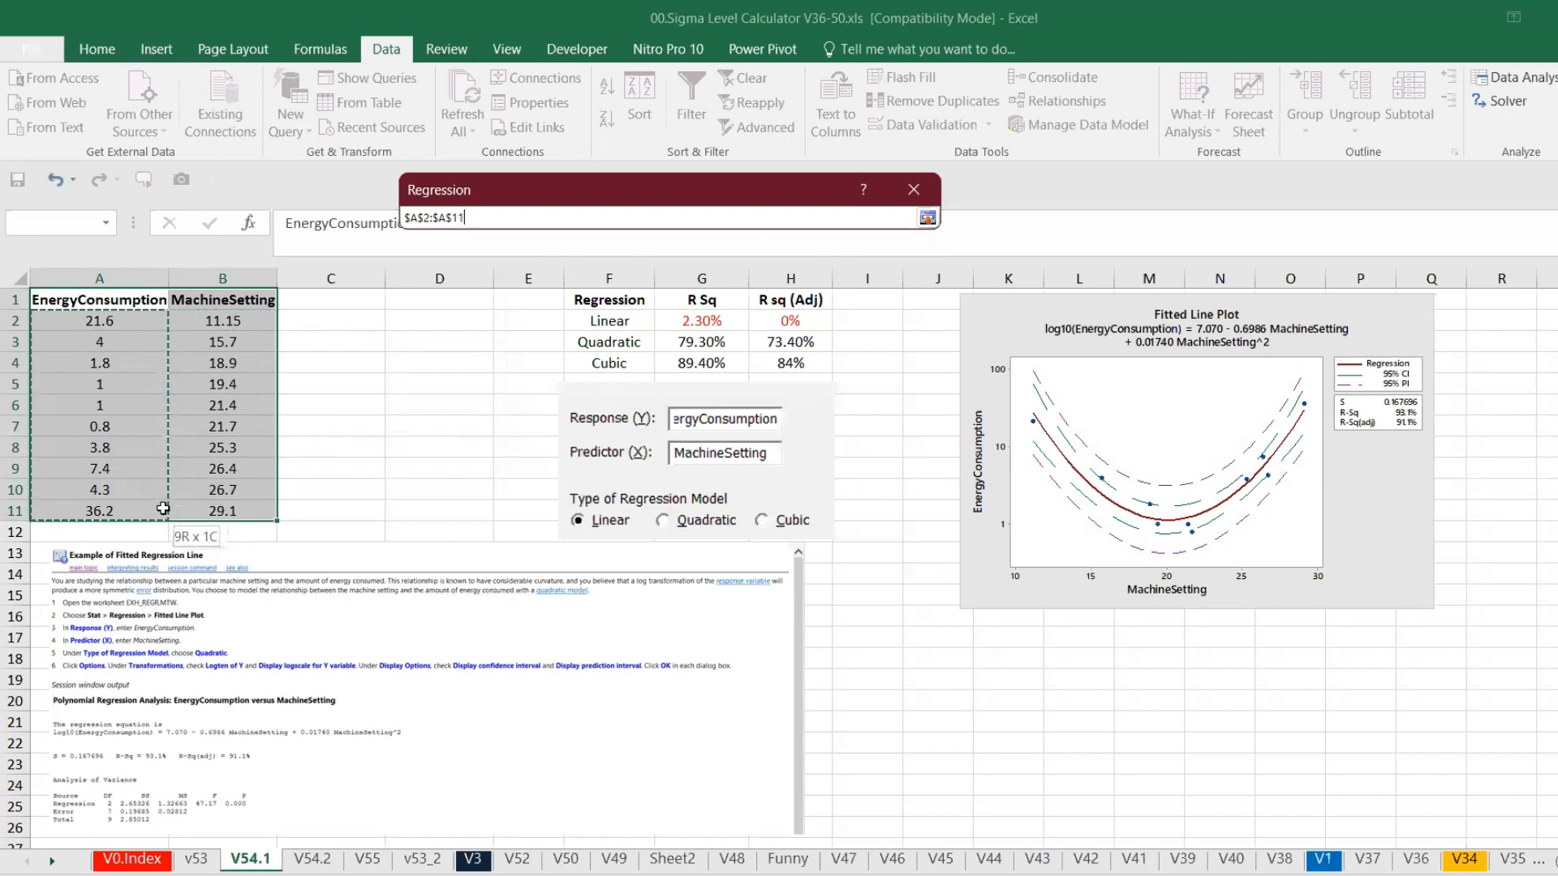
left_click(927, 219)
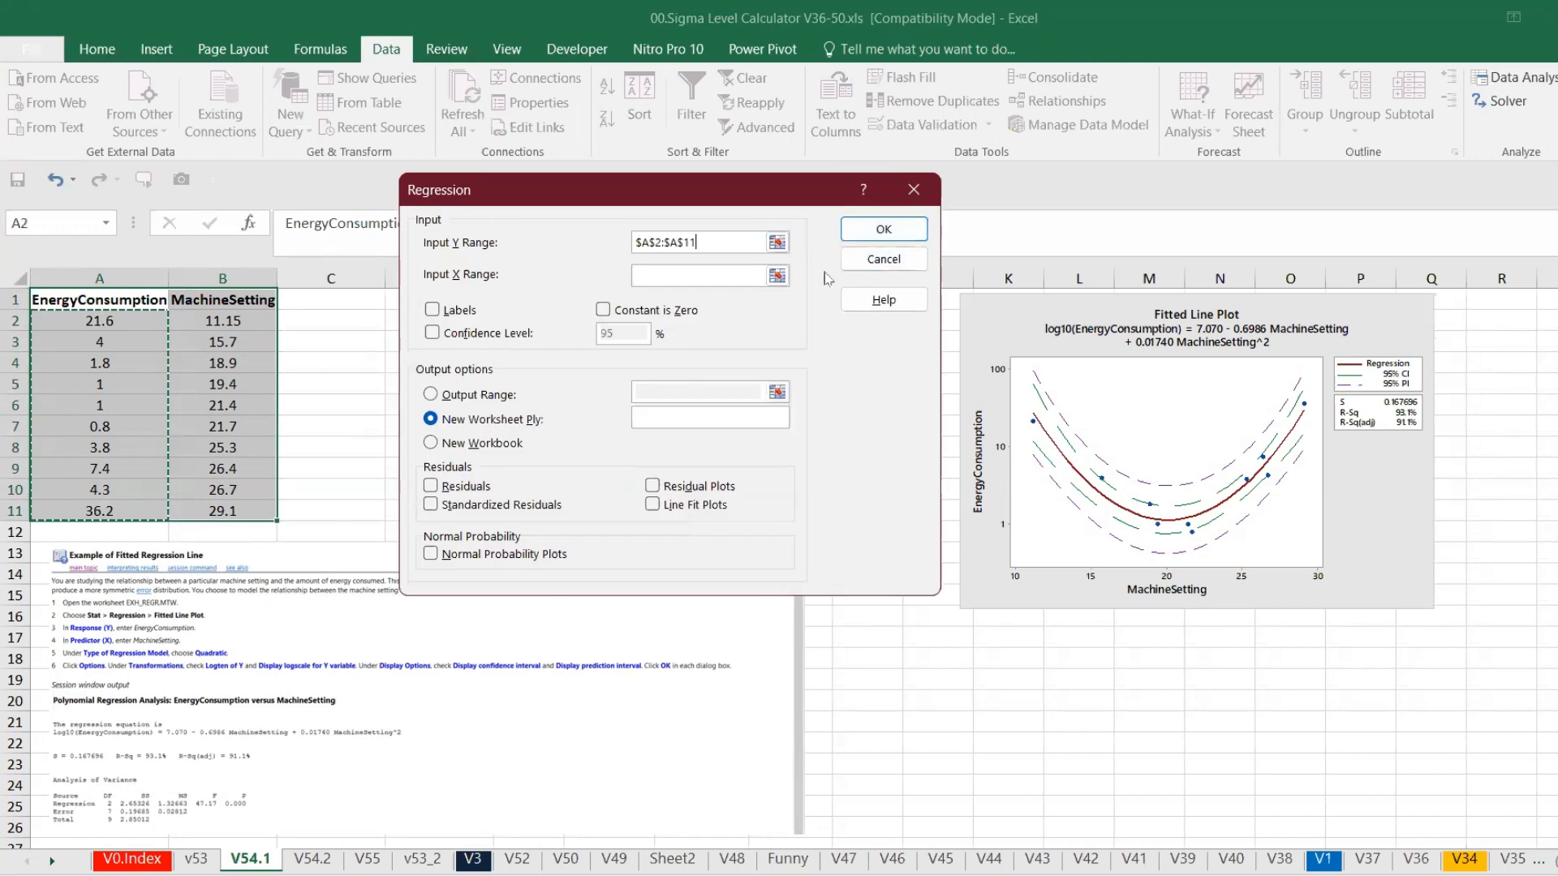
left_click(776, 276)
left_click_drag(208, 331, 238, 502)
key("Return")
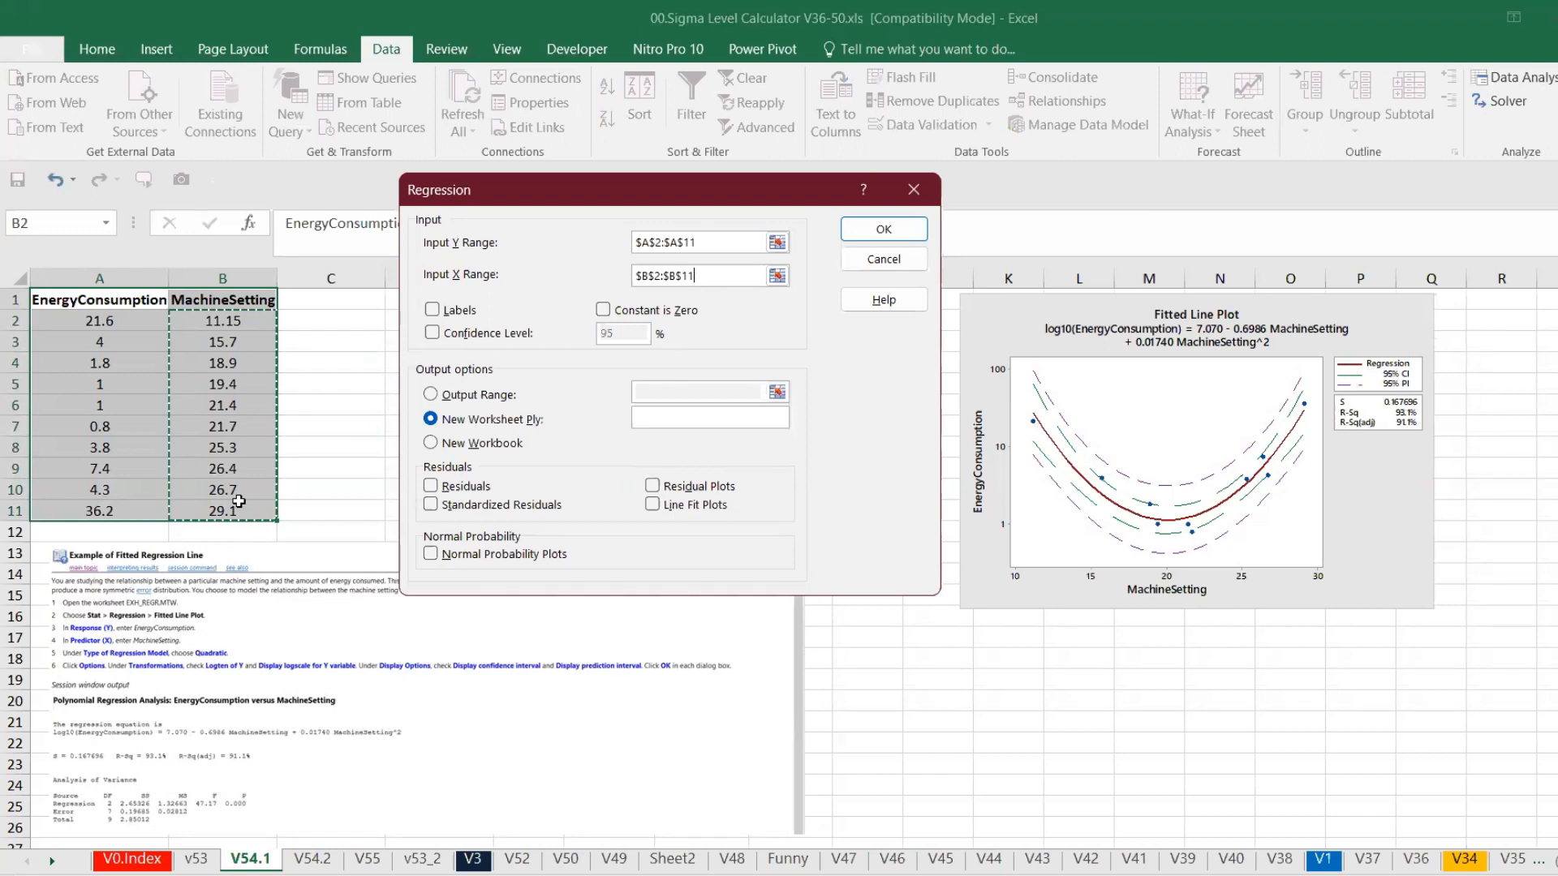
Include the 95% confidence level, send the output to cell C1 of the current sheet, and run the regression
left_click(447, 332)
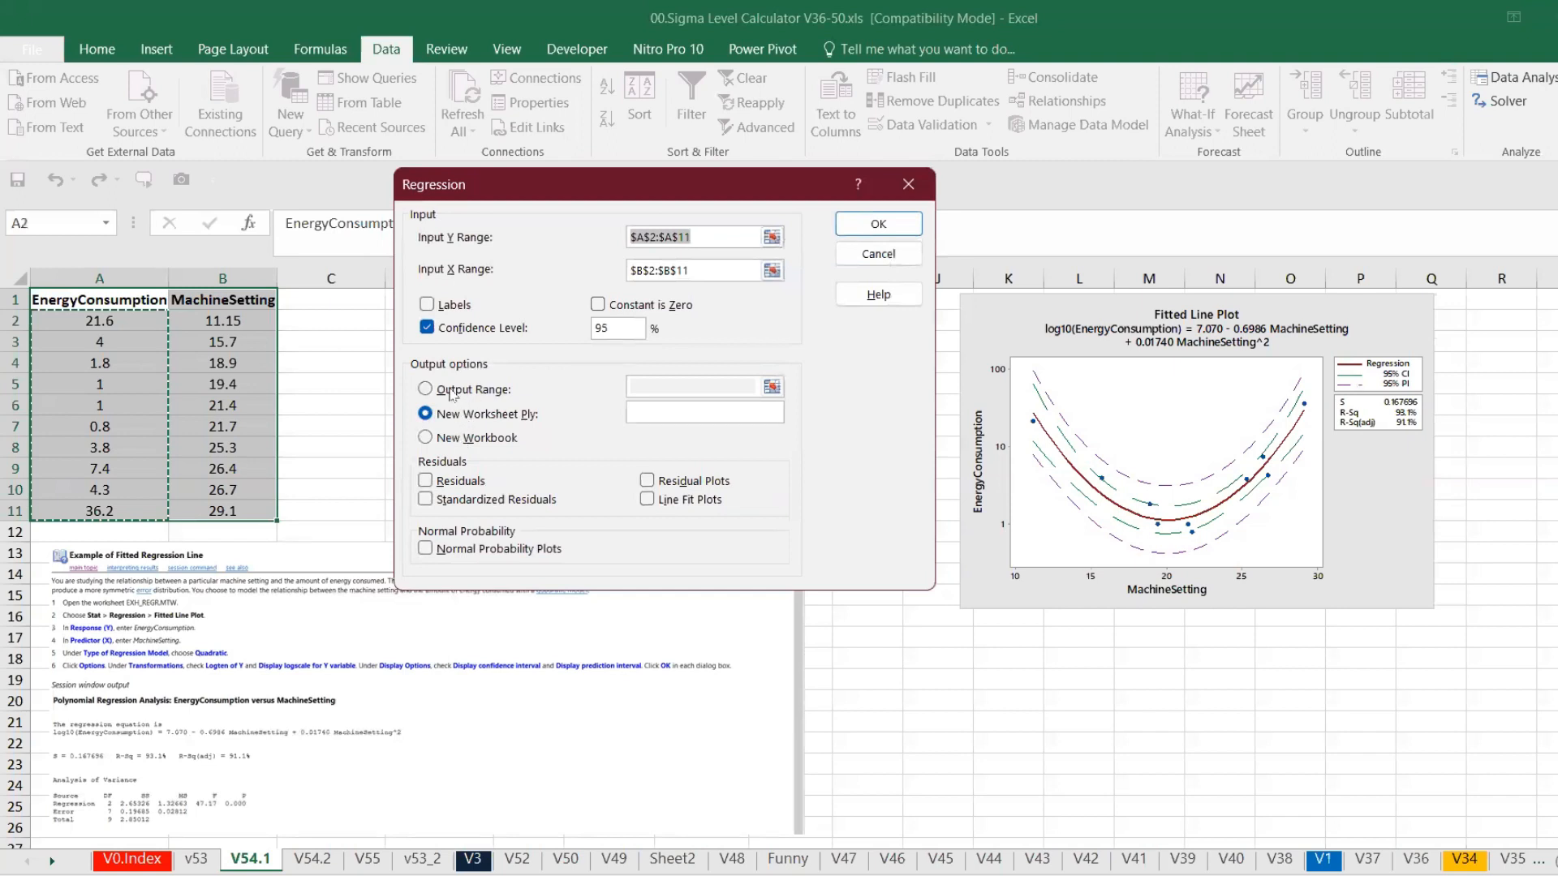
left_click(459, 393)
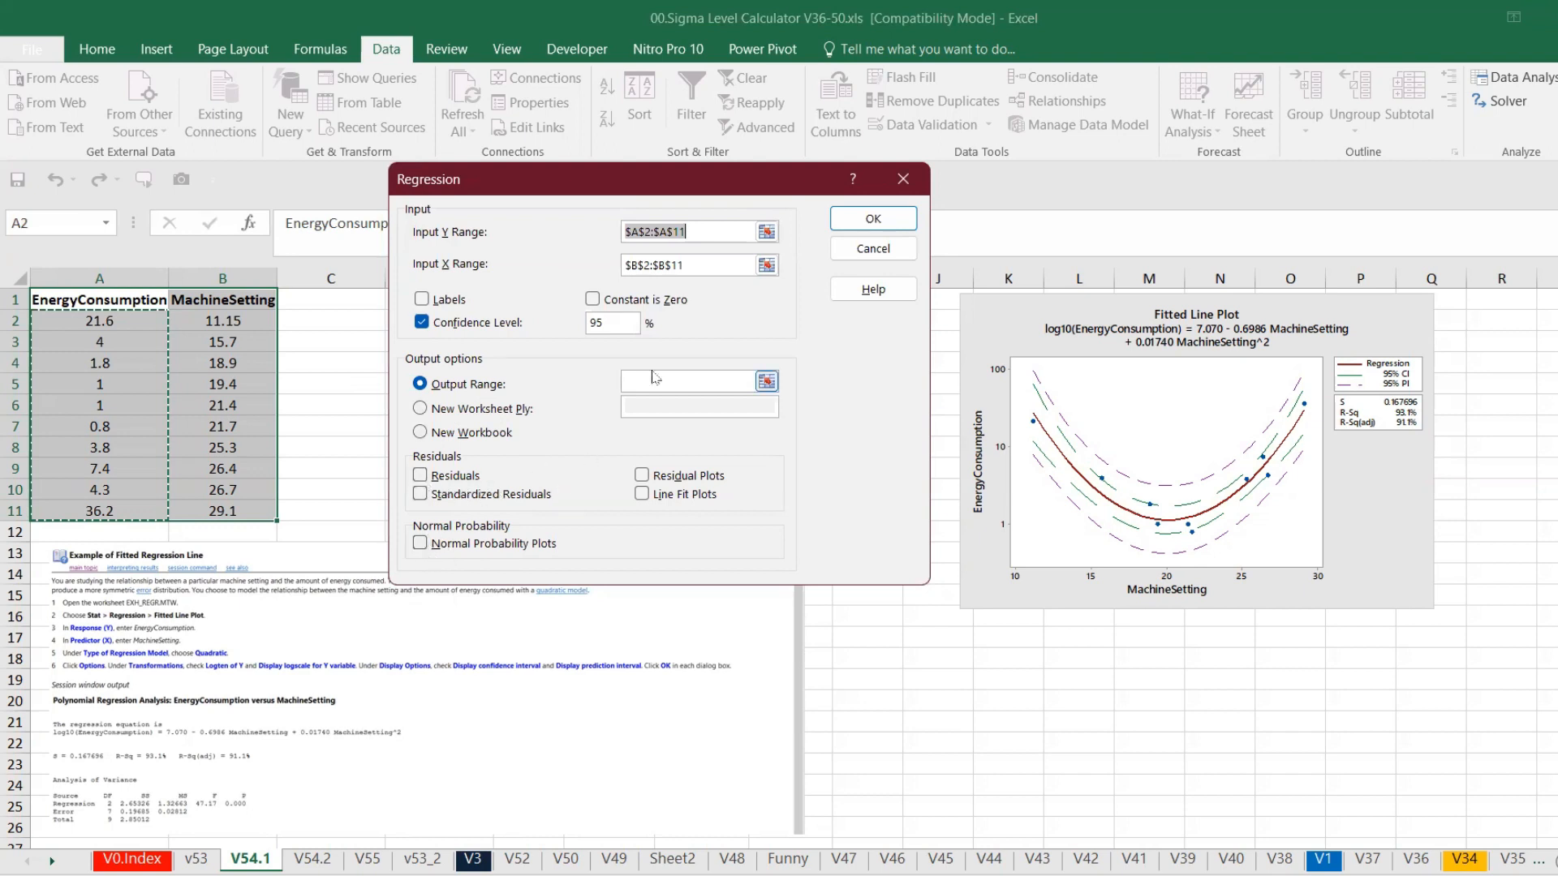
left_click(766, 380)
left_click(332, 305)
key("Return")
key("Return")
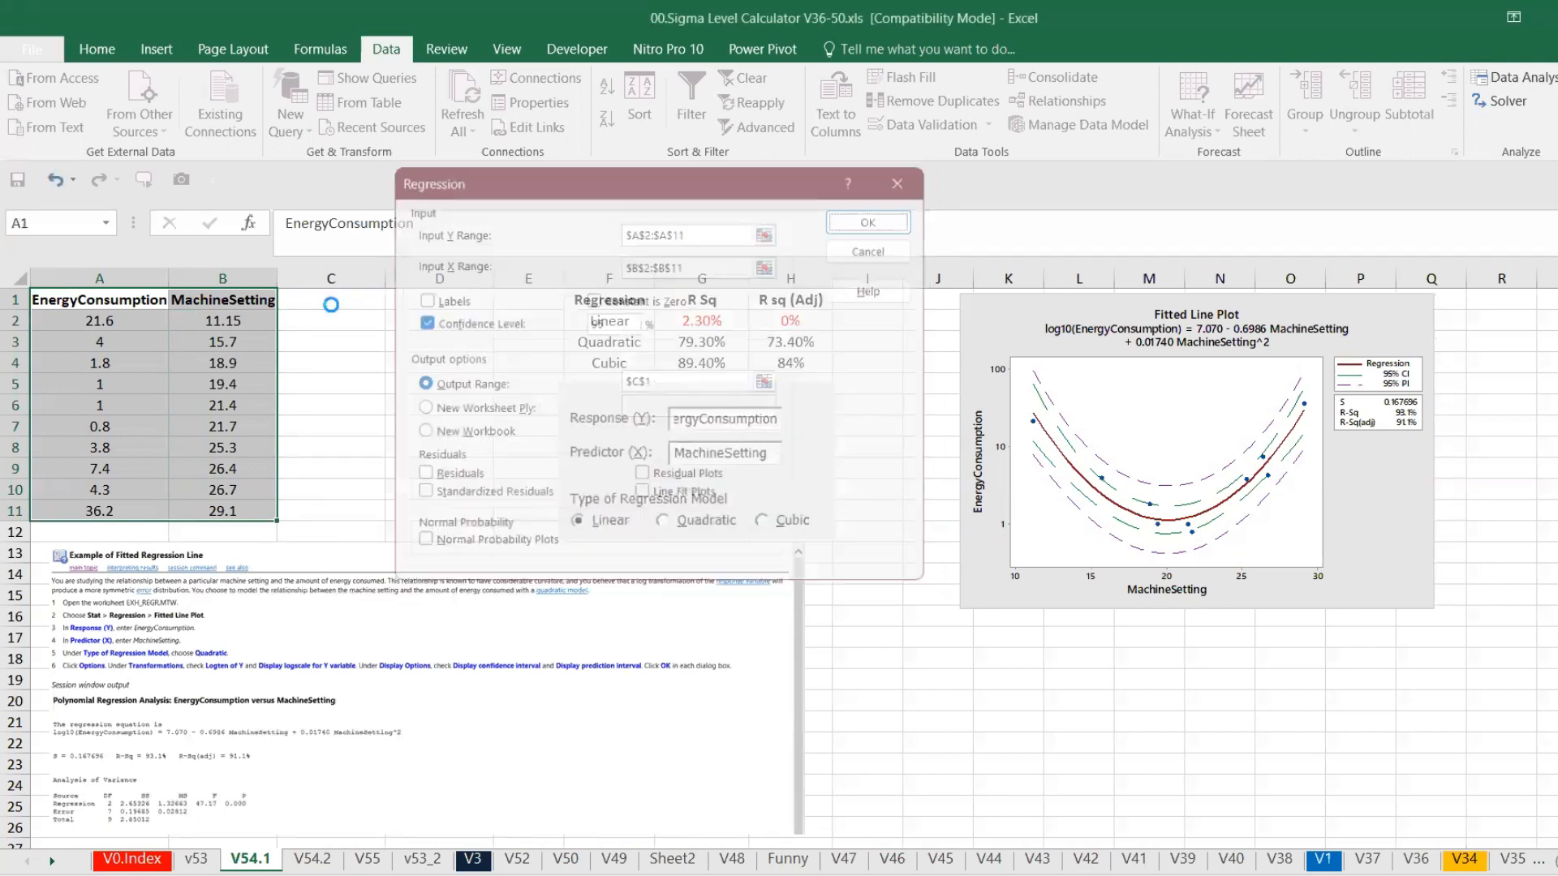
Move the help, dialog and fitted line plot pictures clear of the regression output in columns C to K
left_click(766, 522)
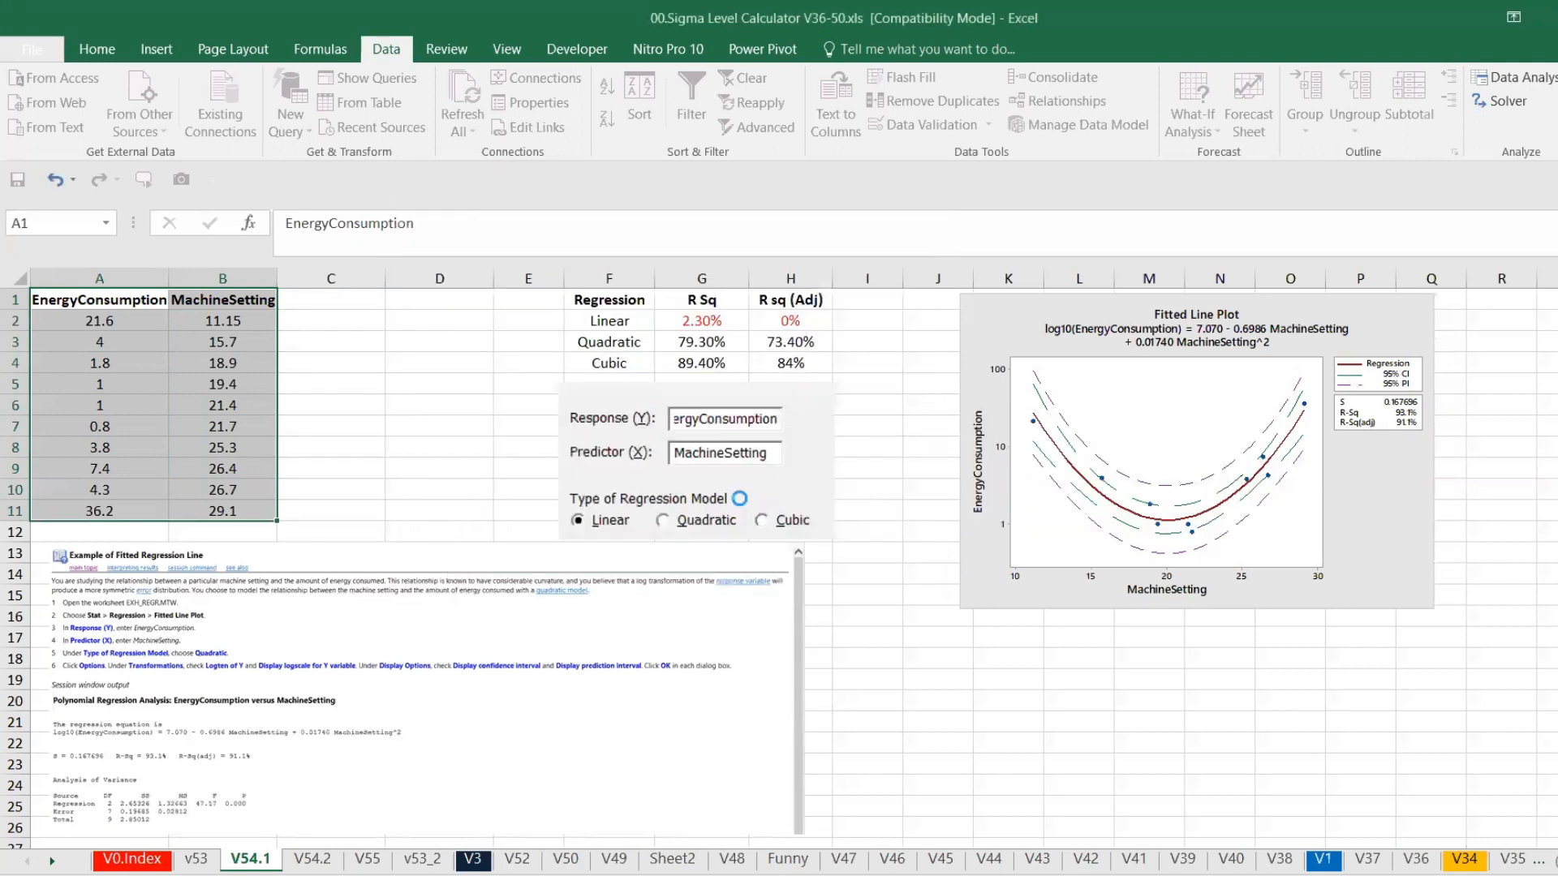
left_click_drag(539, 812, 558, 875)
left_click_drag(672, 373, 1105, 684)
scroll(1212, 510, "up", 5)
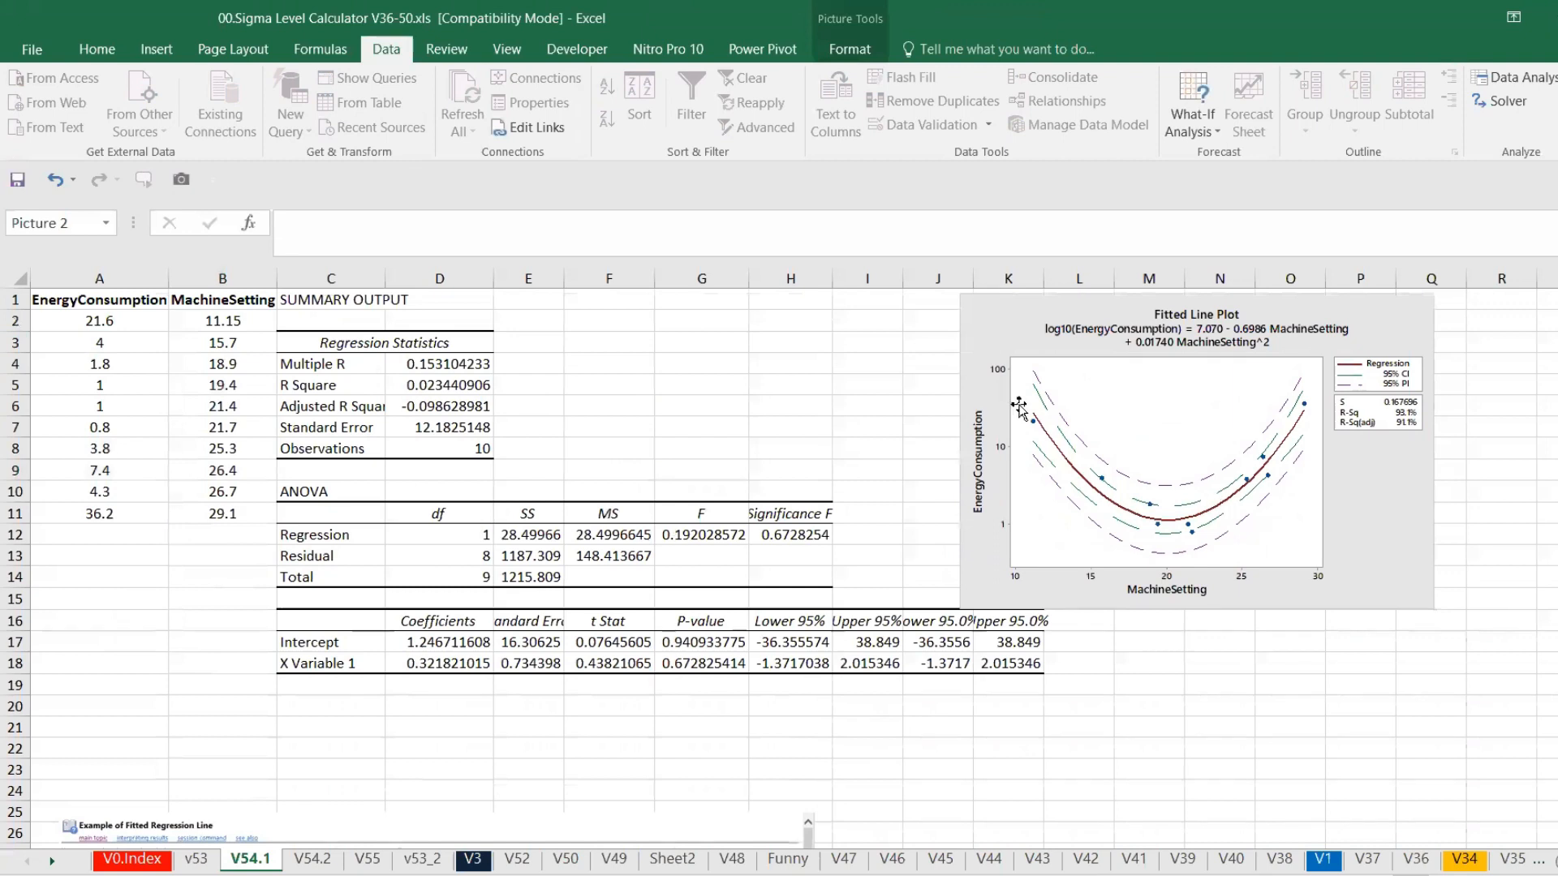
left_click_drag(1020, 409, 1086, 409)
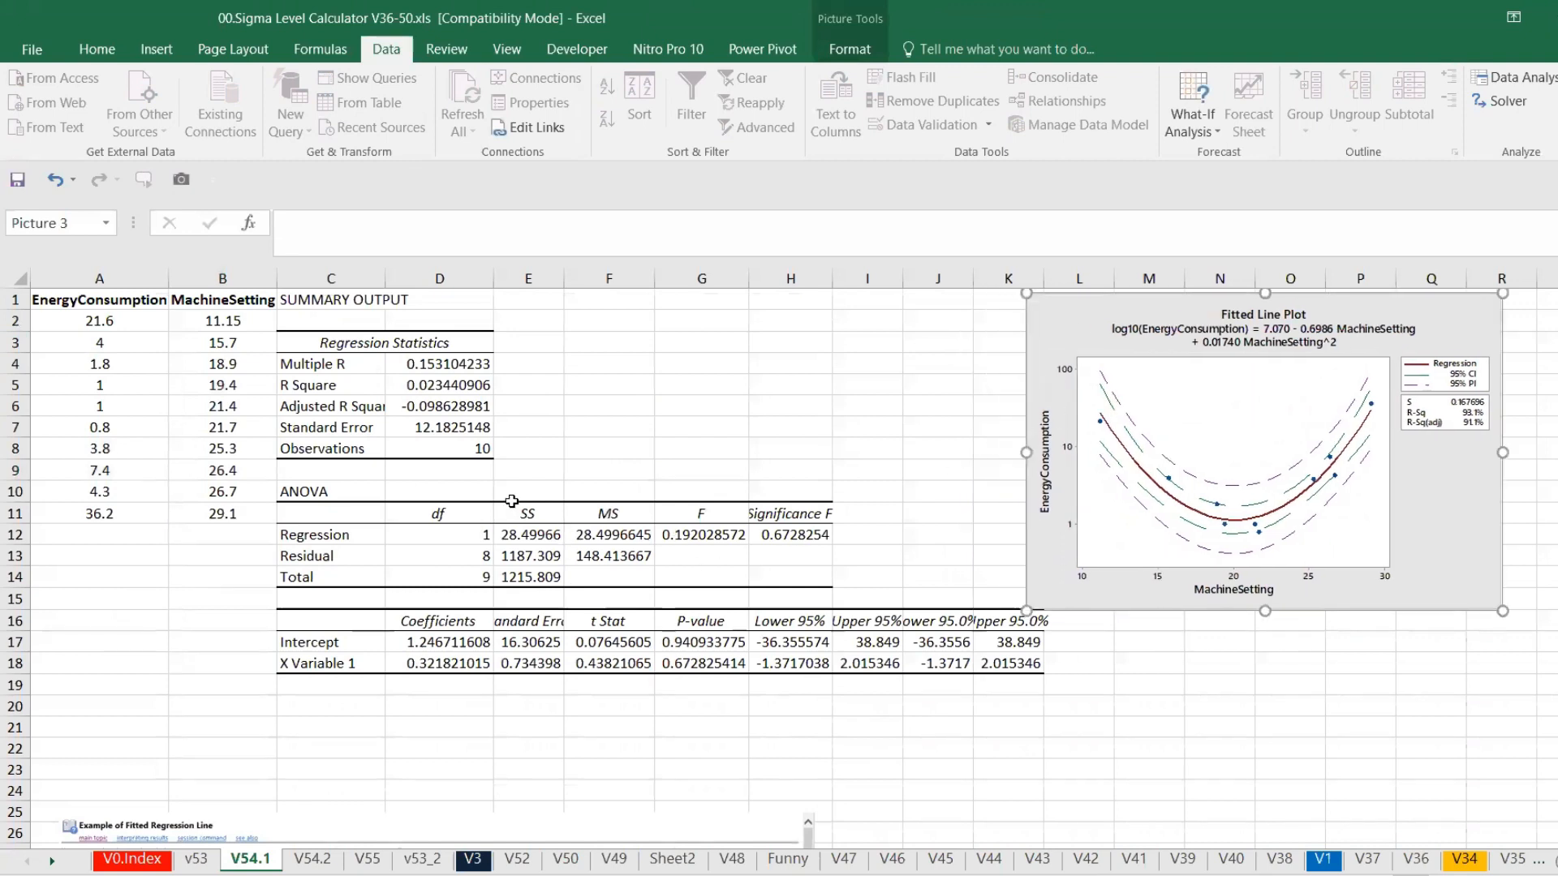
Format the R Square value in cell D5 as a percentage with one decimal place
left_click(363, 388)
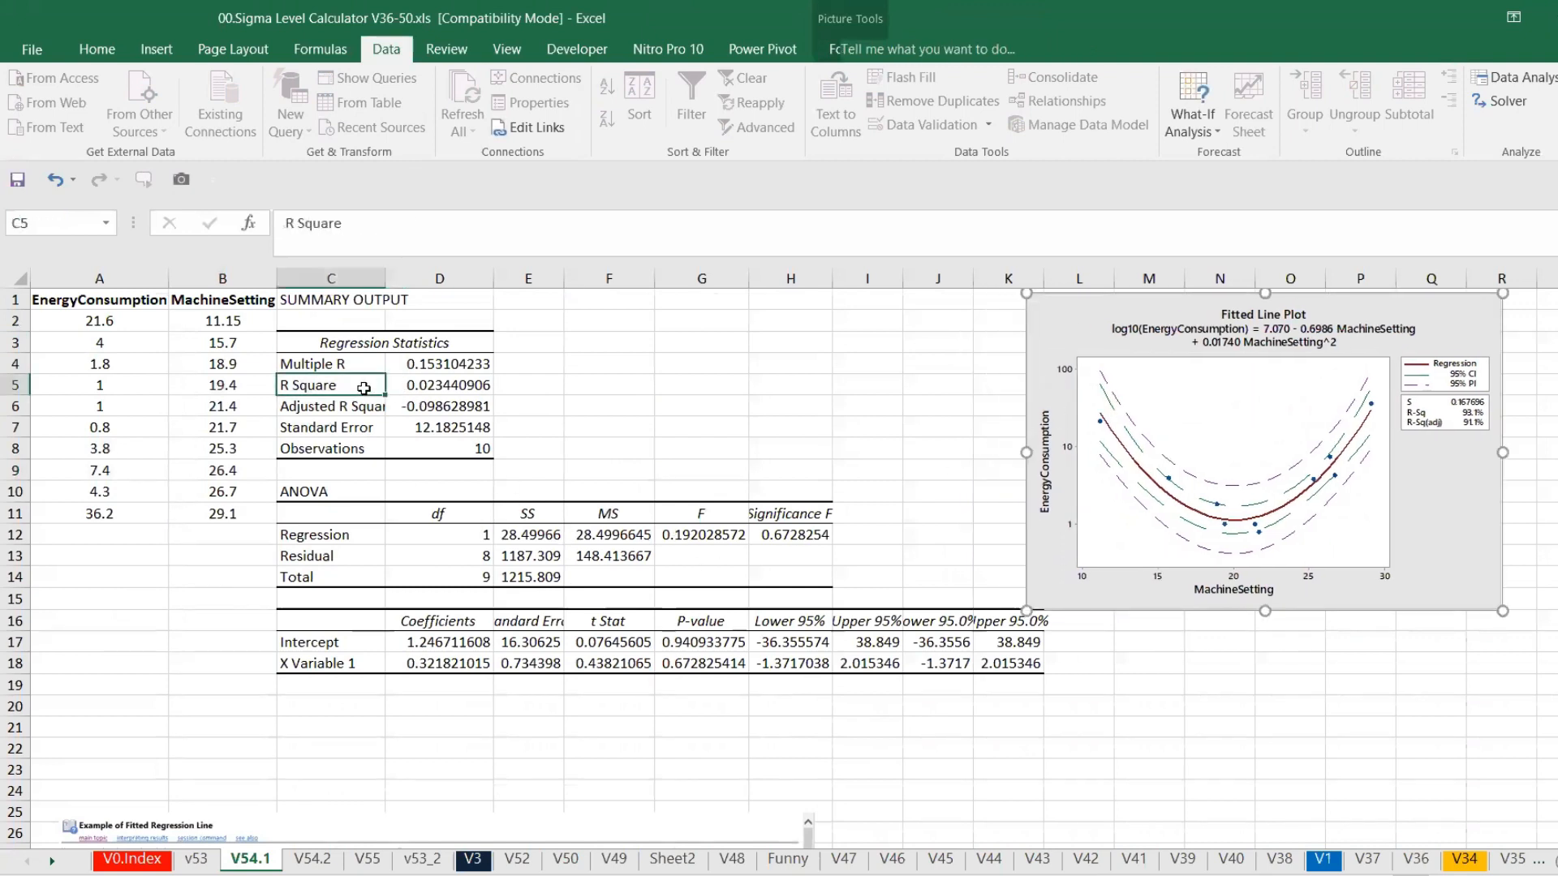
left_click(434, 388)
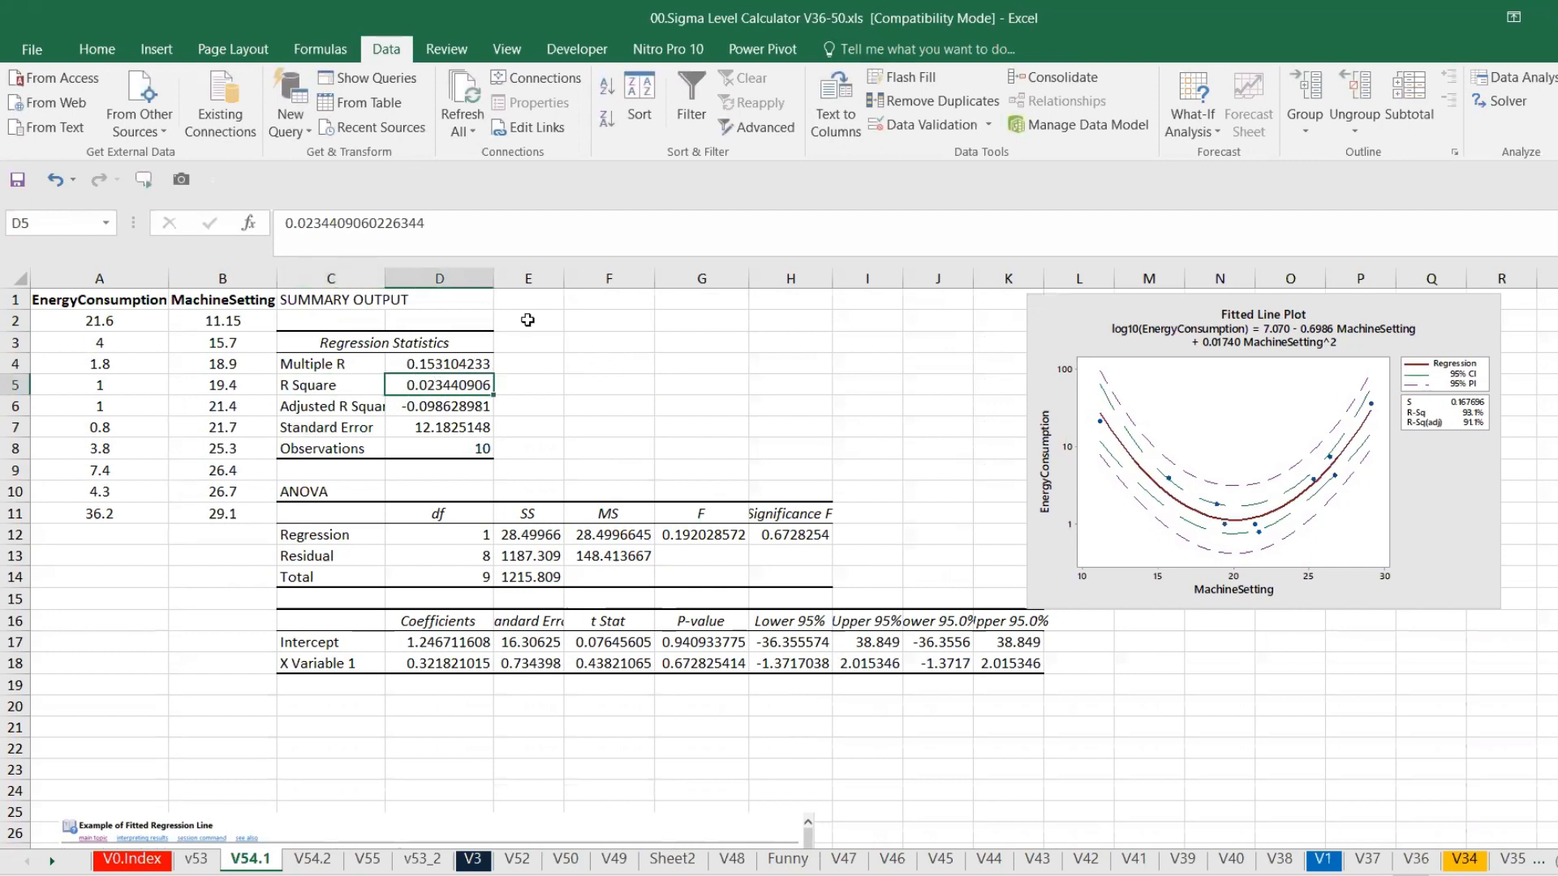
left_click(97, 50)
left_click(694, 120)
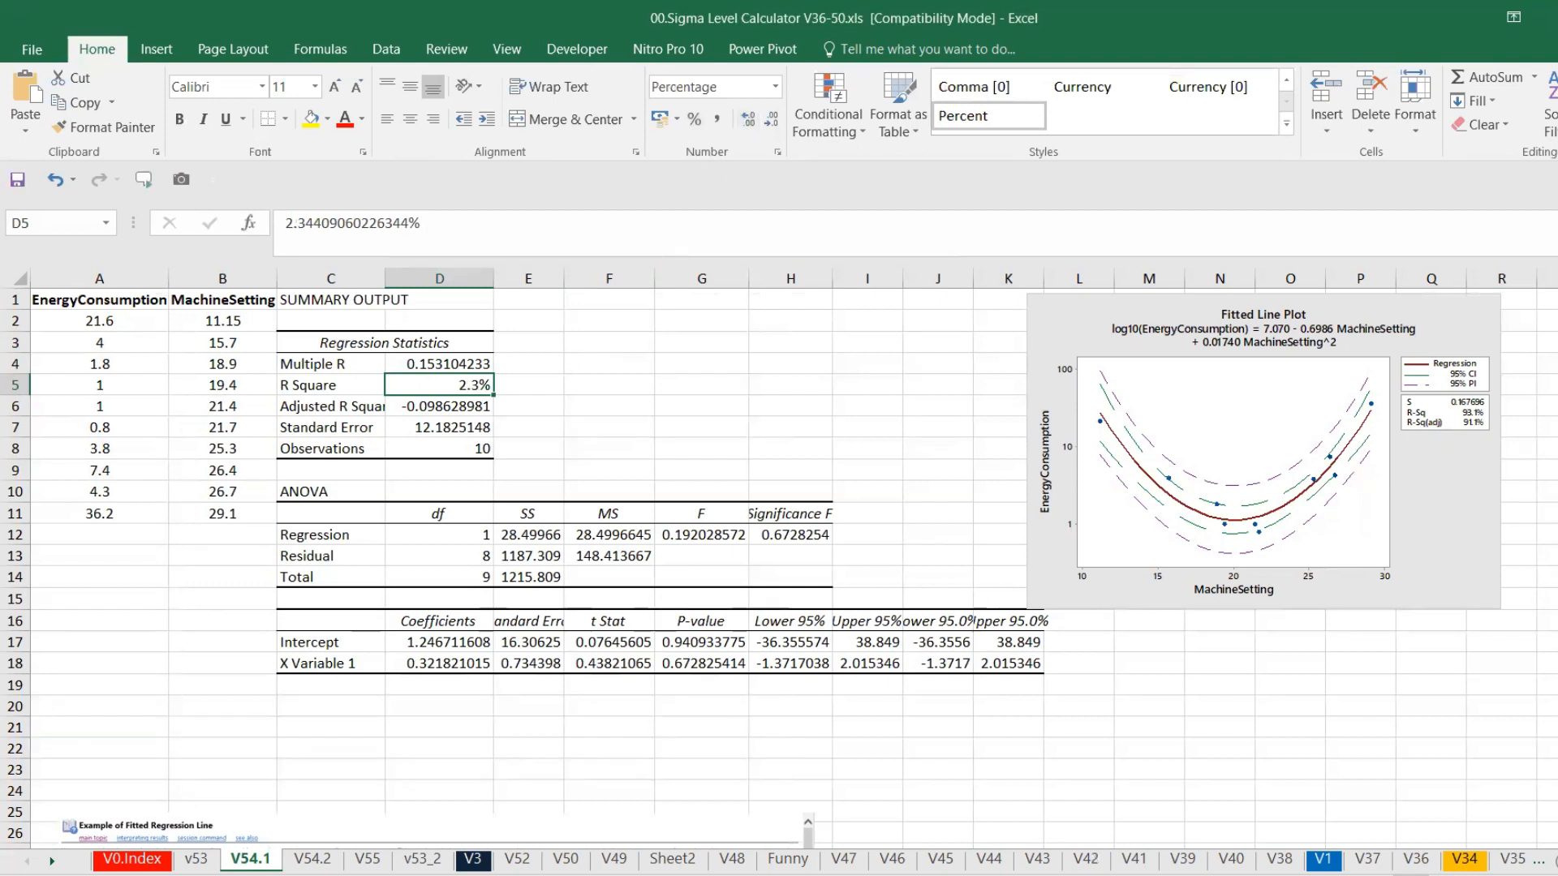
Switch to Minitab, restore the maximized plot window, and maximize the Session window instead
mouse_move(1214, 856)
left_click(1010, 827)
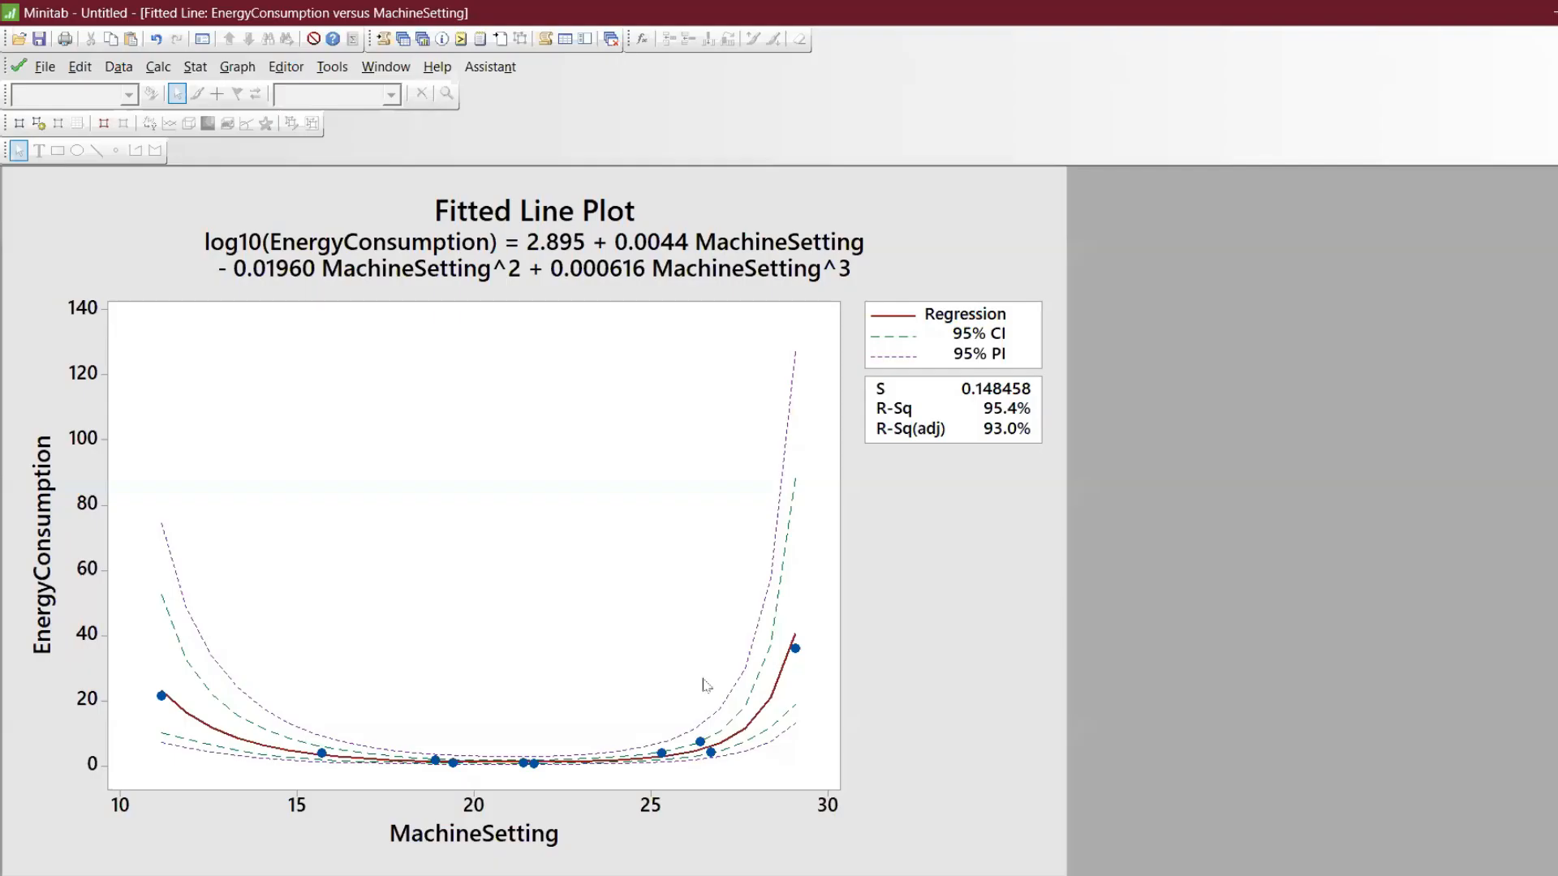
left_click(1556, 67)
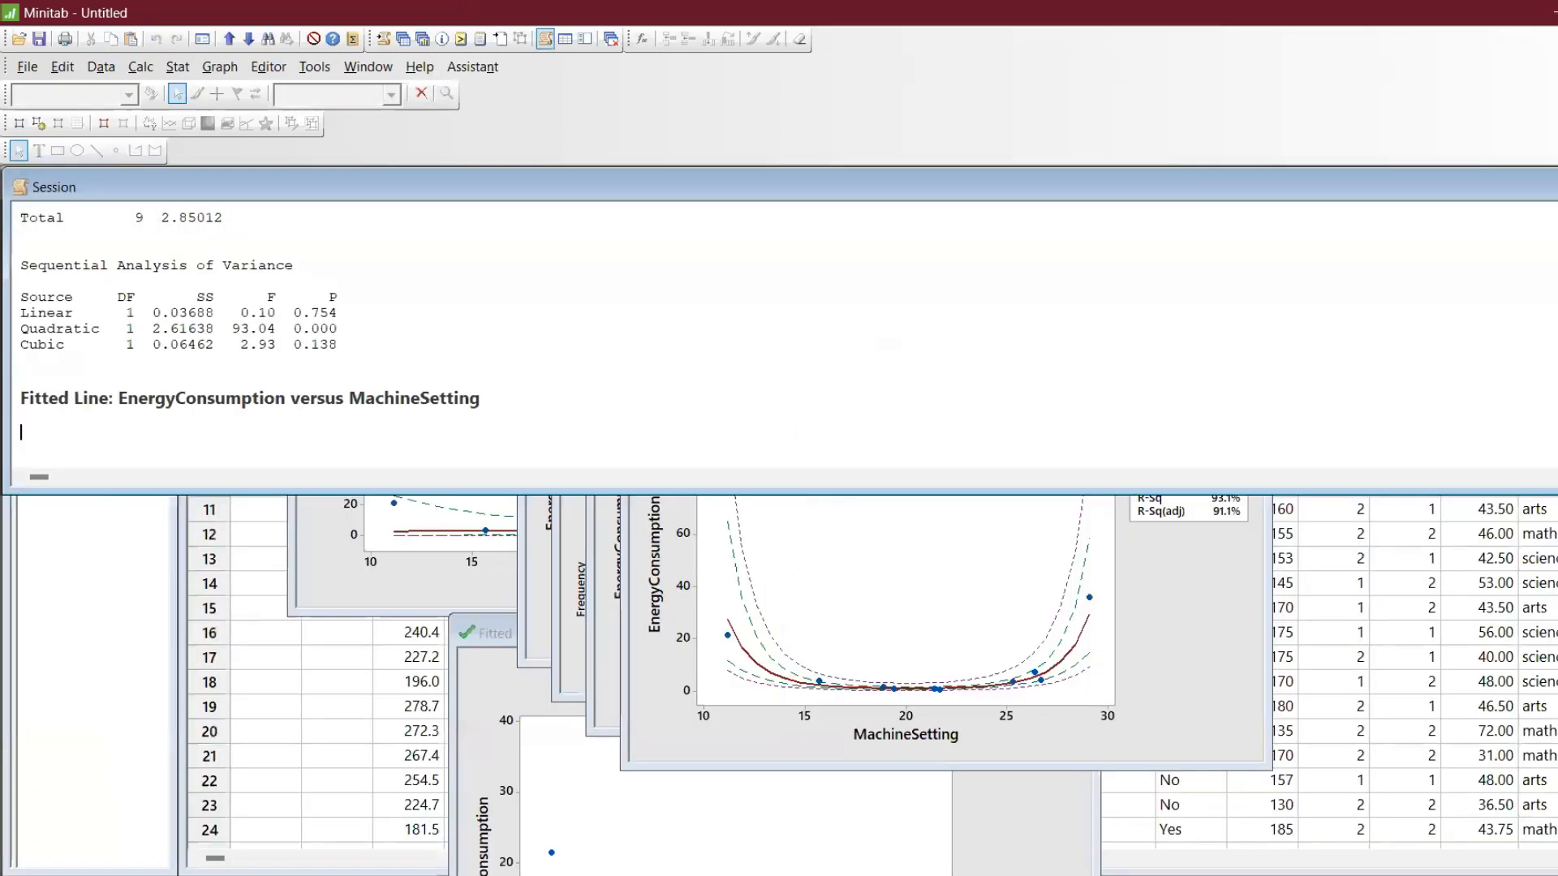
left_click_drag(983, 191, 1122, 750)
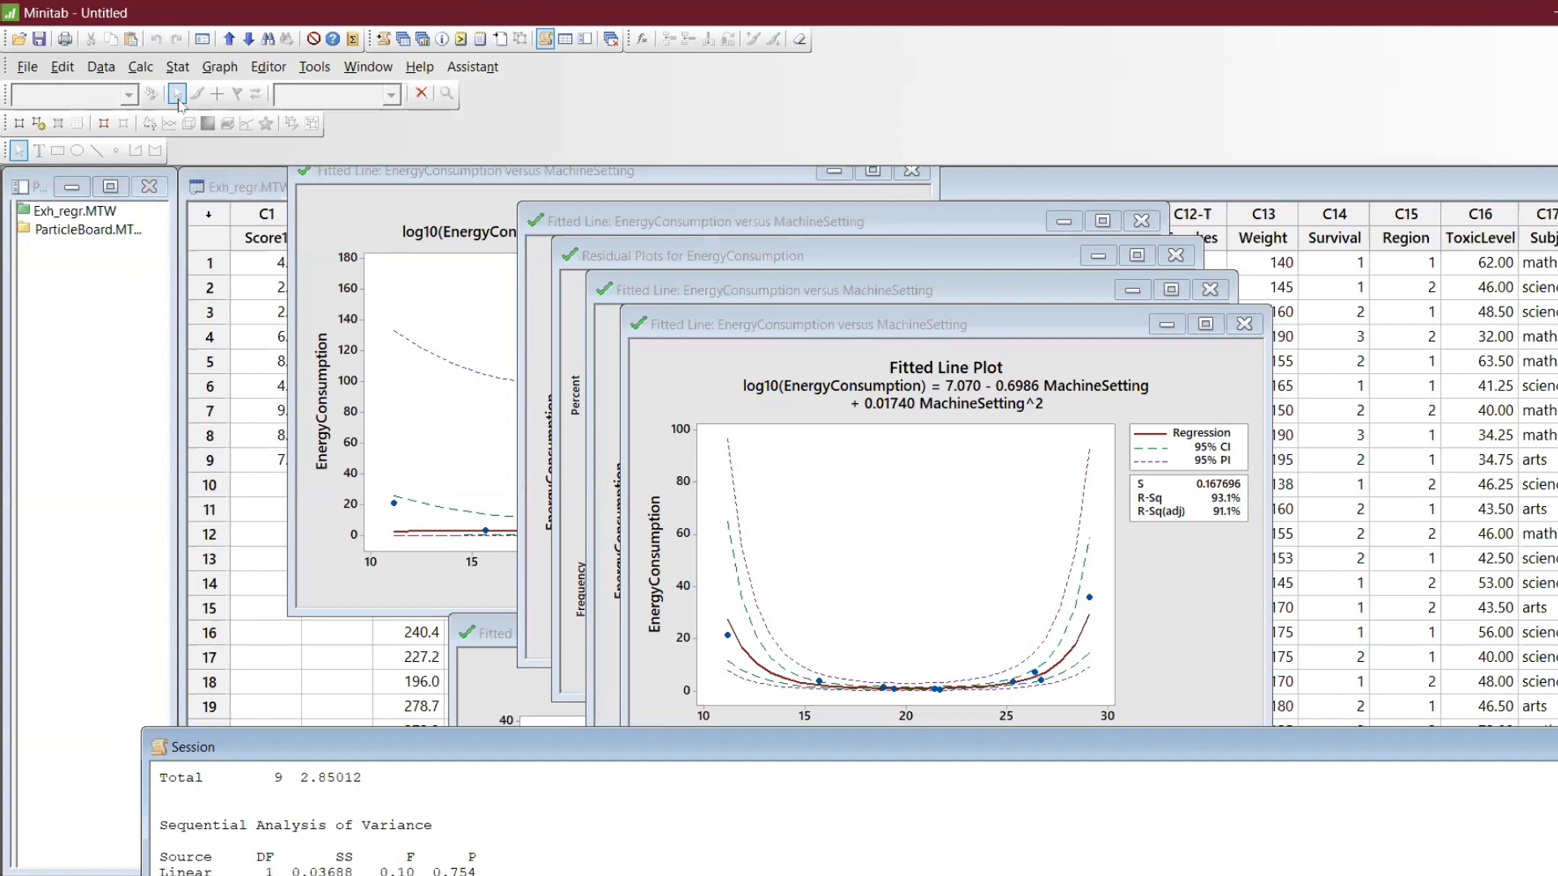
double_click(810, 747)
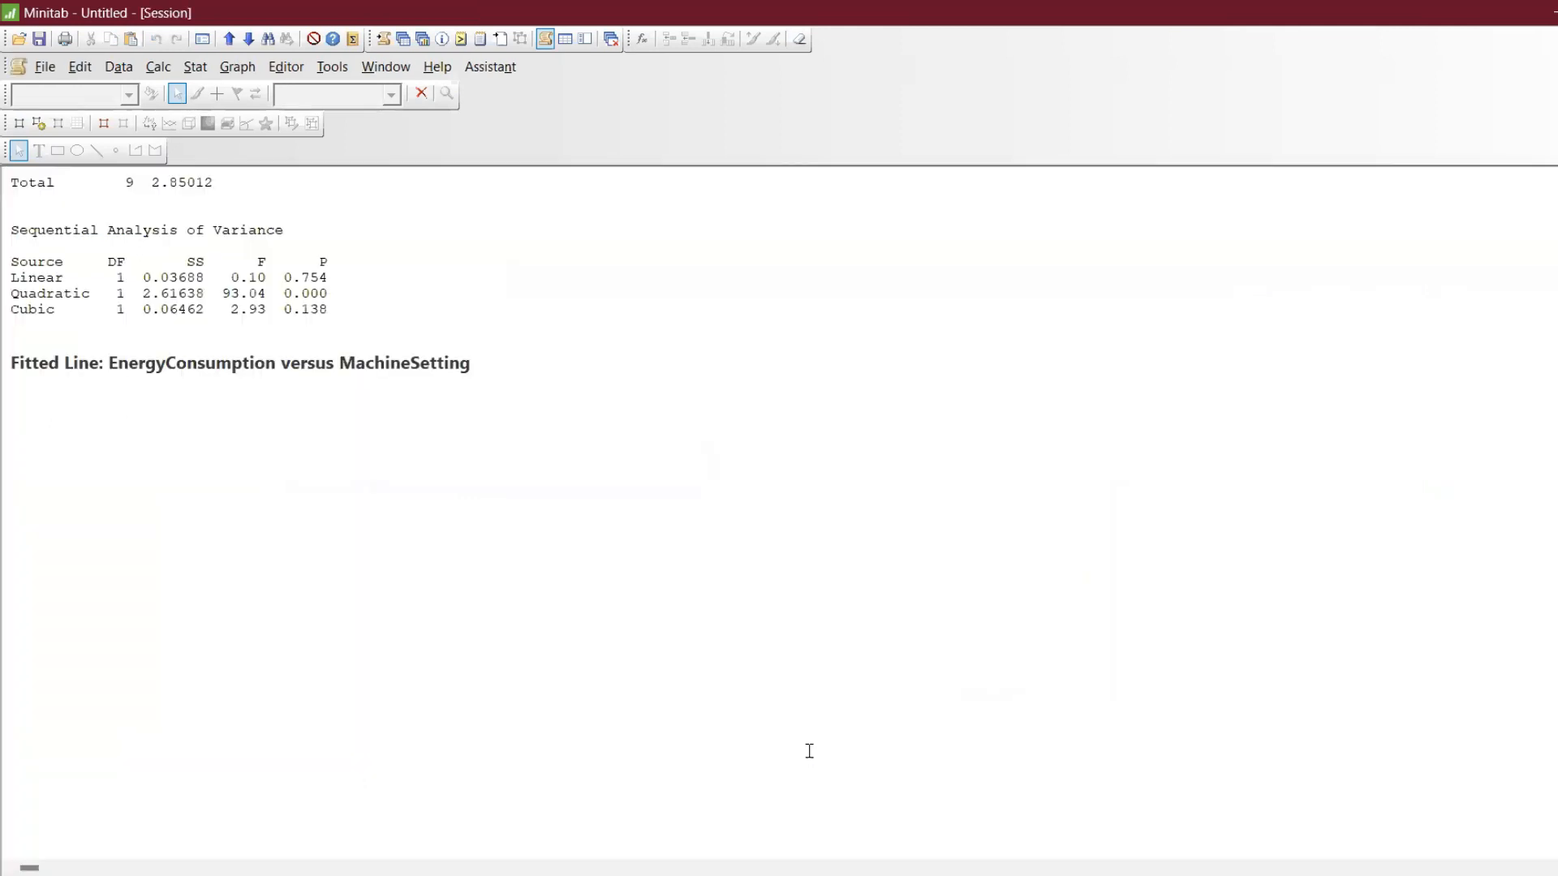
Rerun the fitted line plot as a Linear model without Log10 of Y or confidence and prediction intervals
key("ctrl+e")
left_click(767, 470)
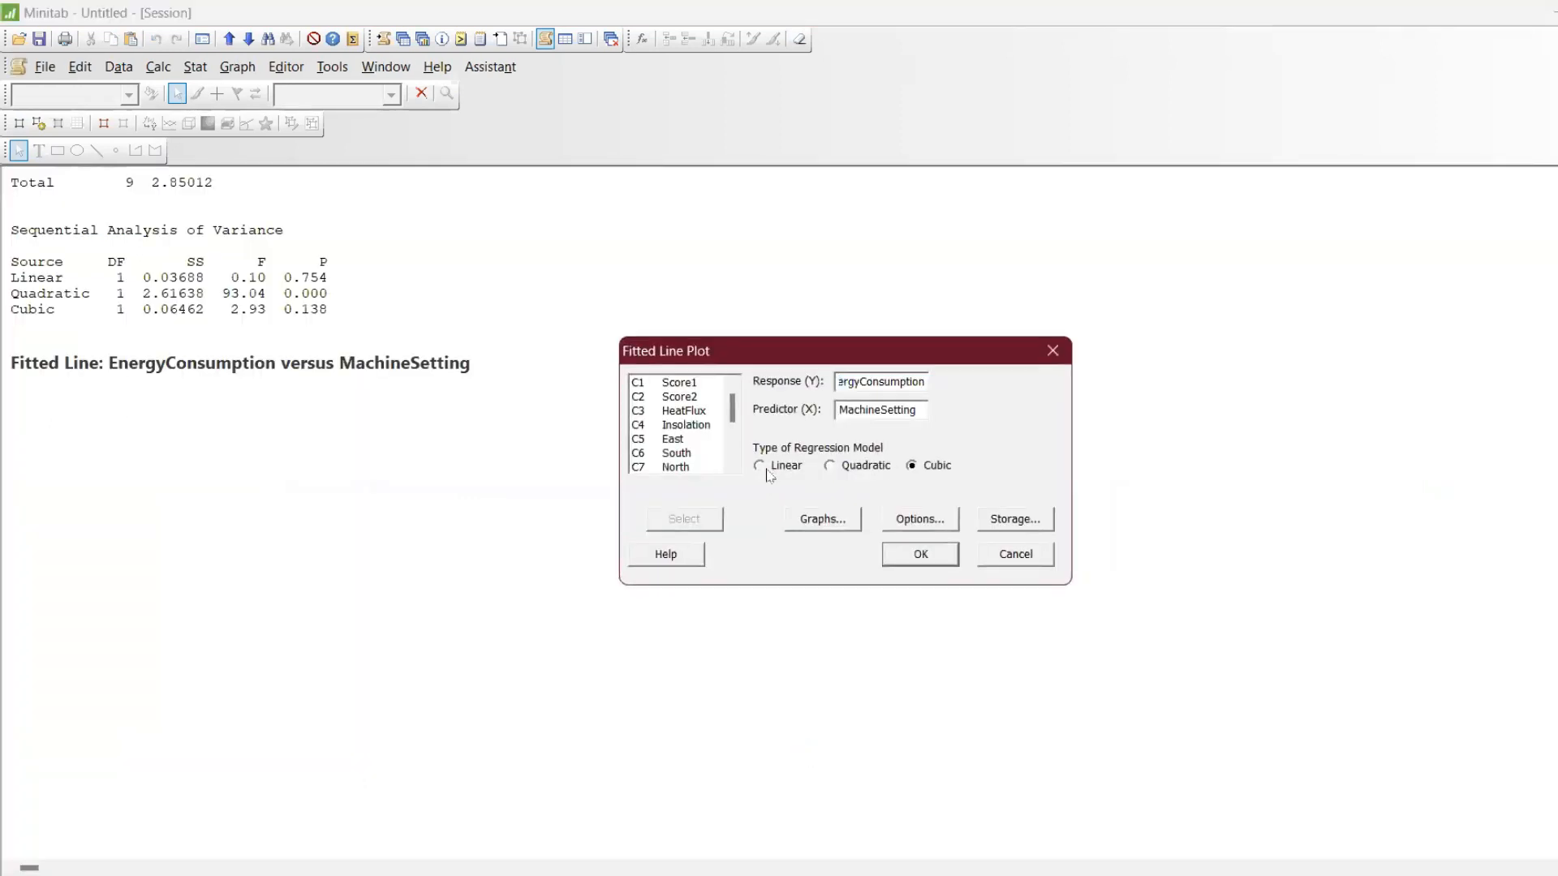
left_click(924, 514)
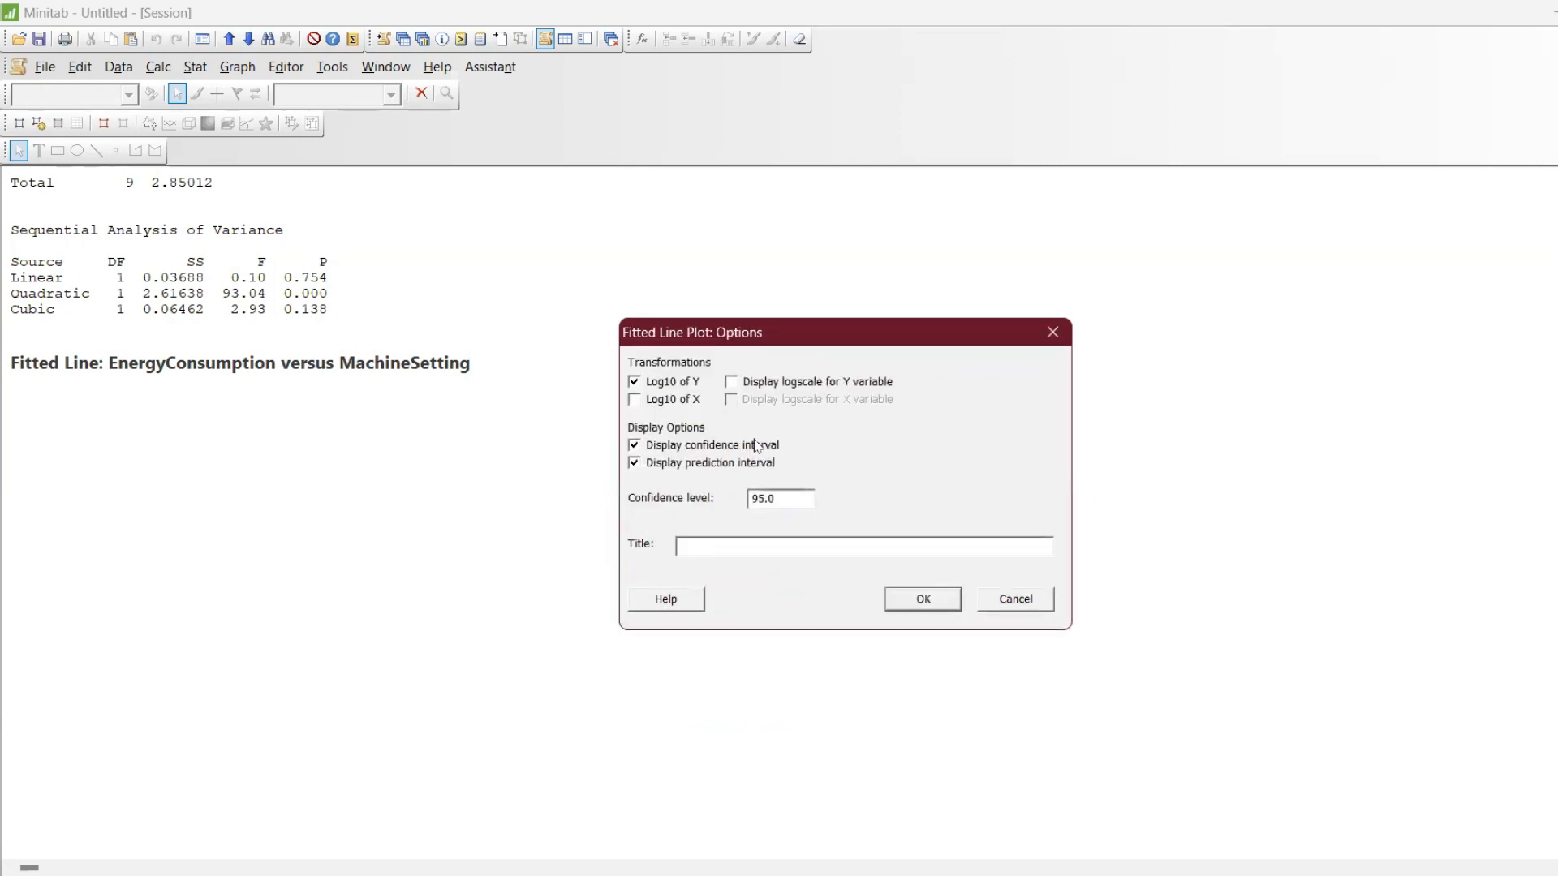
left_click(634, 382)
left_click(633, 463)
left_click(923, 600)
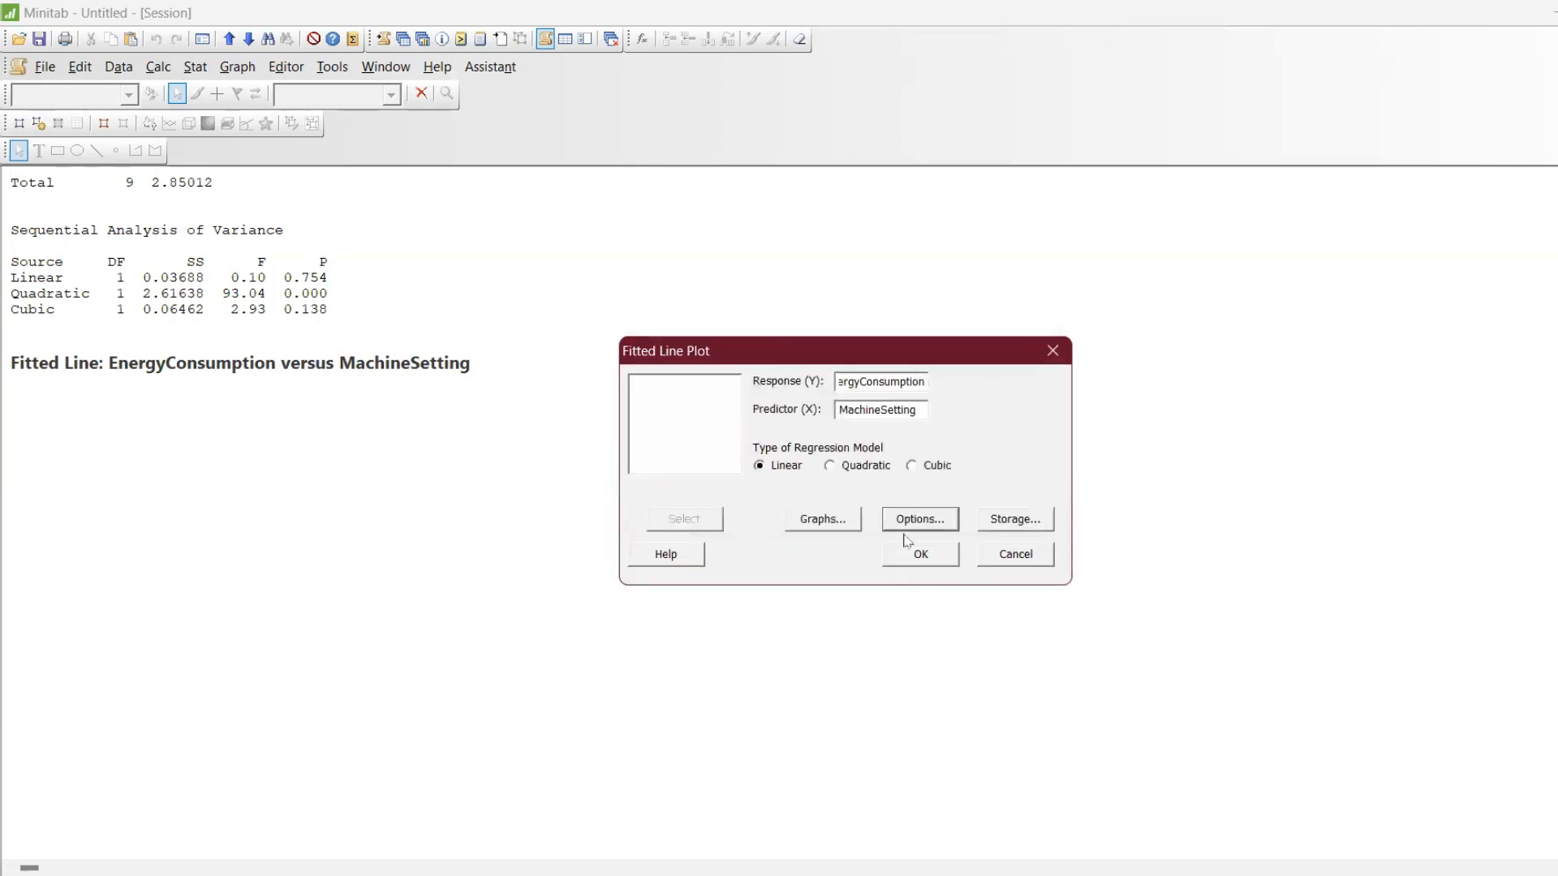
left_click(909, 567)
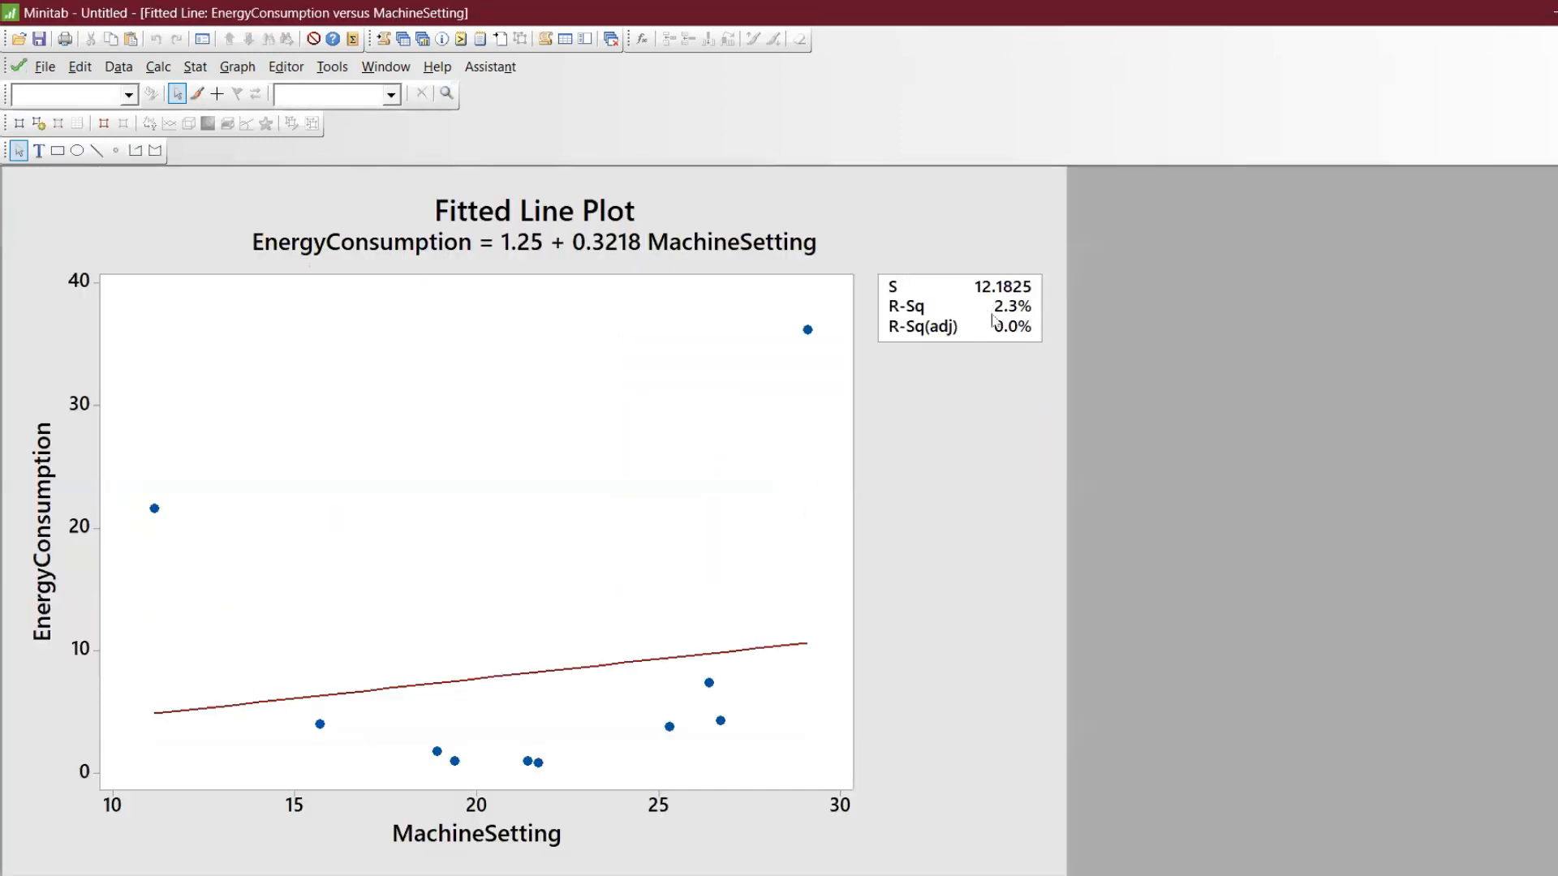
Compare the linear R-Sq in Minitab with Excel's R Square, and reopen Minitab's Fitted Line Plot dialog
key("alt+Tab")
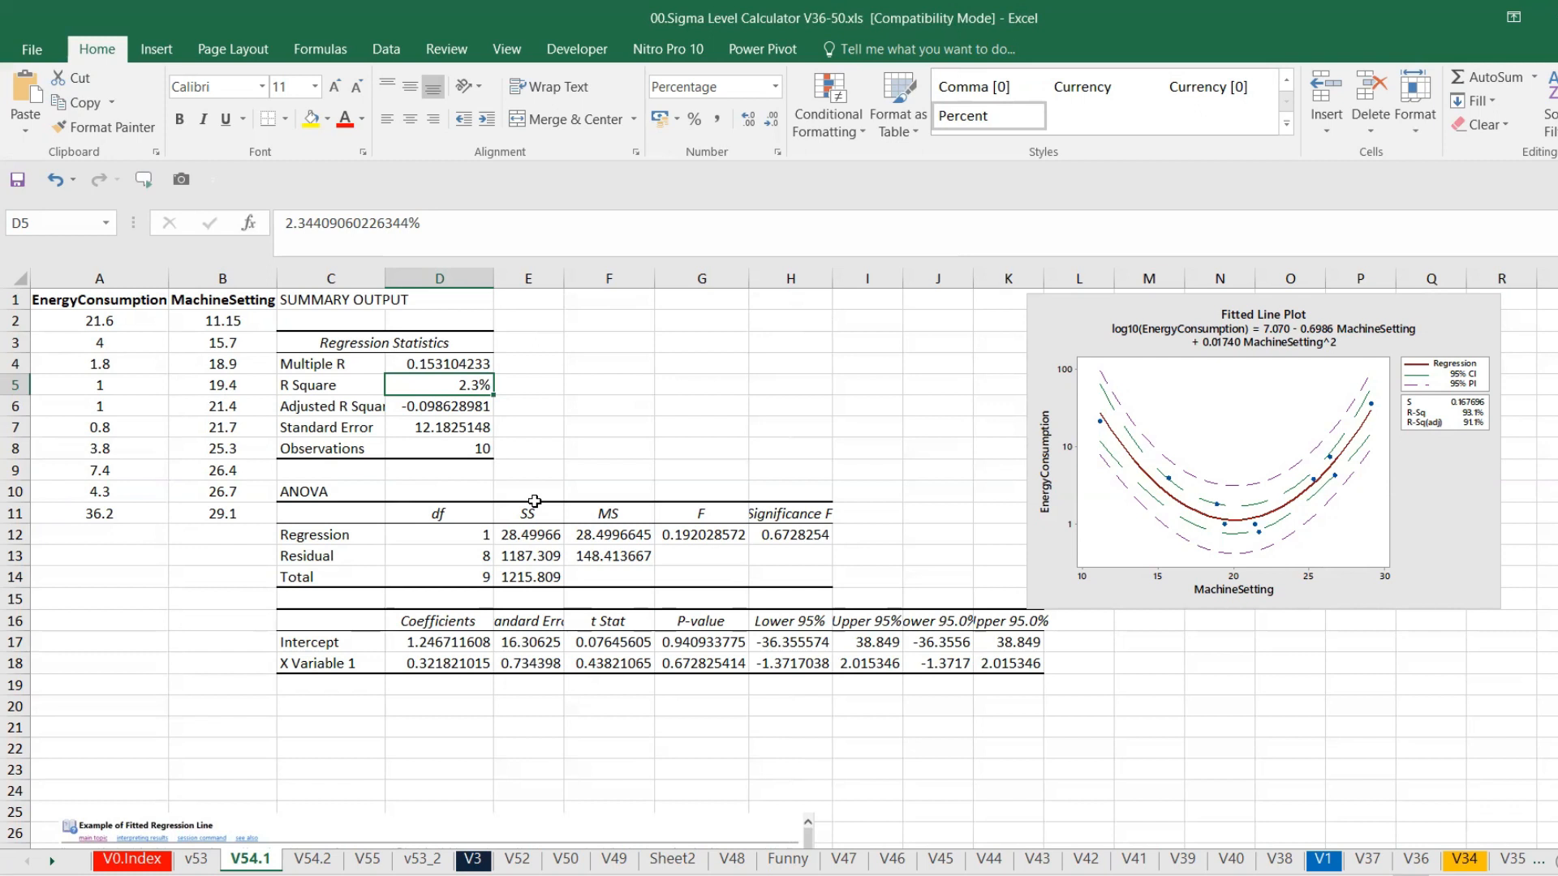
key("alt+Tab")
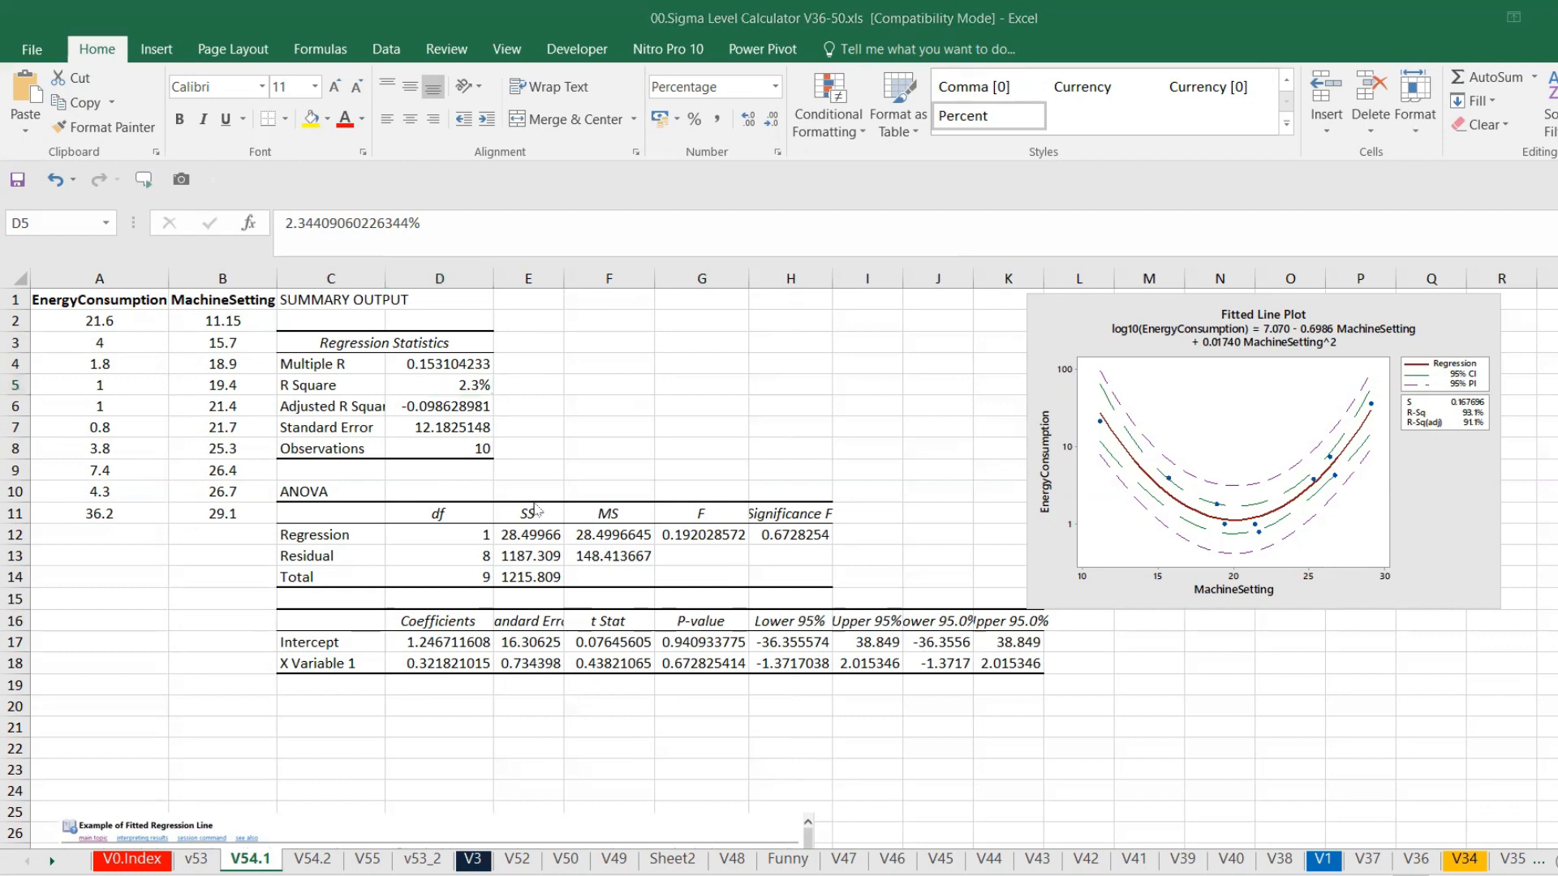
key("ctrl+e")
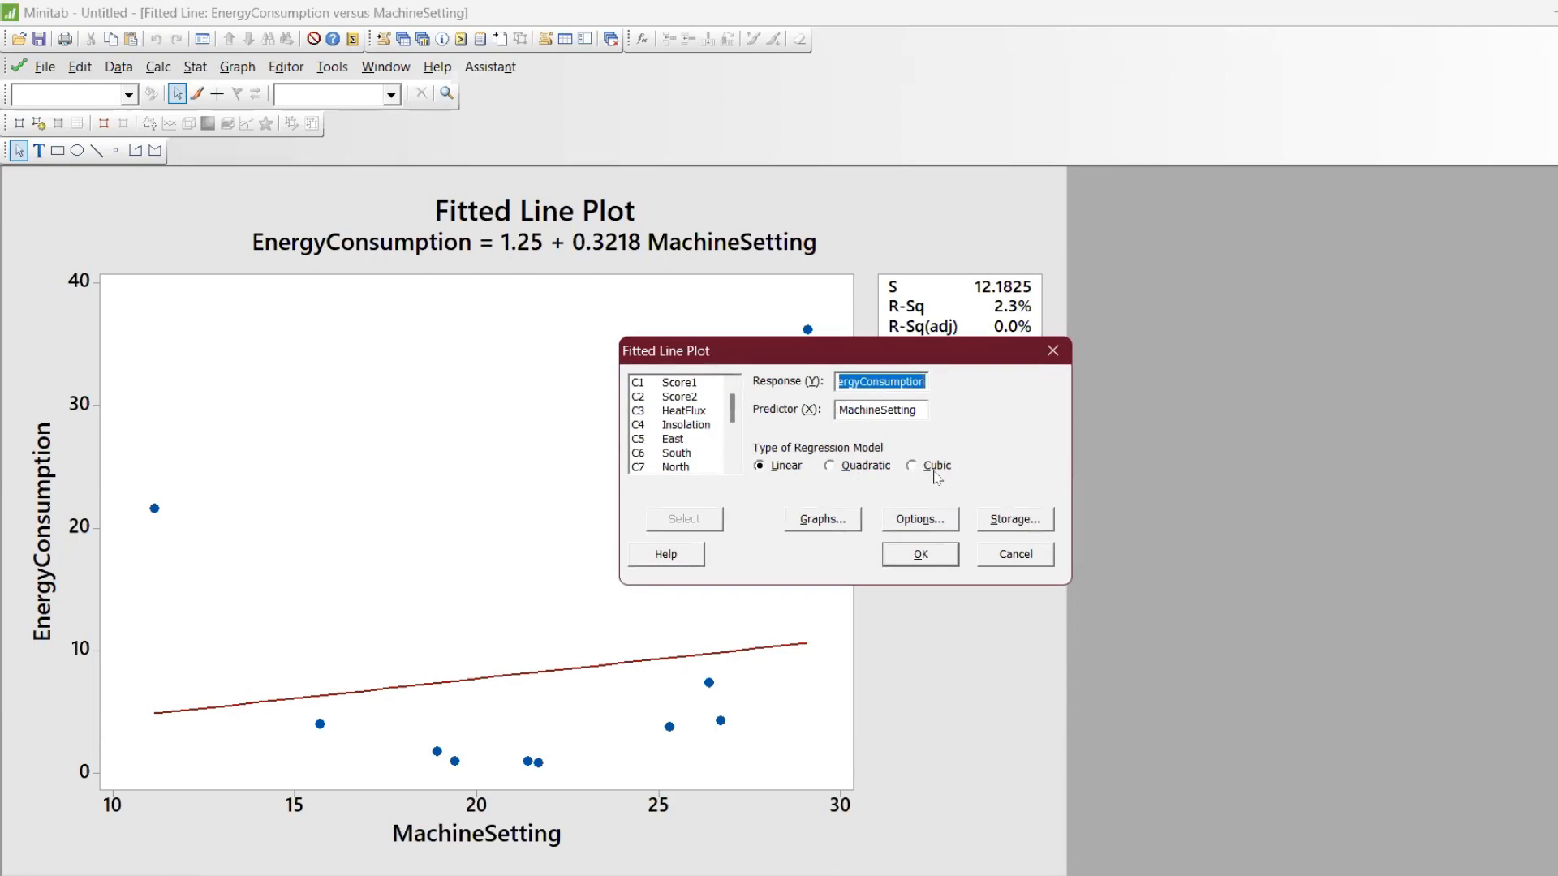
Switch to Excel and open sheet V54.2 to read the particleboard data description in F6
key("alt+Tab")
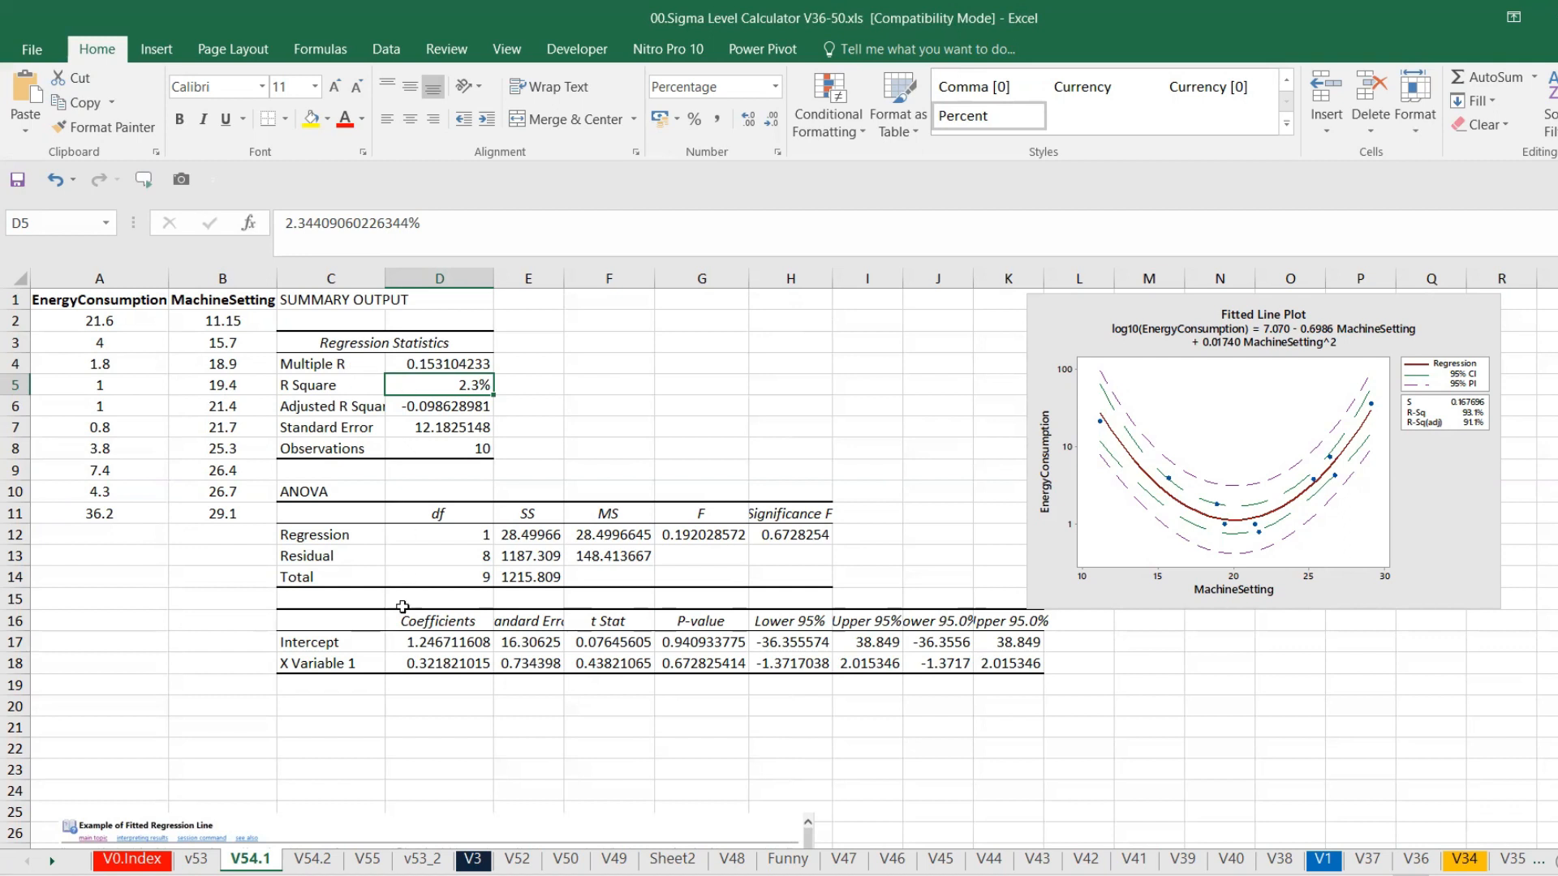
left_click(325, 864)
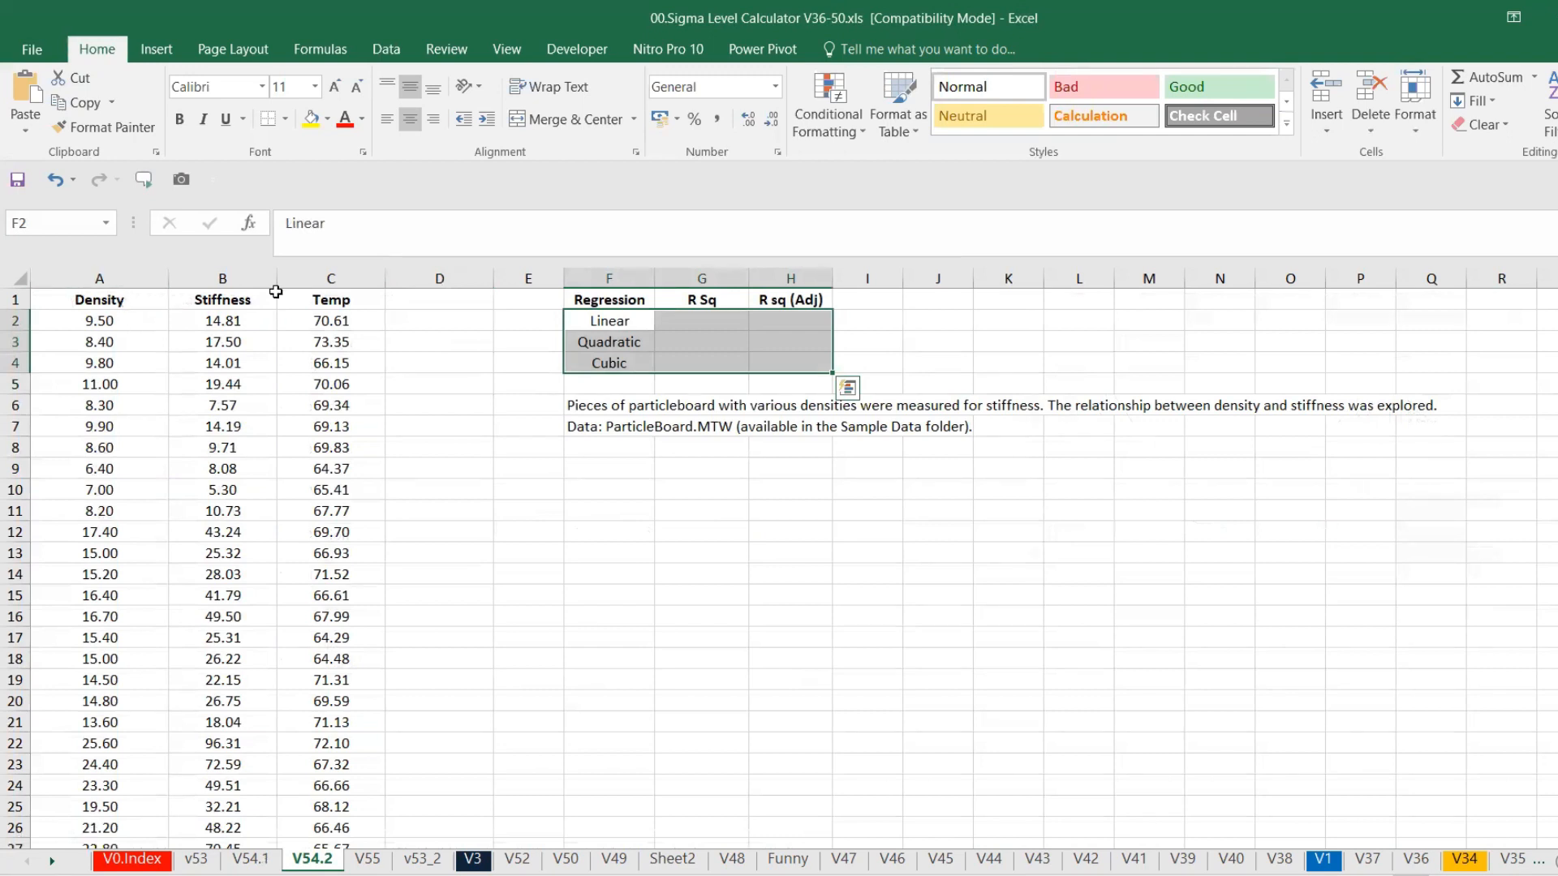
left_click(596, 408)
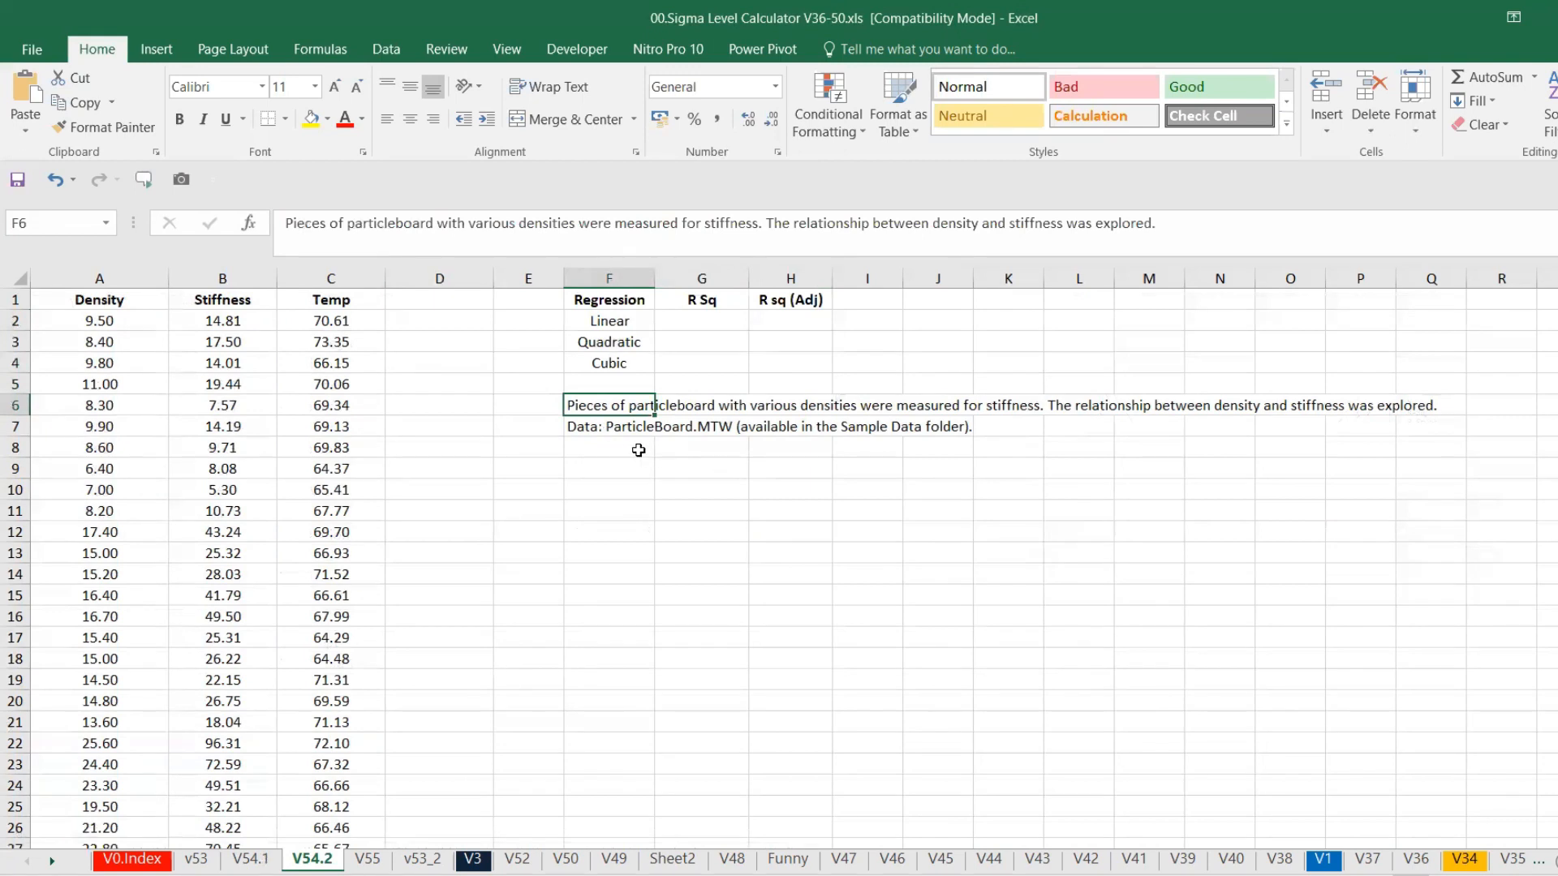
View the Fitted Line Plot example in Minitab StatGuide and return to Minitab's open Fitted Line Plot dialog
left_click(1177, 875)
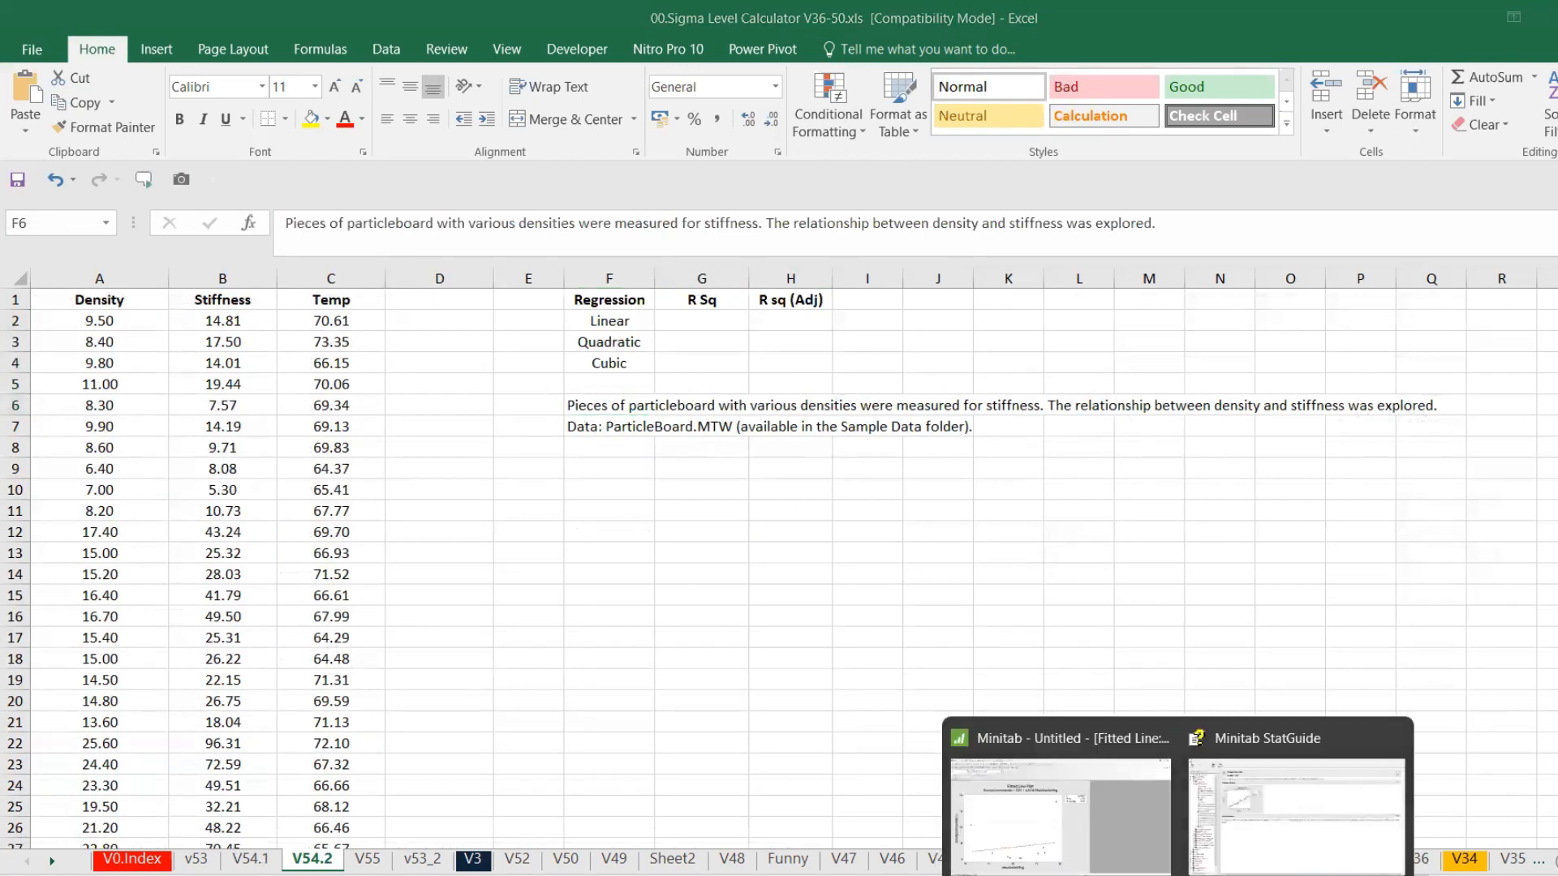
left_click(1209, 812)
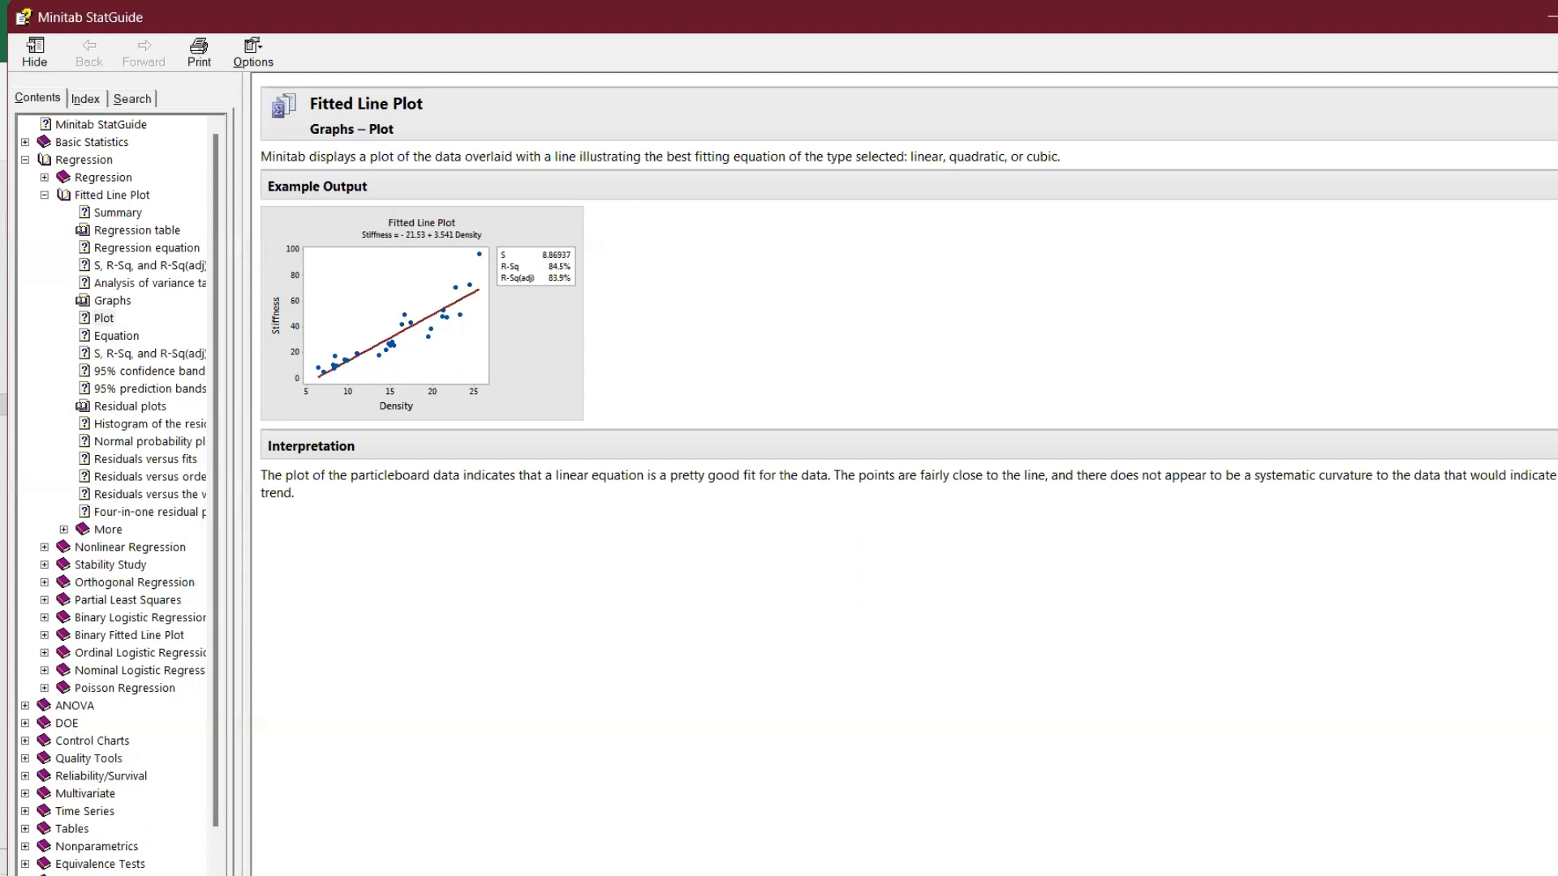
left_click(1557, 16)
left_click(1179, 875)
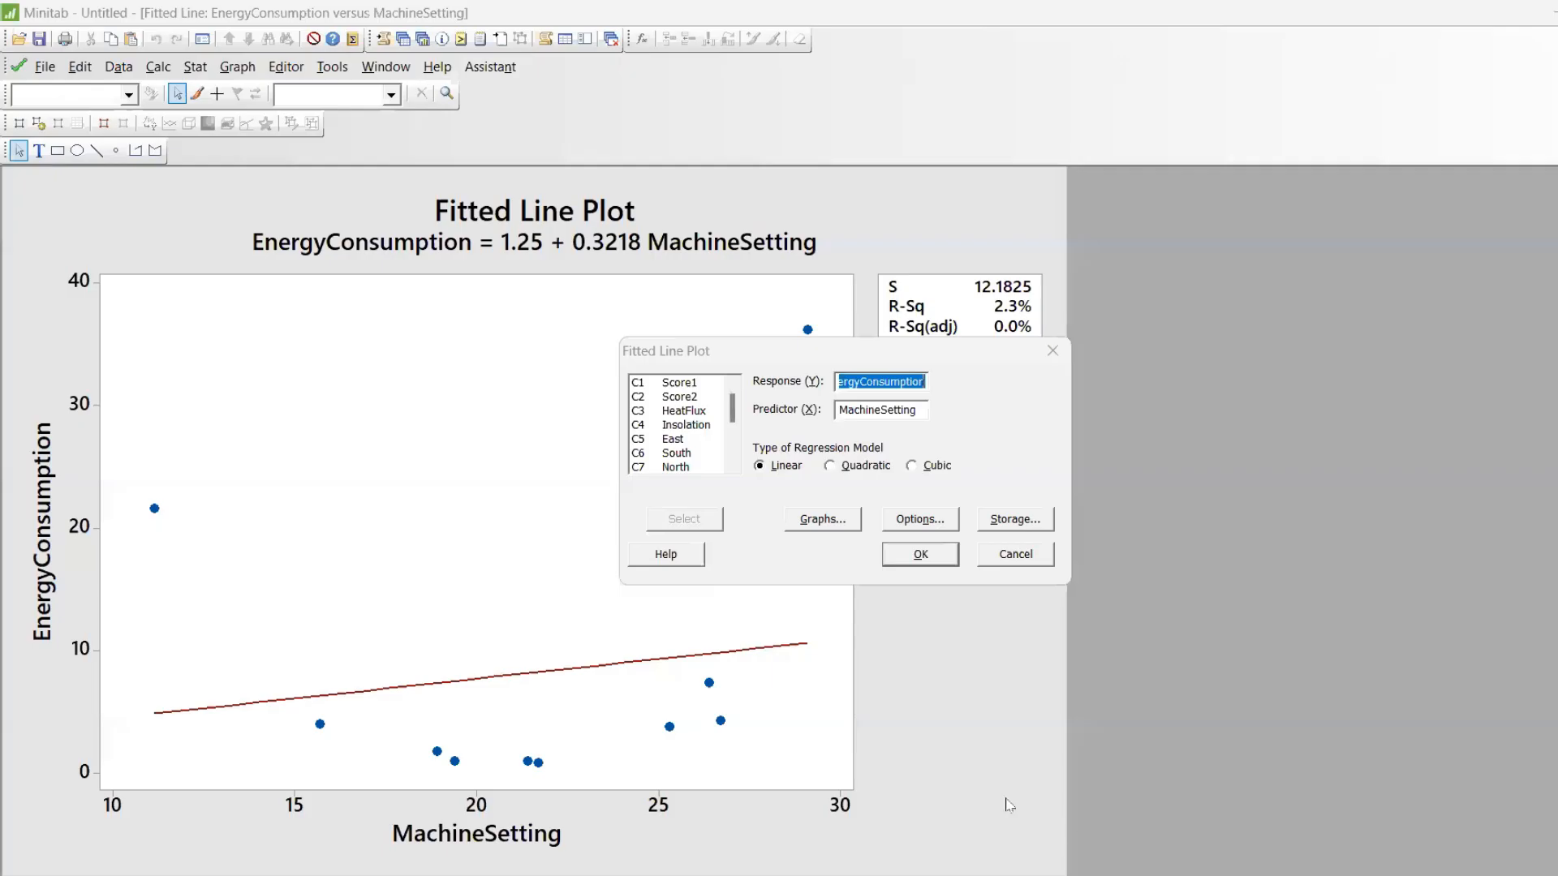
Close the Fitted Line Plot dialog and reopen the worksheet ParticleBoard.MTW from the Minitab Sample Data folder, discarding changes
left_click(1053, 351)
left_click(45, 67)
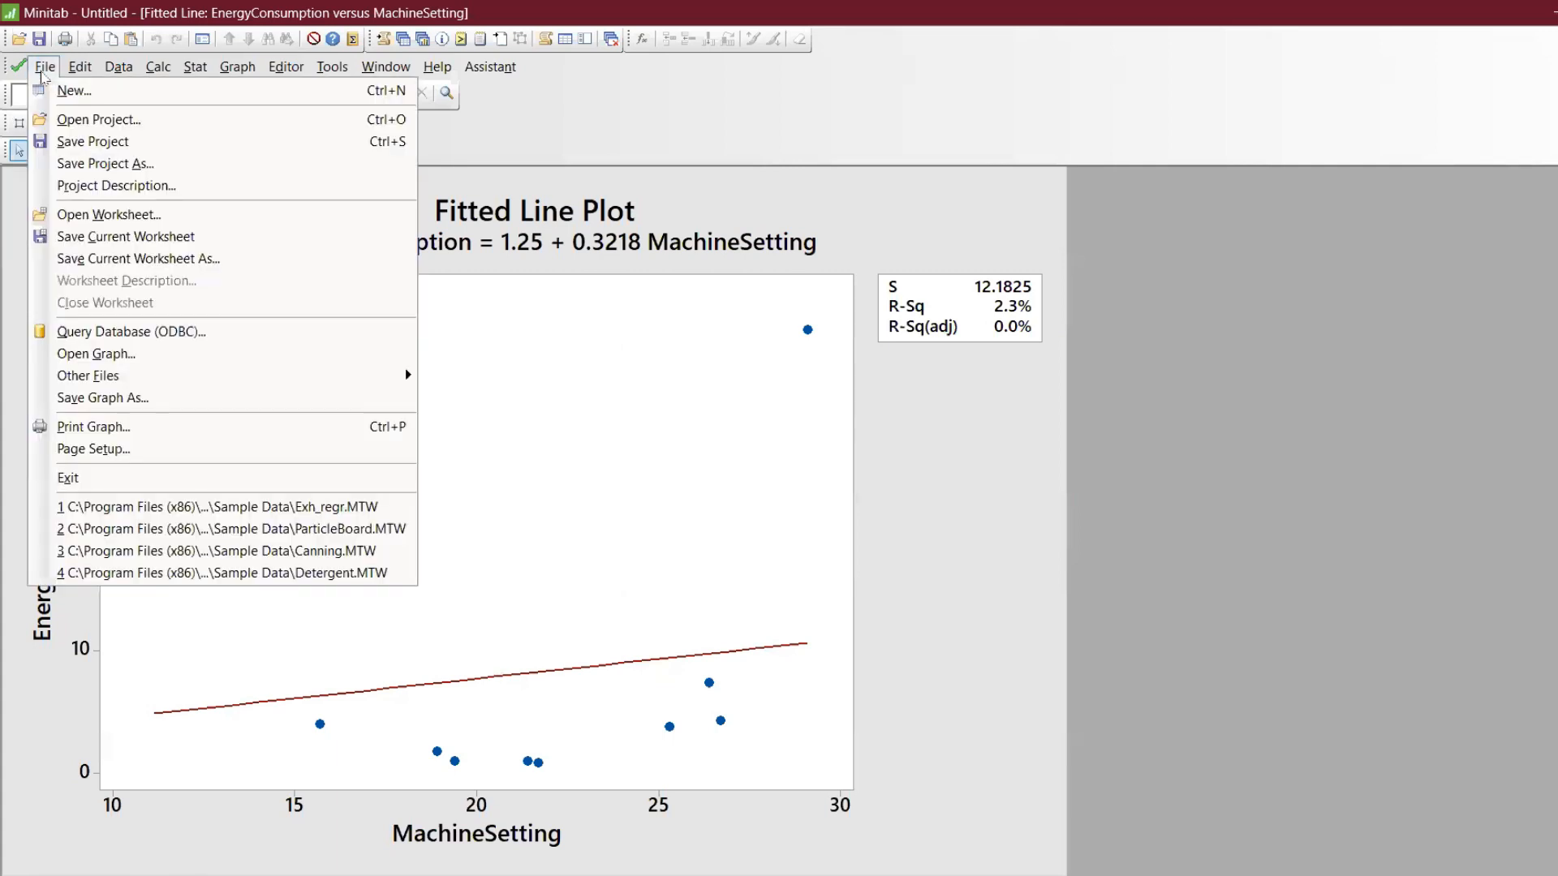
left_click(77, 214)
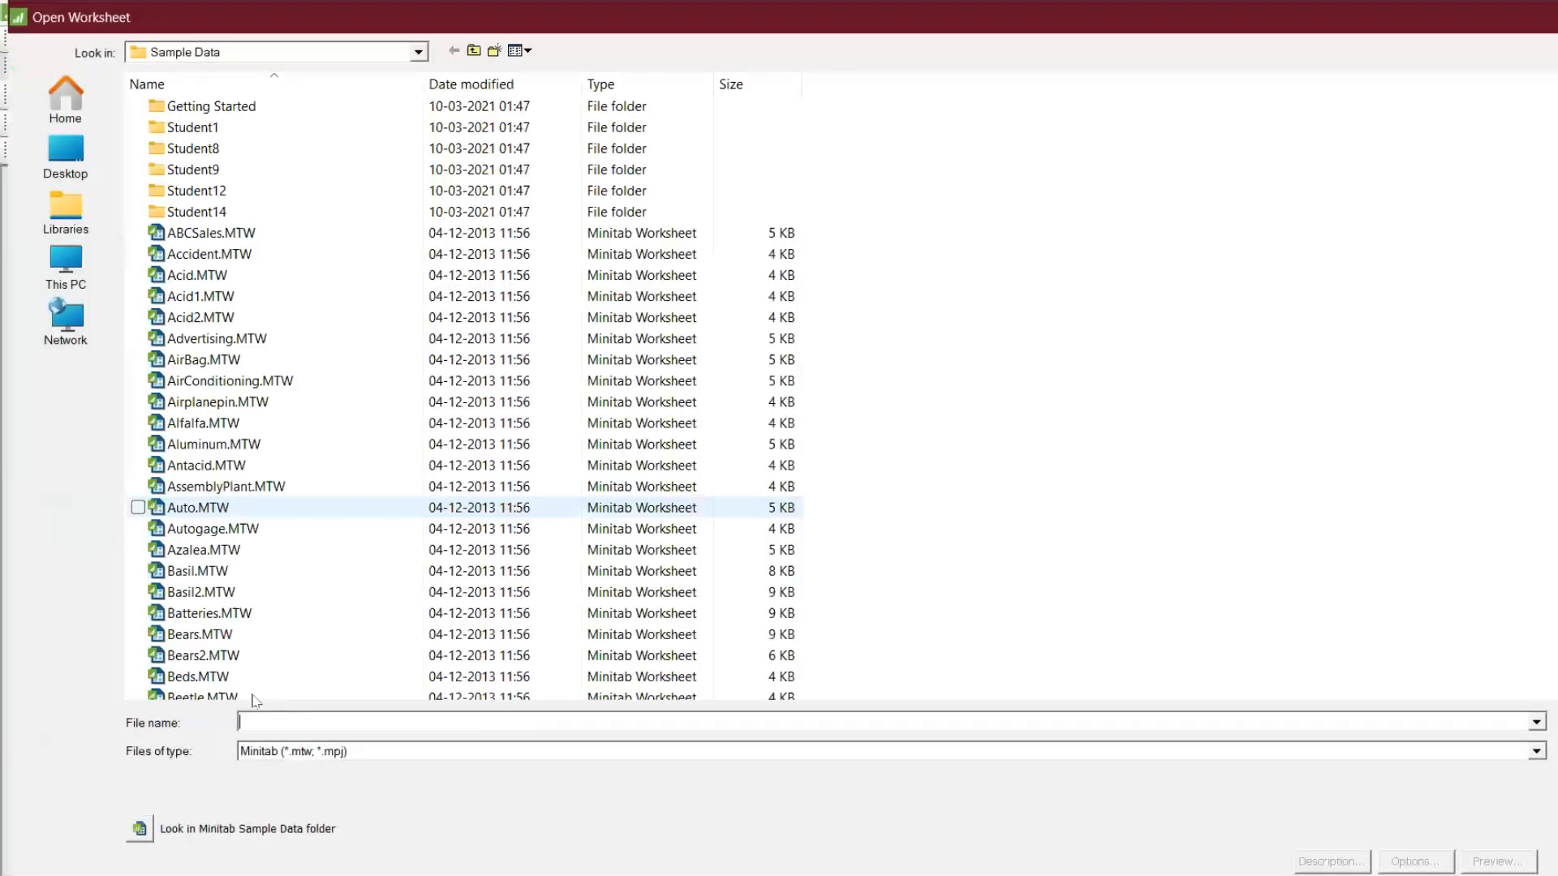
left_click(140, 826)
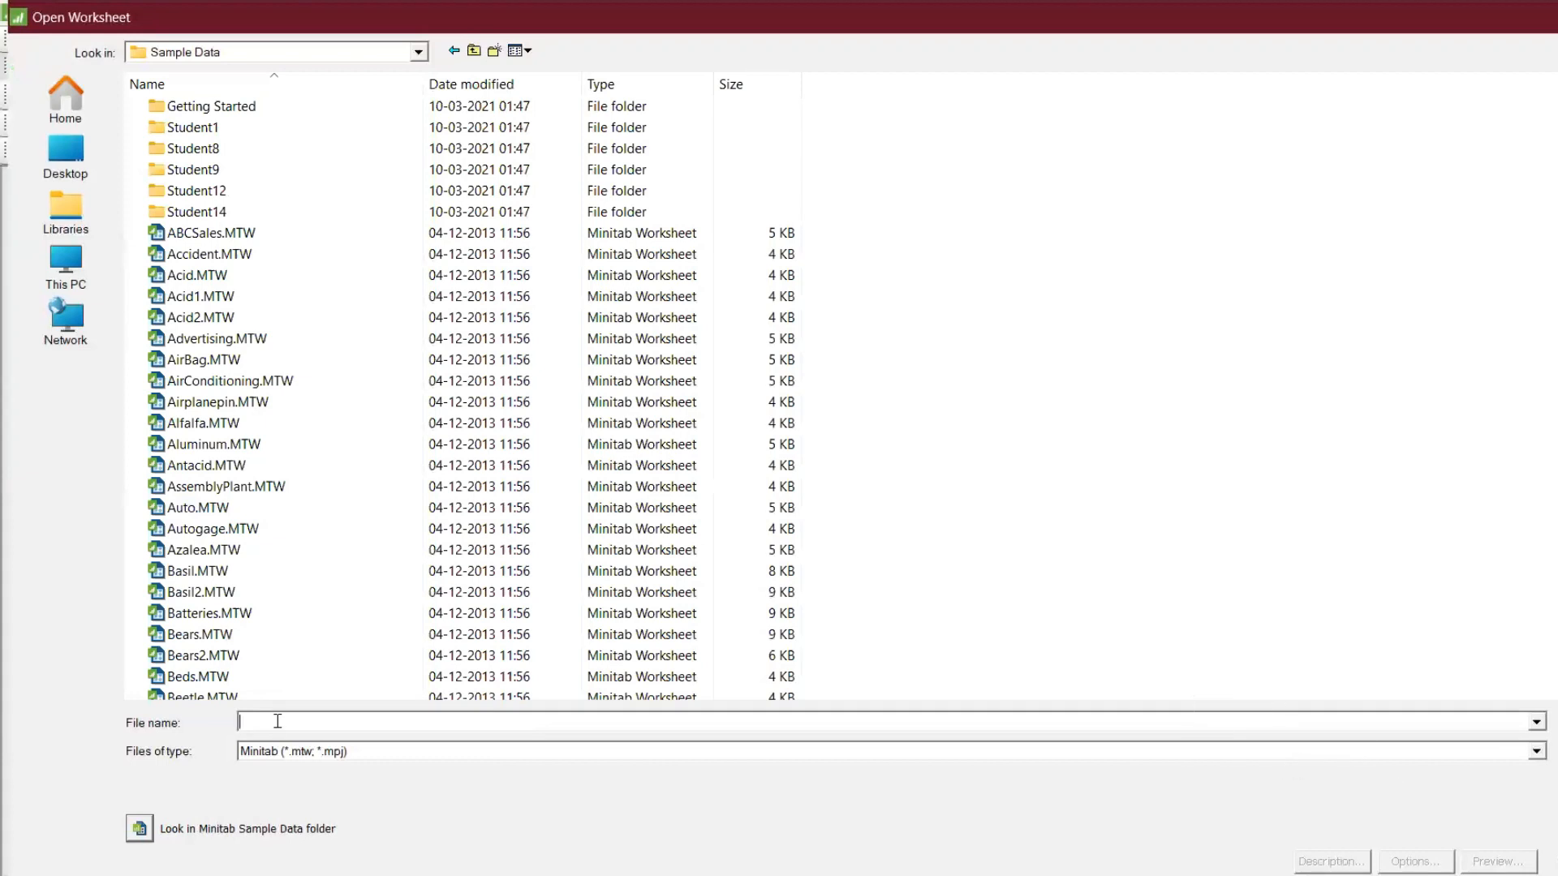
left_click(141, 829)
key("BackSpace")
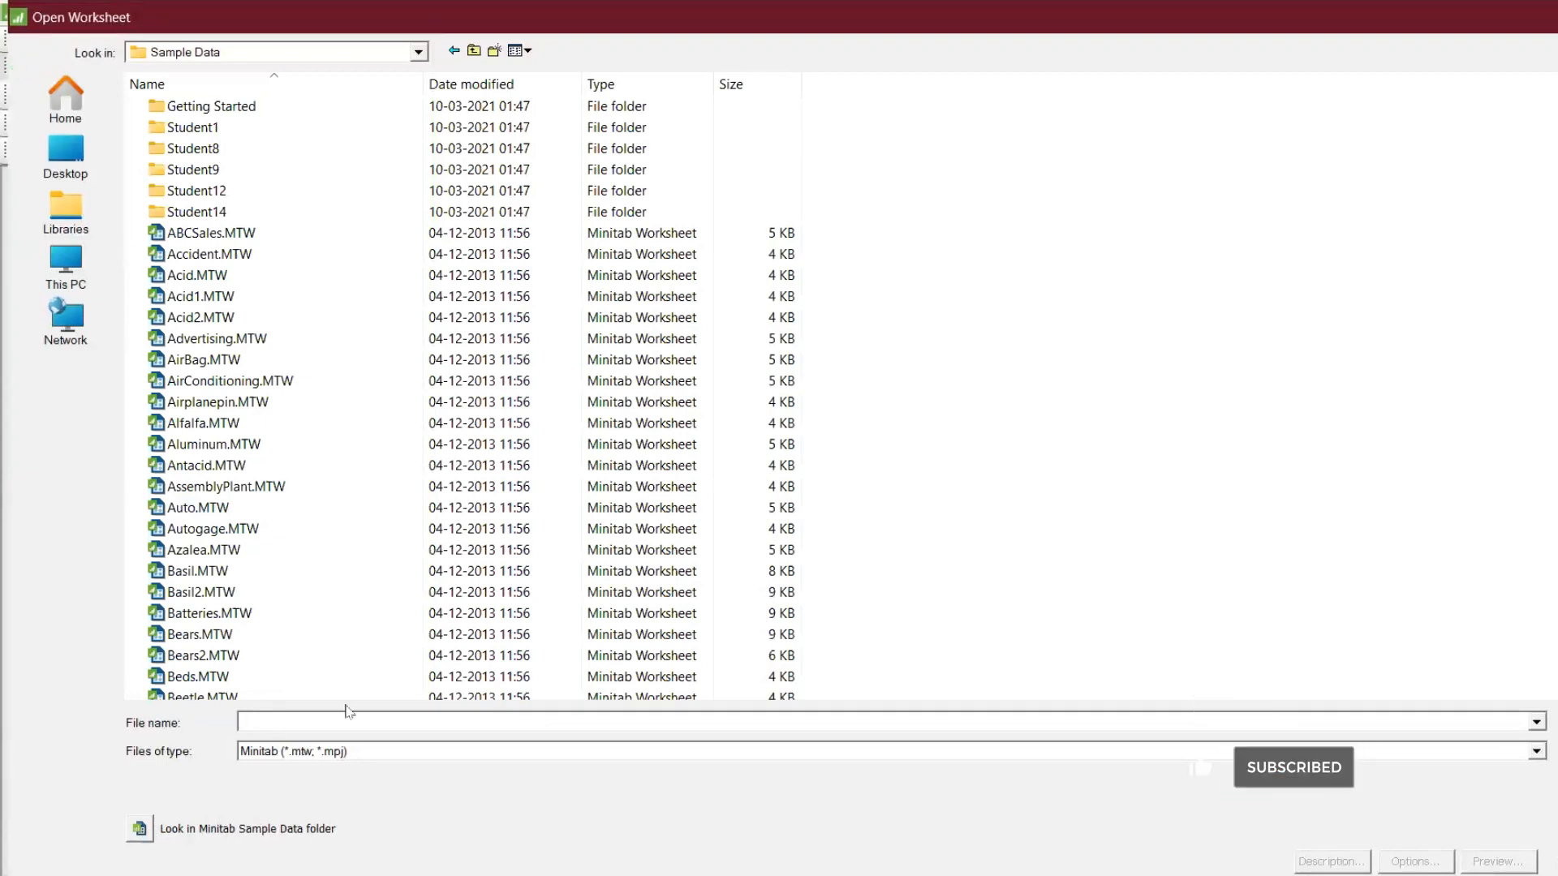
type("par")
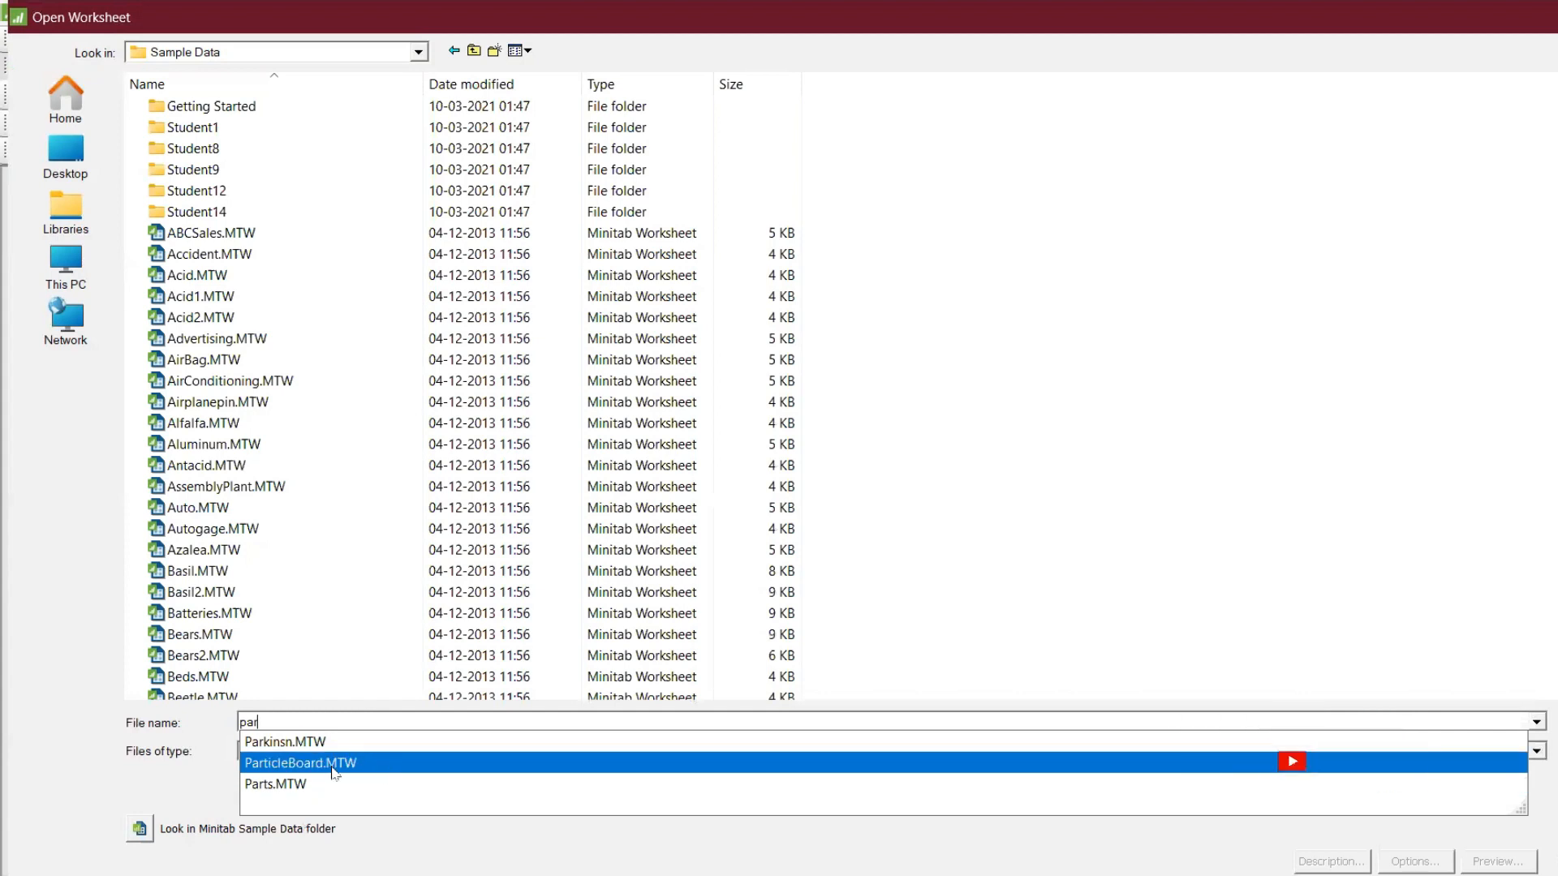
left_click(332, 763)
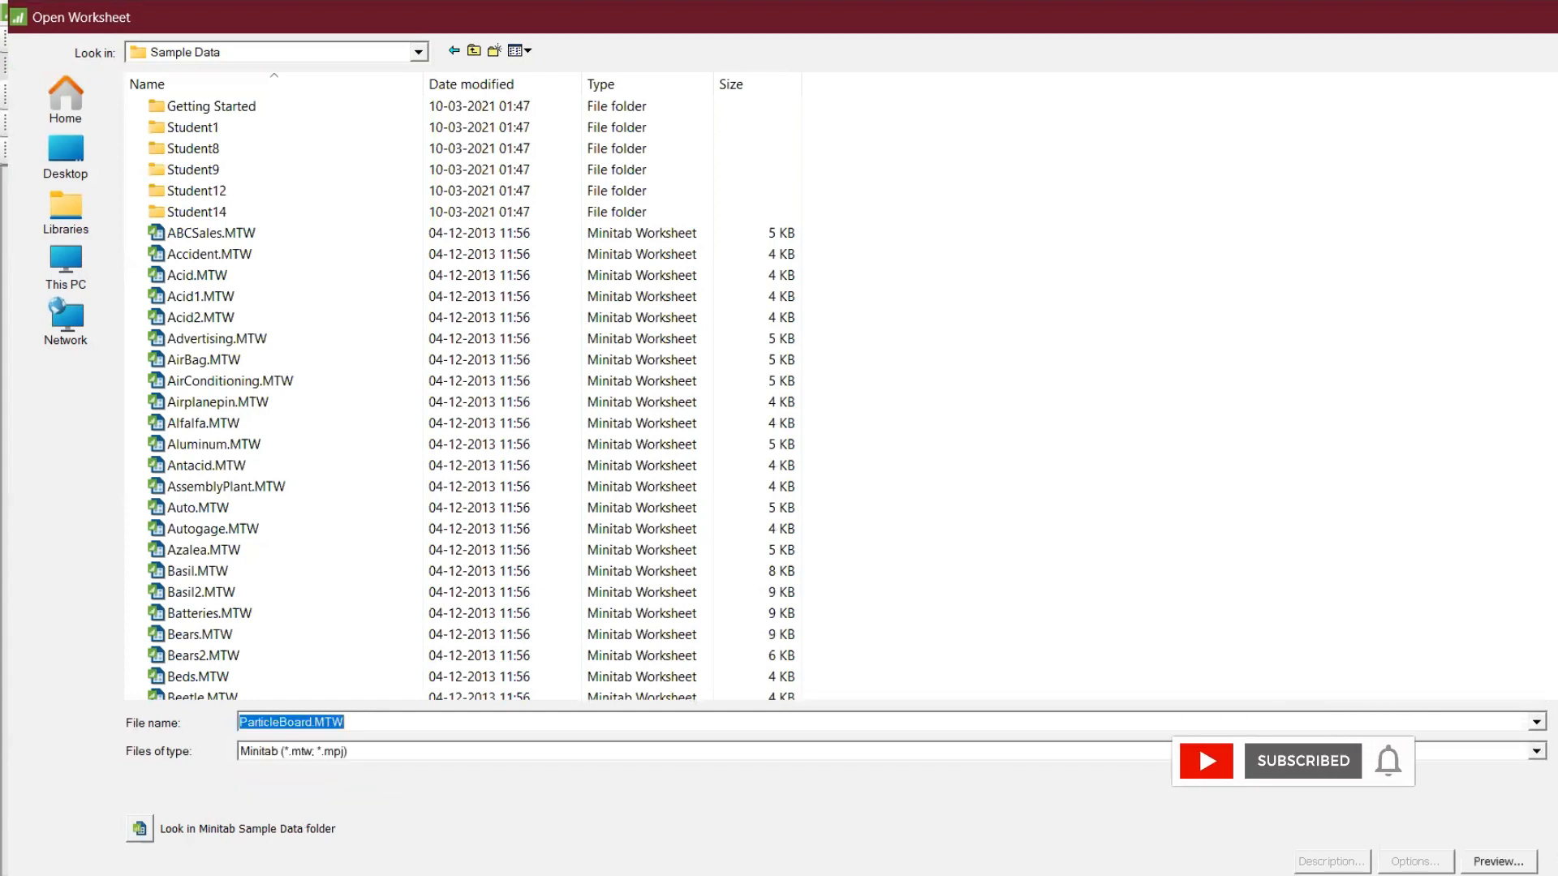
key("Return")
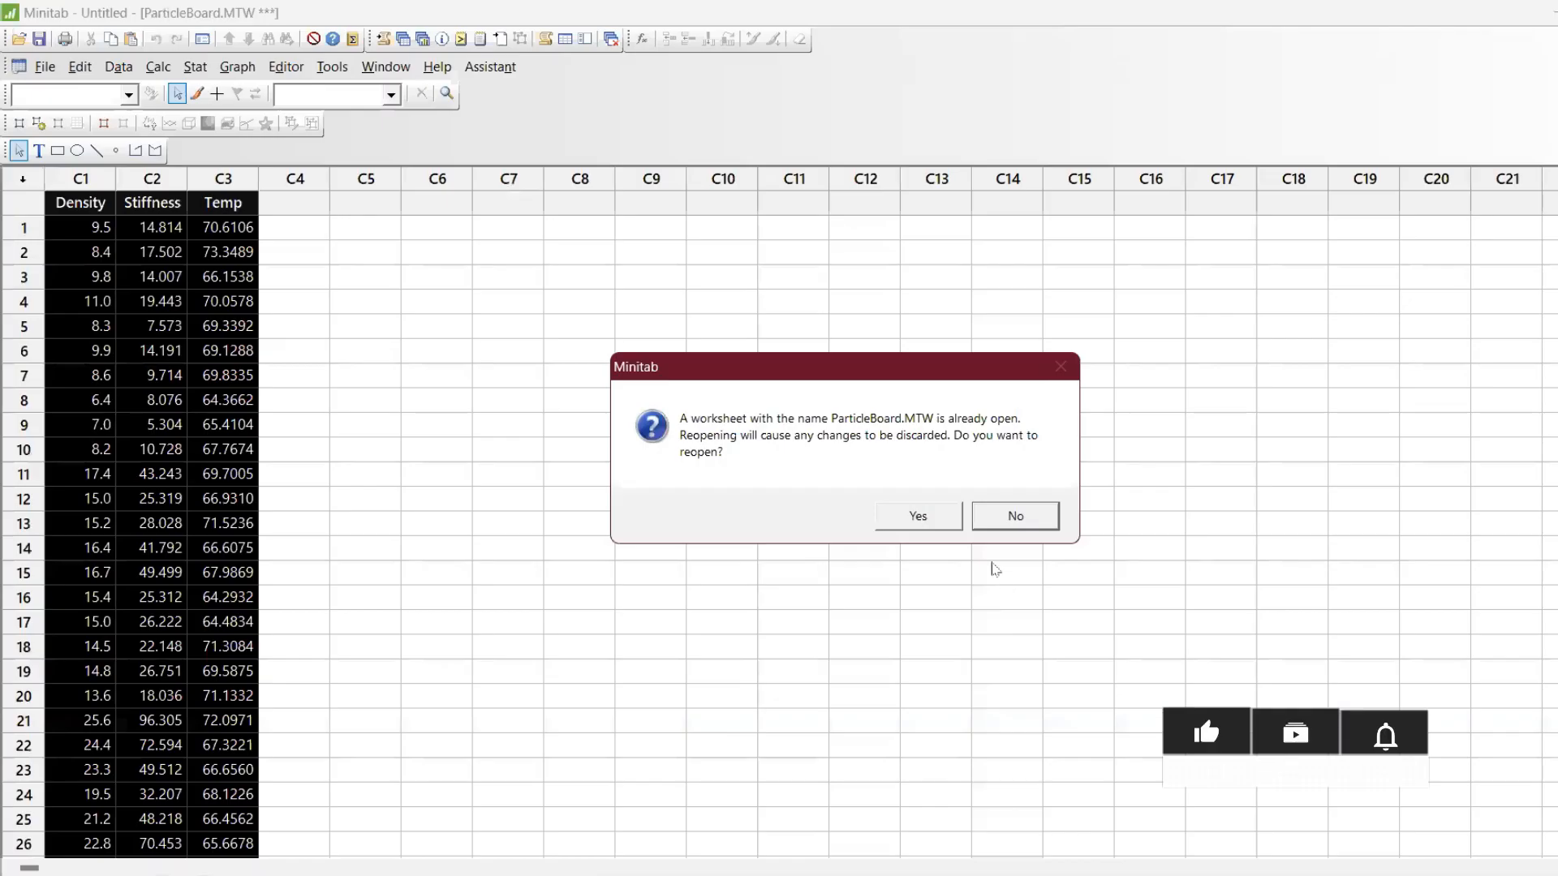
left_click(921, 513)
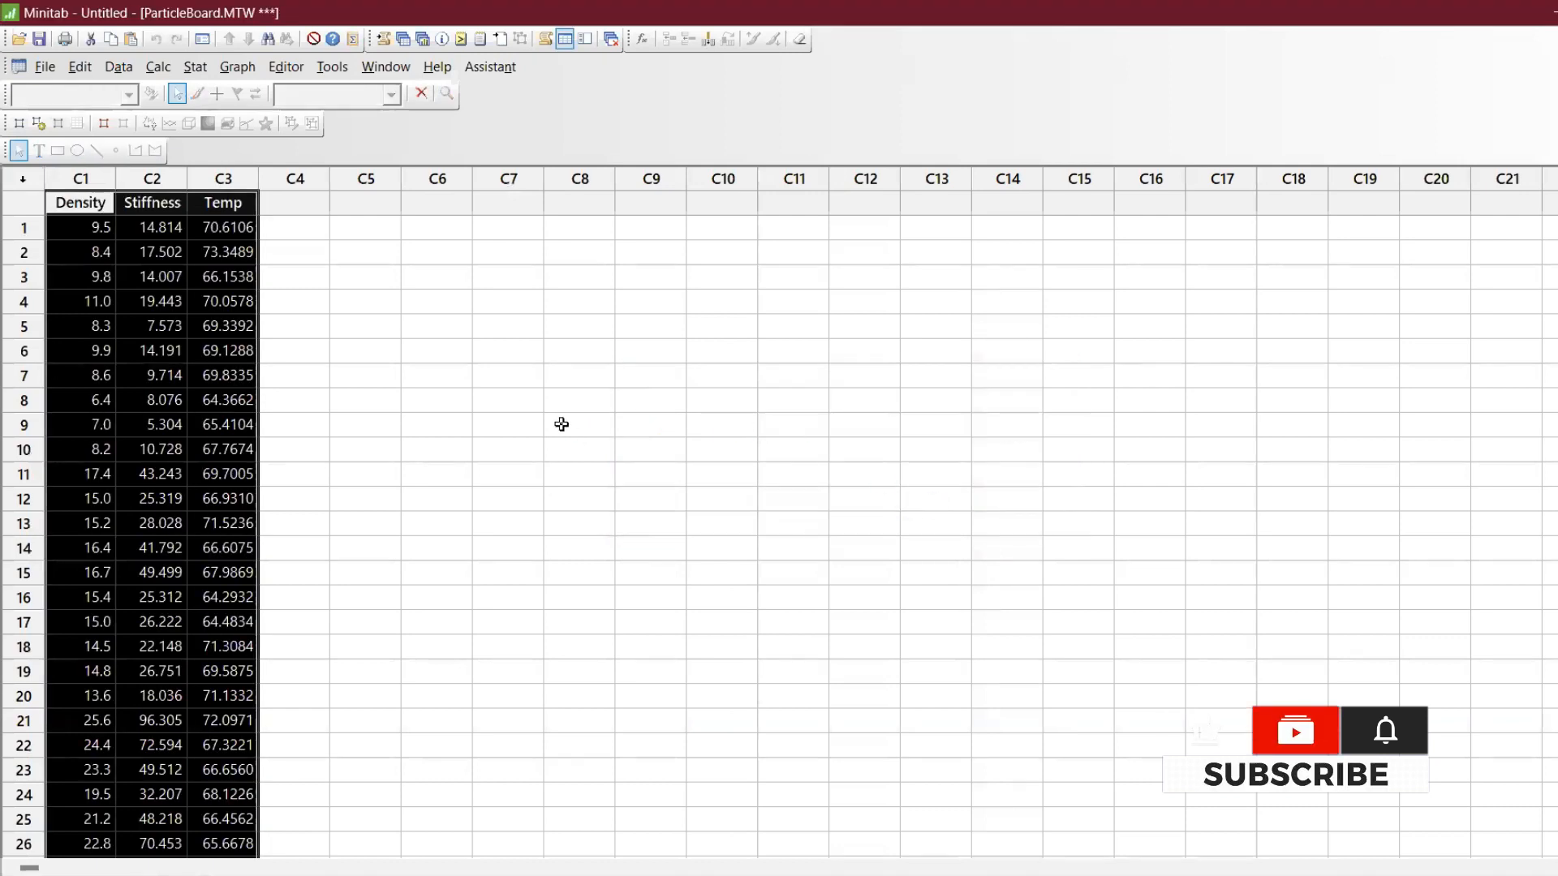
Create a Linear fitted line plot with Stiffness as the response and Density as the predictor, leaving transformations and intervals off
left_click(212, 372)
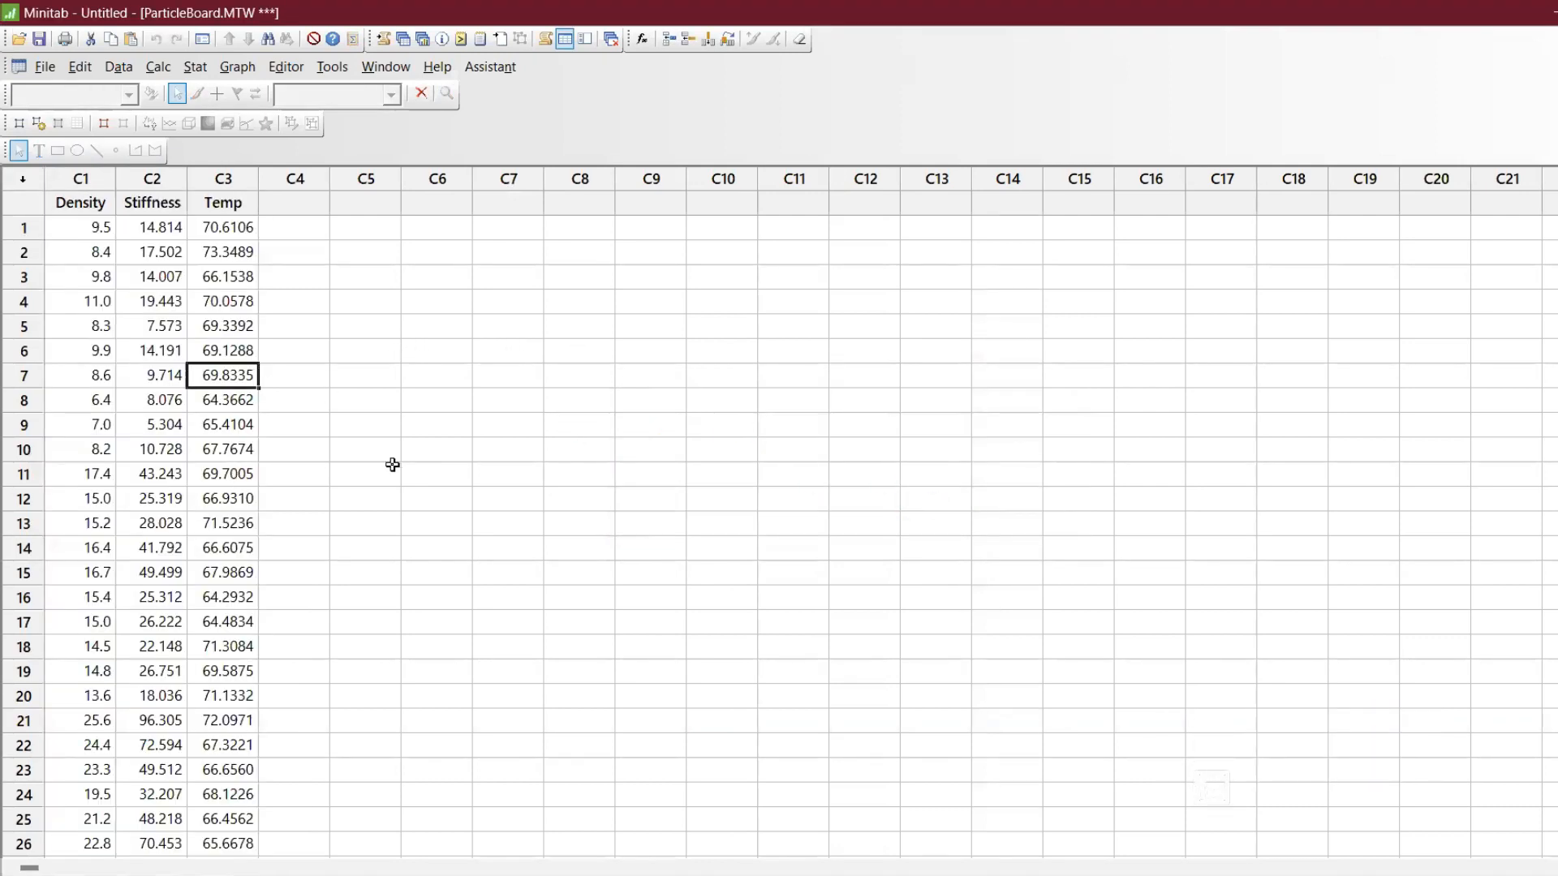
left_click(91, 206)
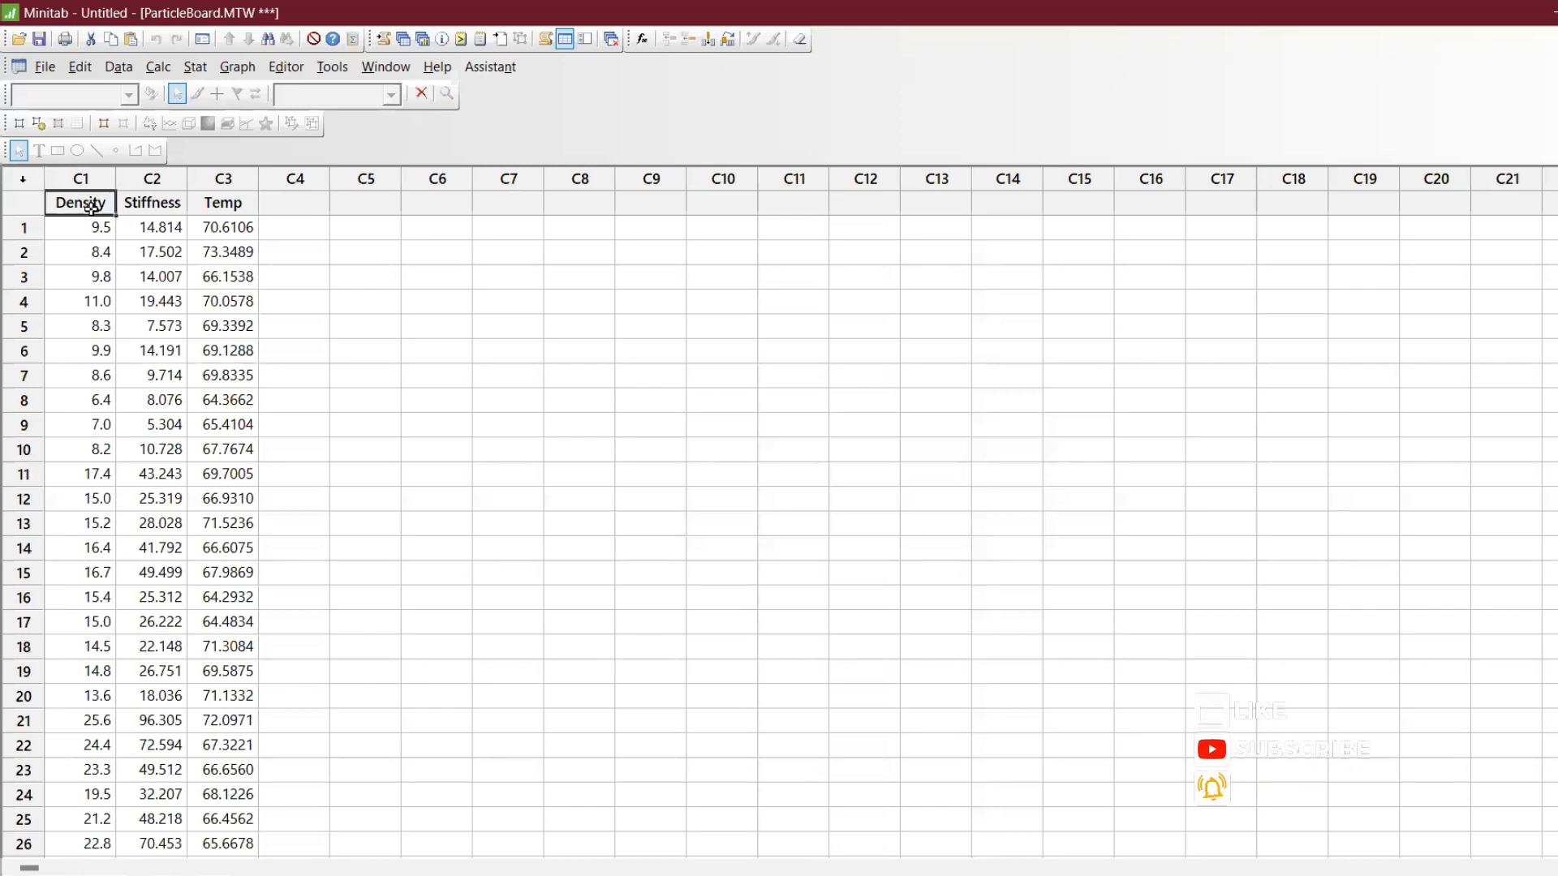
left_click(144, 209)
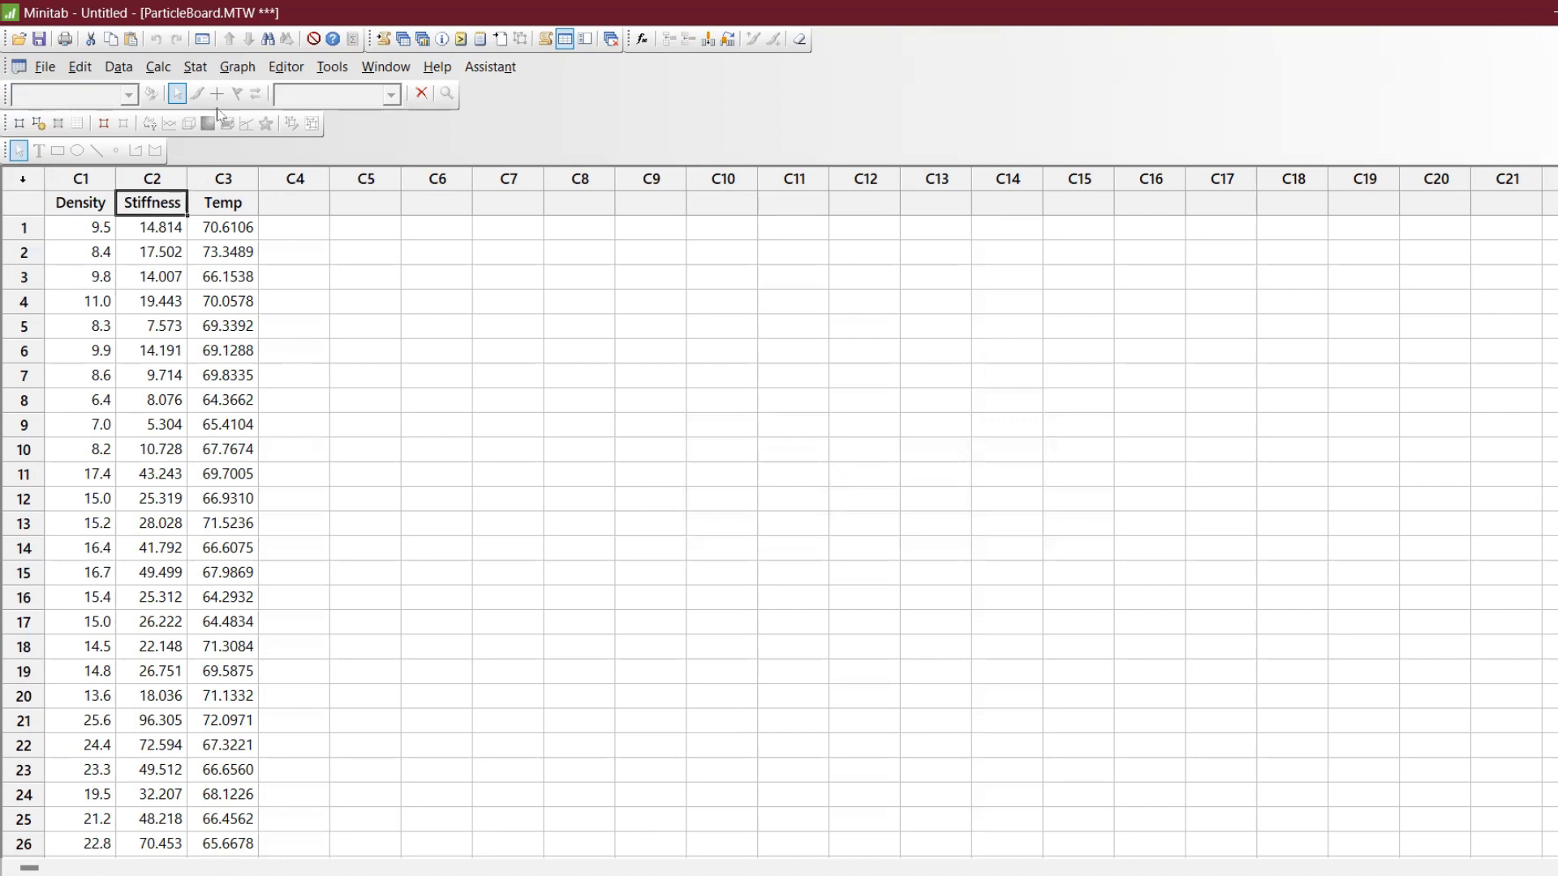
left_click(195, 67)
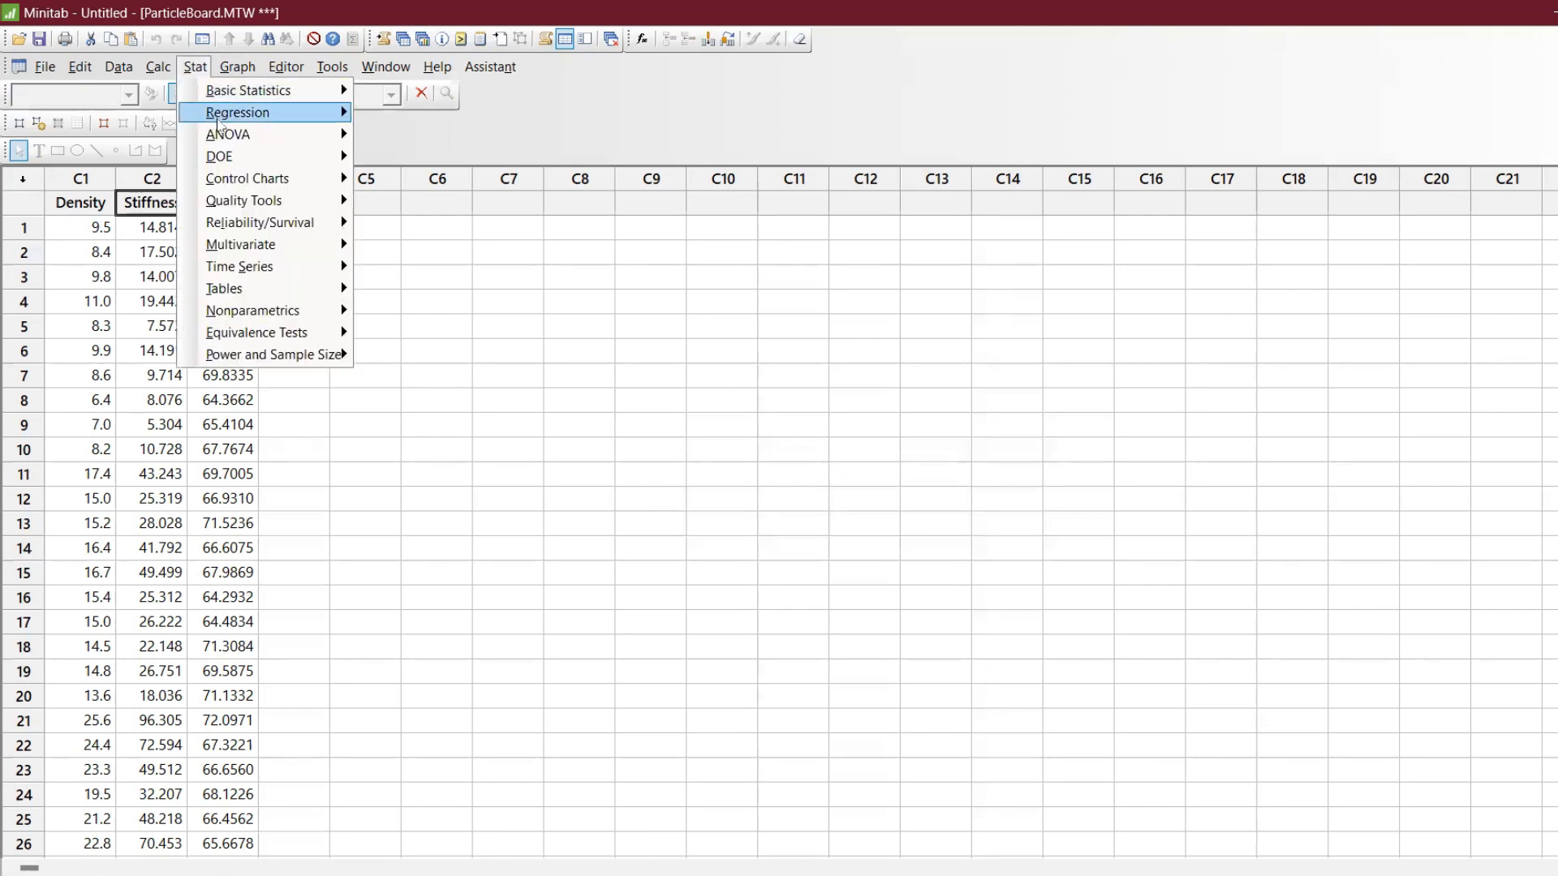
mouse_move(255, 158)
mouse_move(237, 112)
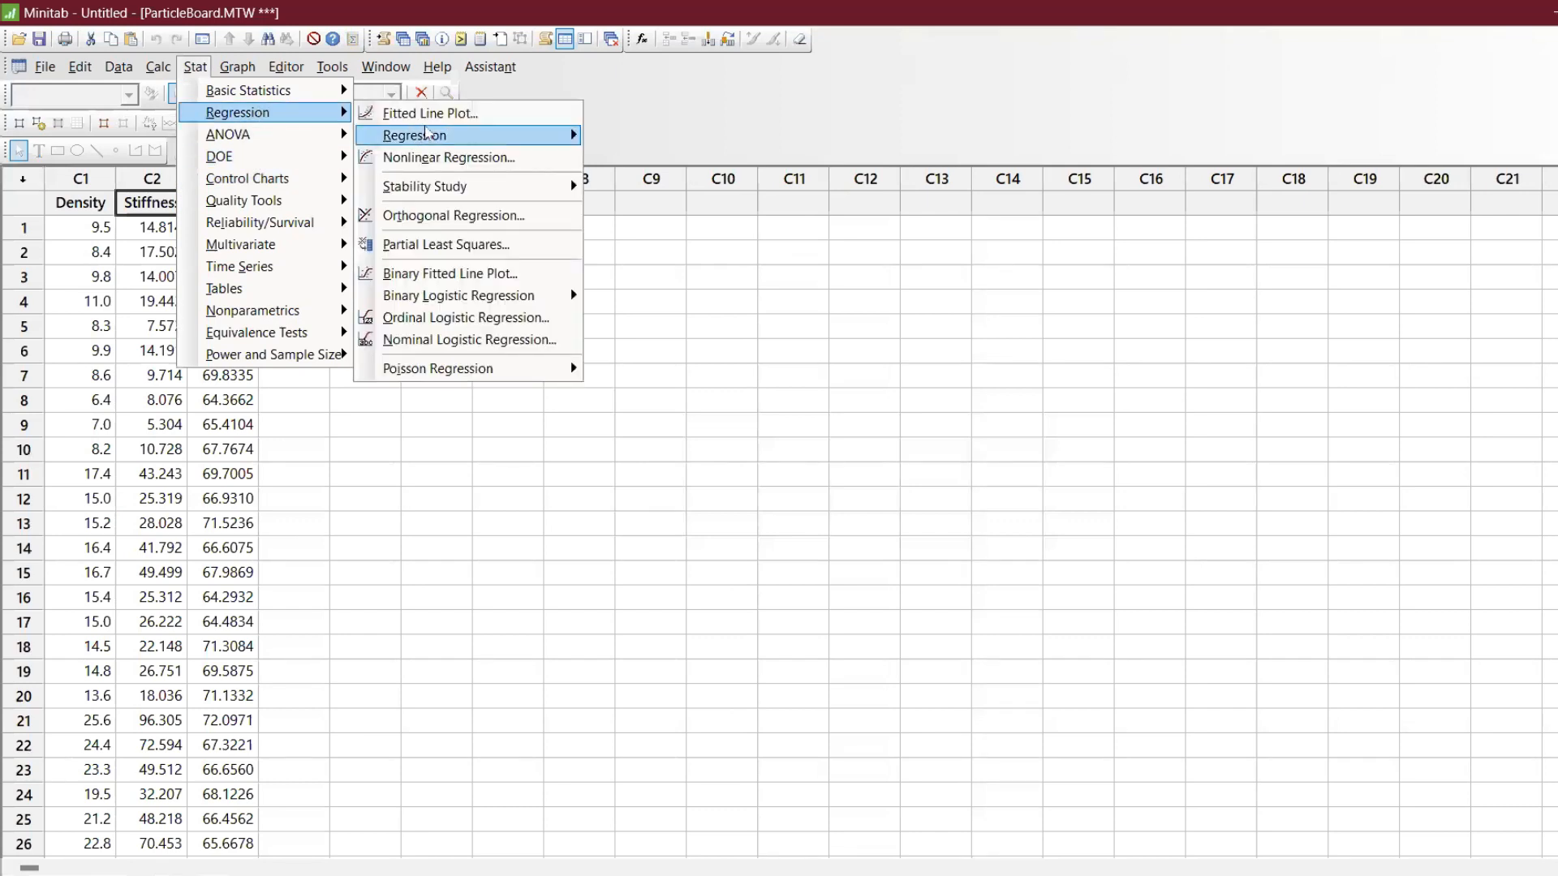
left_click(430, 113)
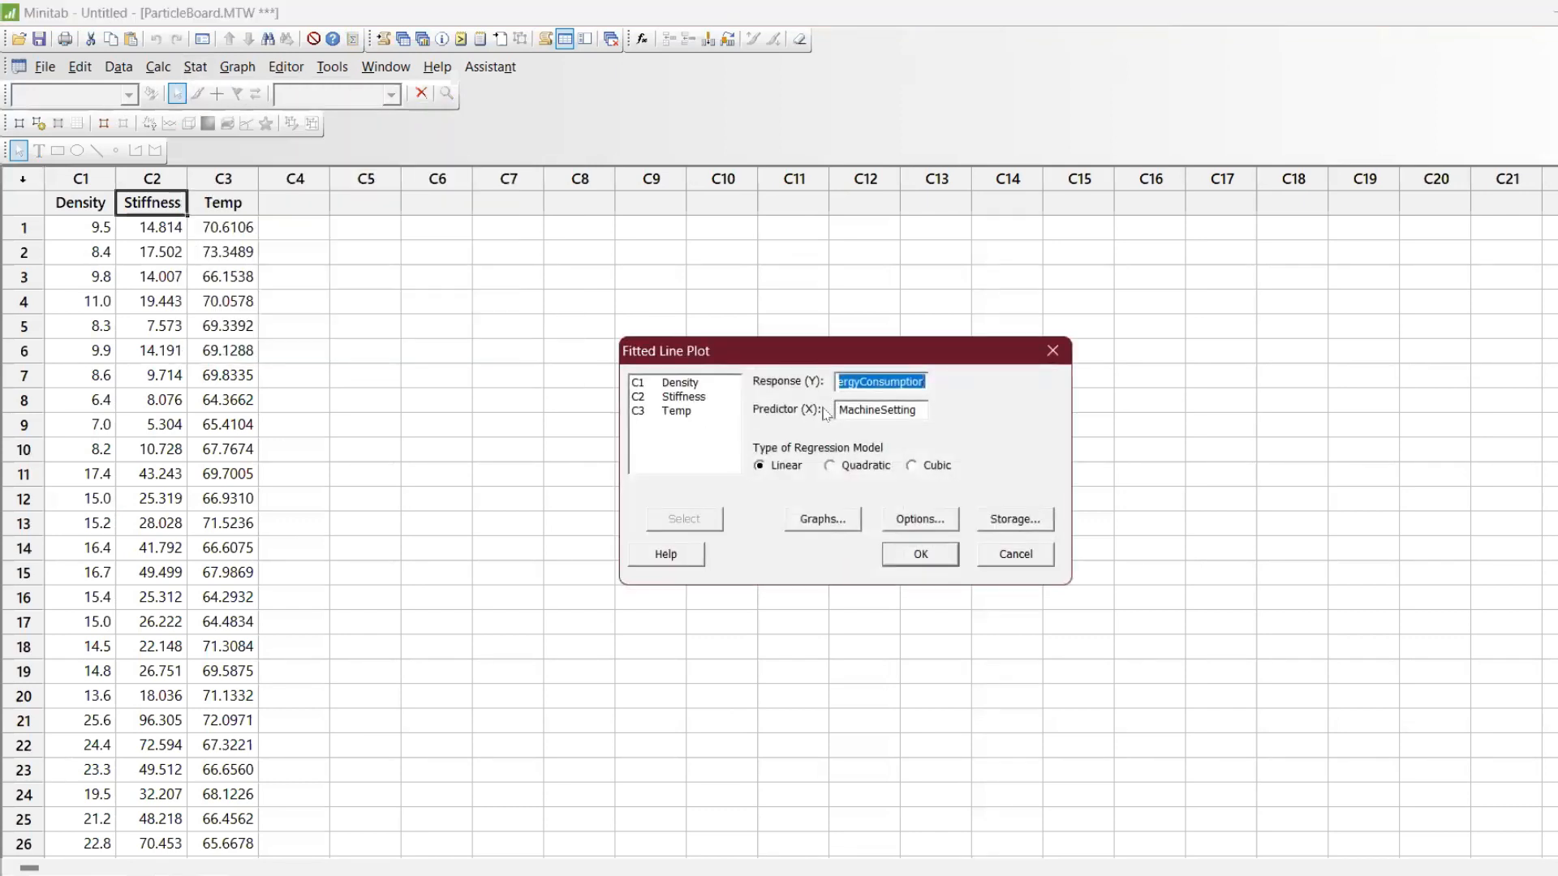
double_click(691, 396)
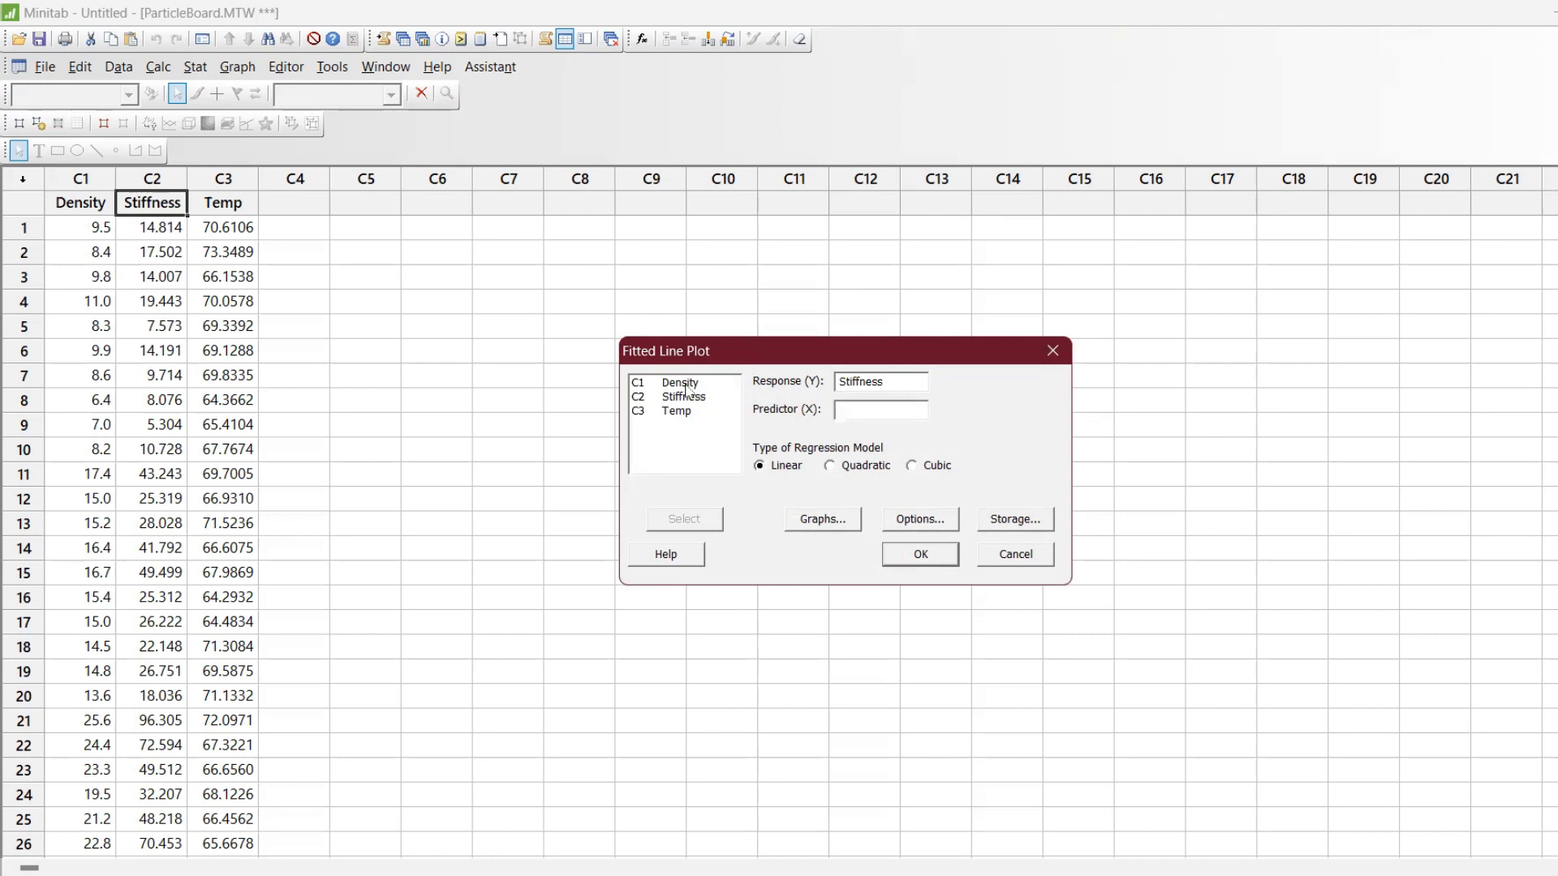
double_click(685, 384)
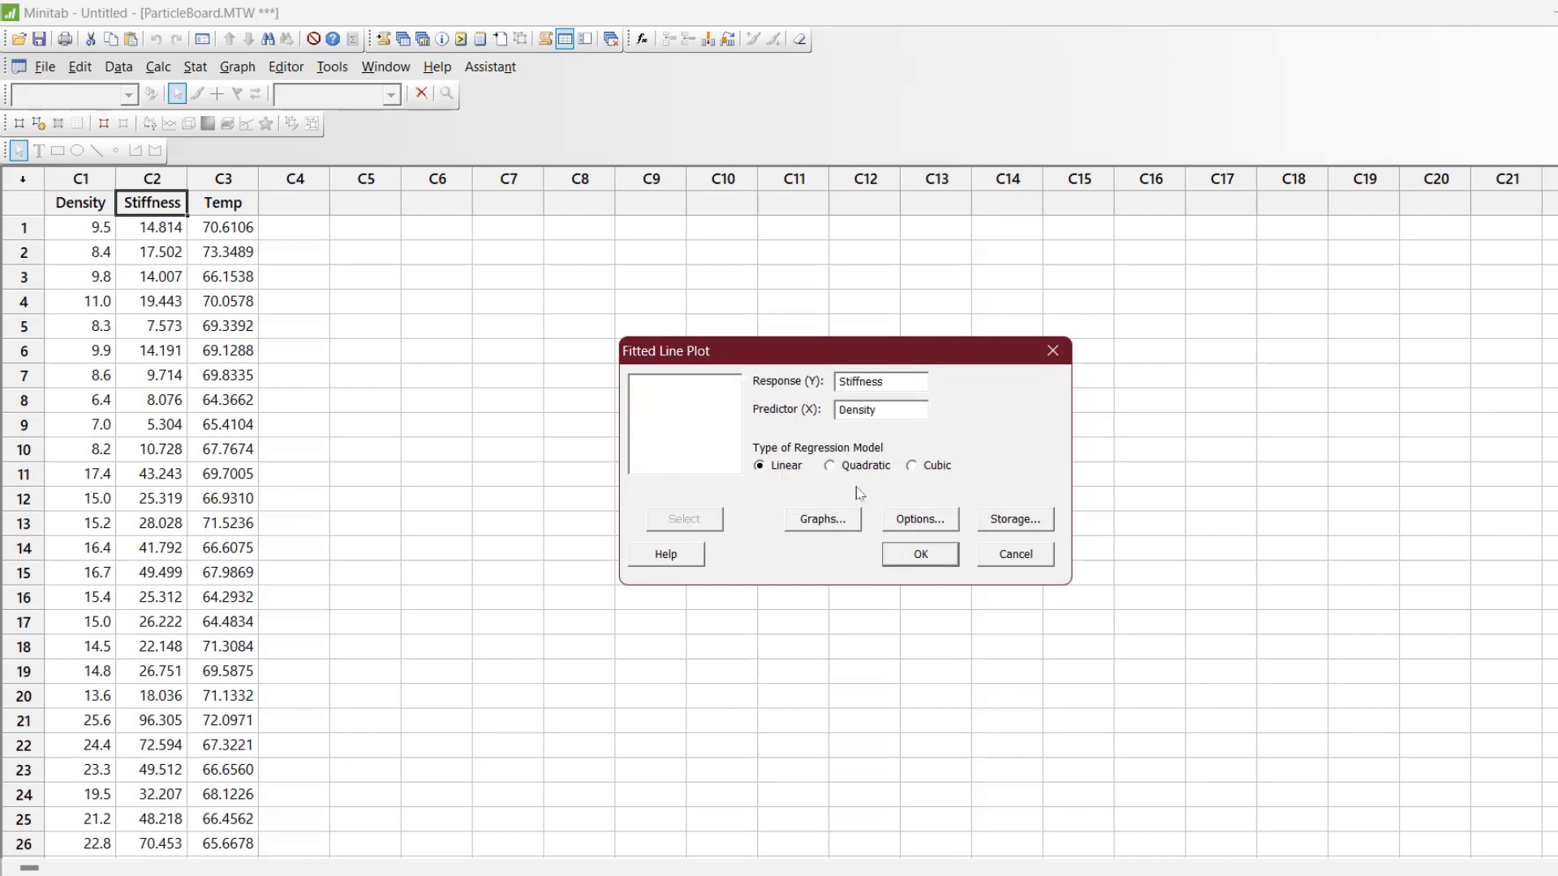
left_click(899, 532)
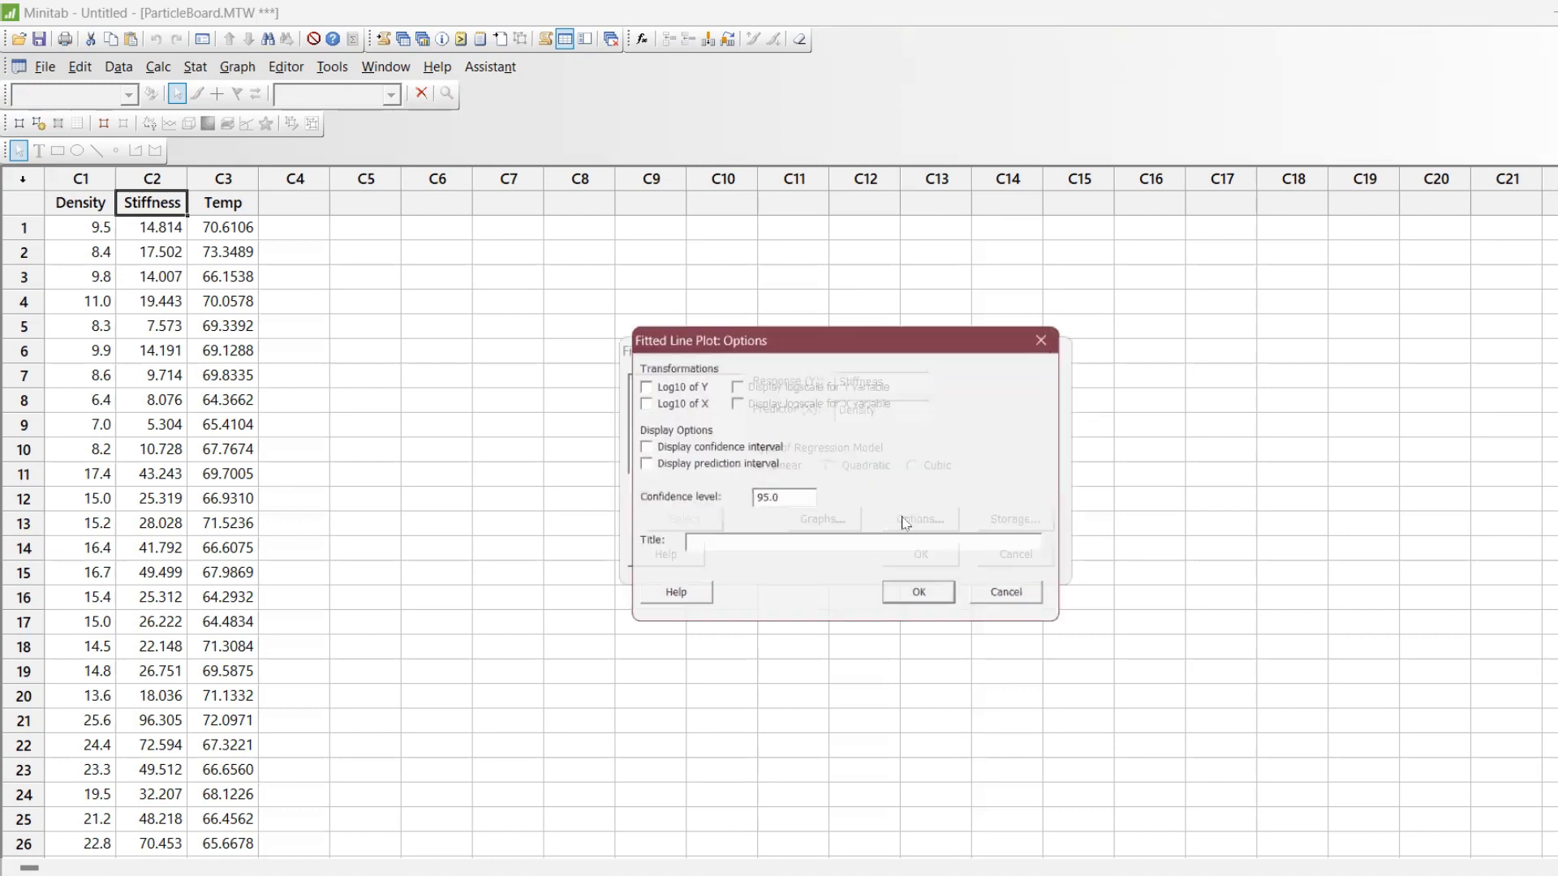
left_click(922, 599)
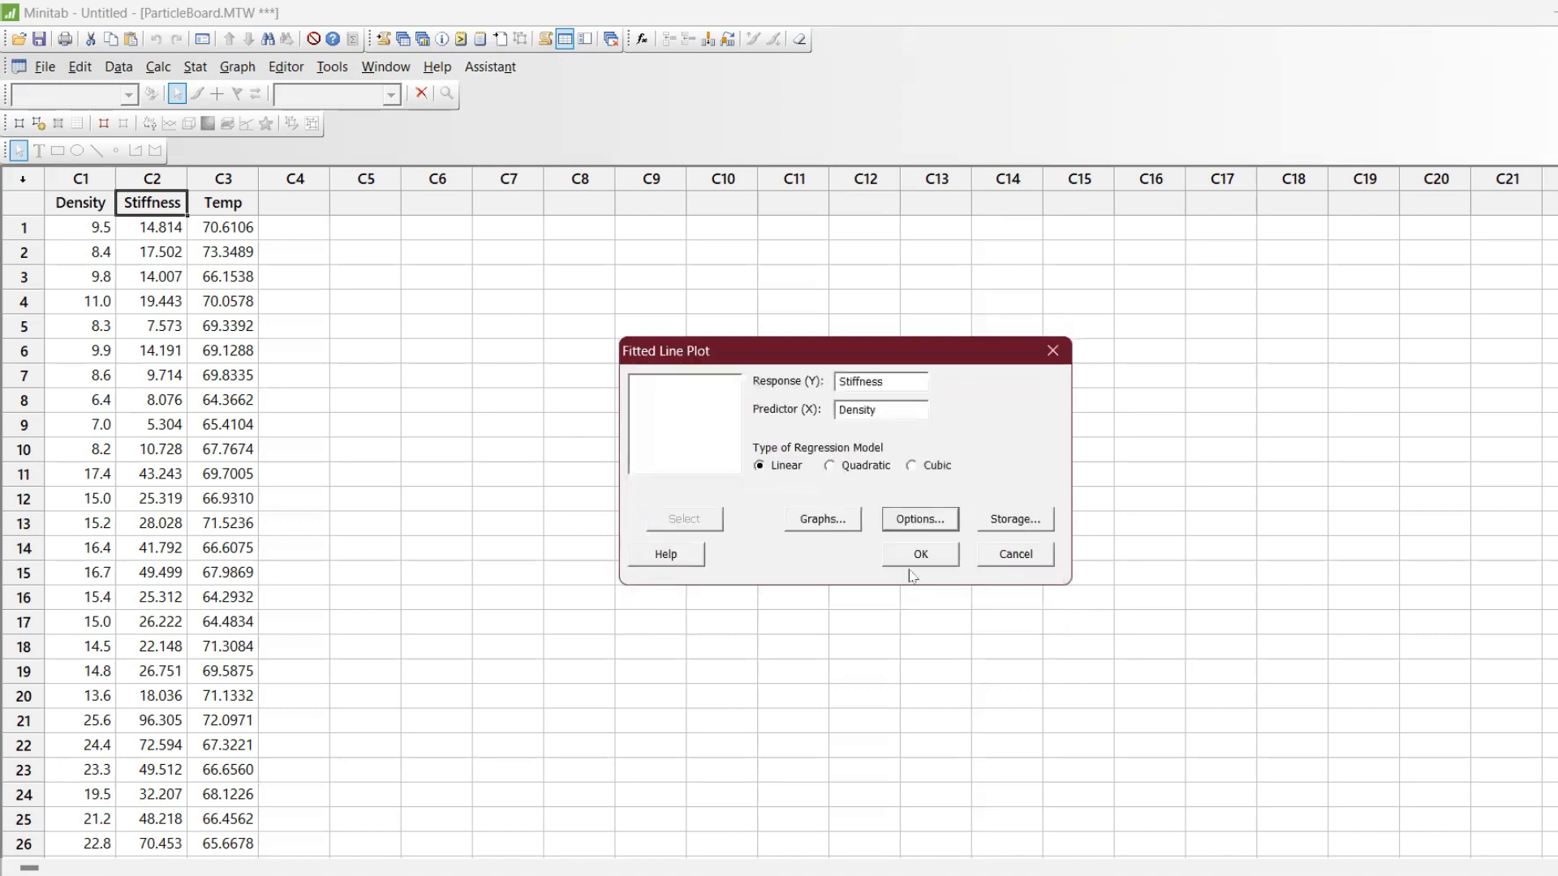
left_click(919, 558)
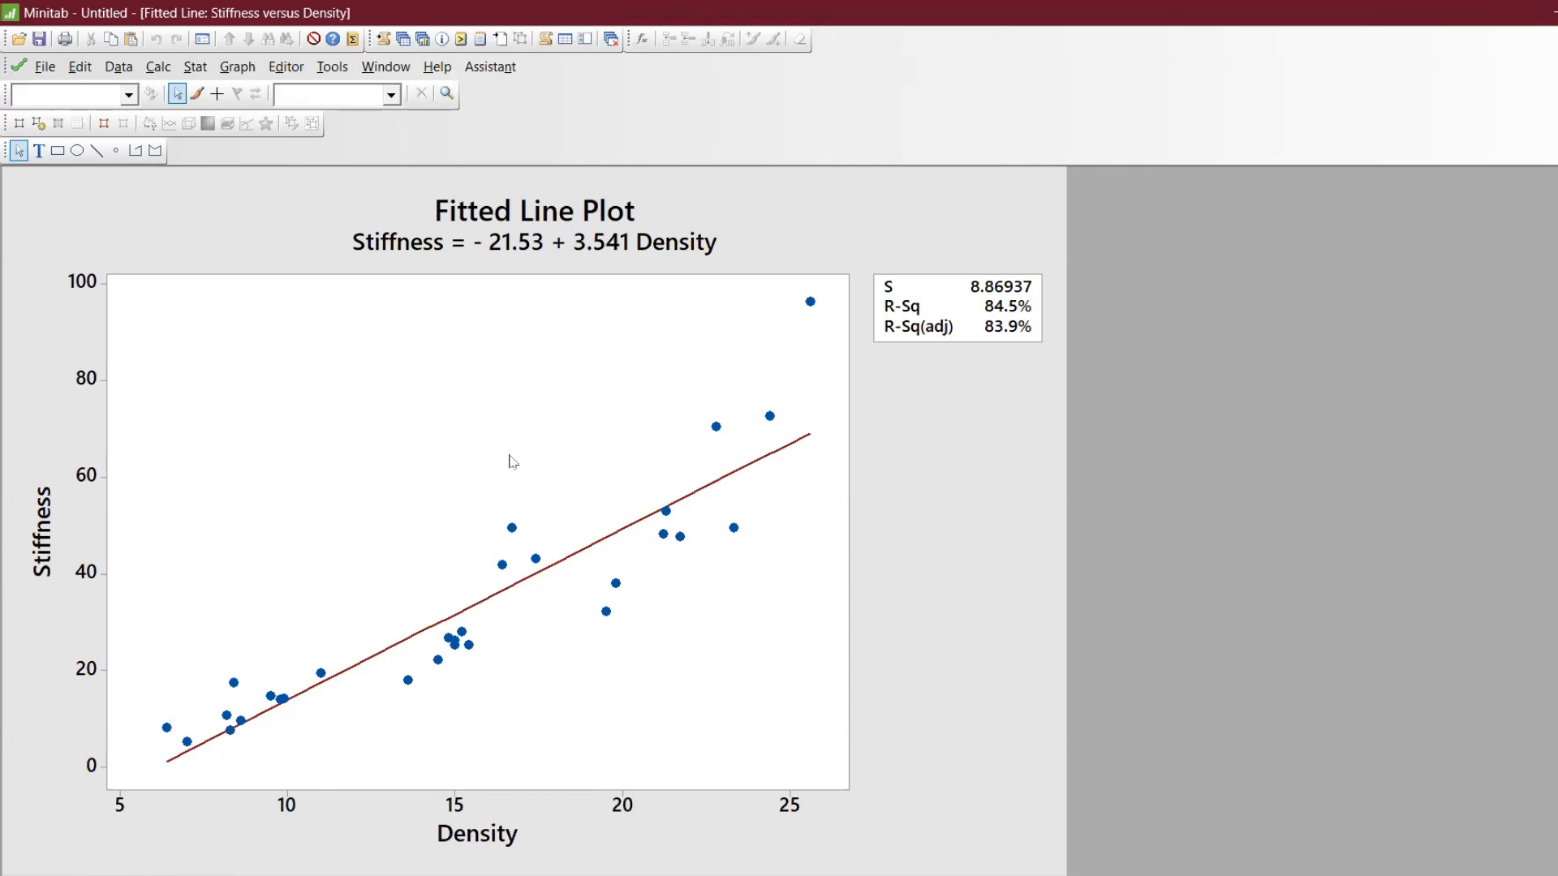
Refit the Stiffness versus Density plot as a Quadratic model and as a Cubic model
key("ctrl+e")
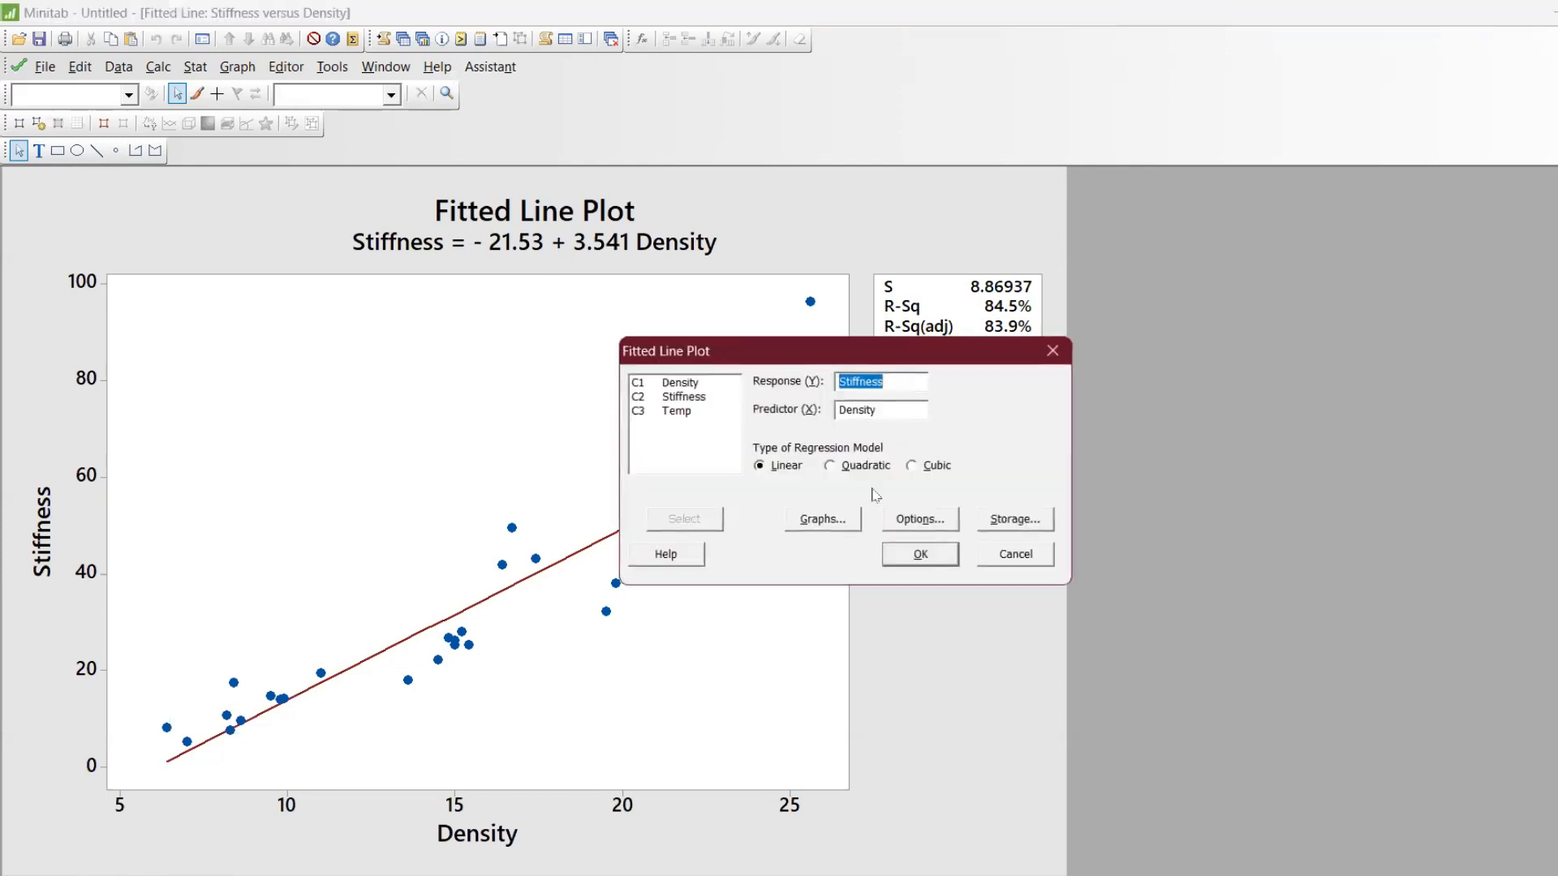
left_click(844, 465)
left_click(915, 551)
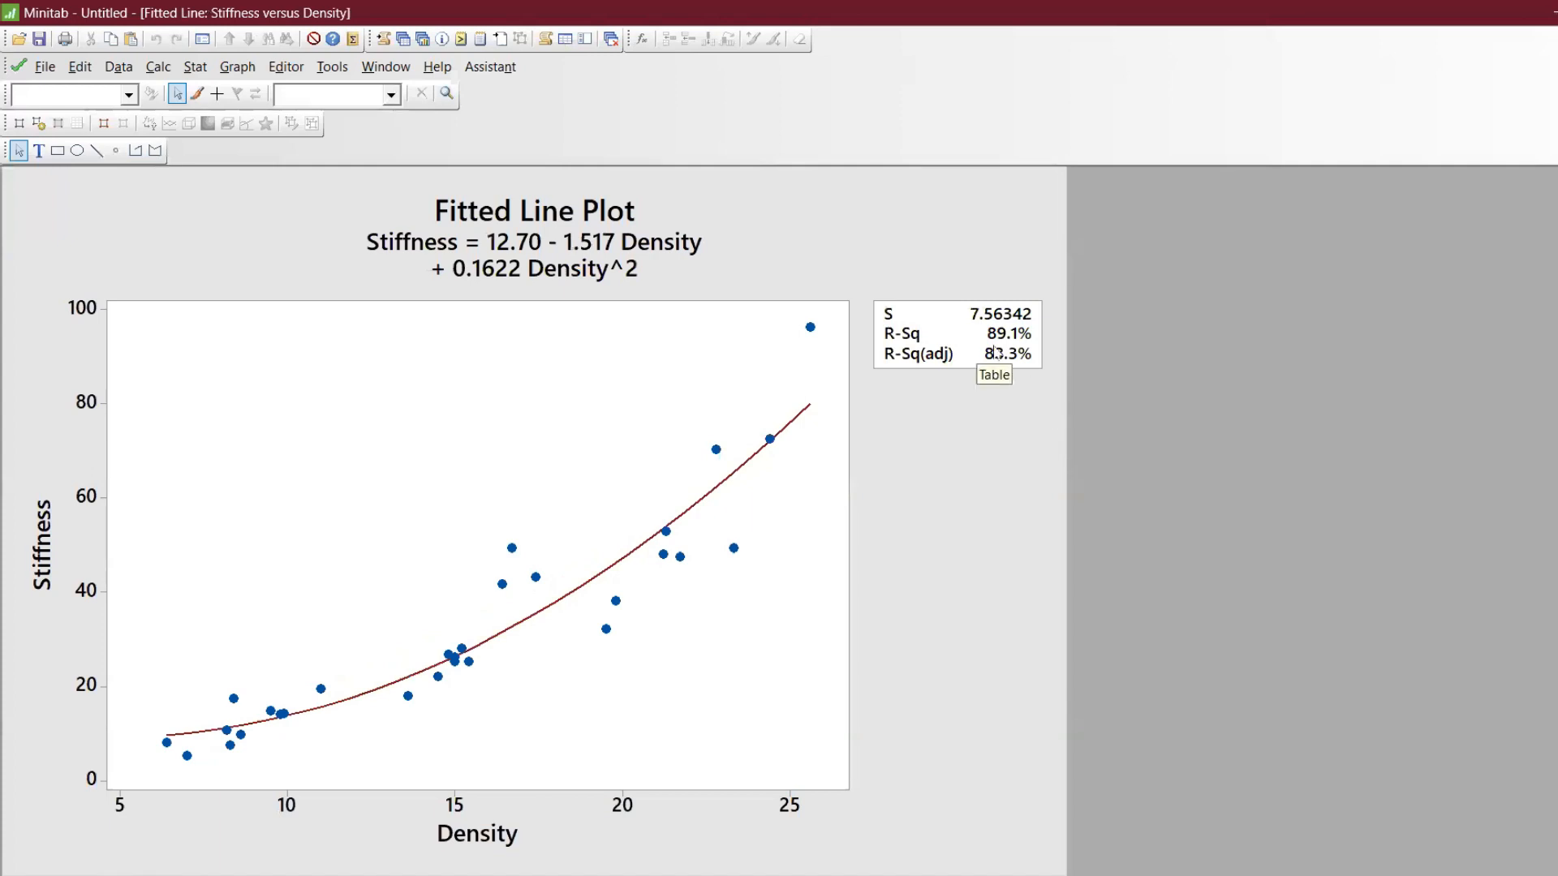
key("ctrl+e")
left_click(925, 467)
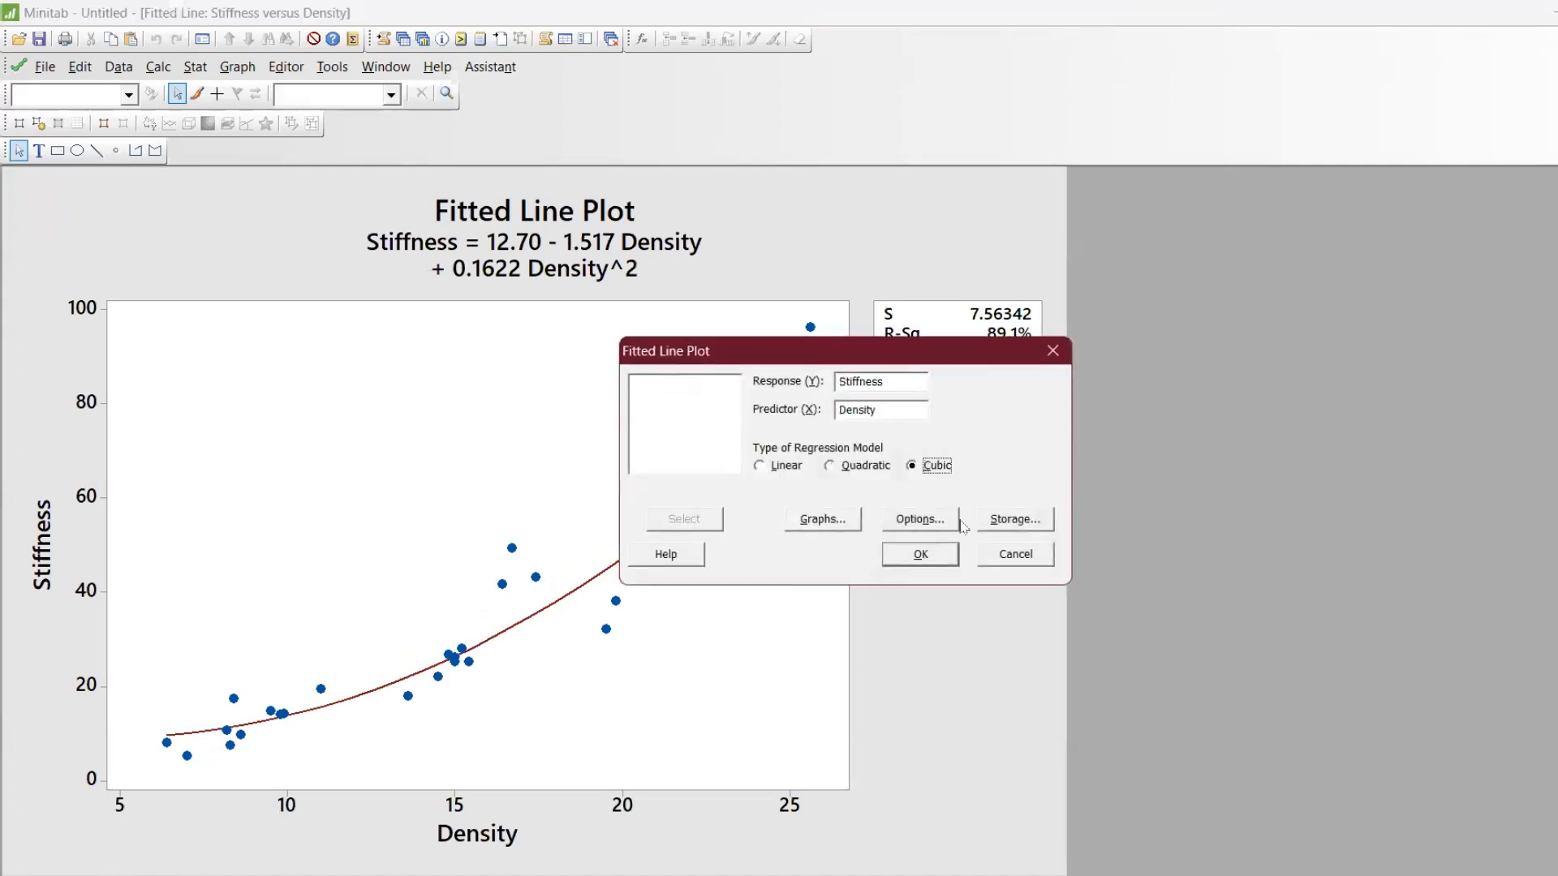
left_click(924, 560)
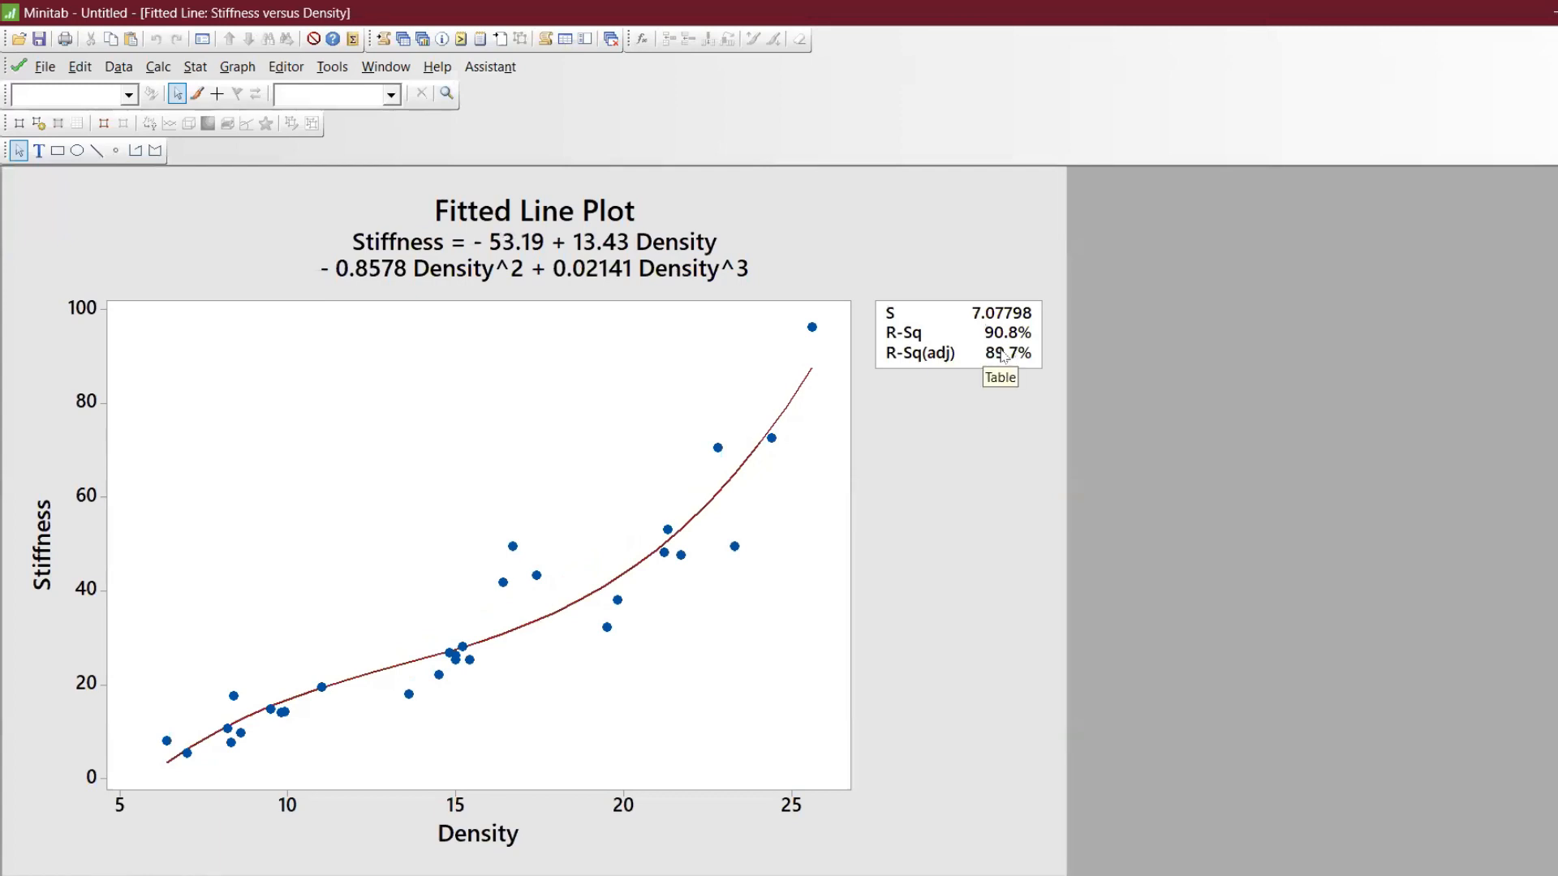
Rerun the Cubic fitted line plot of Stiffness with Log10 of Y and the confidence and prediction intervals displayed
key("ctrl+e")
left_click(938, 520)
left_click(635, 382)
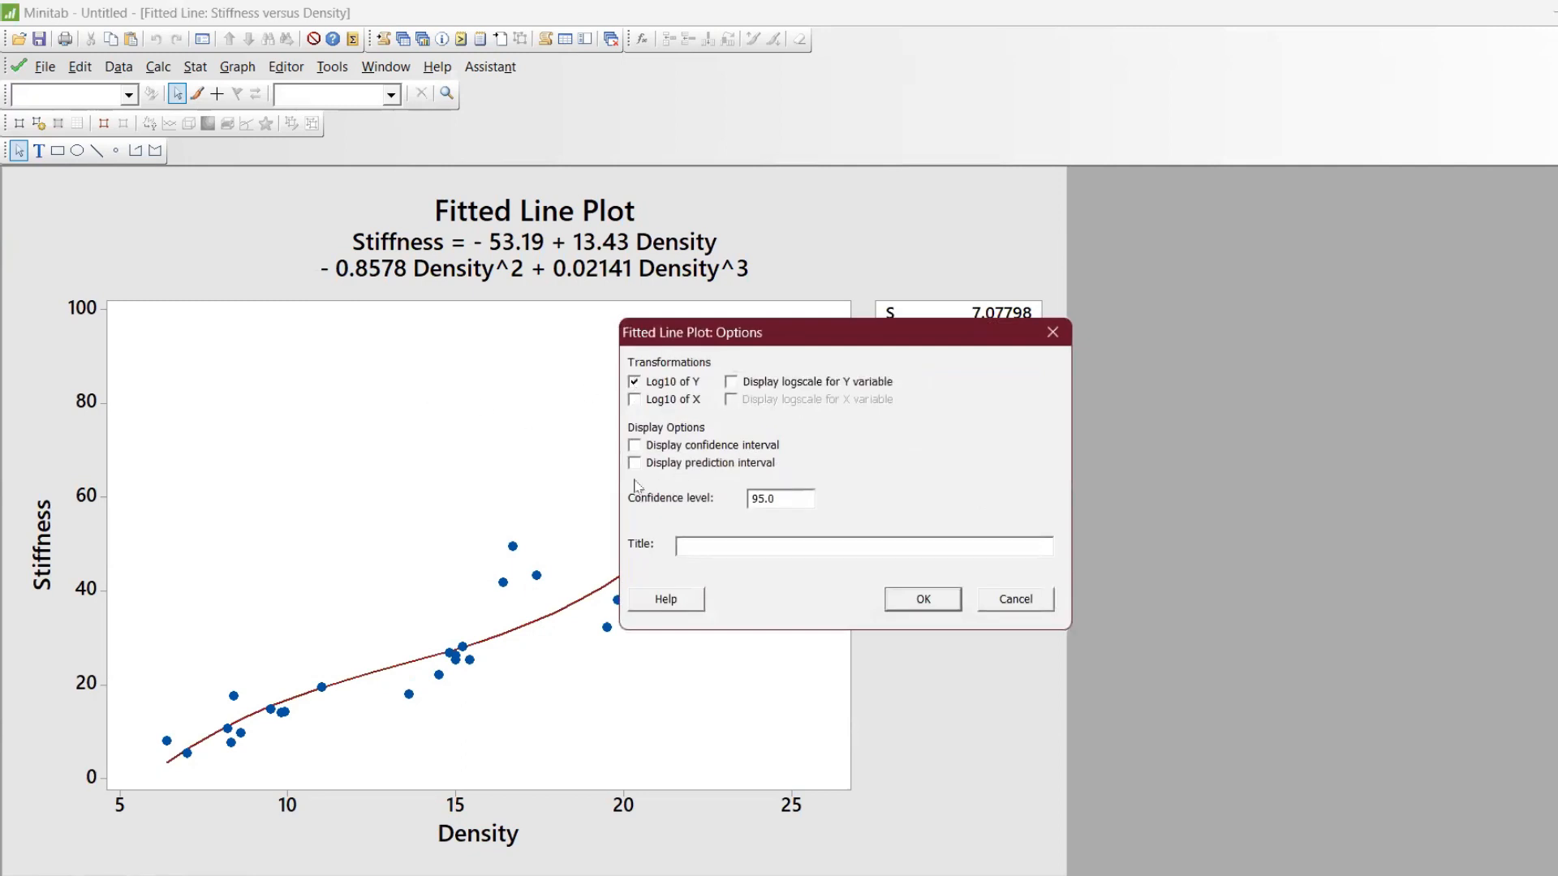
left_click(708, 466)
left_click(944, 605)
left_click(936, 552)
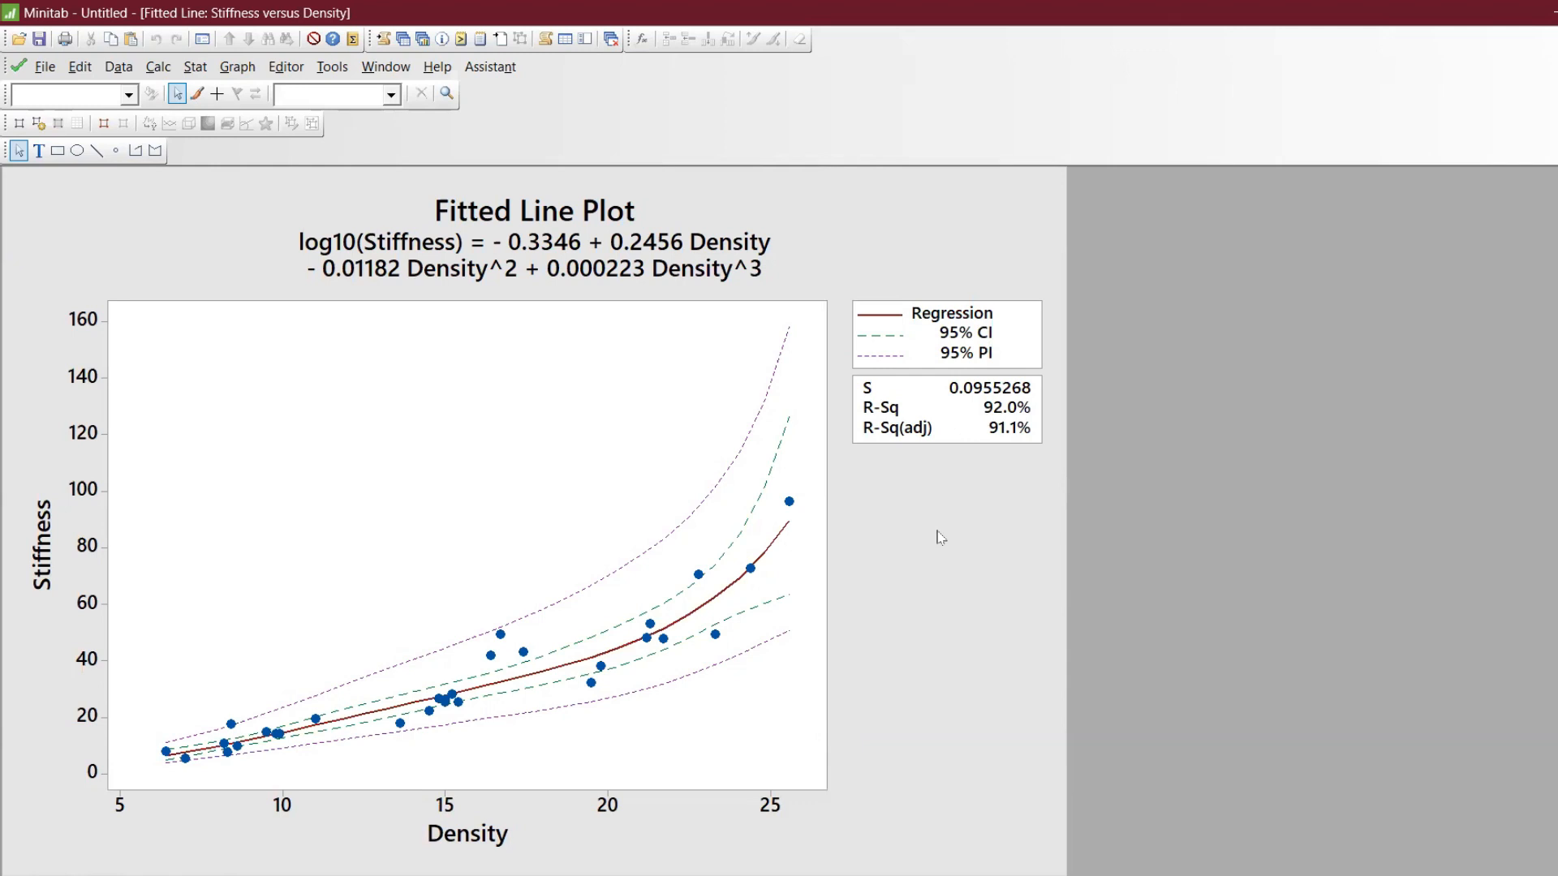
Check the Temp data on Excel sheet V54.2, and return to Minitab to rerun the Cubic fit with Temp as the response against Density
key("alt+Tab")
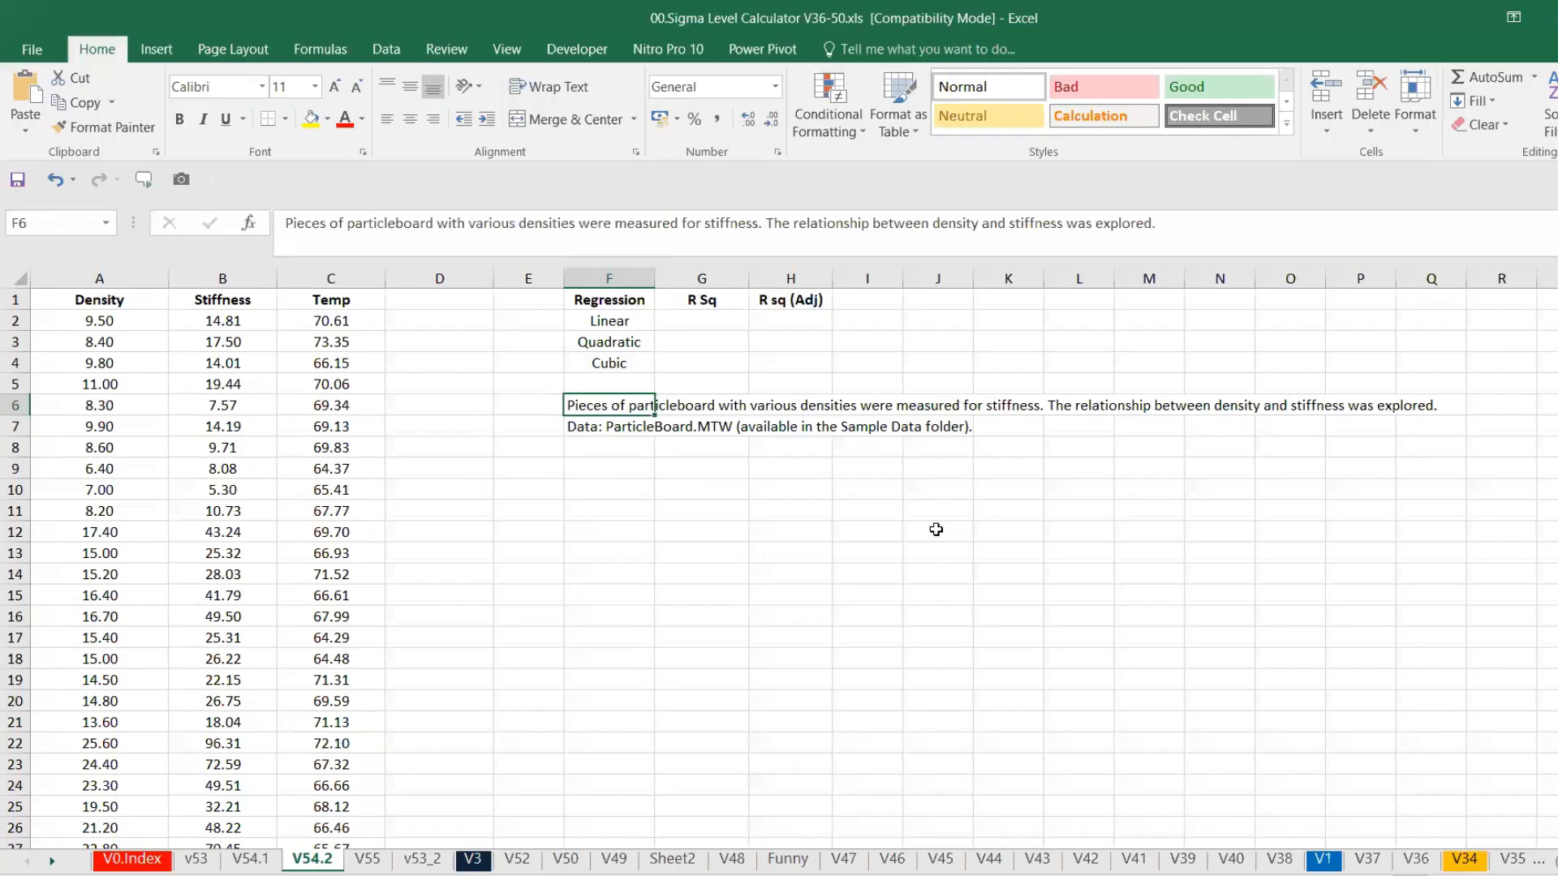
left_click(406, 471)
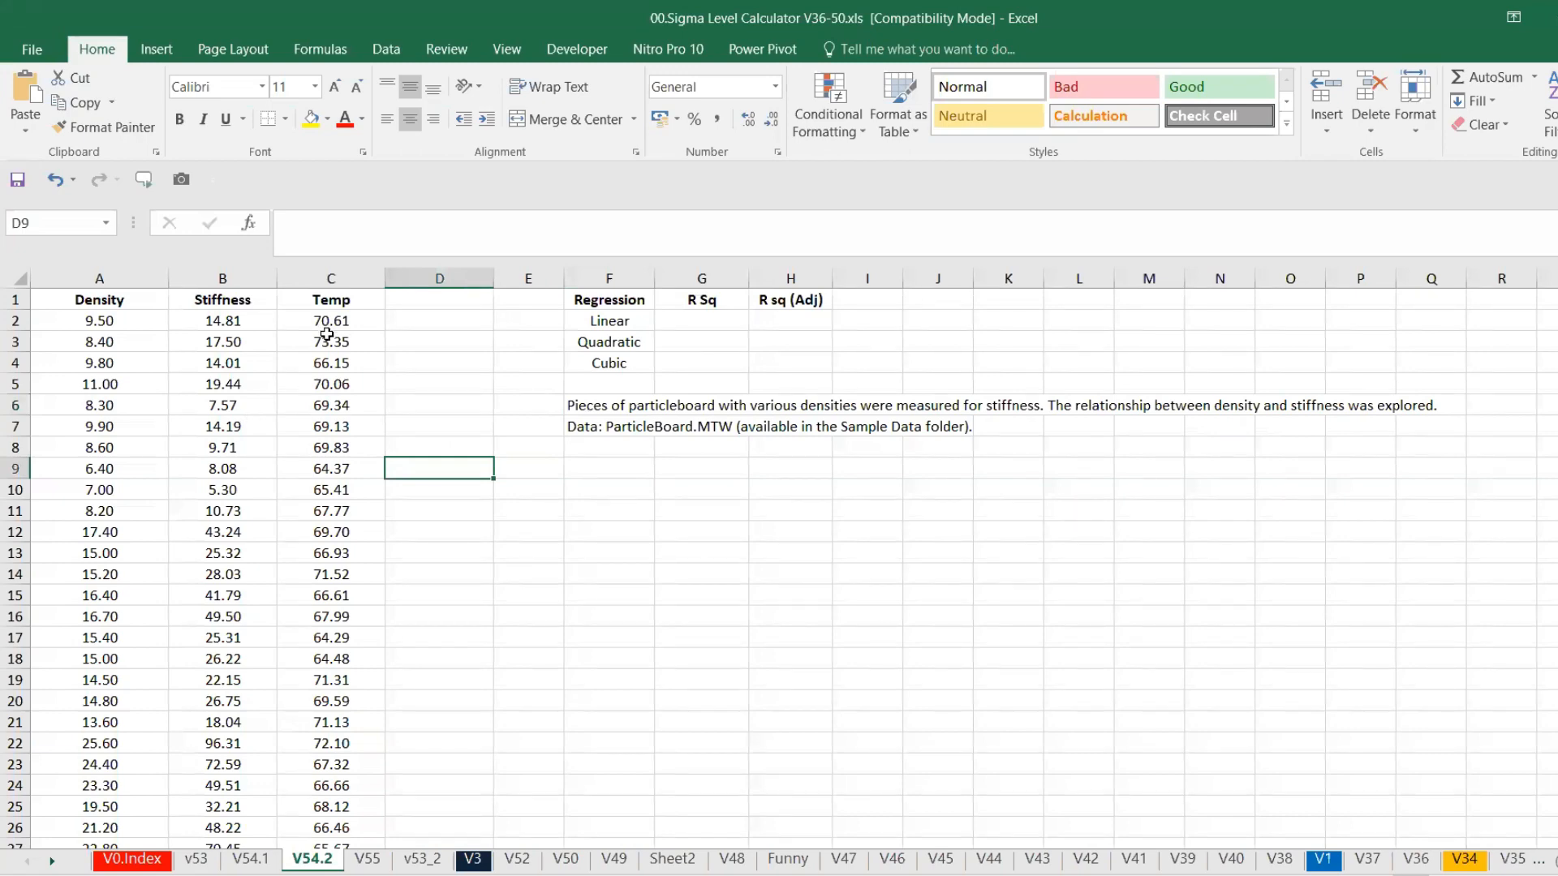
key("alt+Tab")
key("ctrl+e")
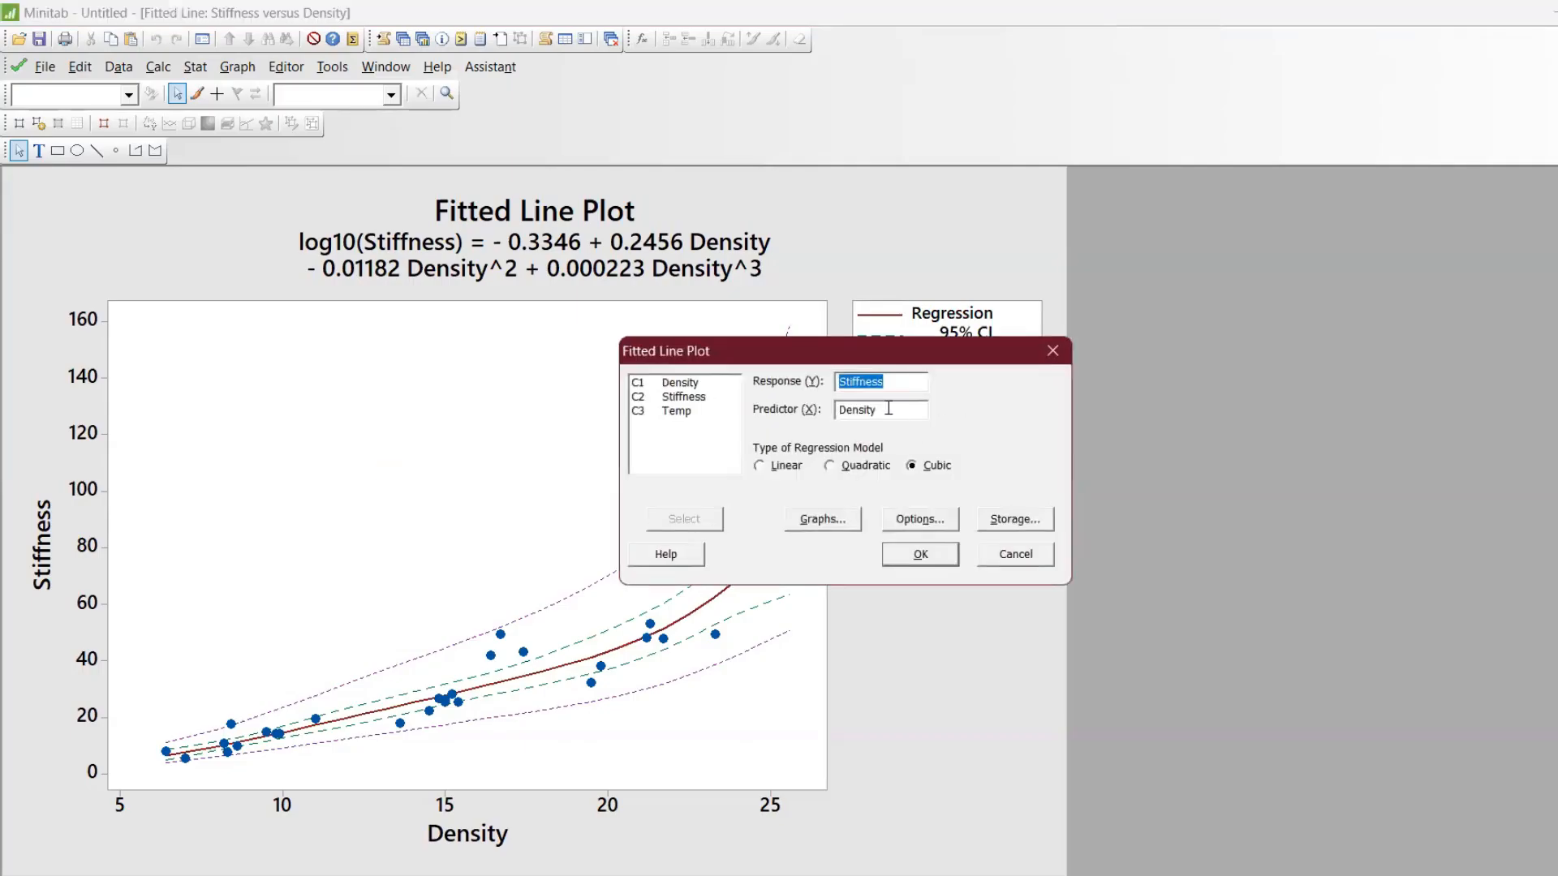
key("Delete")
left_click(697, 412)
double_click(697, 412)
left_click(902, 552)
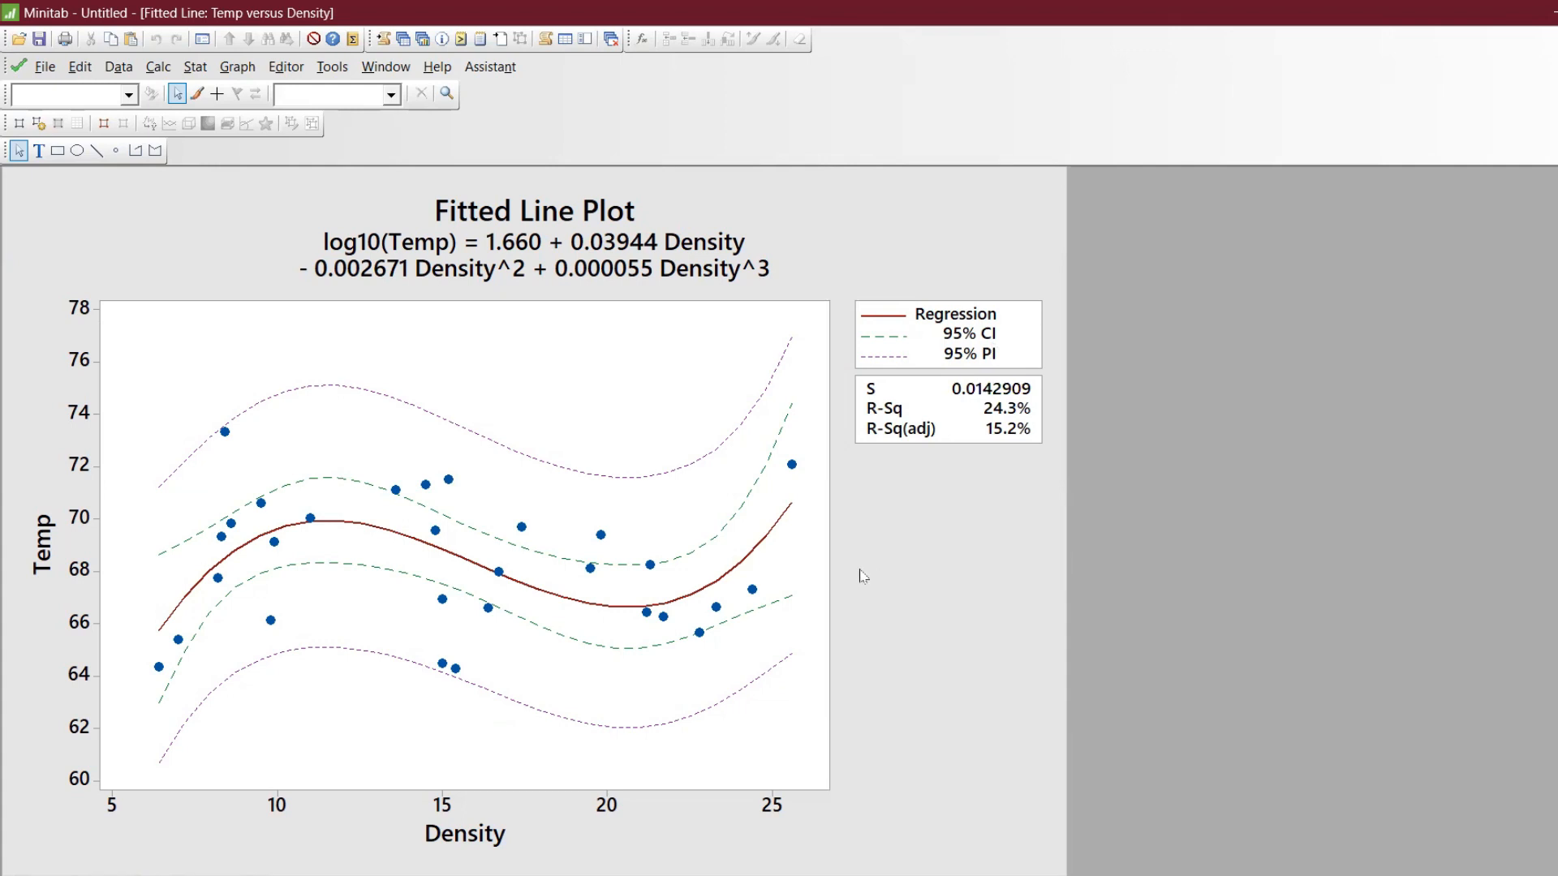
Refit the Temp versus Density fitted line plot as a Linear model
key("ctrl+e")
left_click(759, 465)
left_click(919, 553)
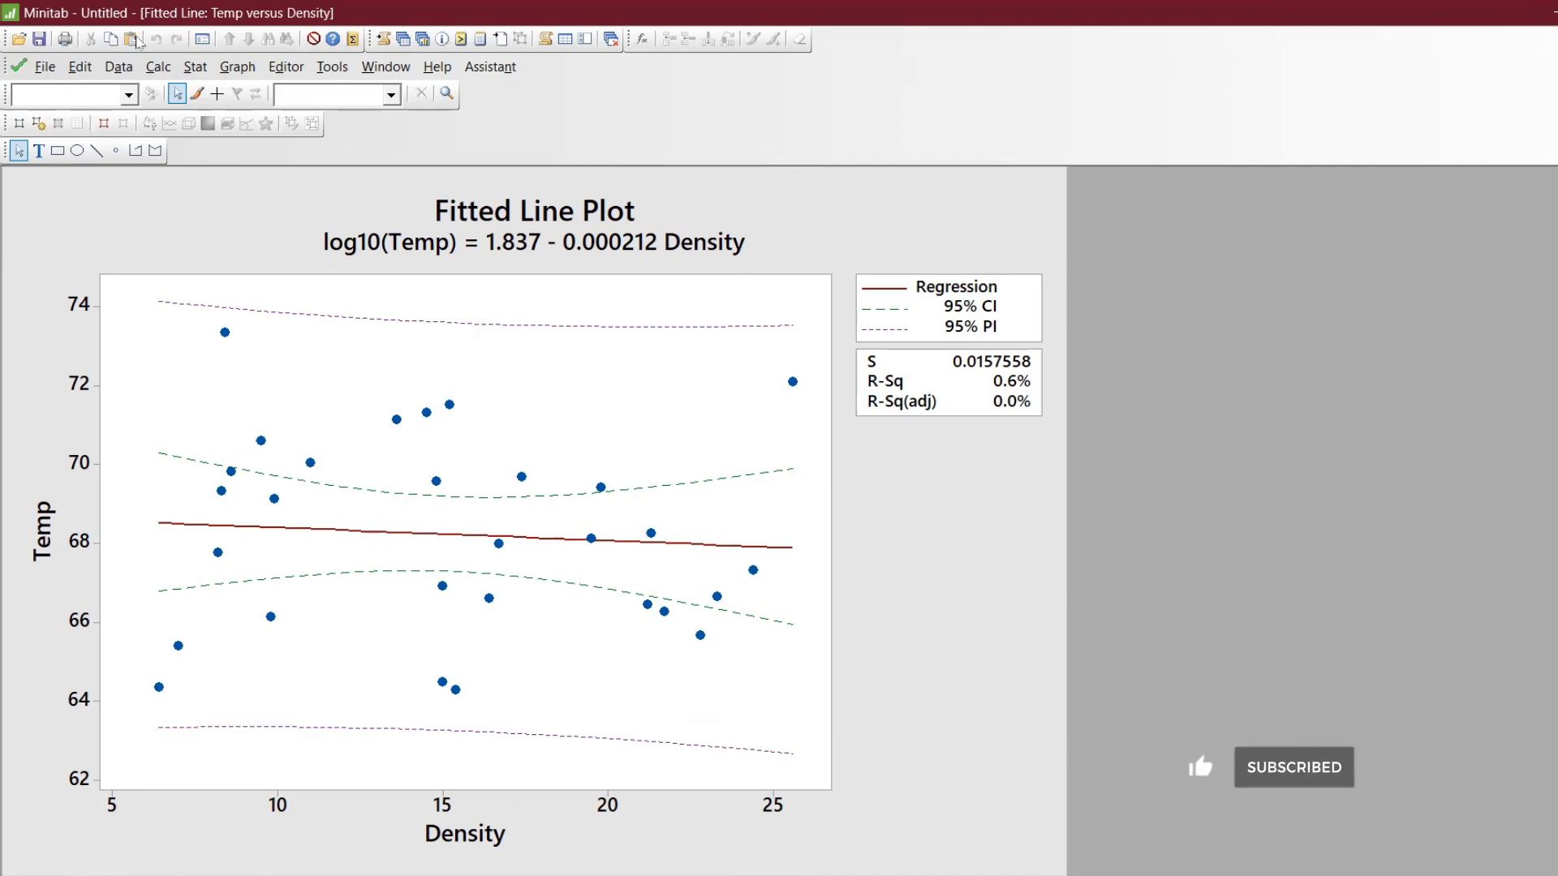
left_click(195, 67)
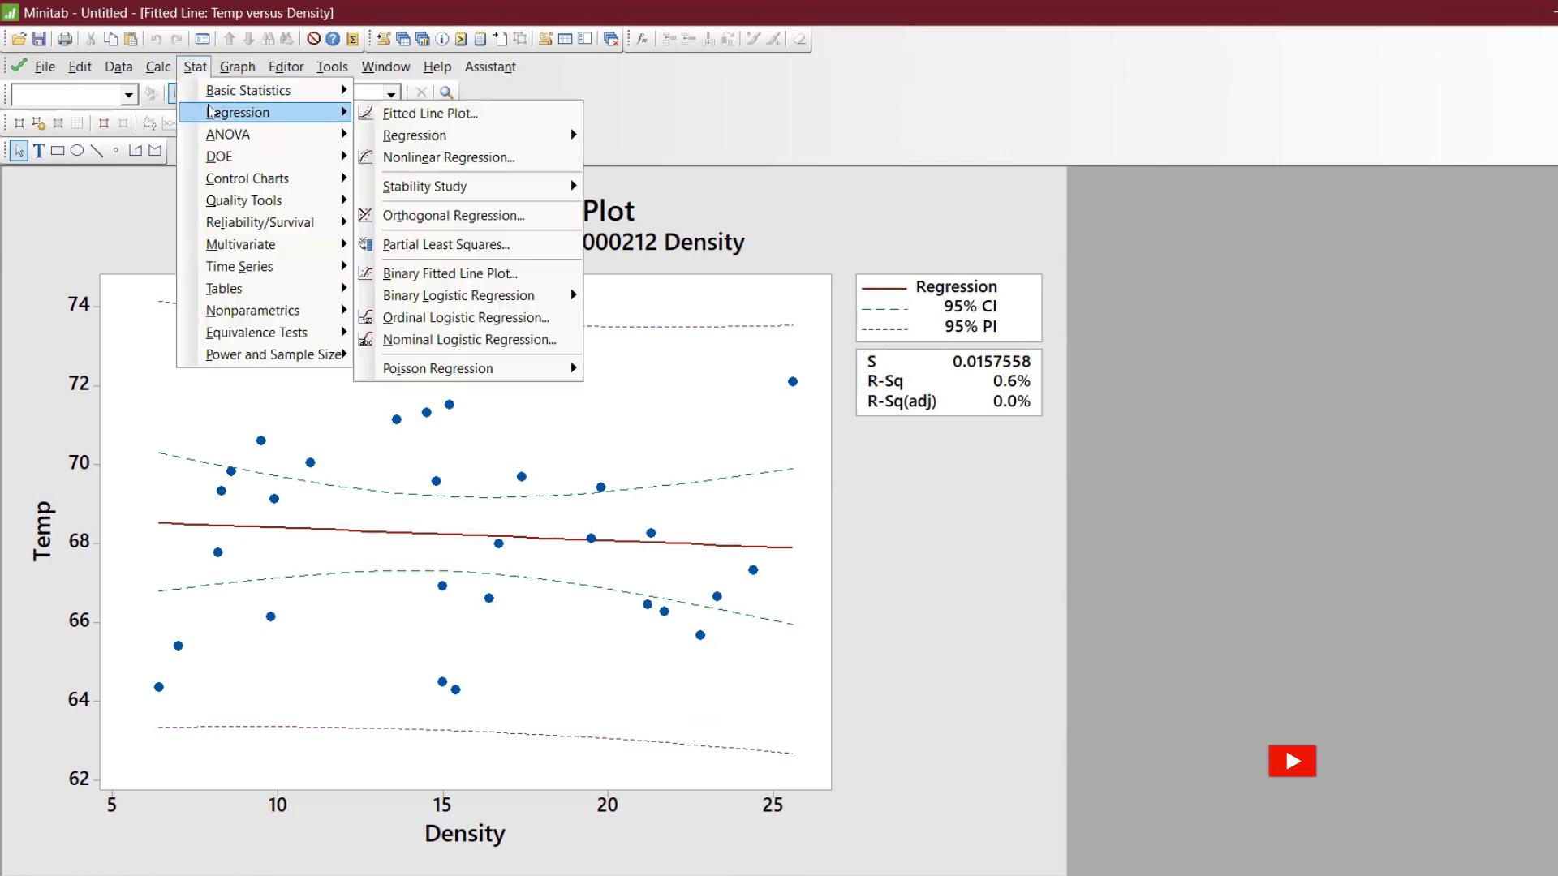
key("Escape")
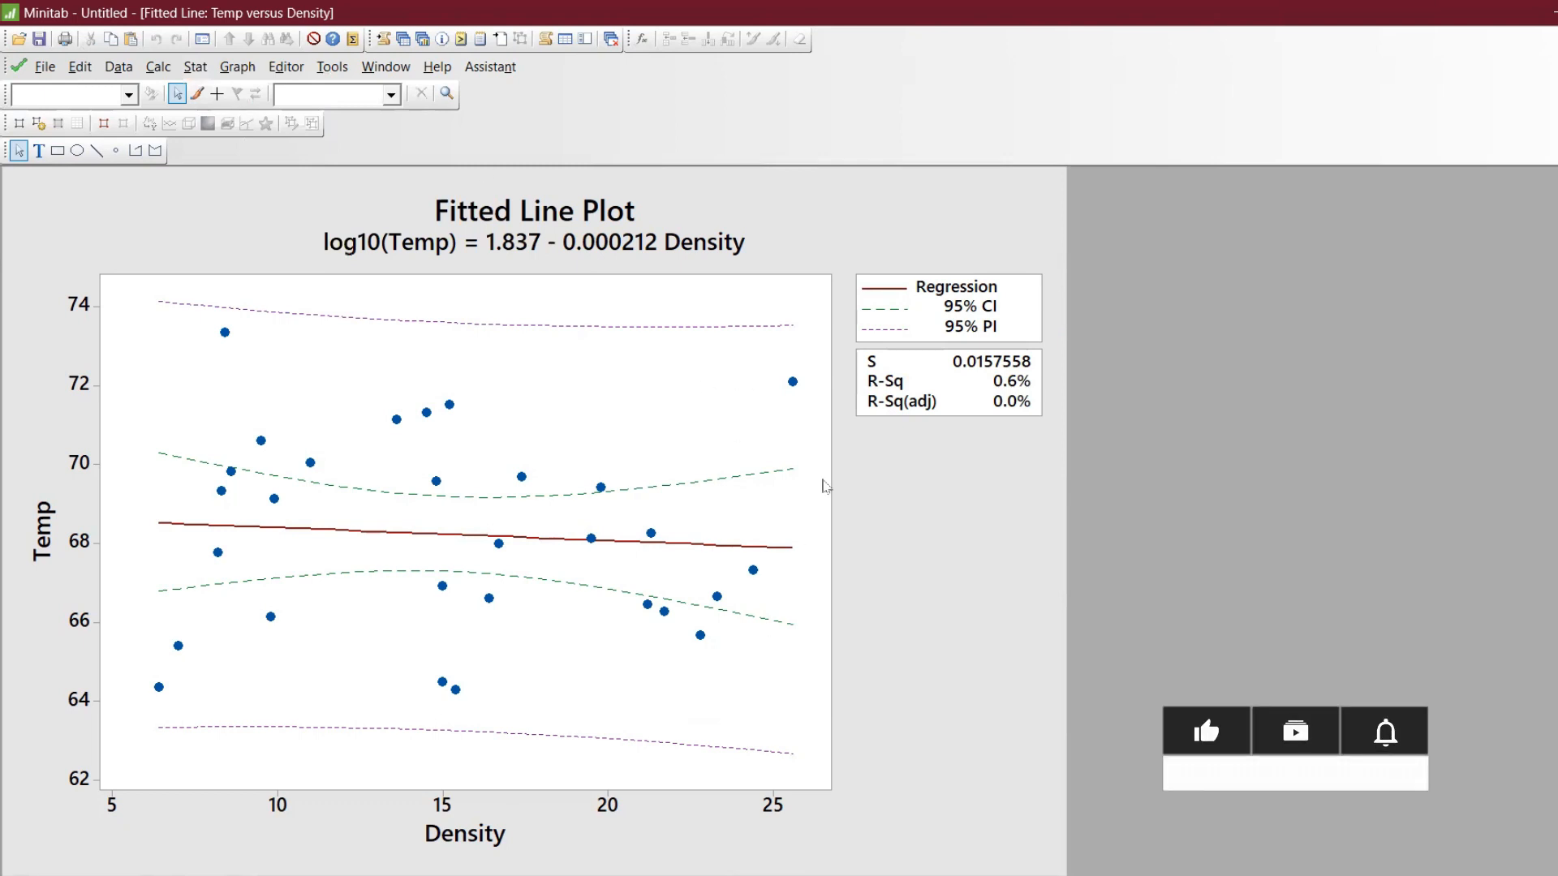
Switch to the Sigma Level Calculator workbook in Excel and insert a column at E on sheet V54.2, before the Regression table
mouse_move(889, 872)
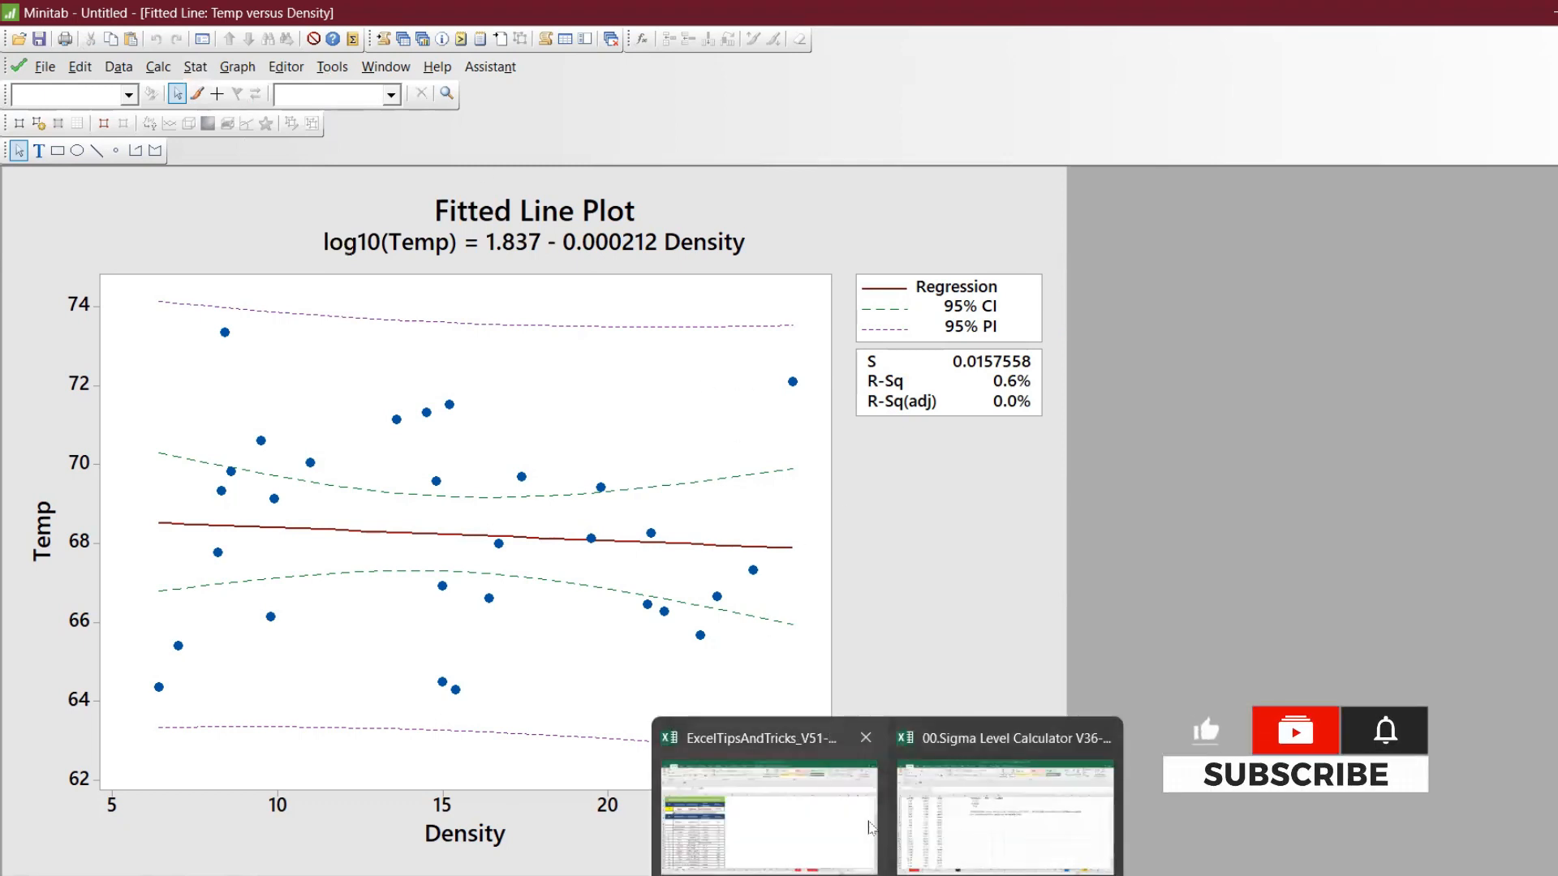
left_click(903, 822)
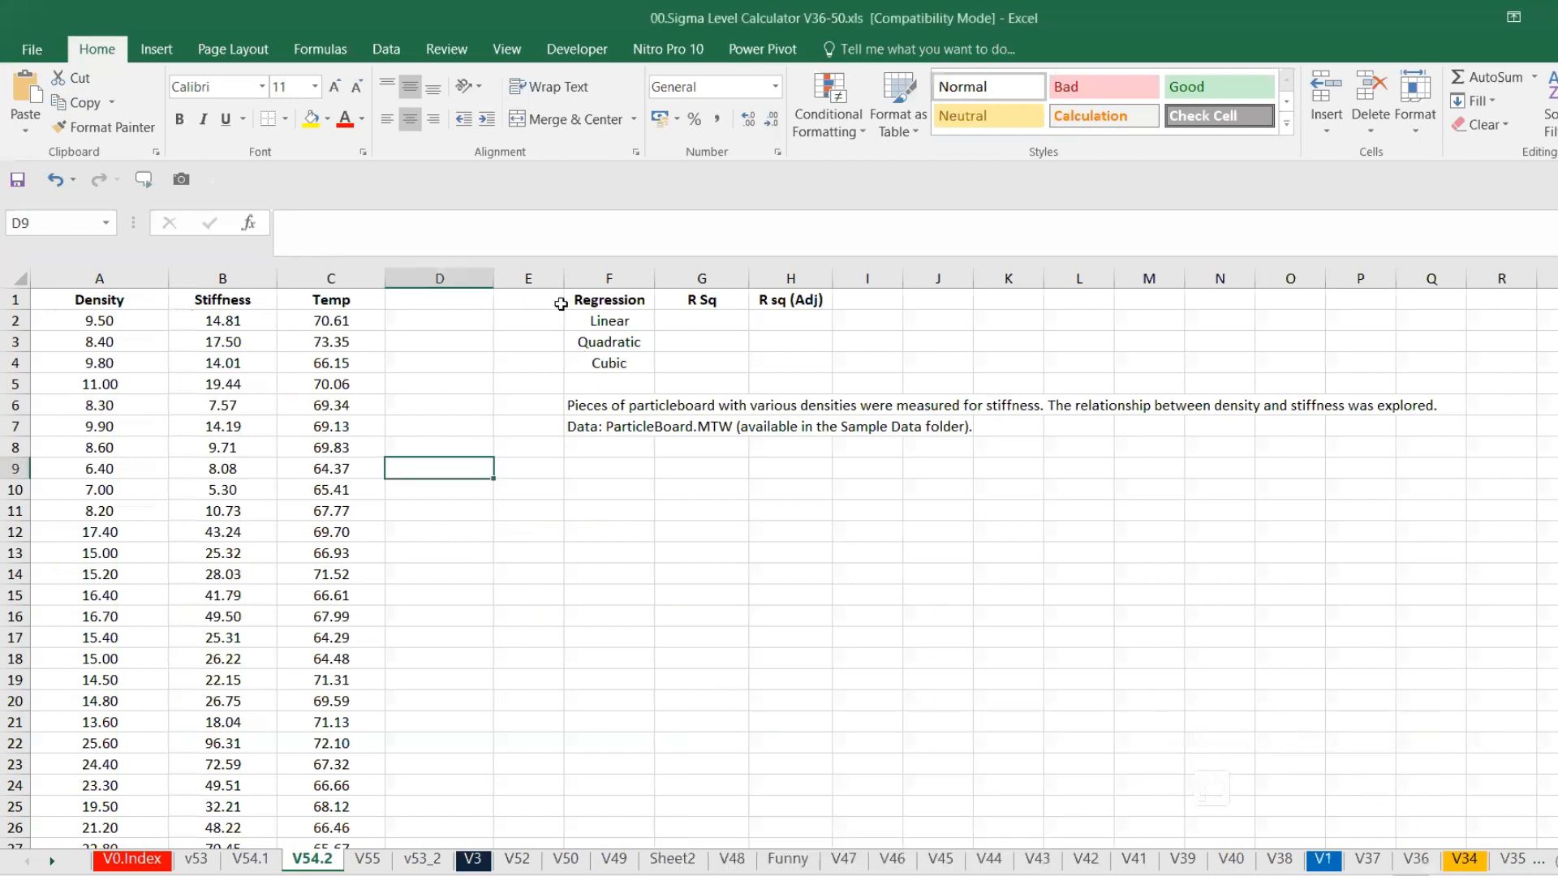
left_click(528, 278)
right_click(532, 280)
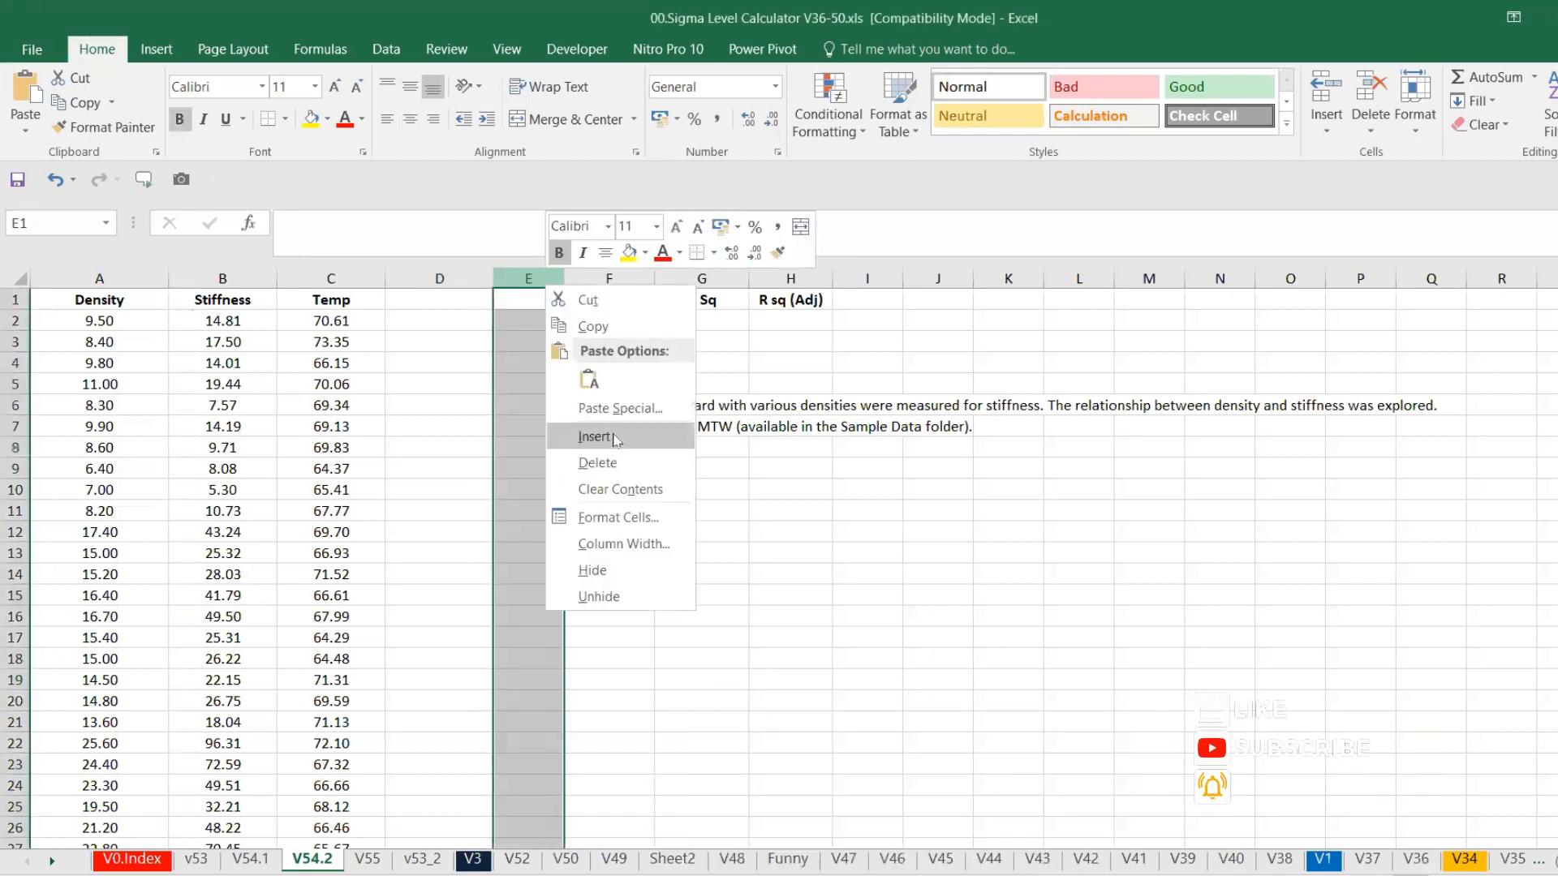
left_click(577, 438)
left_click(429, 392)
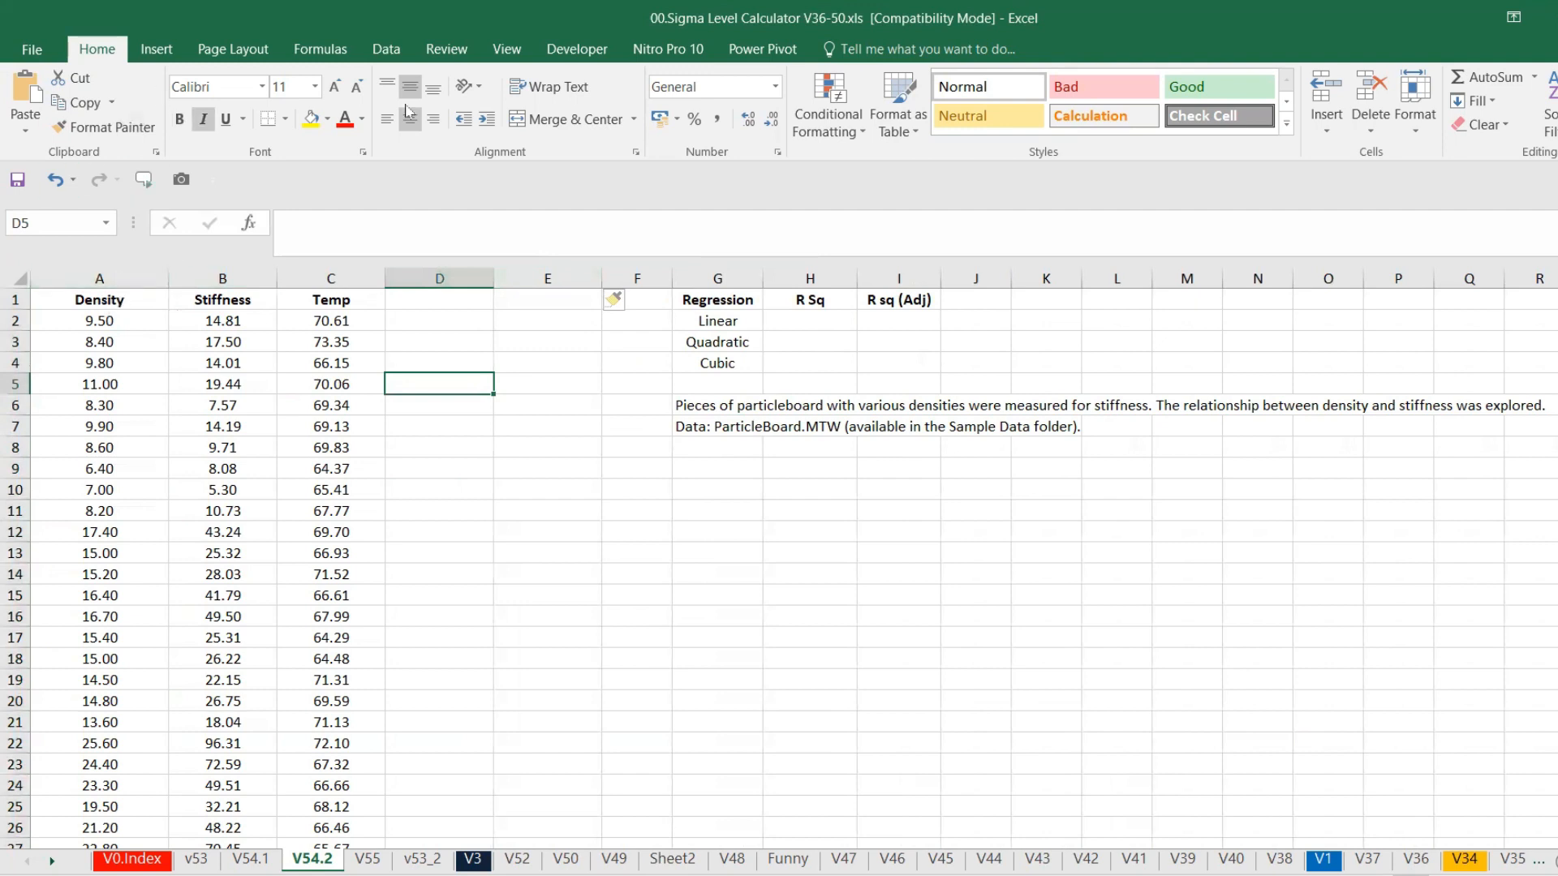
Start a Regression from the Data Analysis tools and set the Y range to the Stiffness values B2:B30
left_click(386, 49)
left_click(1510, 77)
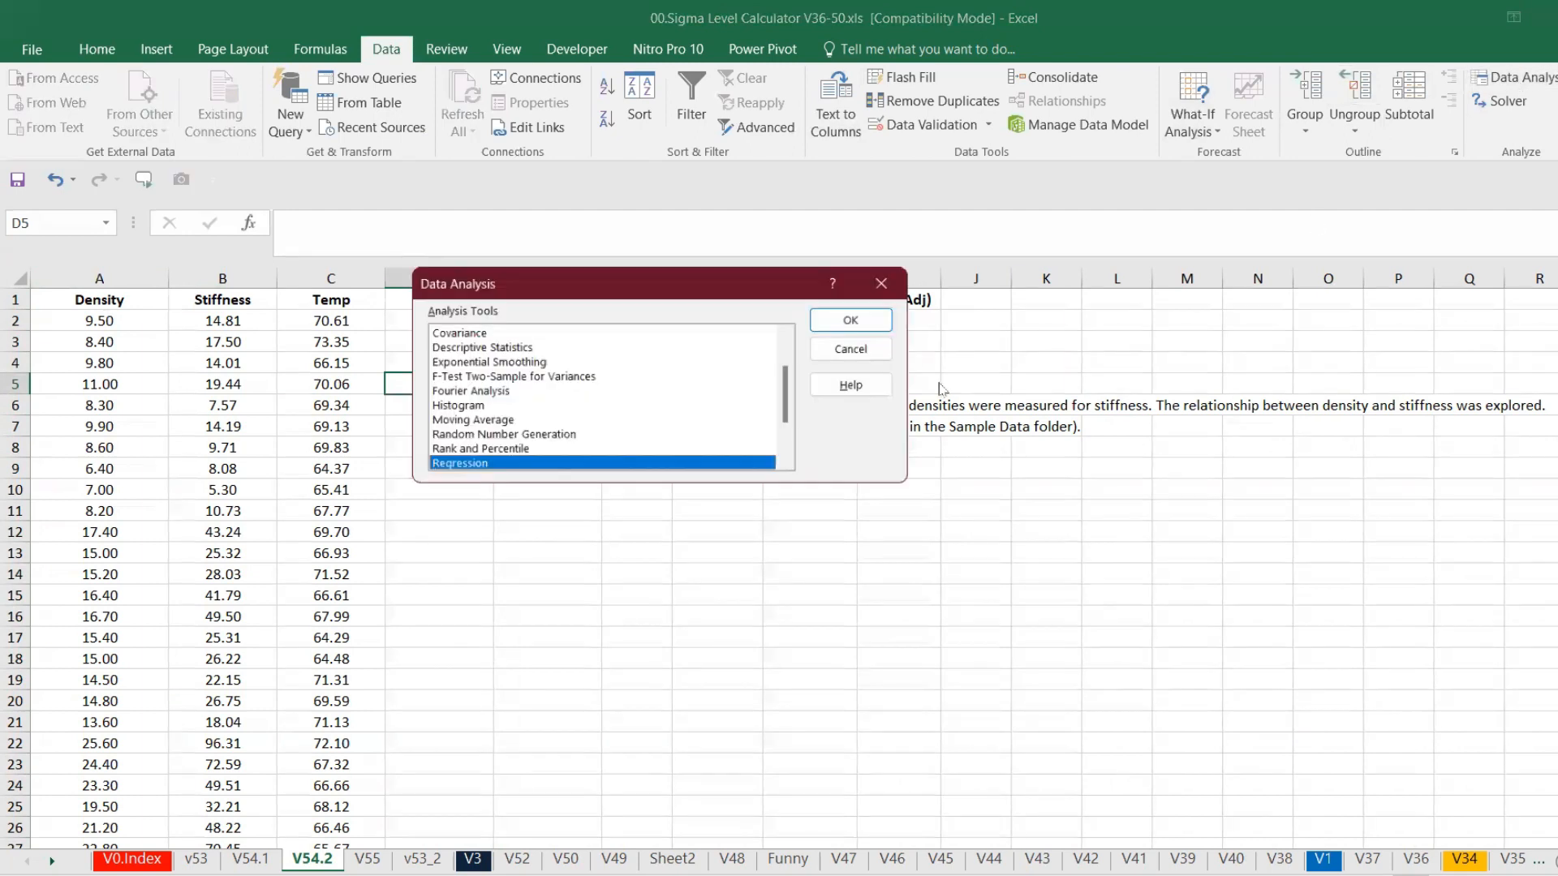
left_click(857, 318)
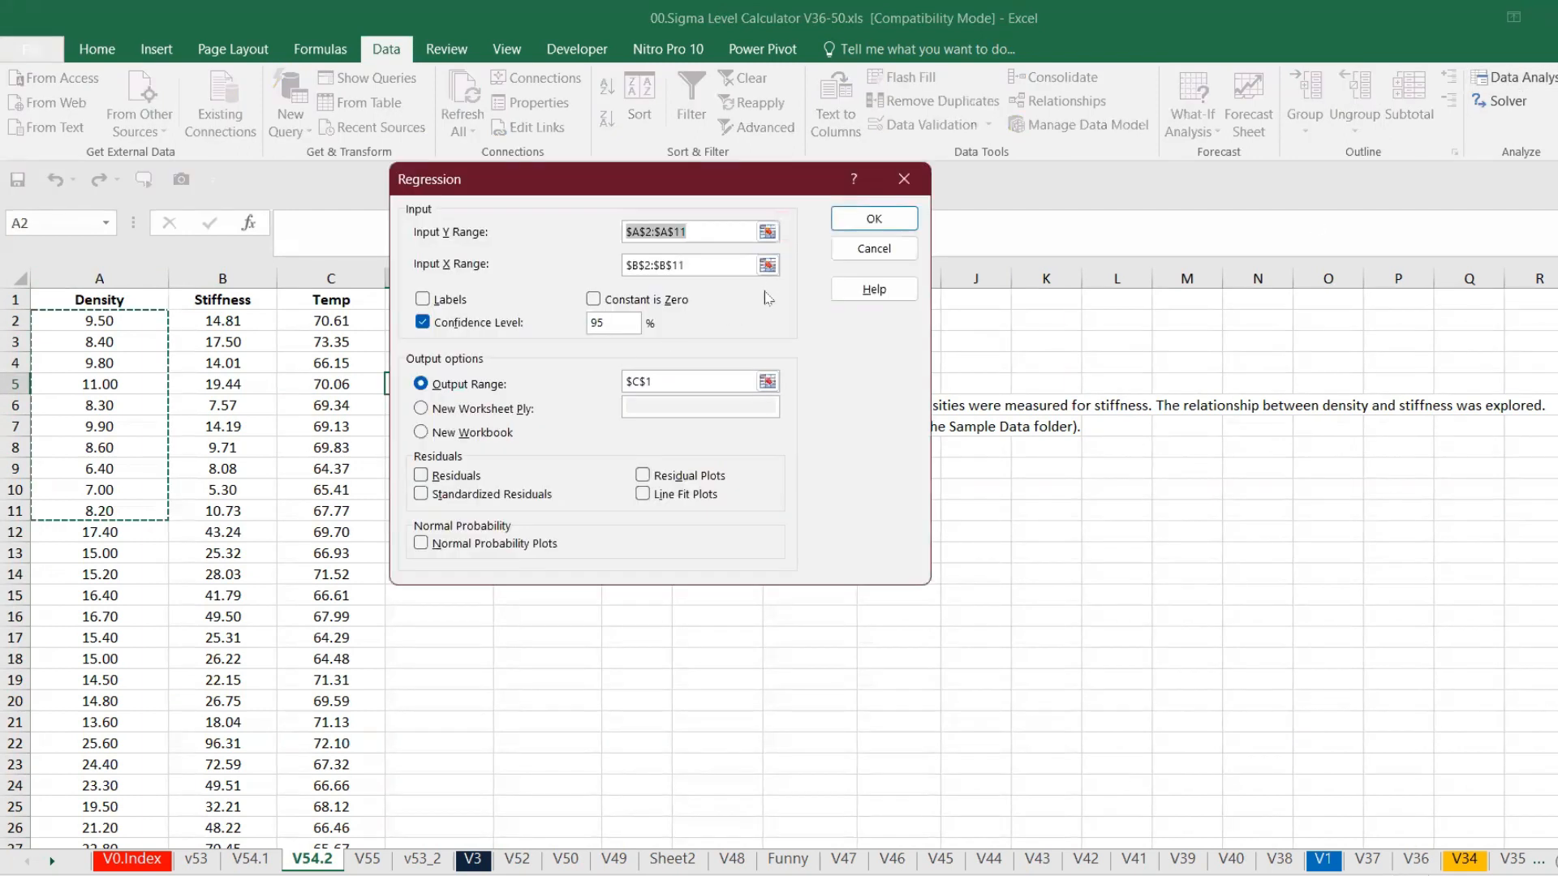
left_click(767, 232)
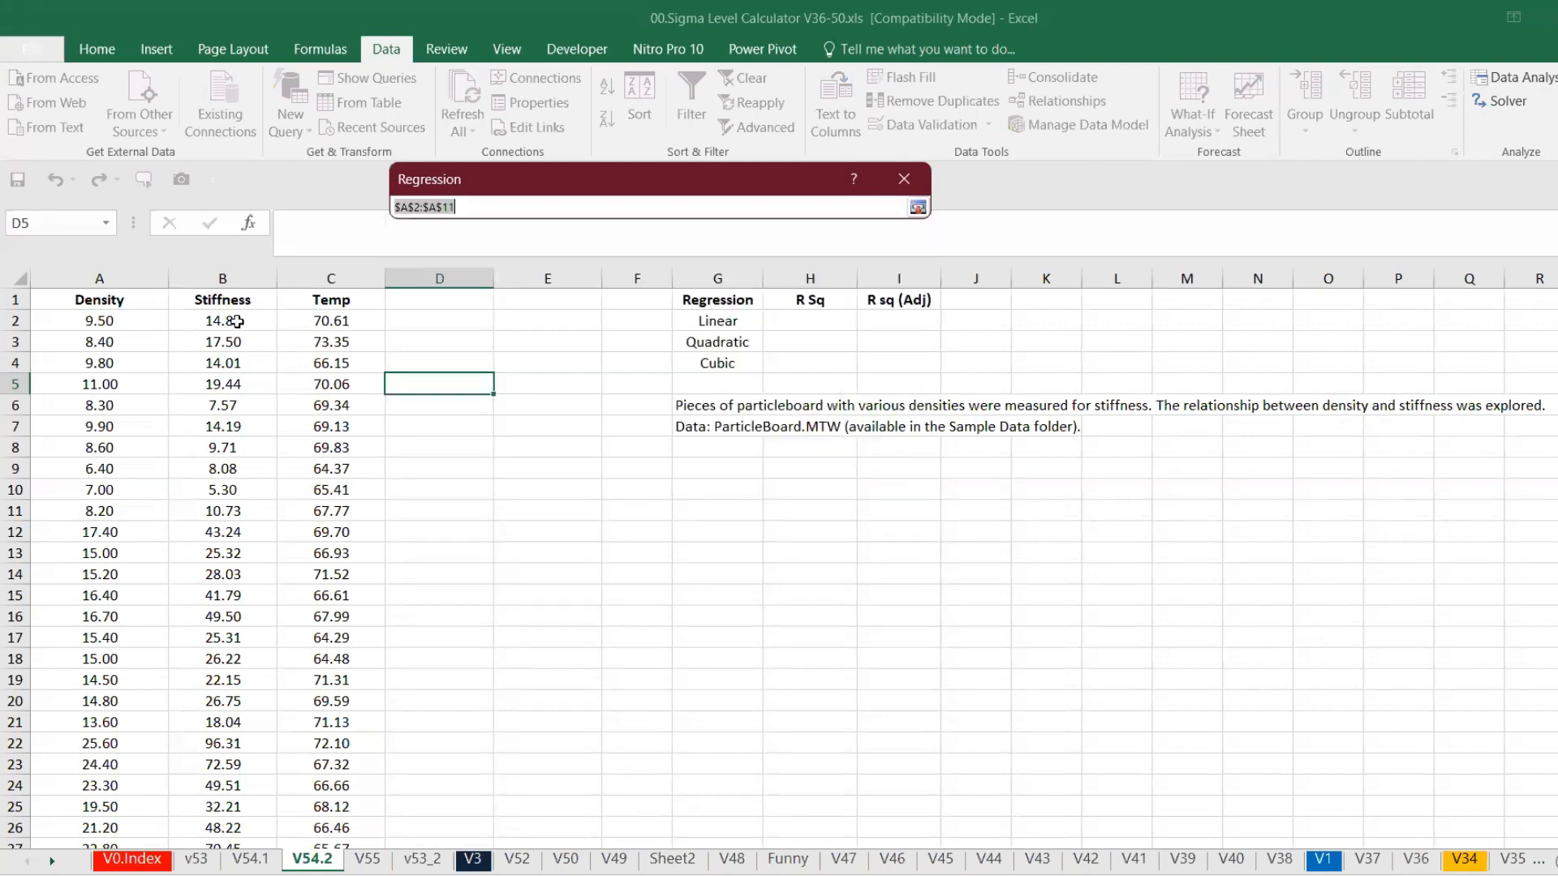
left_click(918, 208)
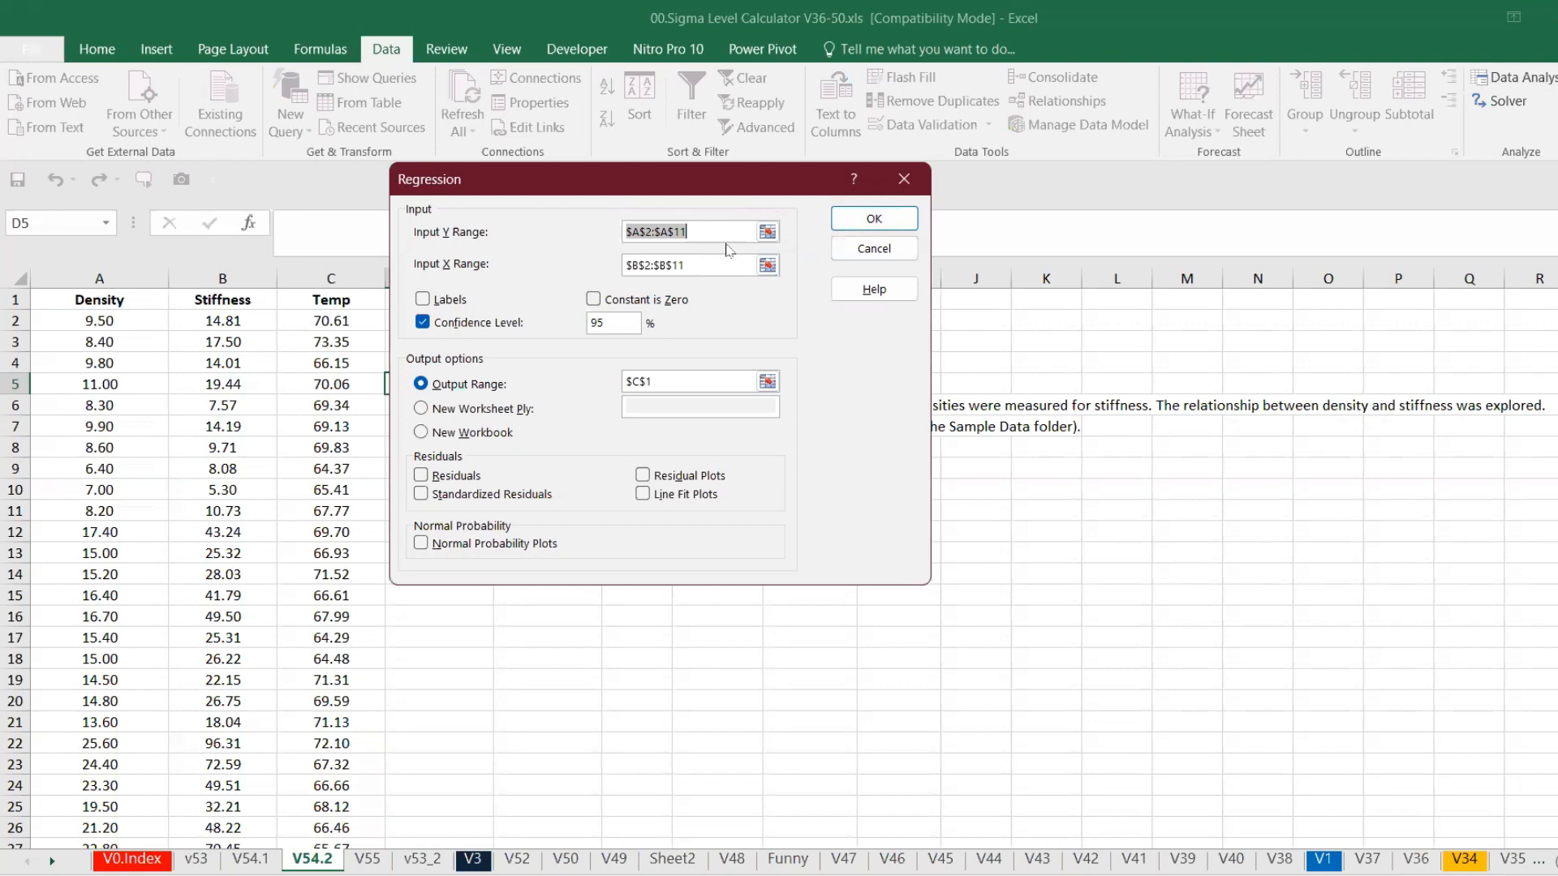
key("Delete")
left_click(767, 232)
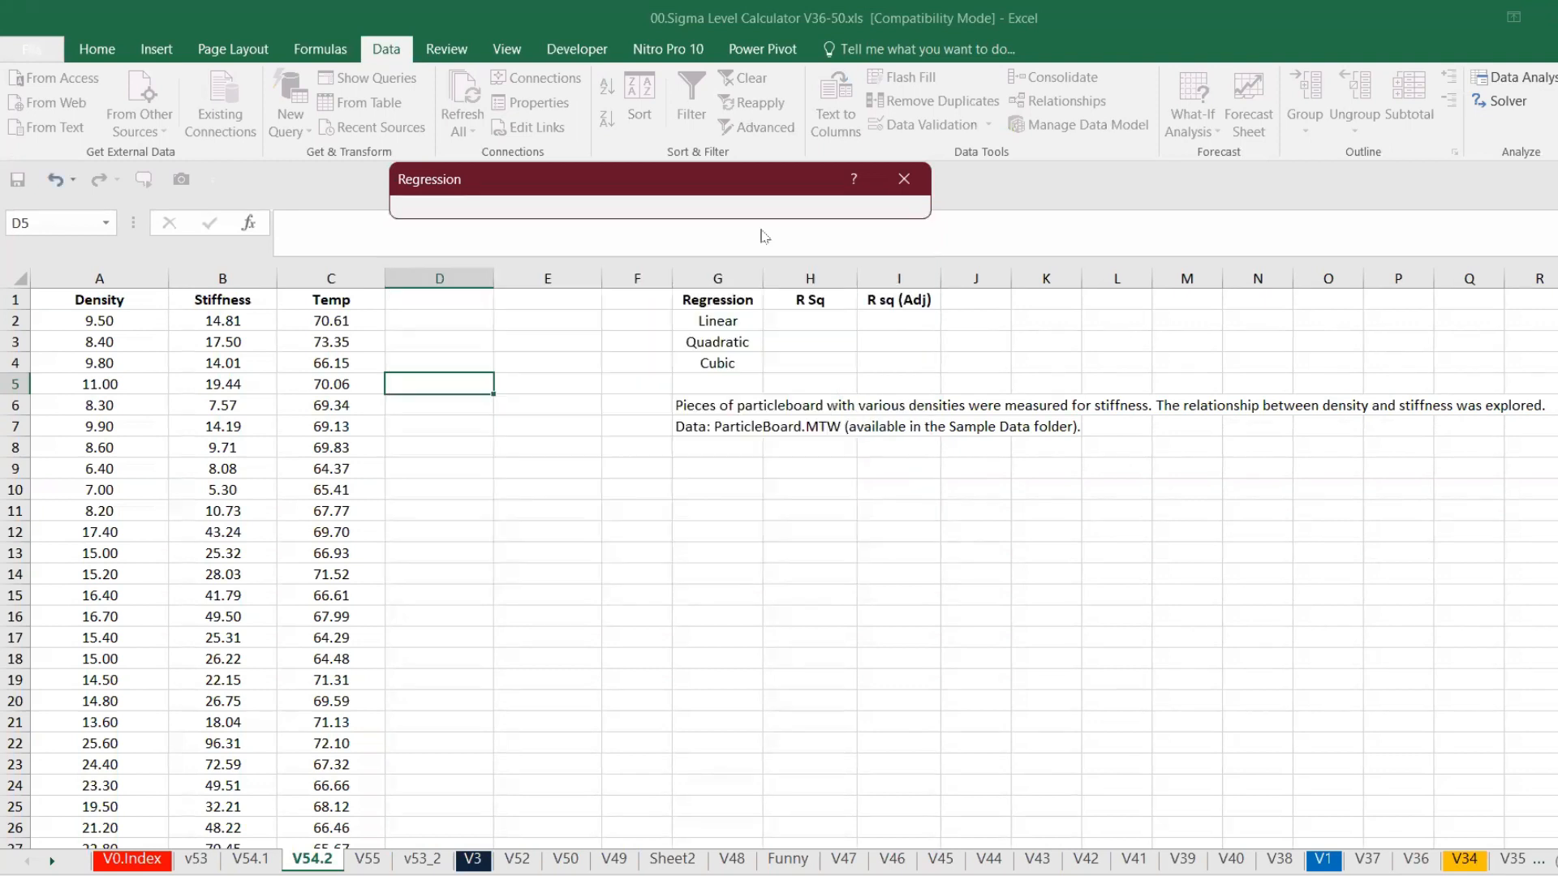
left_click_drag(250, 313, 275, 765)
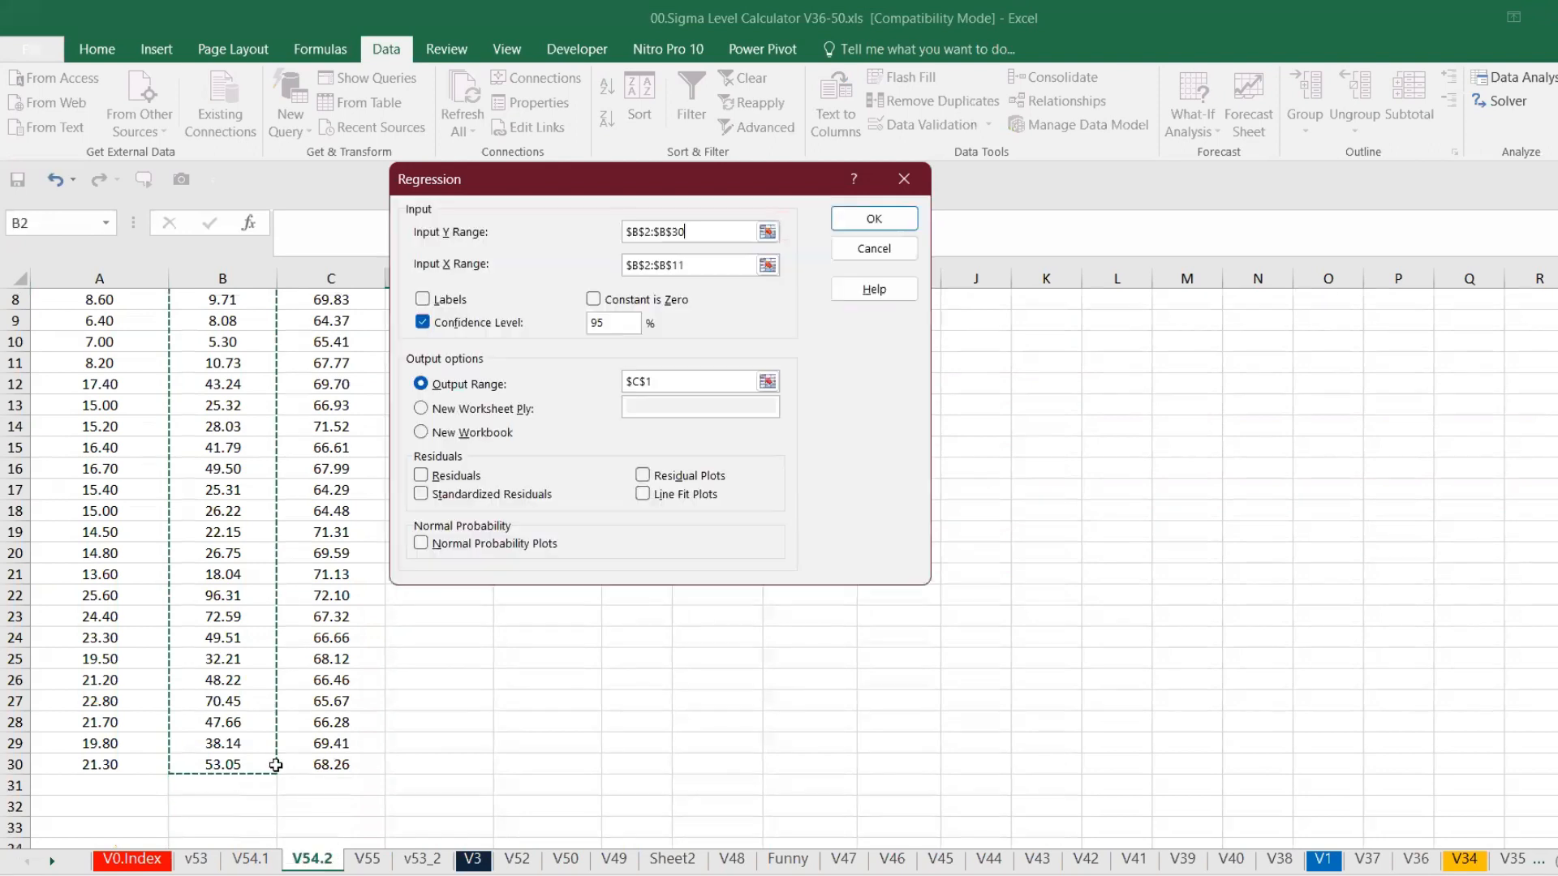
Set the X range to A2:A30, run the regression over the existing data at C1, and try to undo the output
left_click(738, 265)
key("BackSpace")
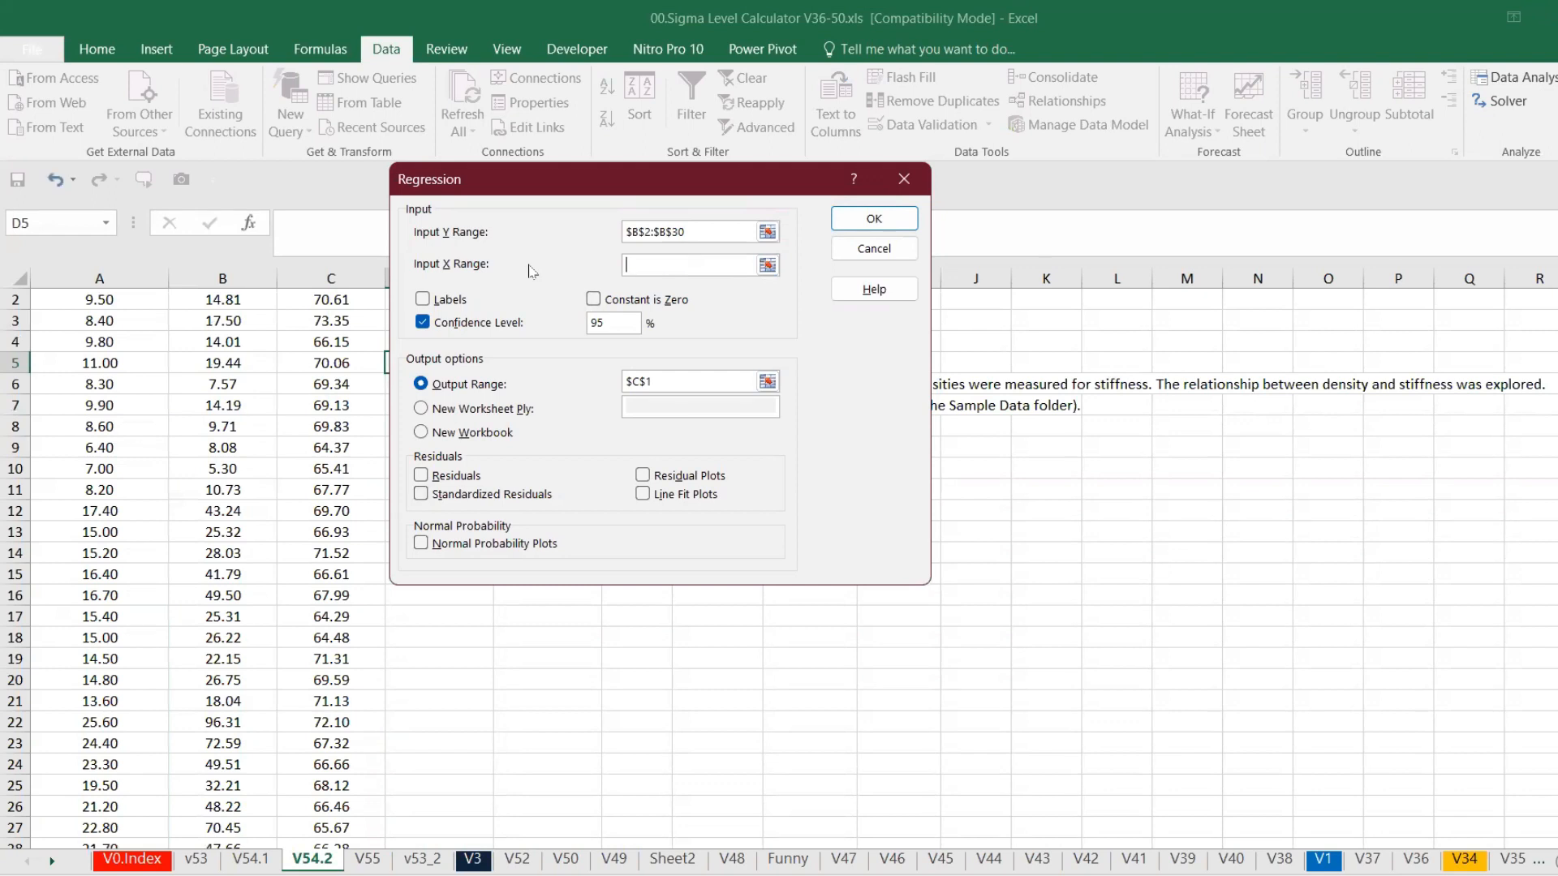
scroll(43, 305, "up", 1)
left_click_drag(136, 319, 133, 786)
key("Return")
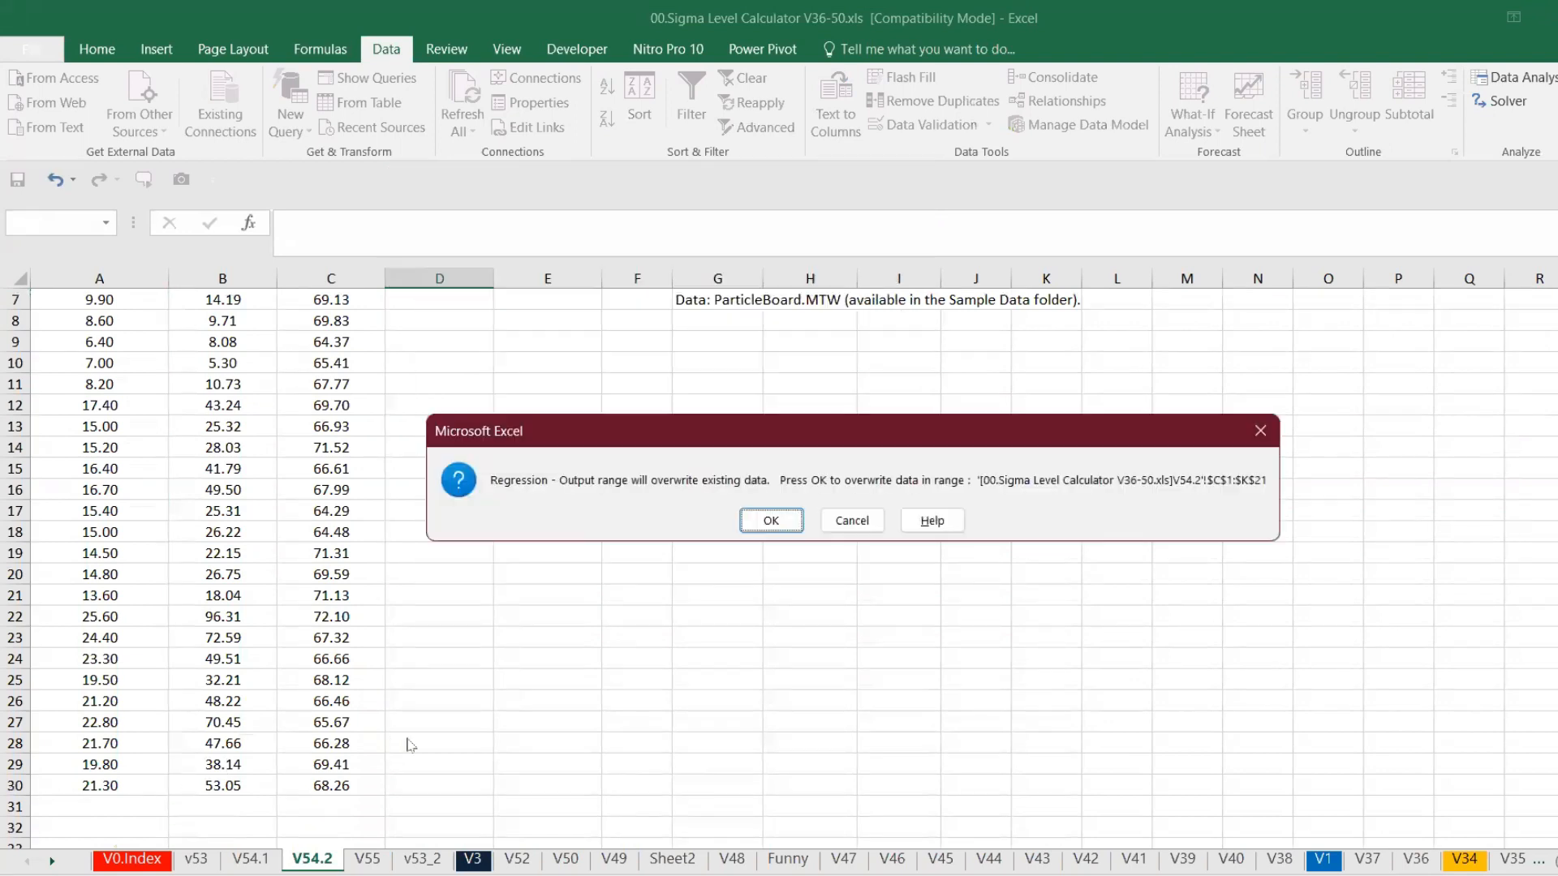
left_click(798, 519)
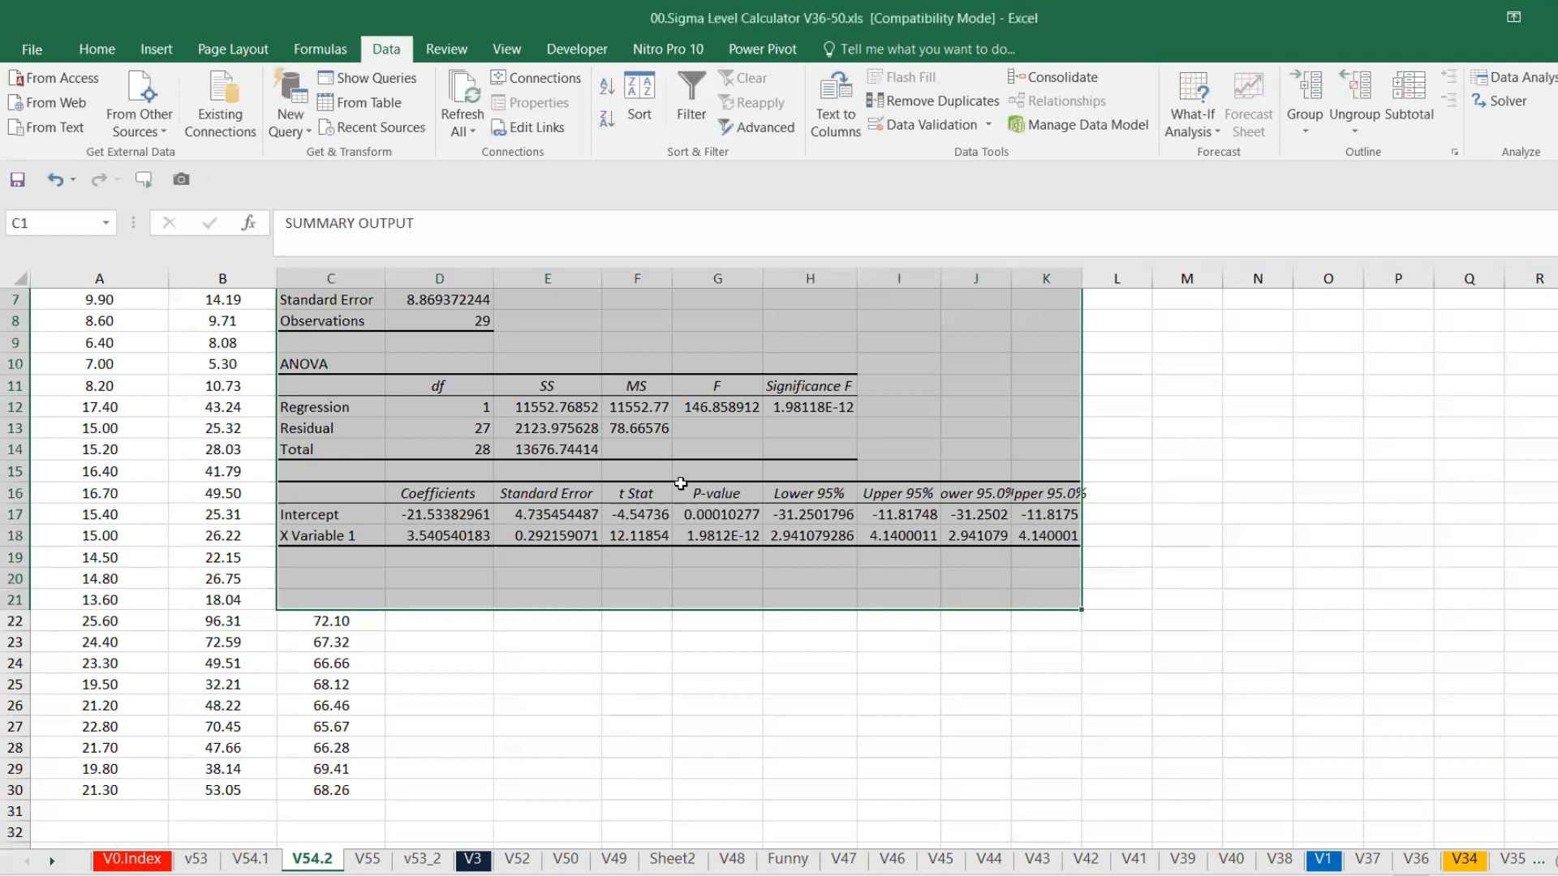
key("ctrl+z")
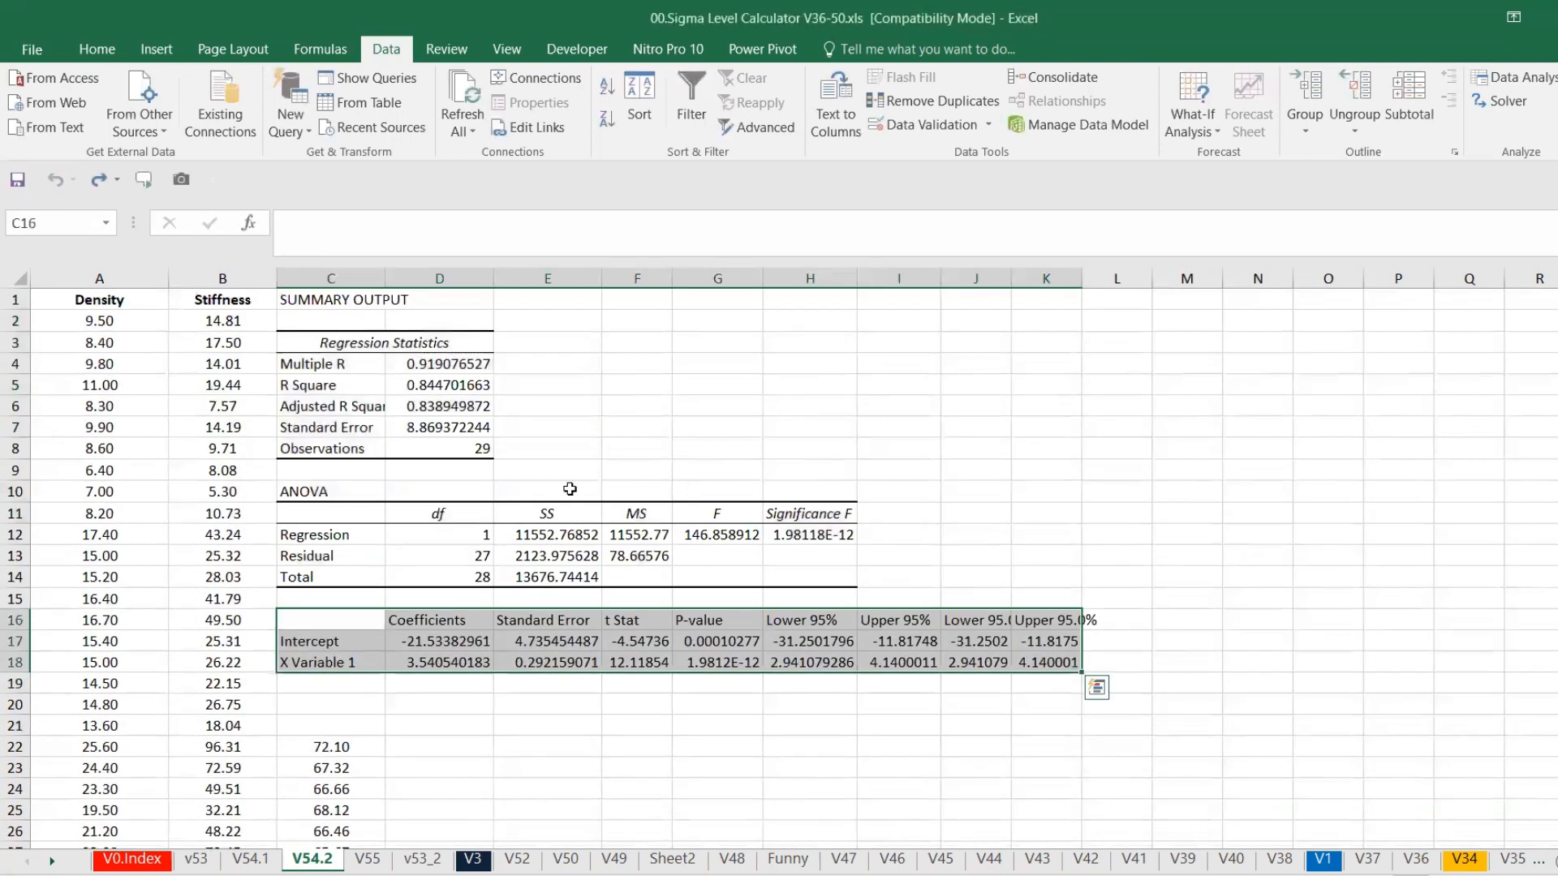
left_click(613, 421)
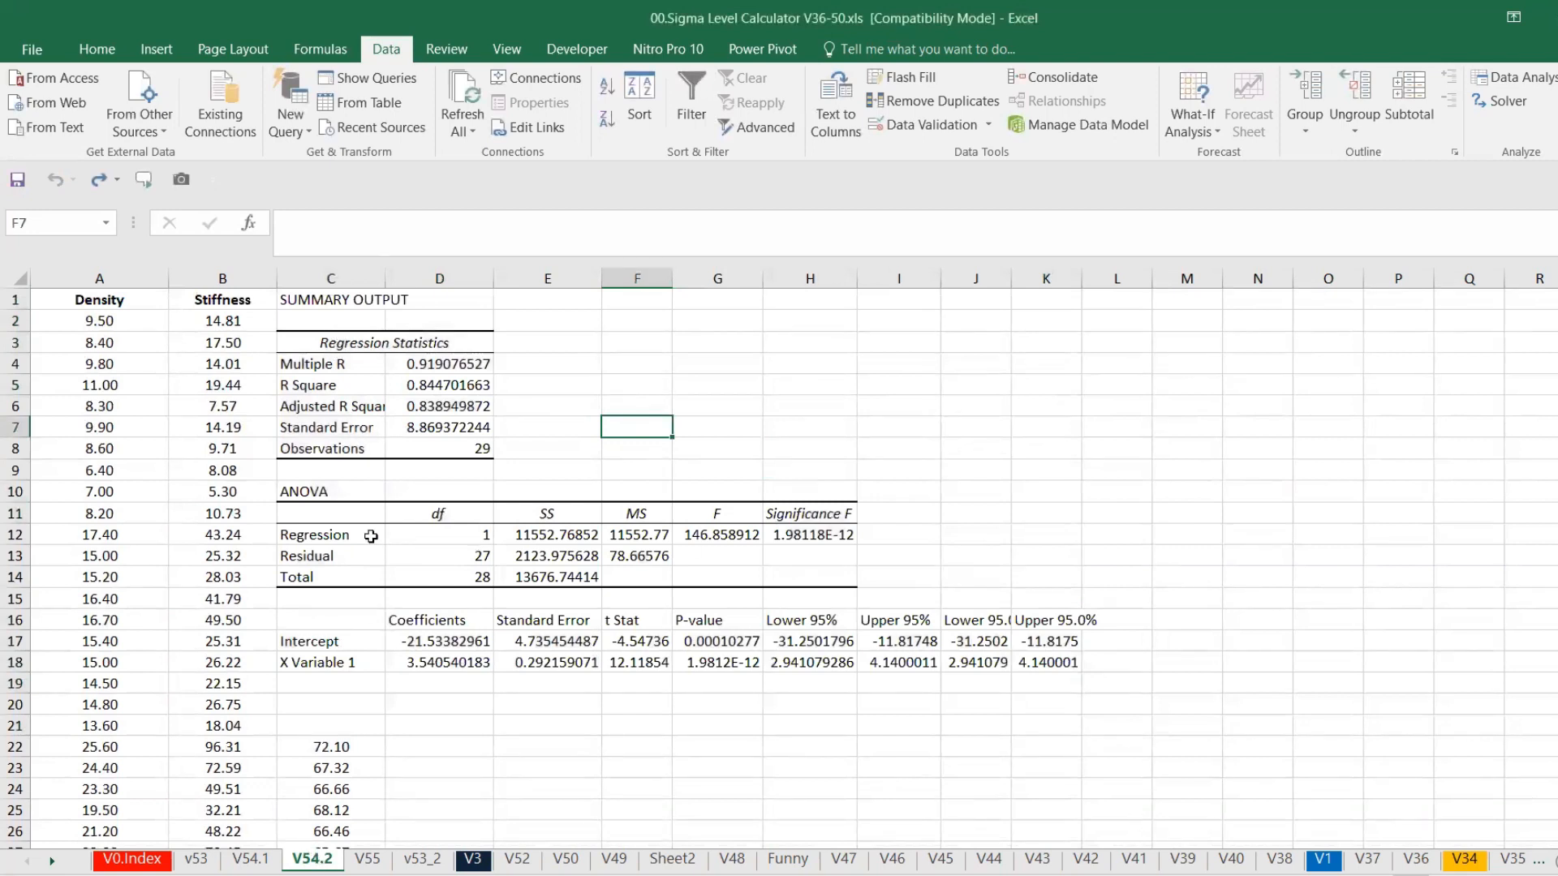
Delete columns C to L with the regression output, and the Density and Stiffness columns A and B
left_click_drag(324, 279, 1128, 294)
right_click(1118, 291)
left_click(1177, 465)
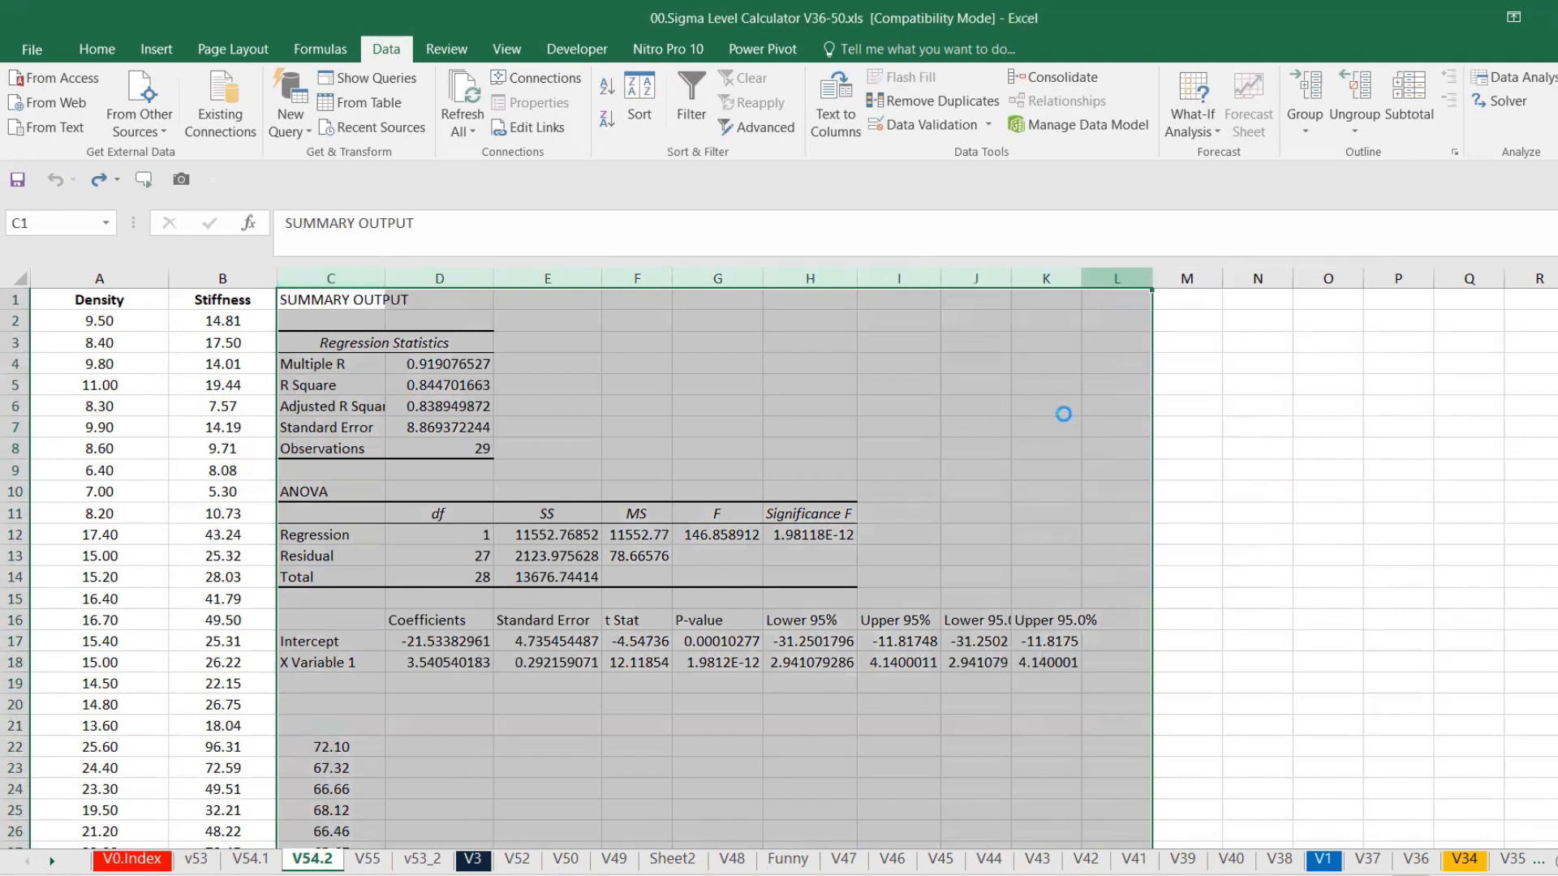
left_click(99, 278)
left_click_drag(203, 283, 224, 284)
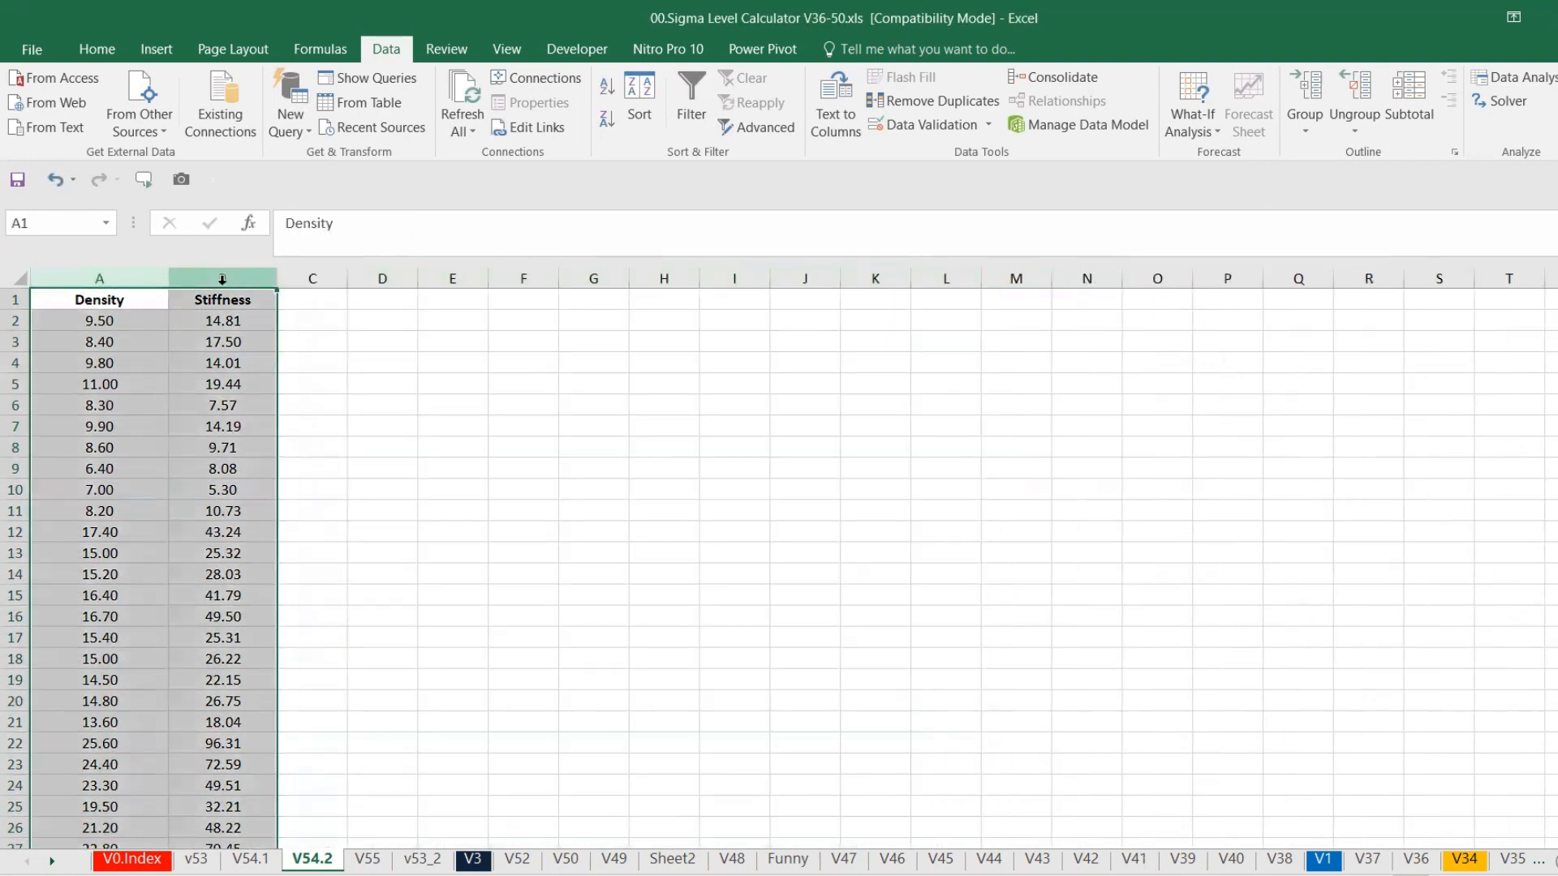
right_click(225, 284)
left_click(312, 445)
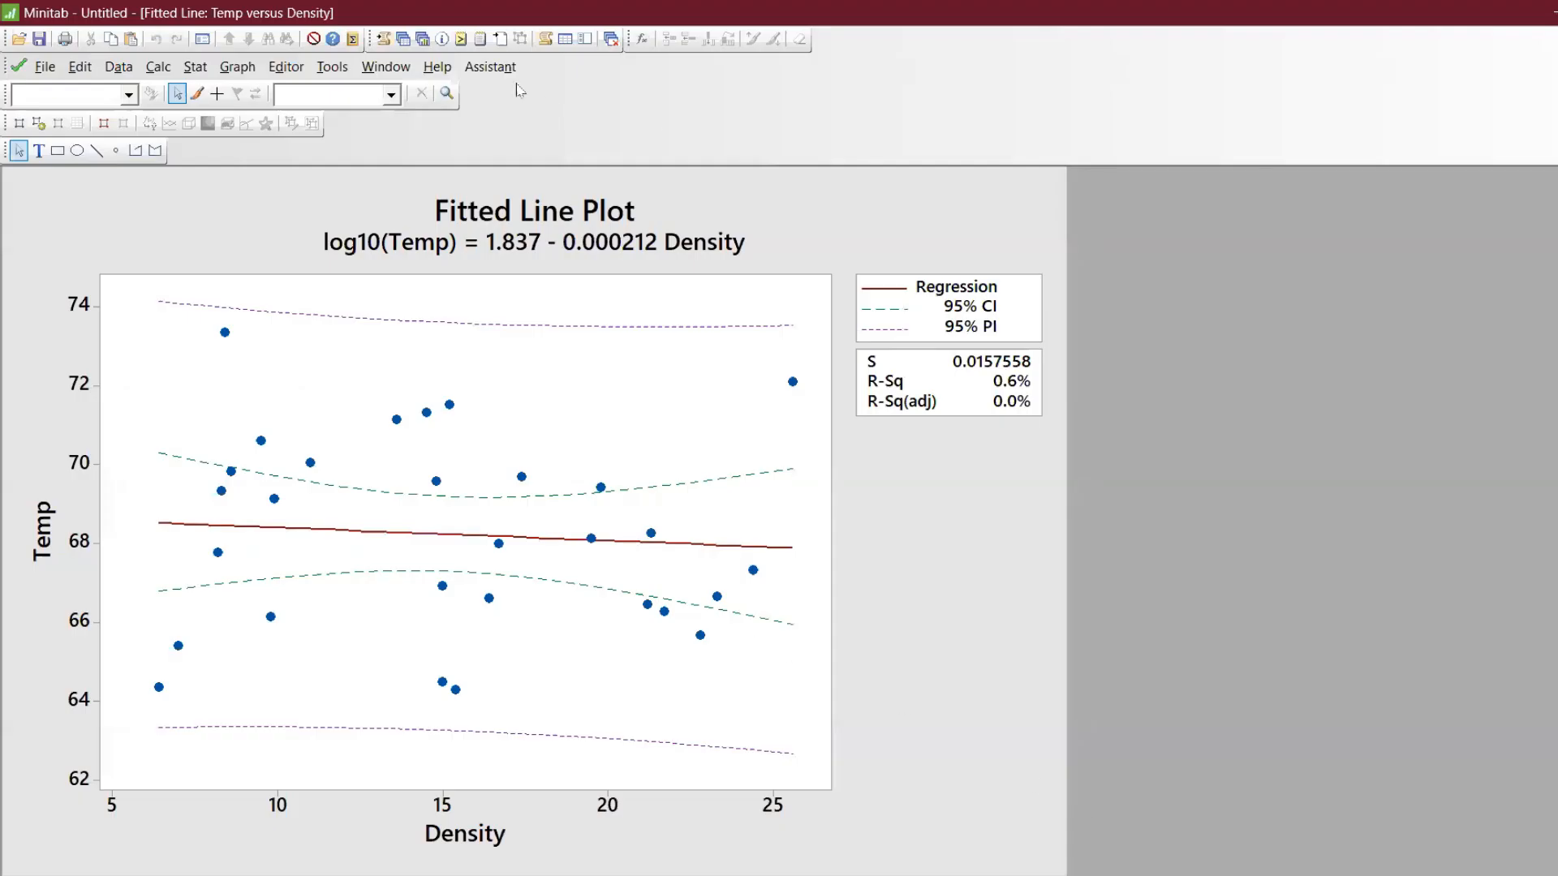
Copy the Density, Stiffness and Temp columns with headers from the ParticleBoard worksheet in Minitab and paste them at A1 in Excel
left_click(406, 37)
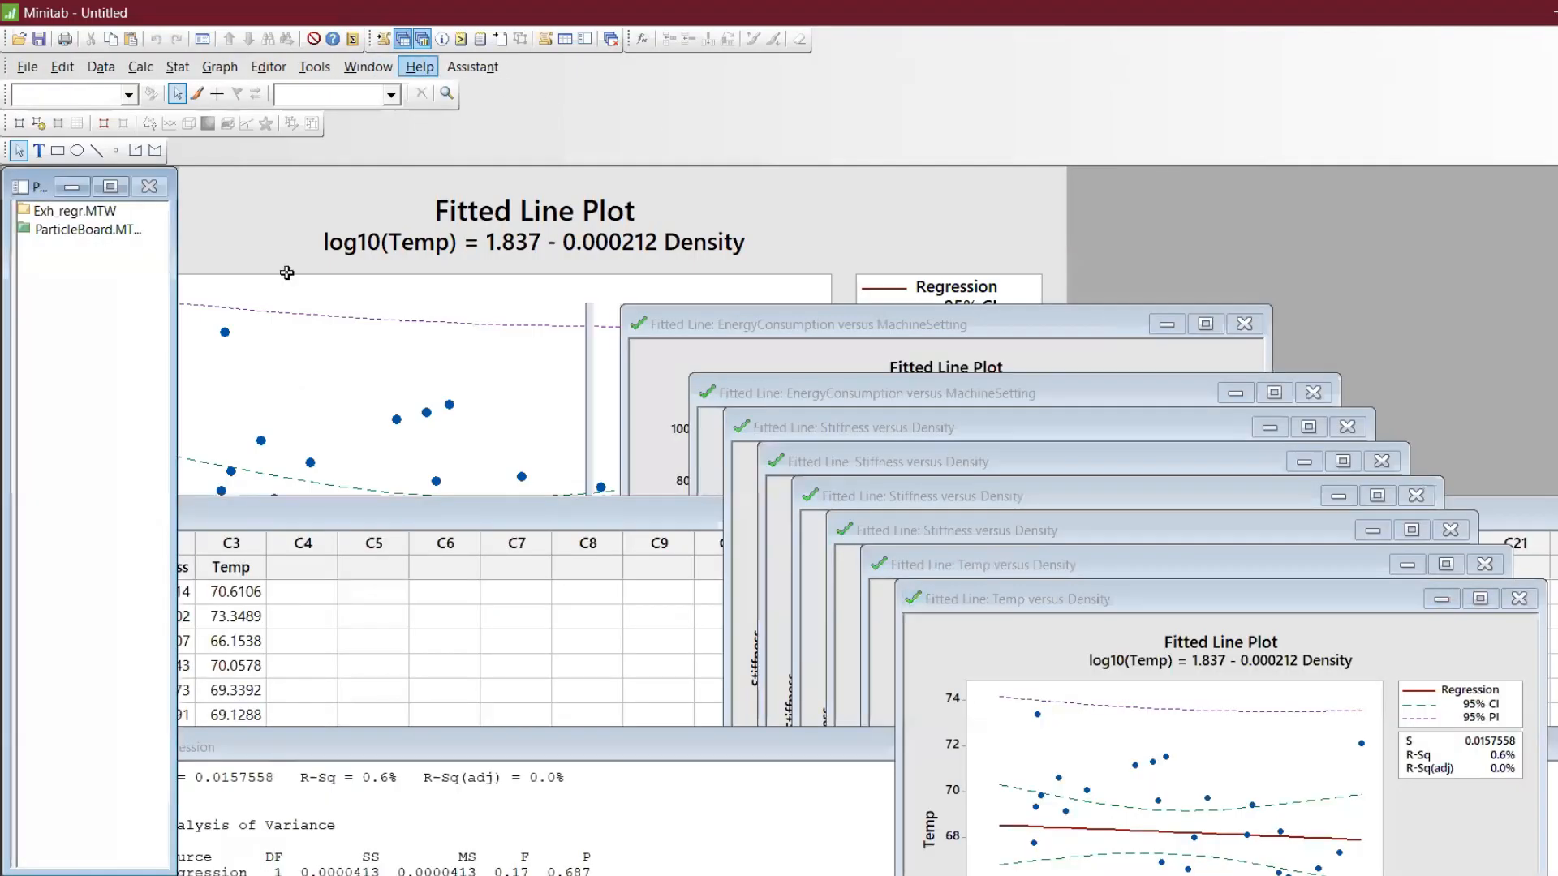
left_click_drag(267, 258, 442, 345)
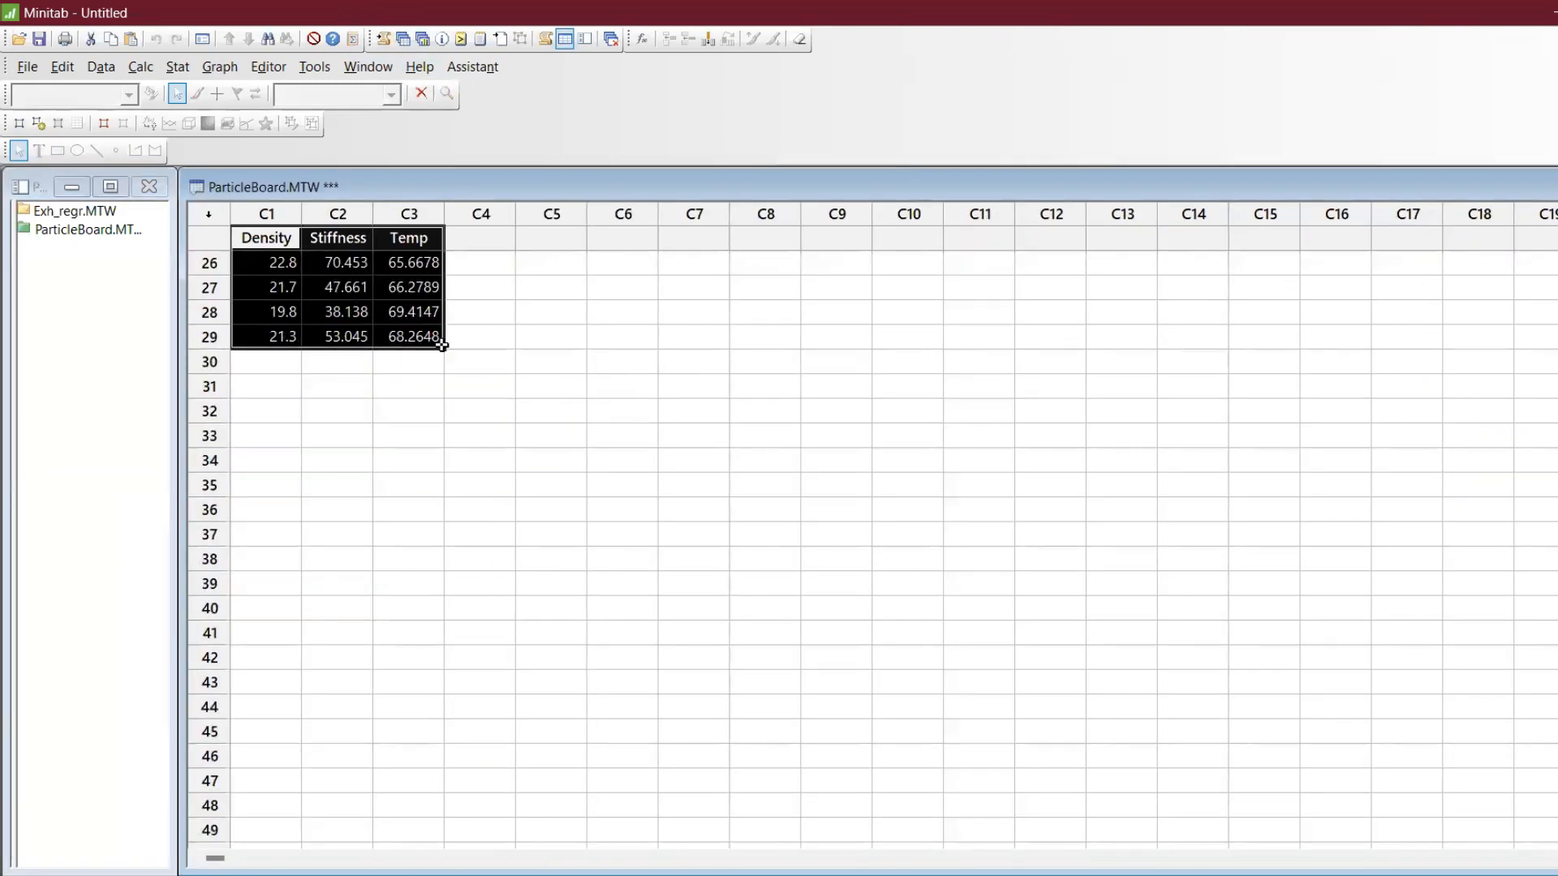
key("alt+Tab")
left_click(79, 300)
key("ctrl+v")
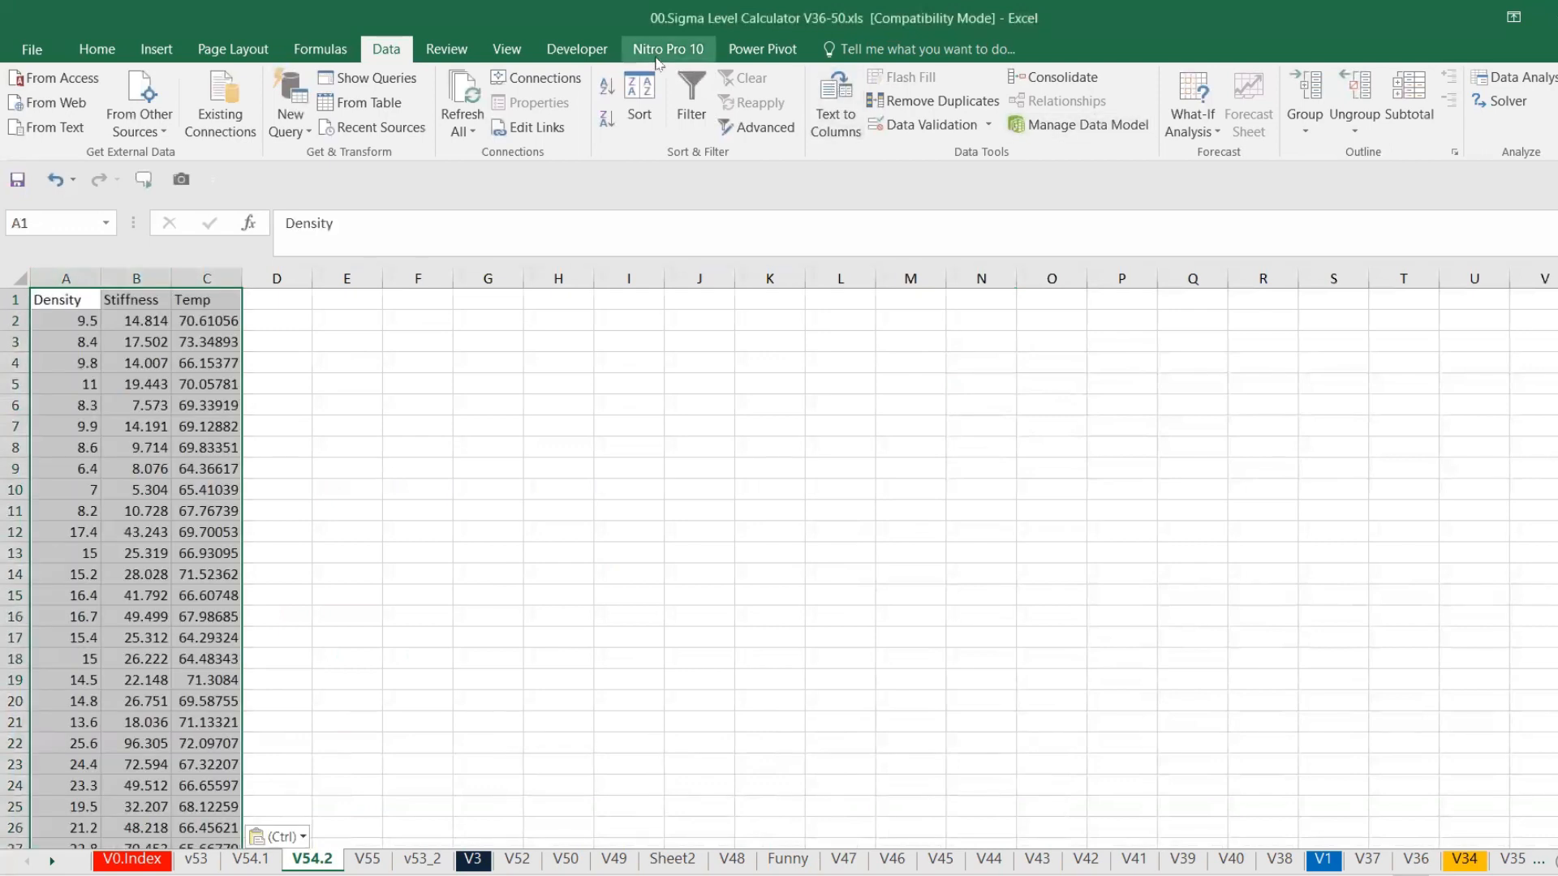
Start a Regression from the Data Analysis tools and select the Stiffness values B2:B30 as the Y range
left_click(1493, 78)
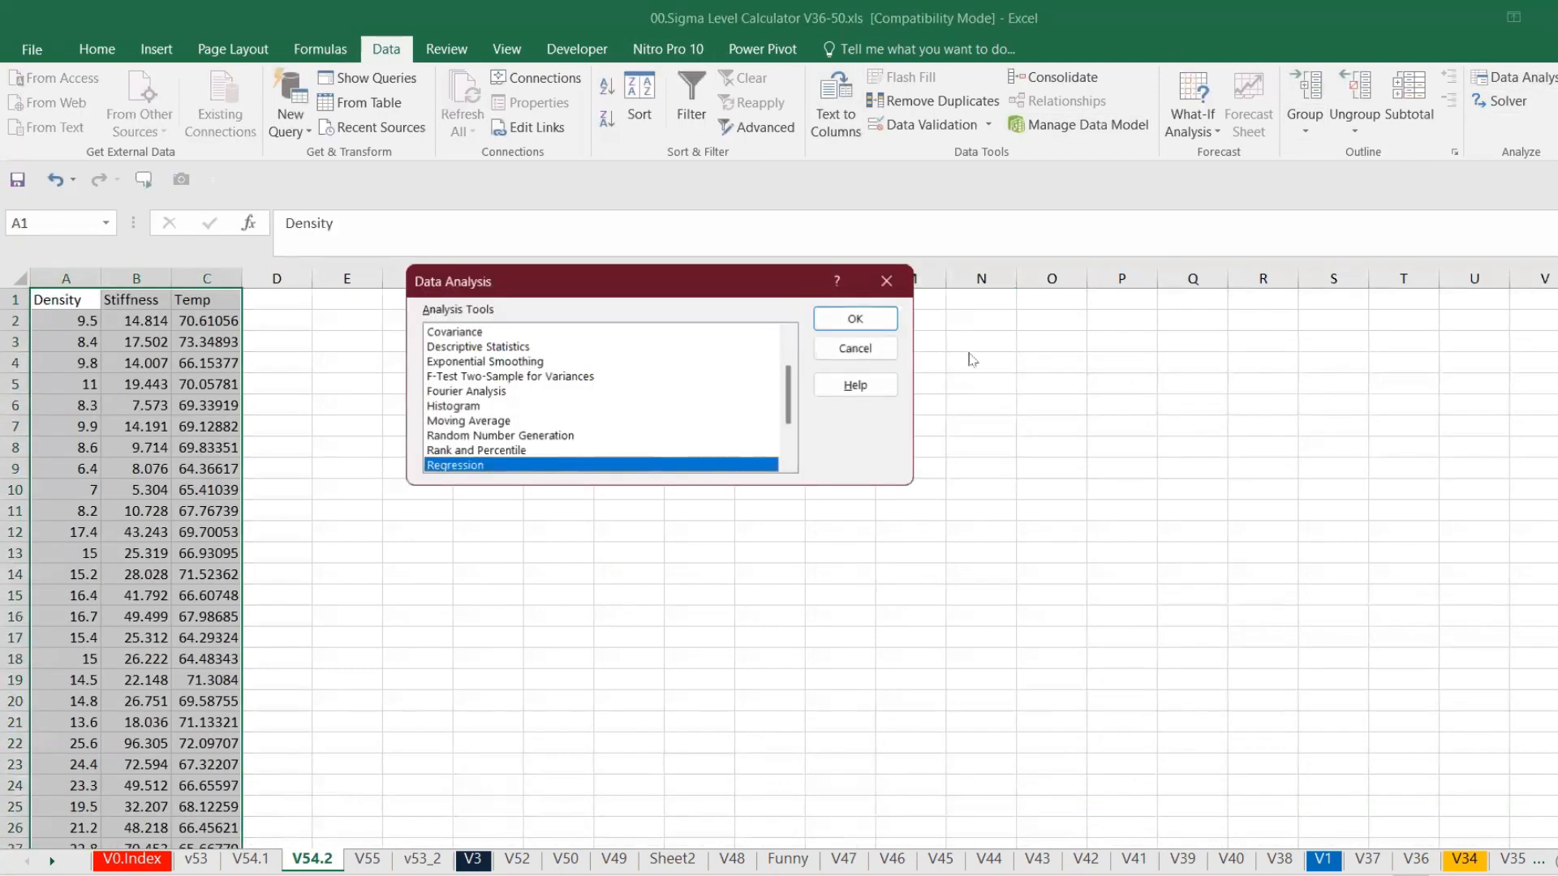
left_click(838, 323)
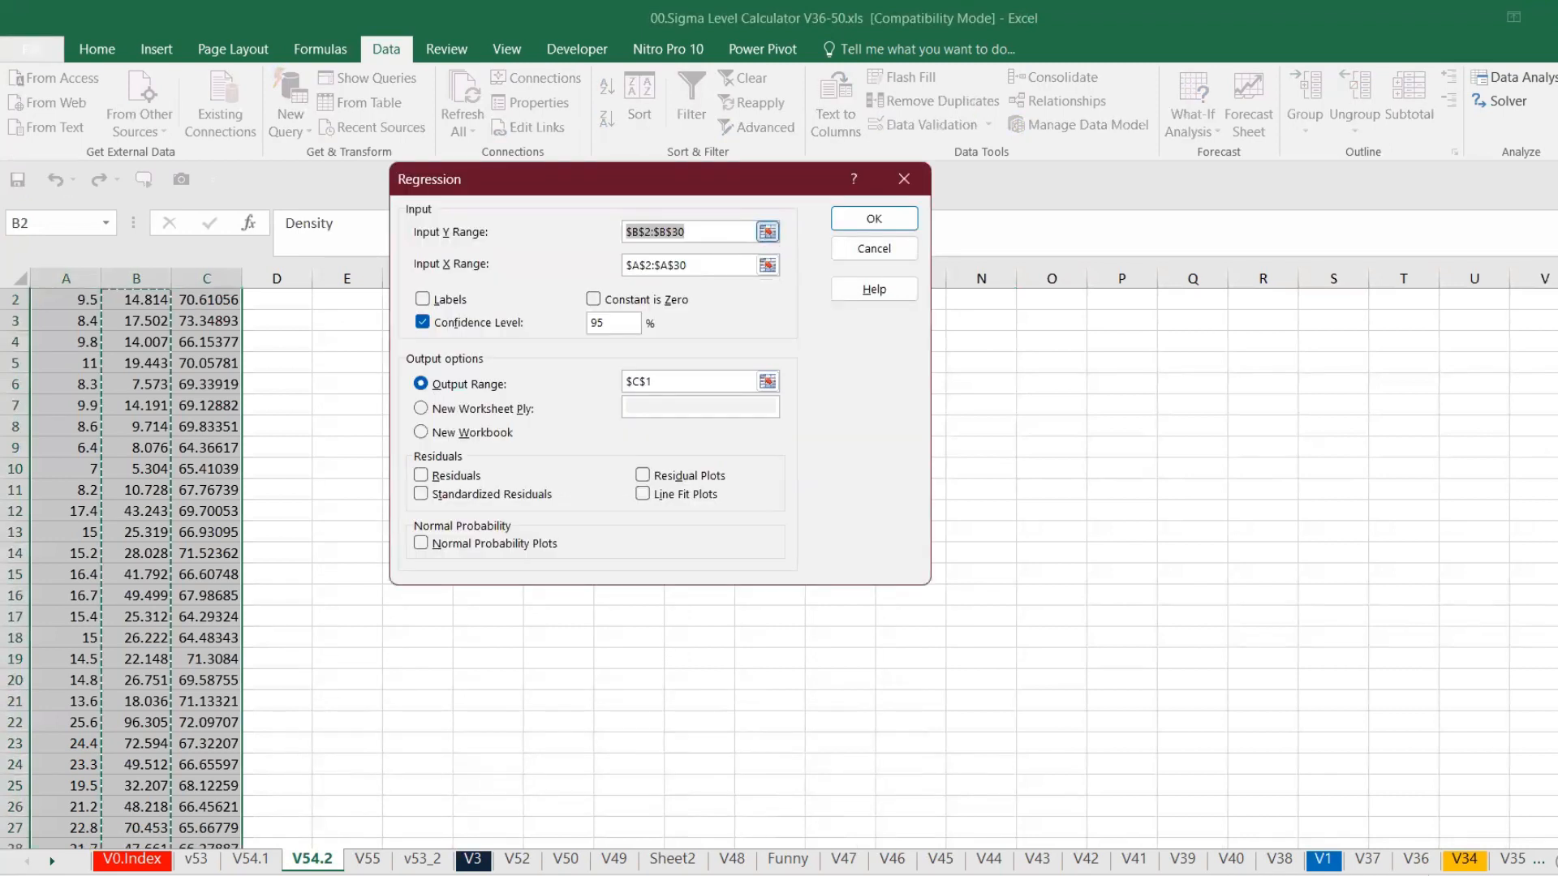
left_click(767, 232)
scroll(218, 450, "up", 1)
left_click(136, 318)
key("ctrl+shift+Down")
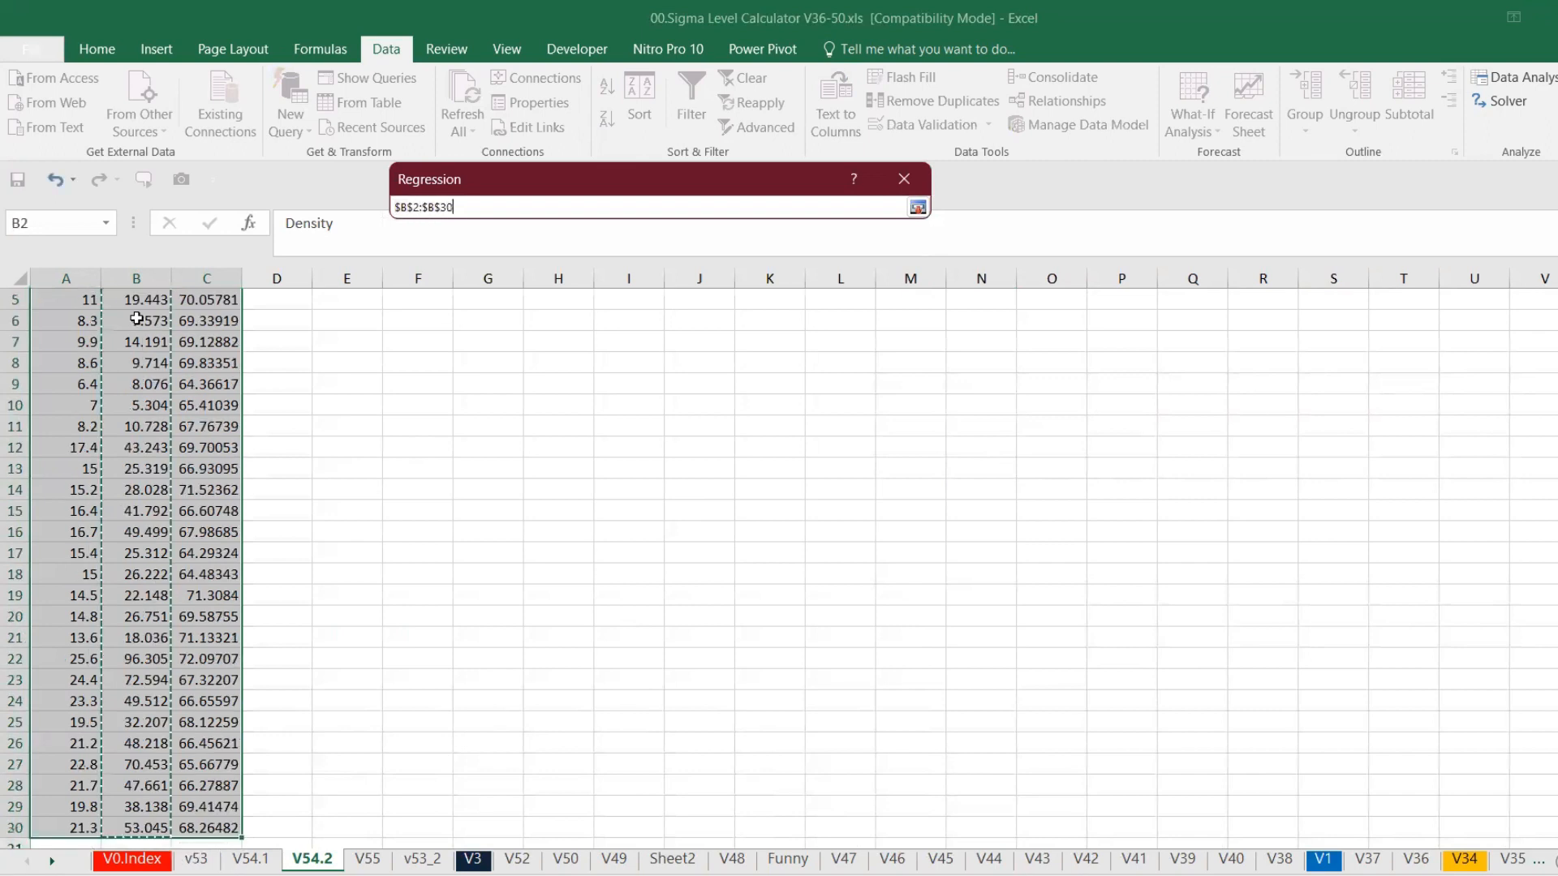
key("Return")
Set the regression's X range to the Density values A2:A30 and its output range to F1
key("Tab")
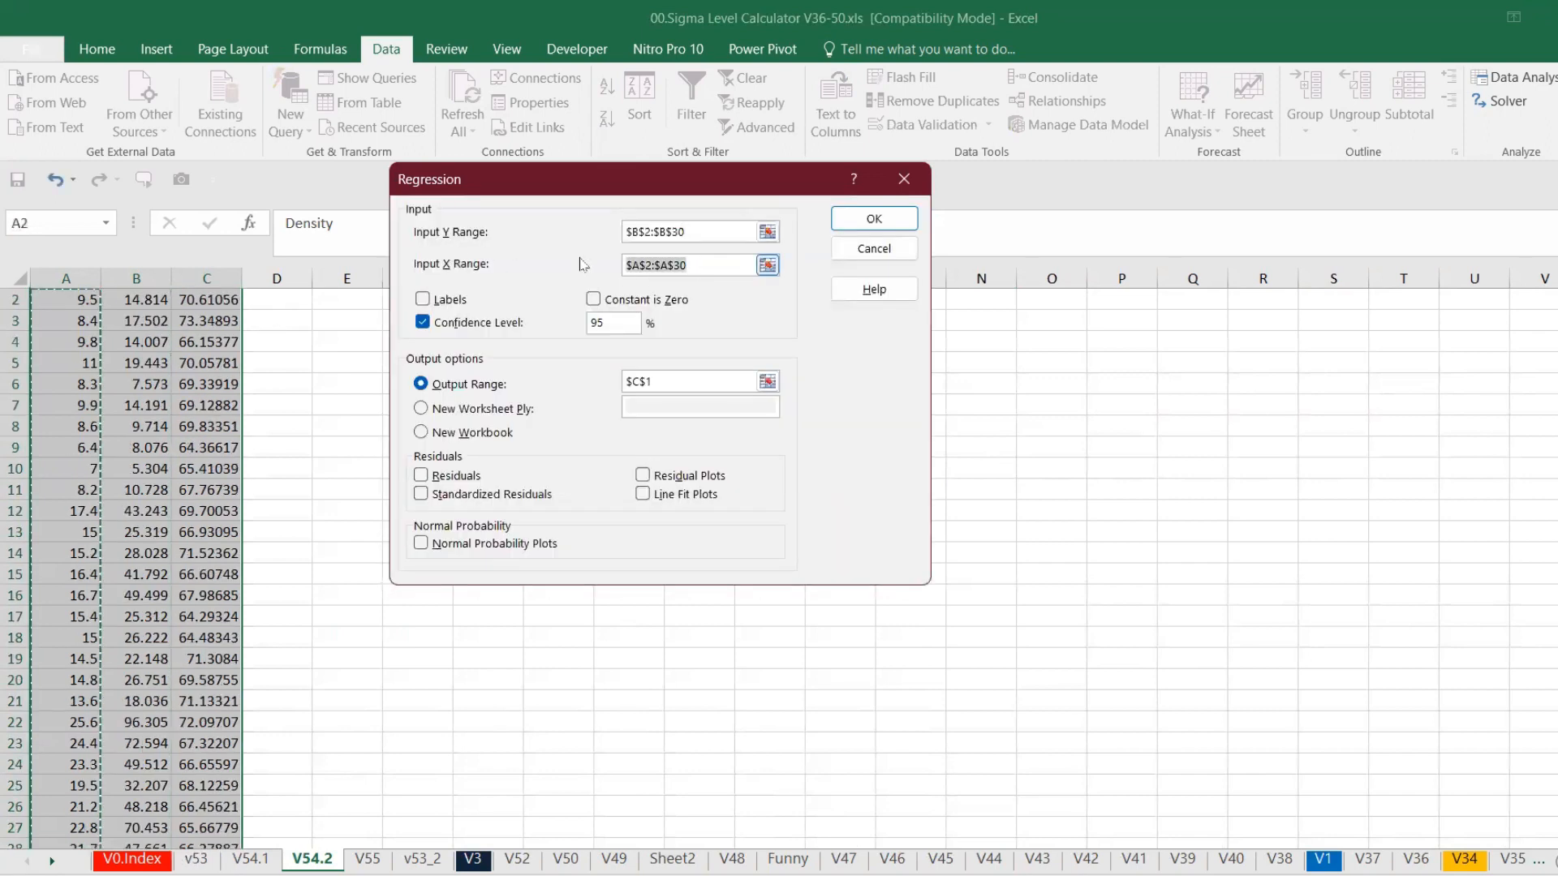
key("BackSpace")
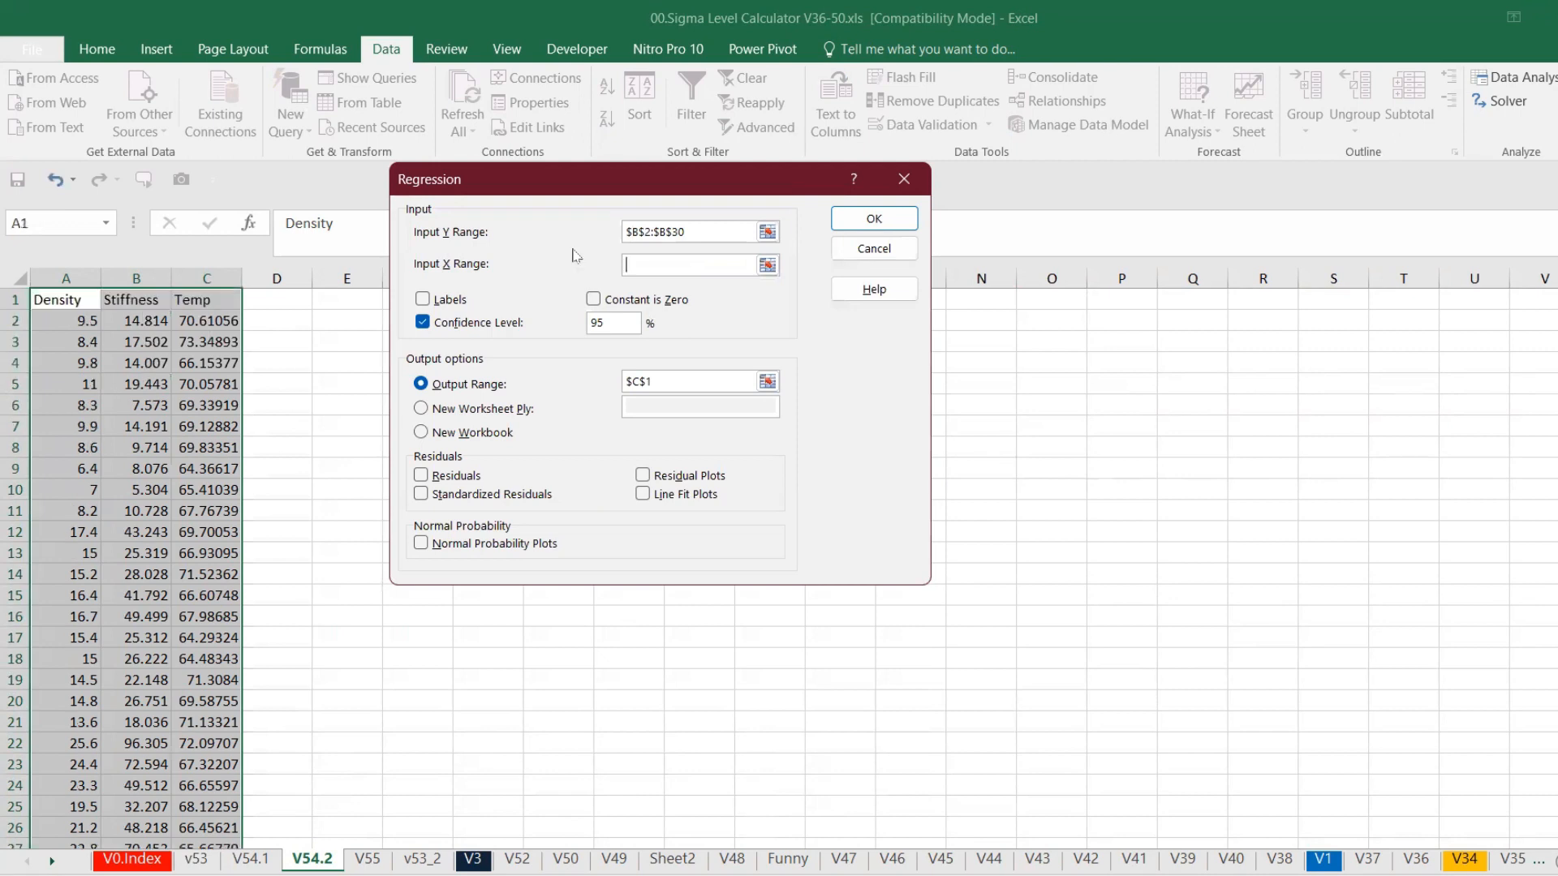
left_click(69, 319)
key("ctrl+shift+Down")
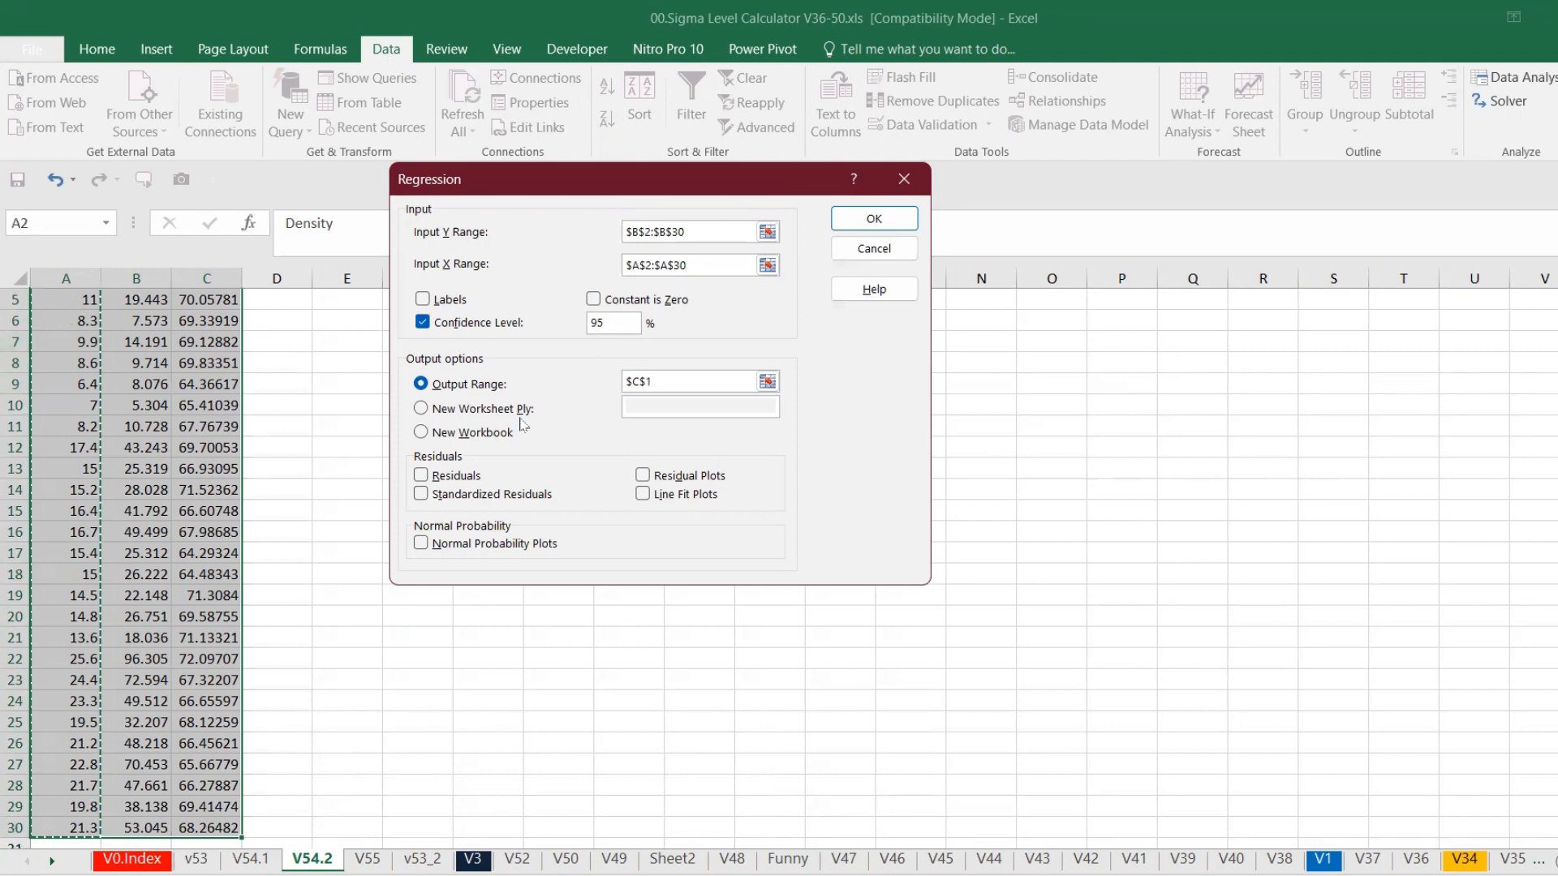
left_click(766, 383)
left_click(373, 319)
left_click(425, 320)
left_click(410, 297)
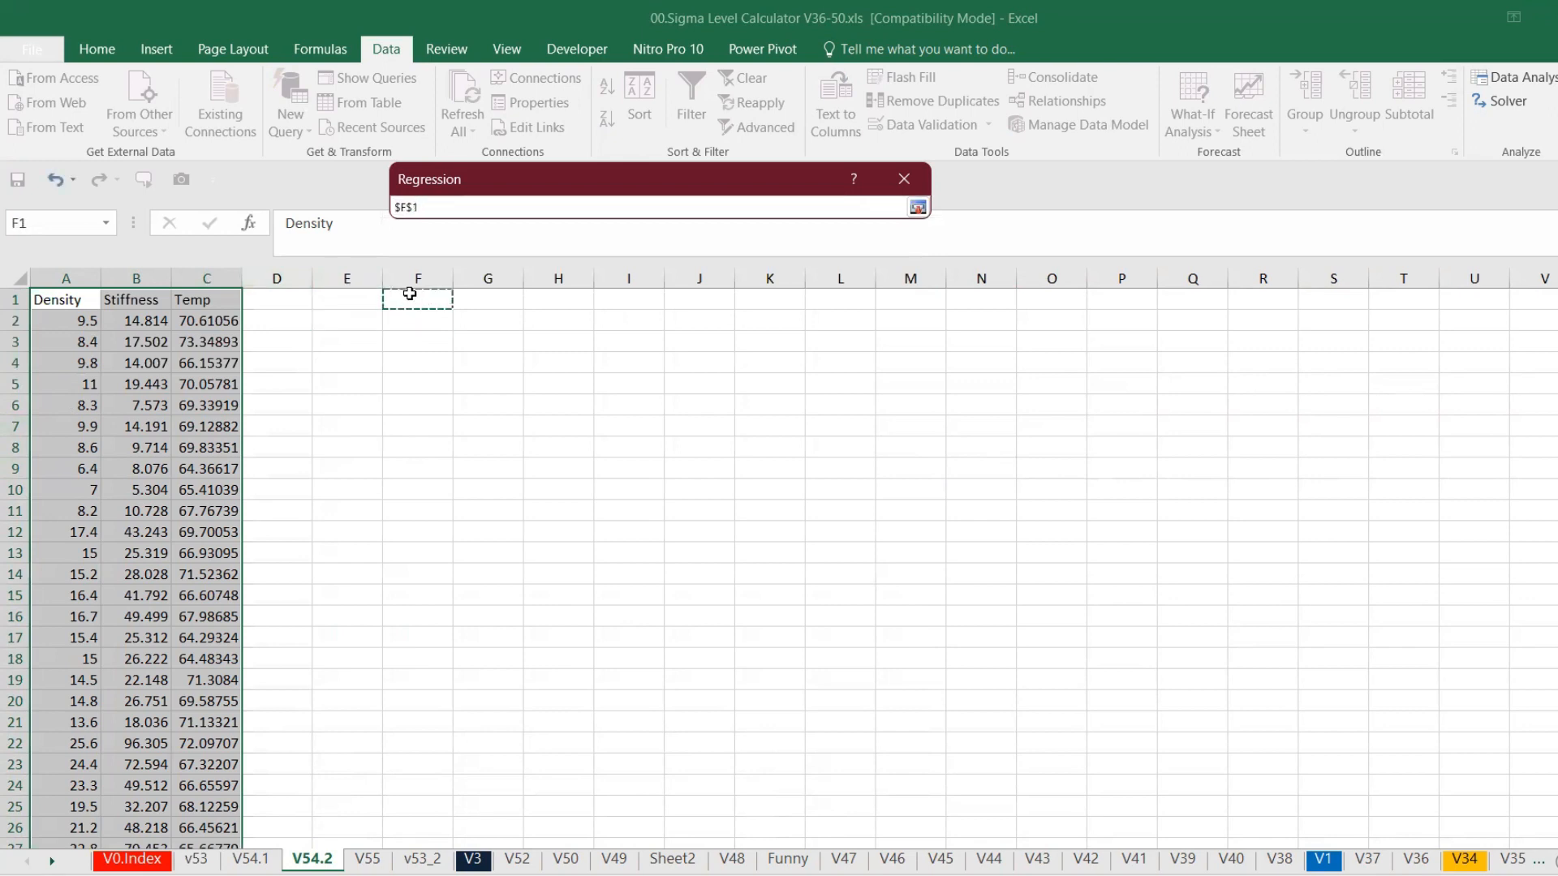
key("Return")
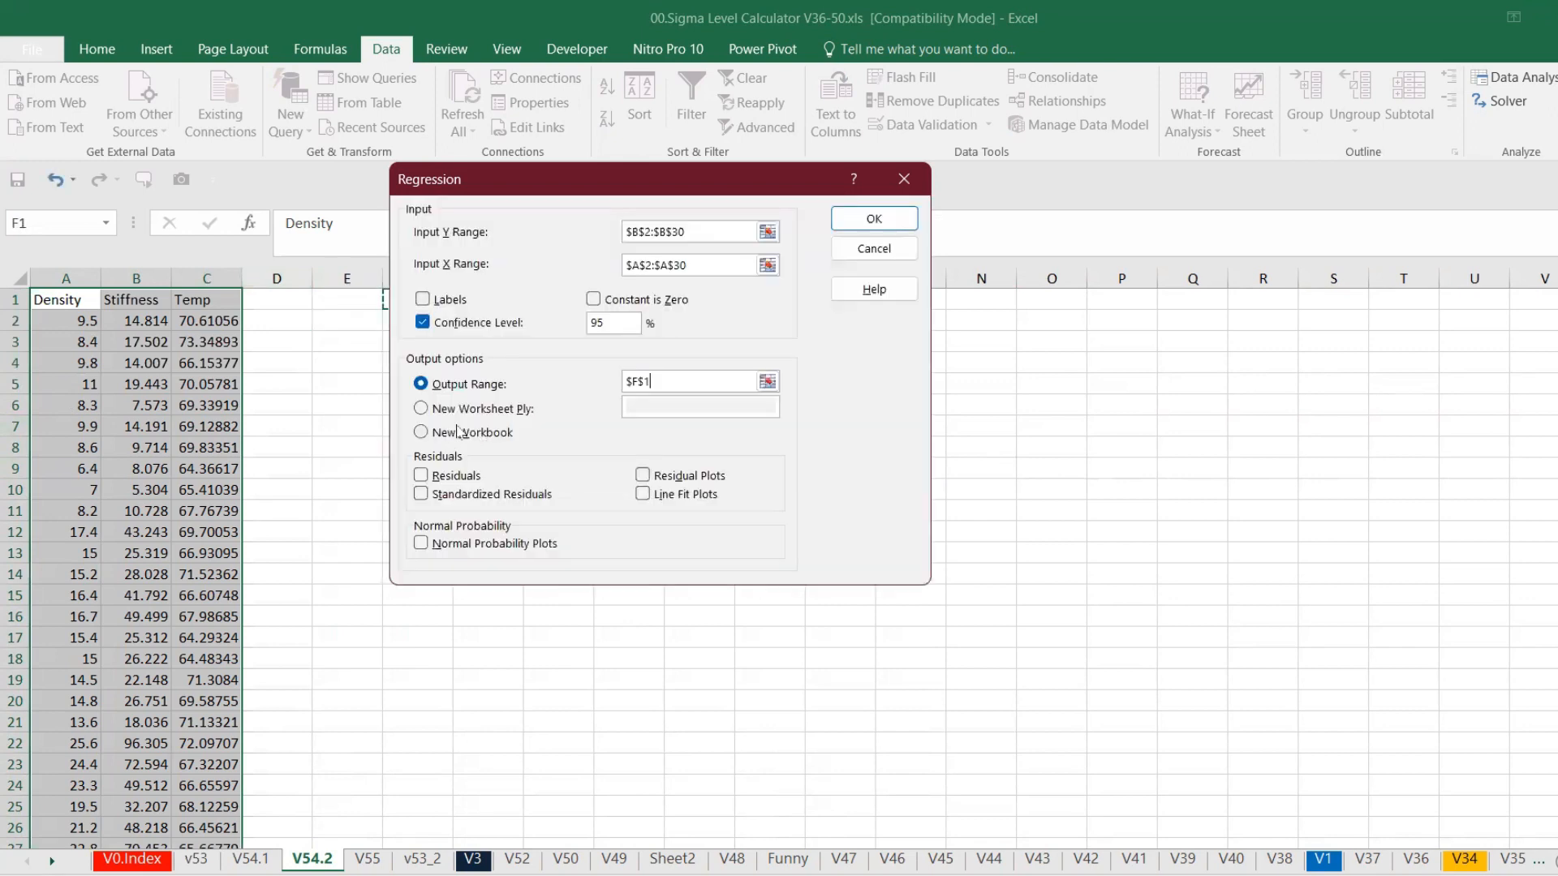
Include Normal Probability Plots and Residual Plots, and run the regression
left_click(446, 545)
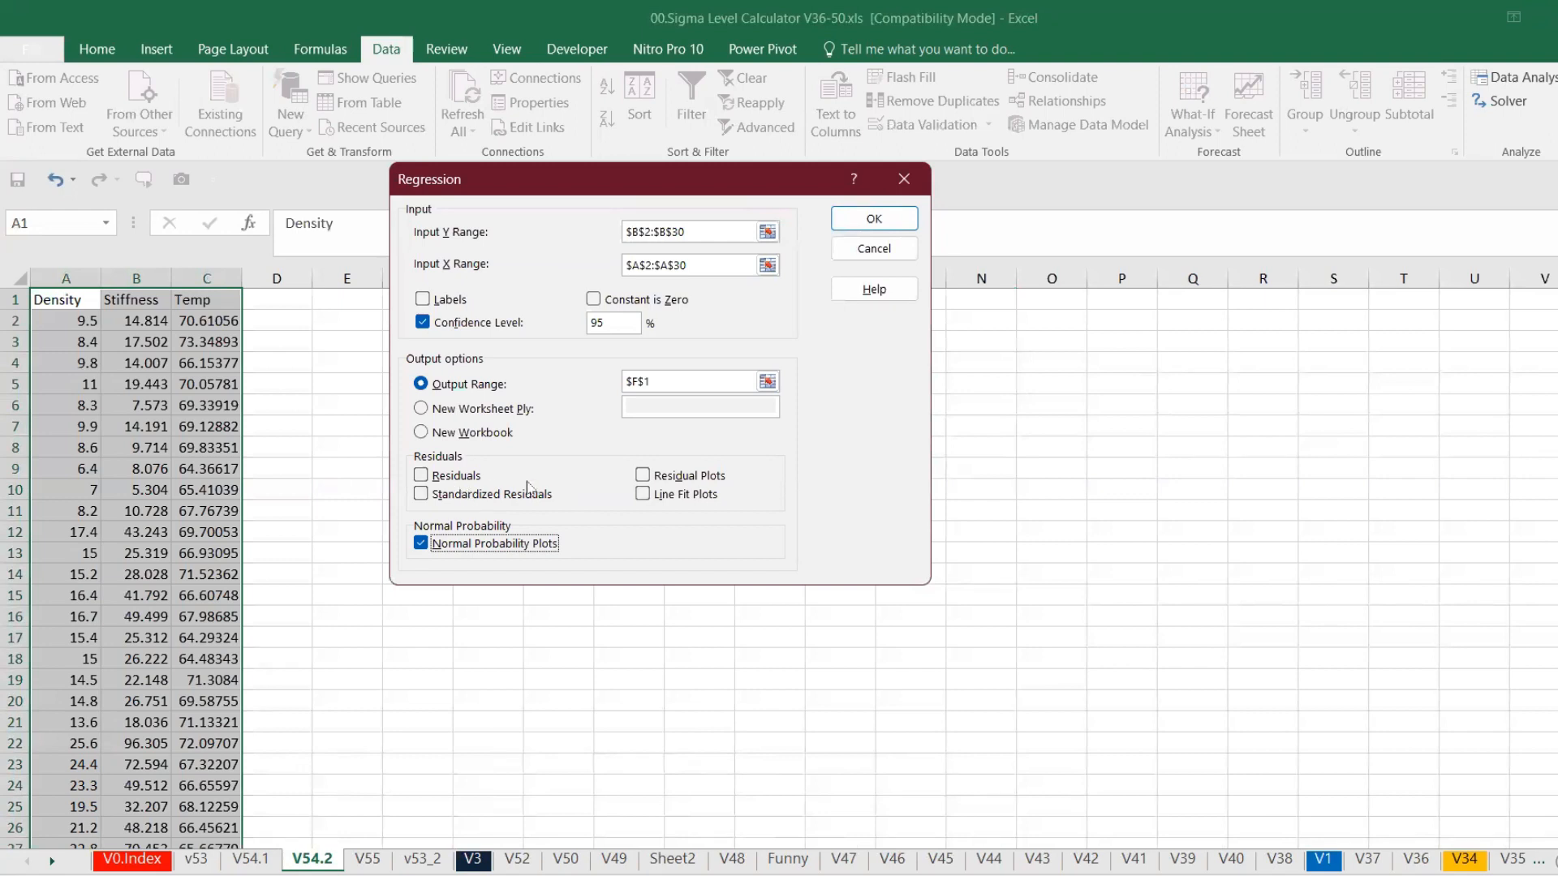
left_click(682, 478)
left_click(874, 219)
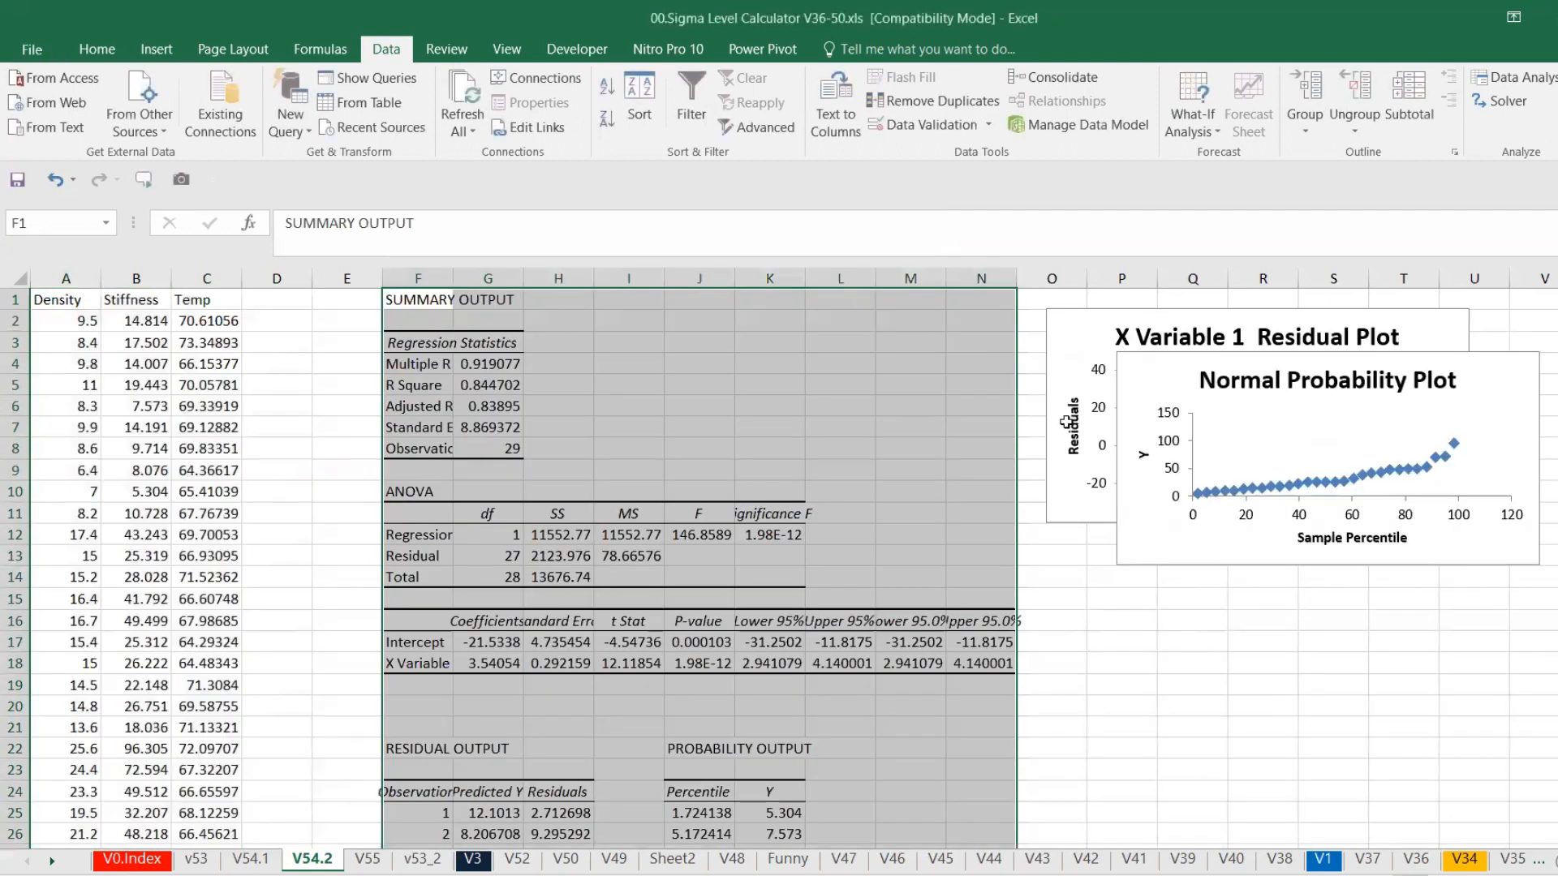
Move the Normal Probability Plot below the residual plot and autofit column F to review R Square and Adjusted R Square in G5:G6
left_click_drag(1480, 369, 1425, 559)
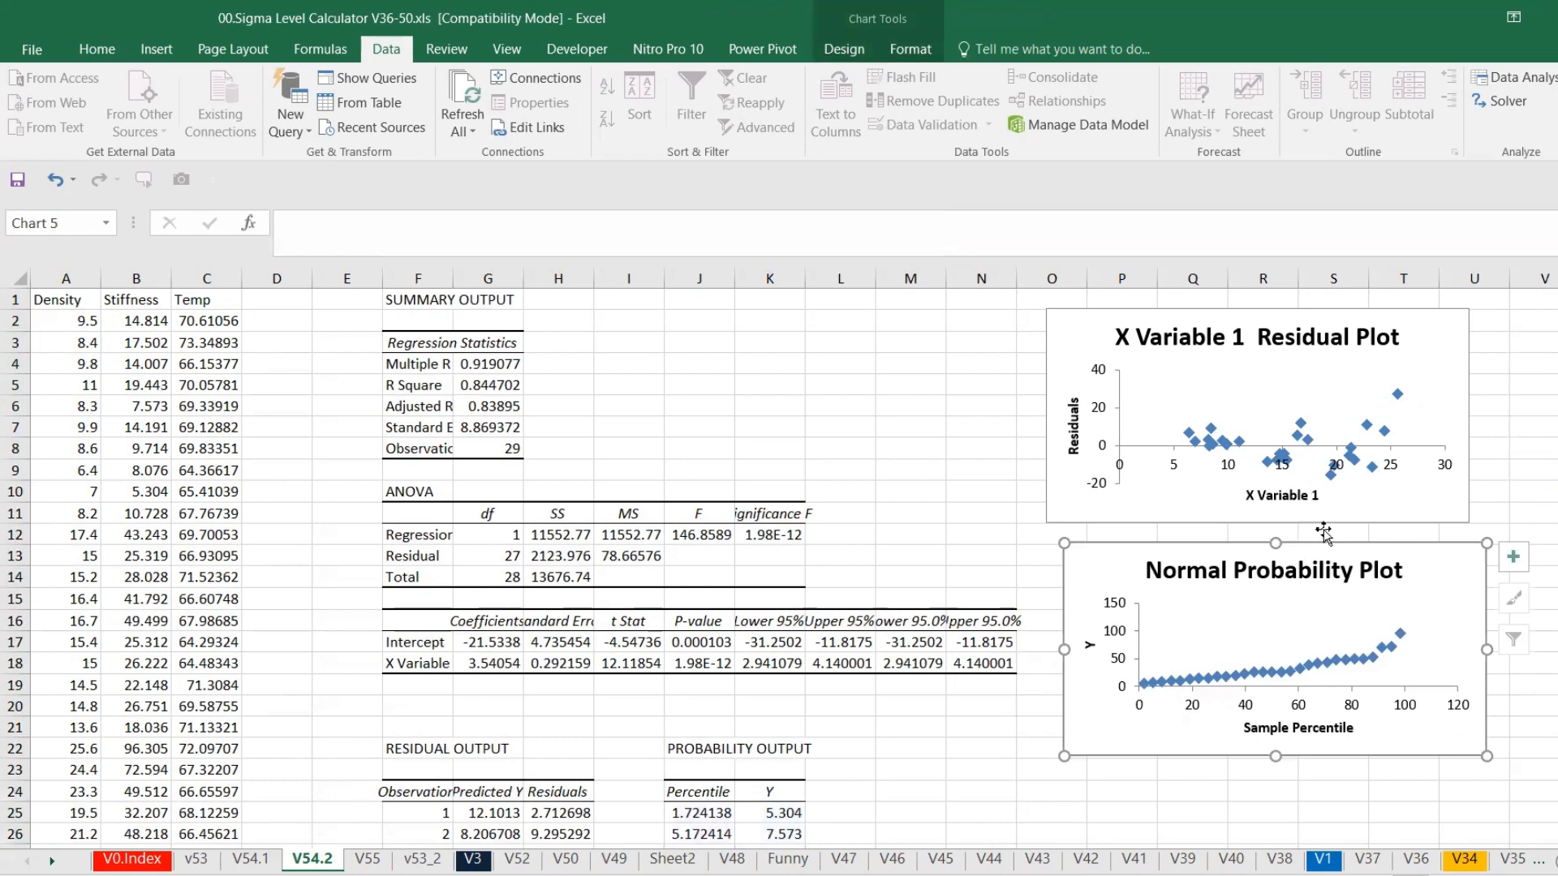
double_click(456, 287)
left_click(555, 384)
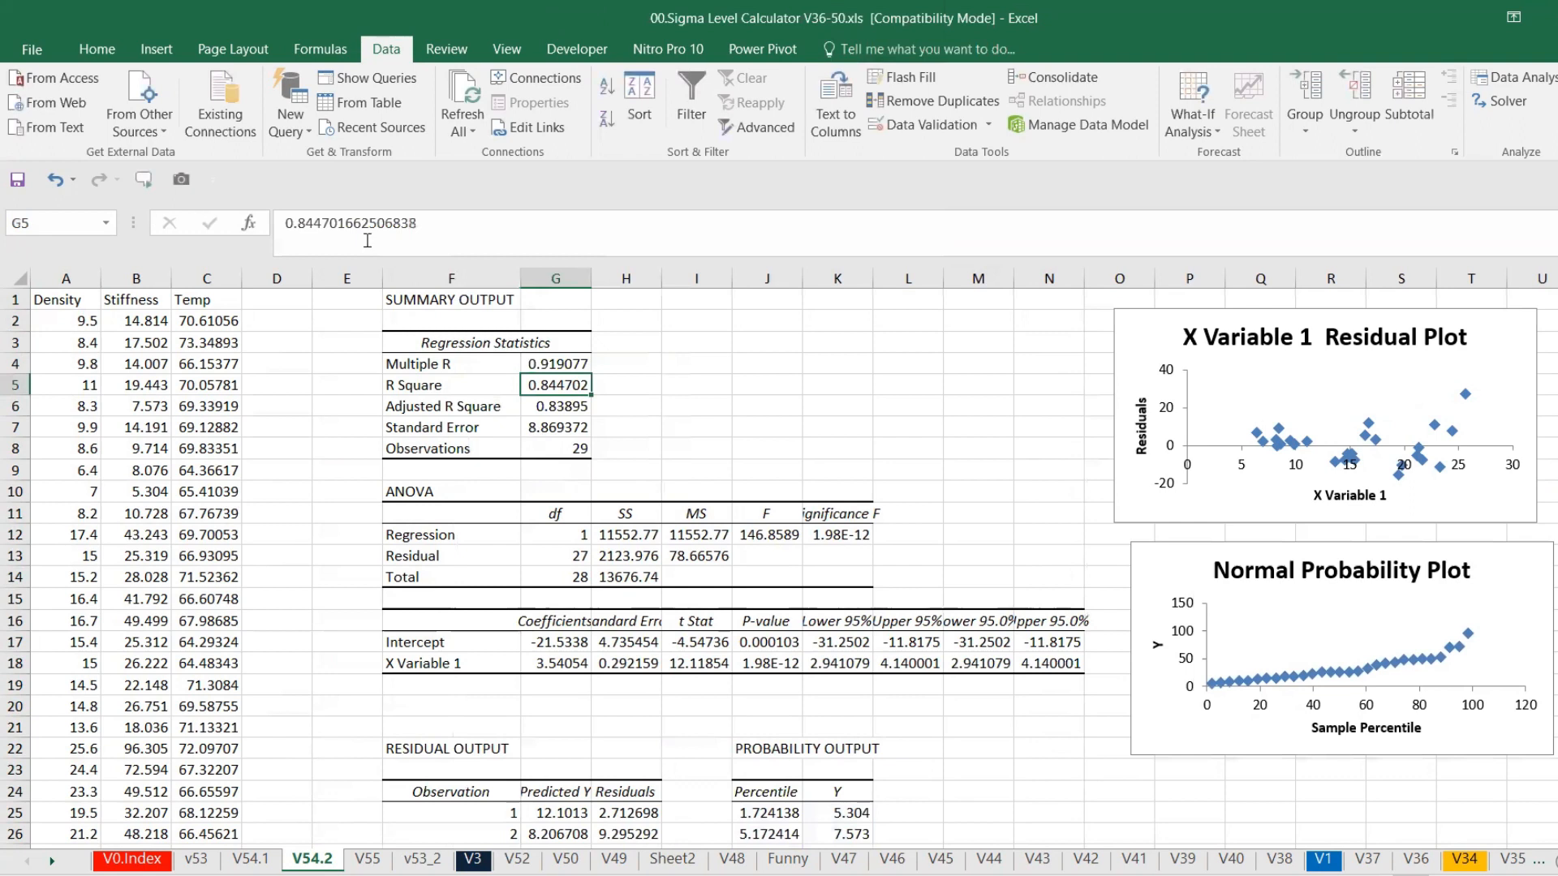
left_click(565, 404)
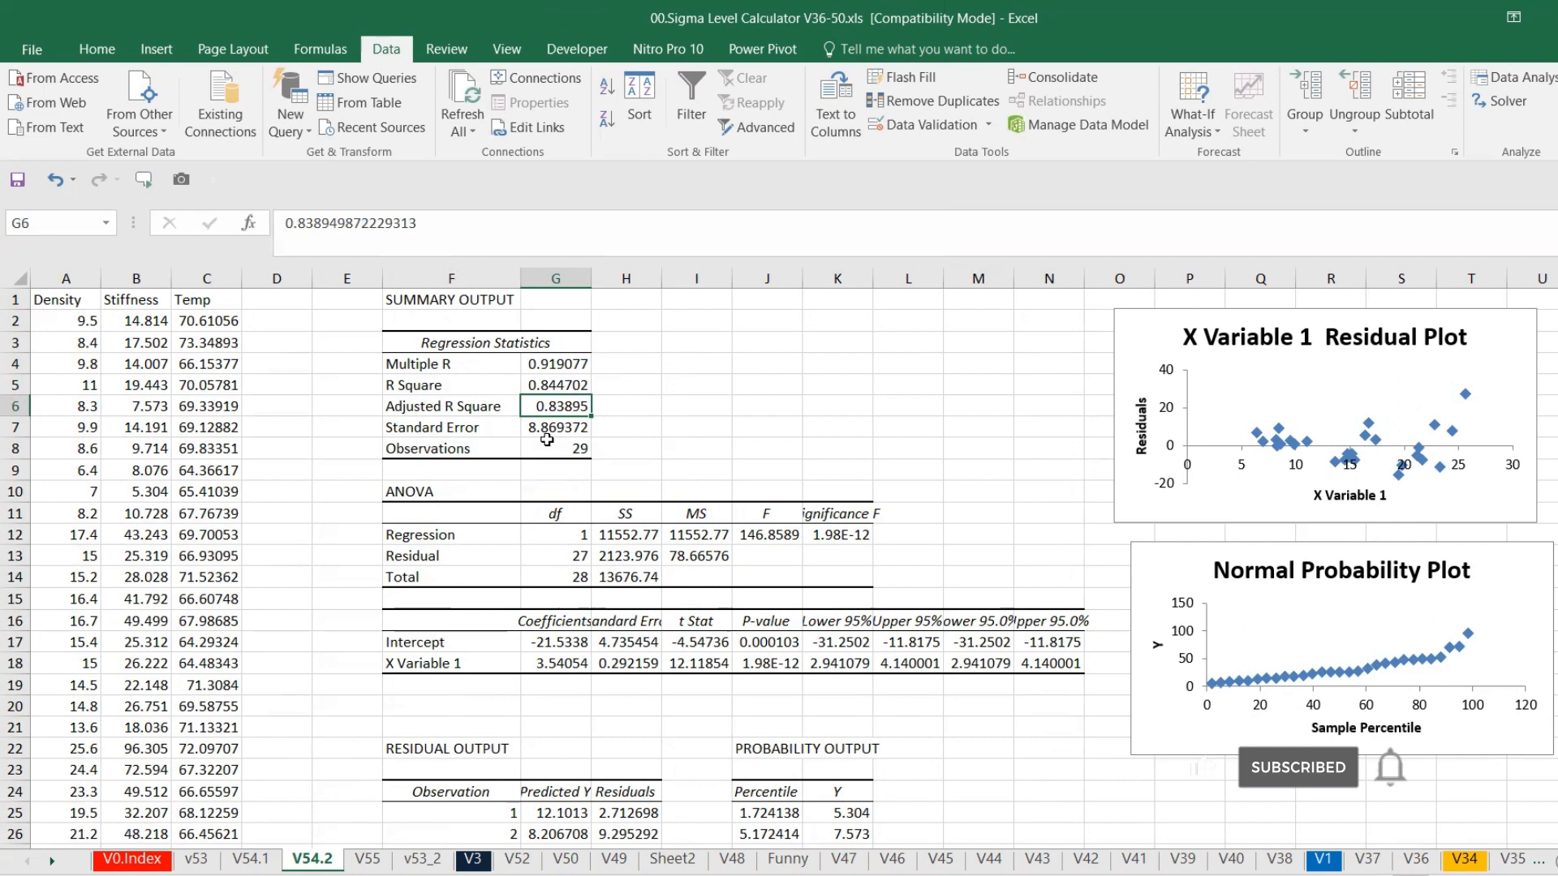
mouse_move(555, 386)
left_mouse_down()
mouse_move(565, 430)
mouse_move(567, 403)
left_mouse_up()
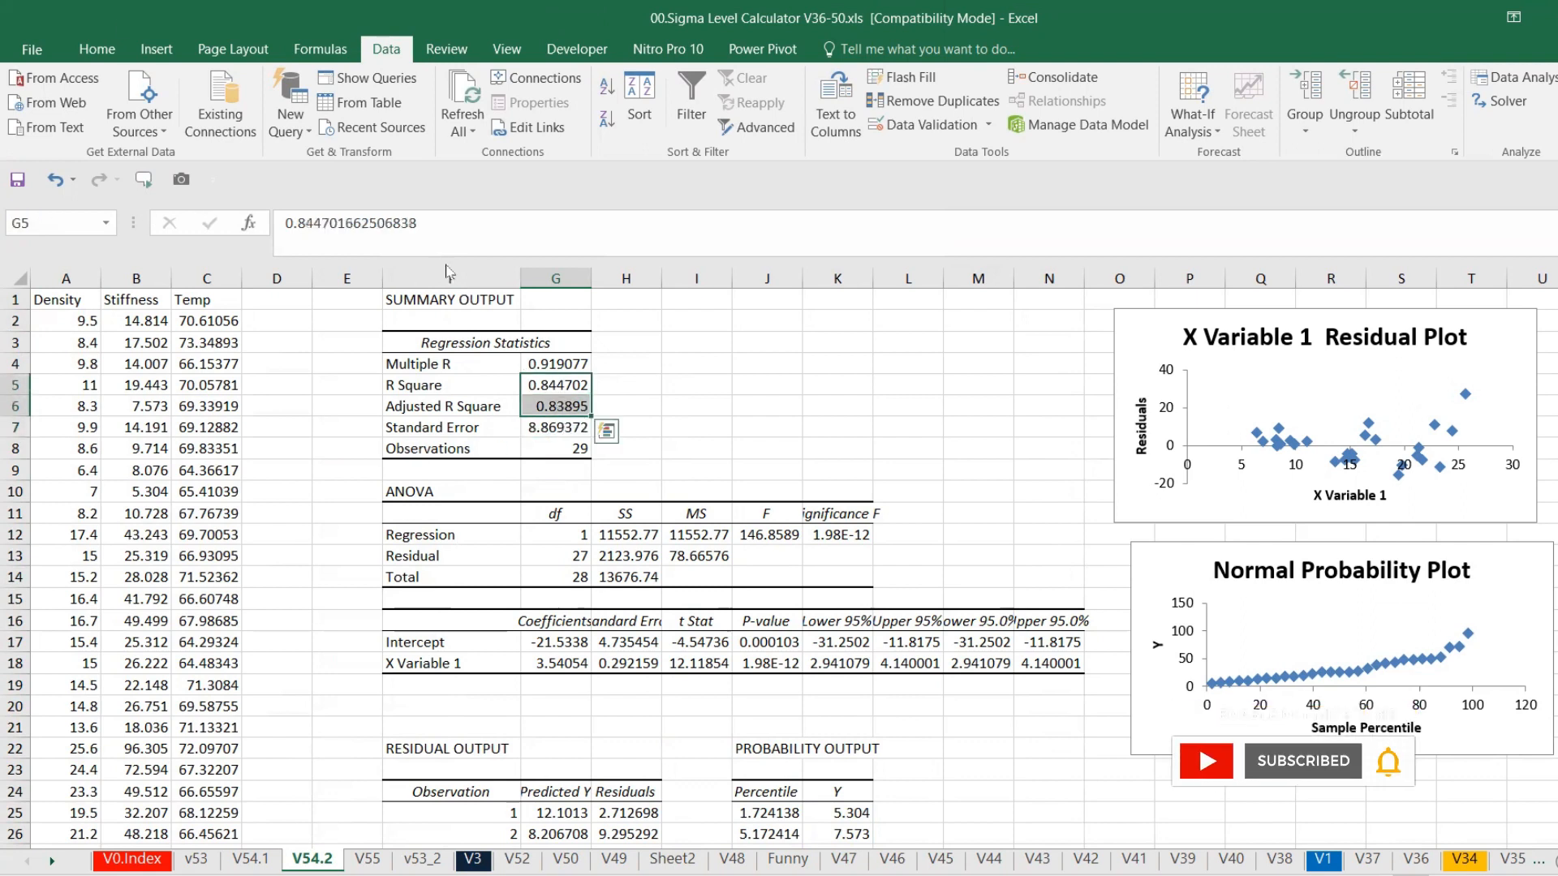
Format the R Square and Adjusted R Square values in G5:G6 as percentages with two decimal places
left_click(157, 48)
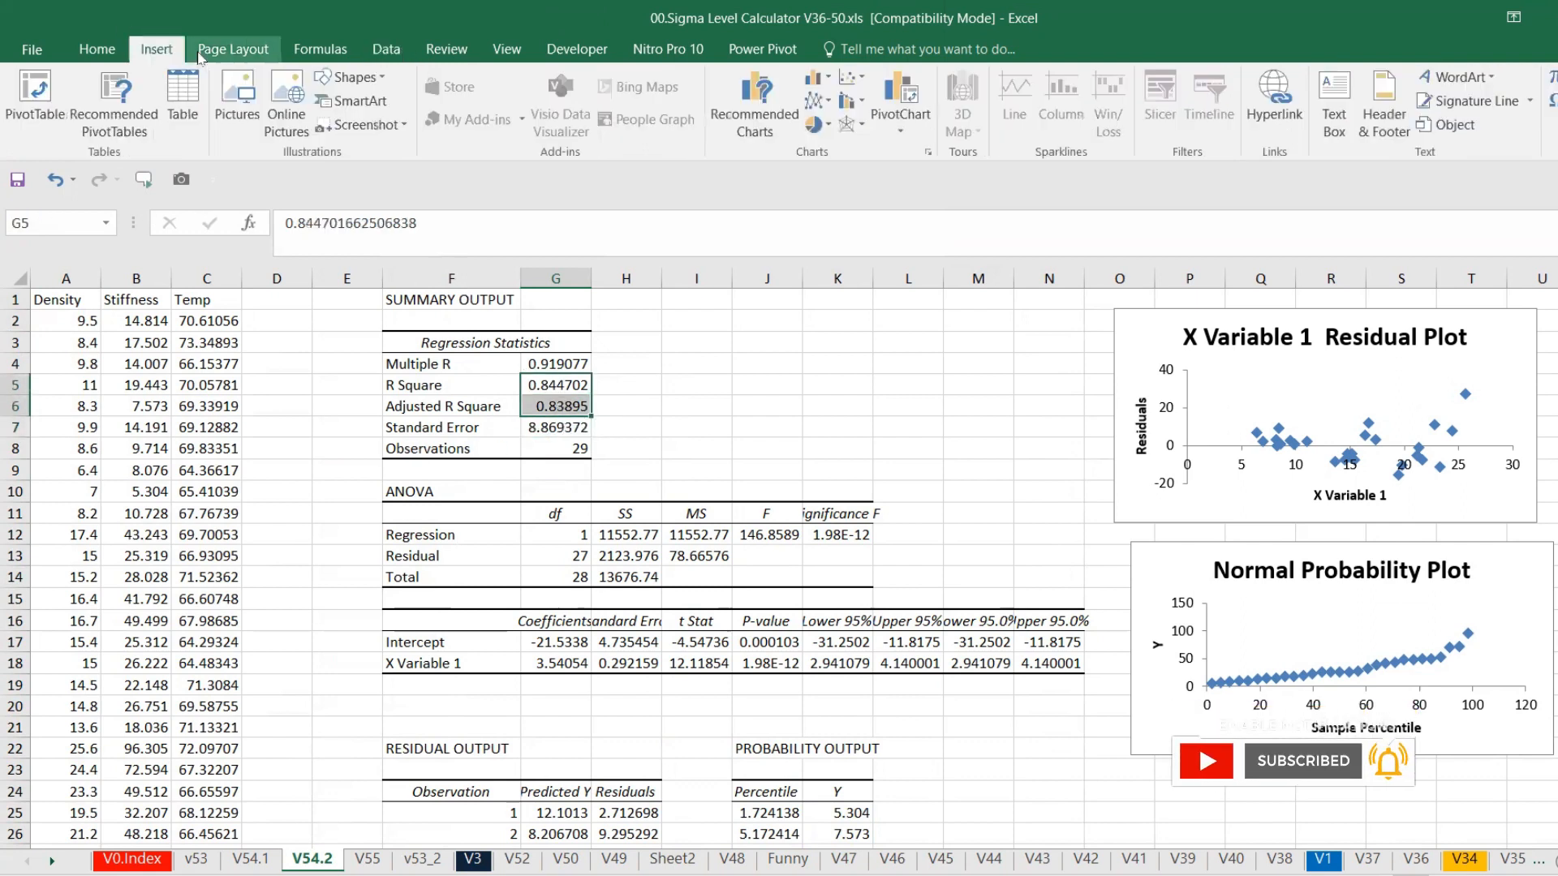
left_click(97, 50)
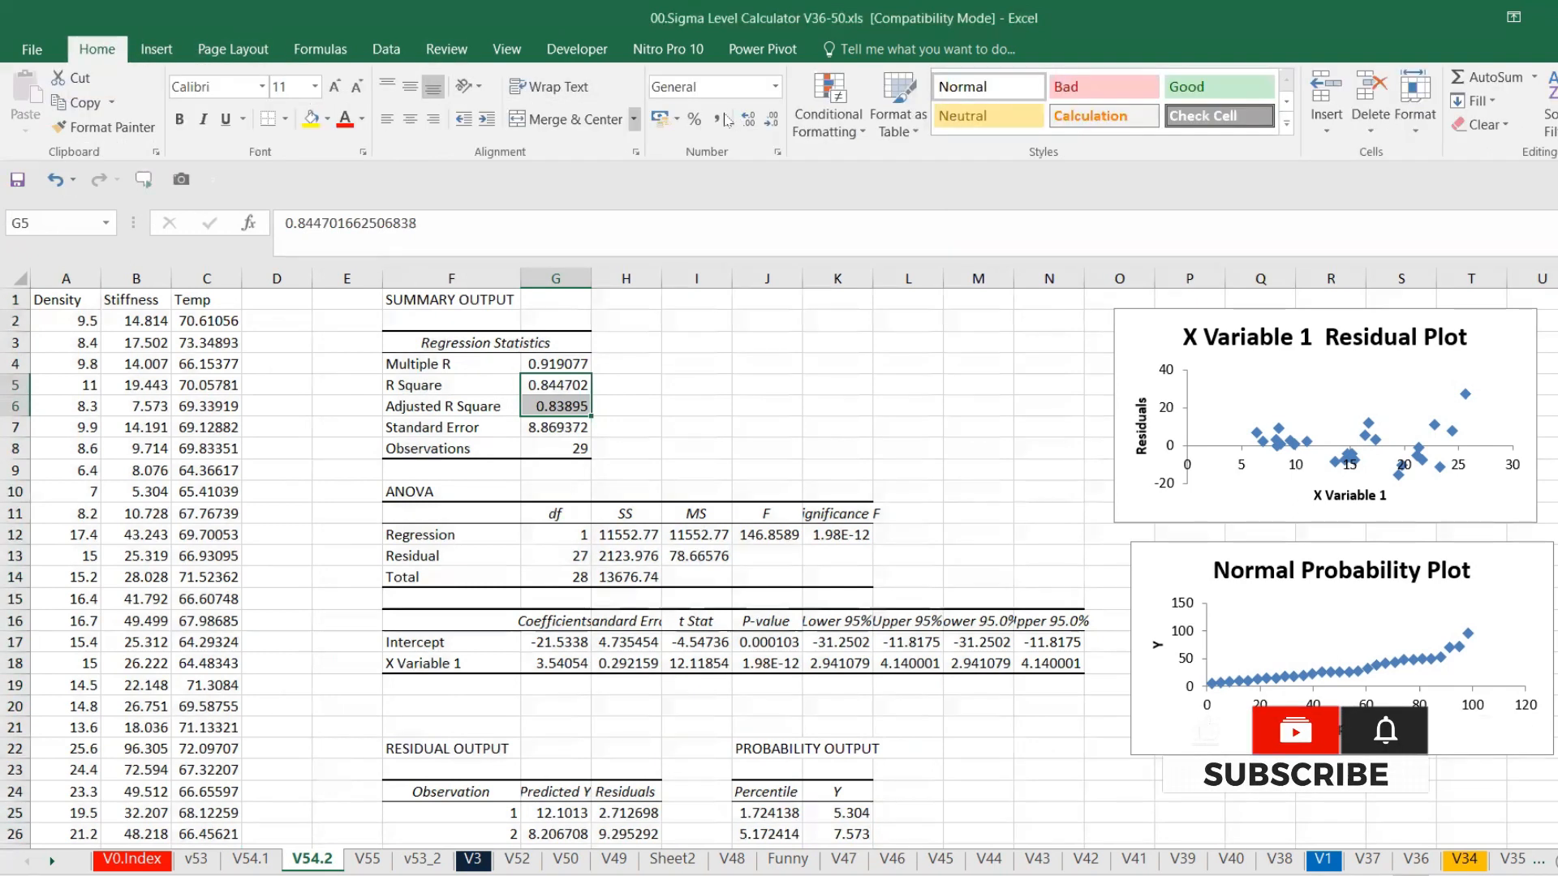
left_click(693, 118)
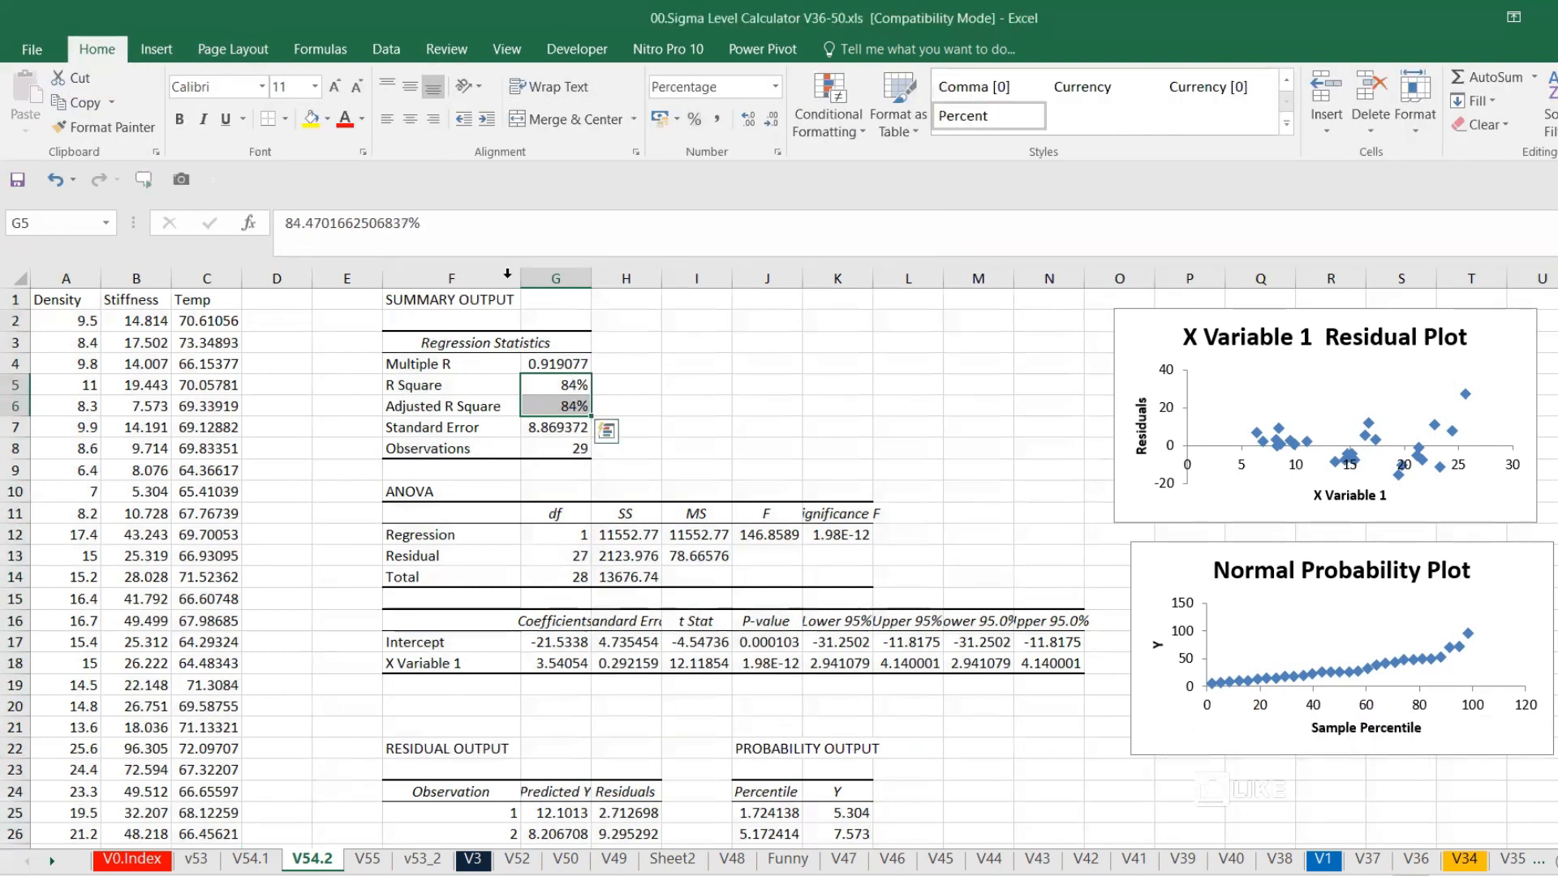
left_click(764, 117)
left_click(764, 118)
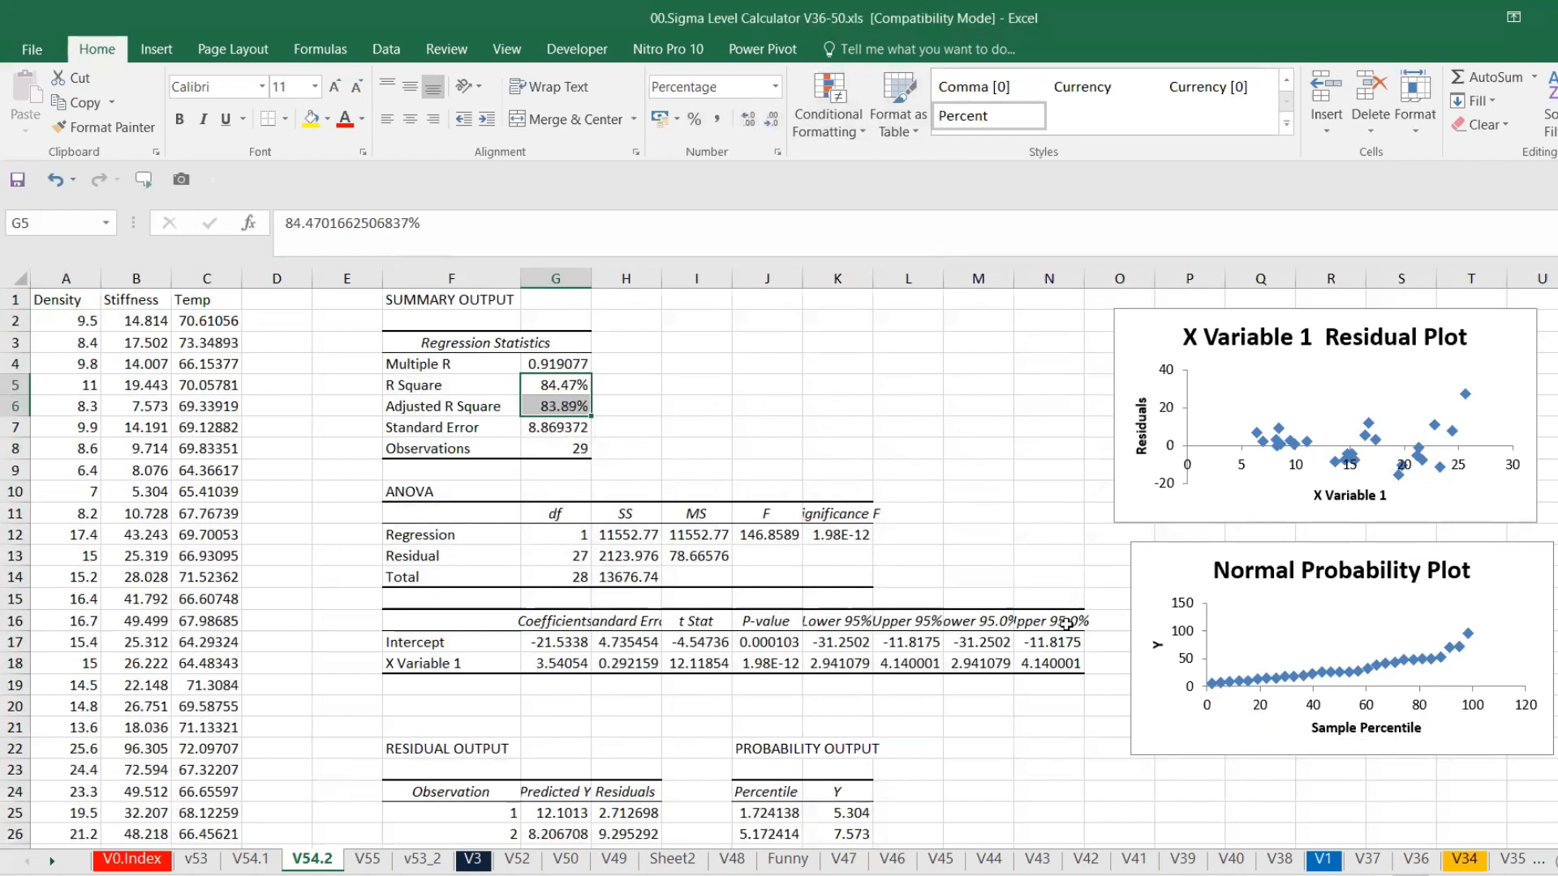
Switch to Minitab and create a linear Fitted Line Plot with Stiffness as the response and Density as the predictor
key("alt+Tab")
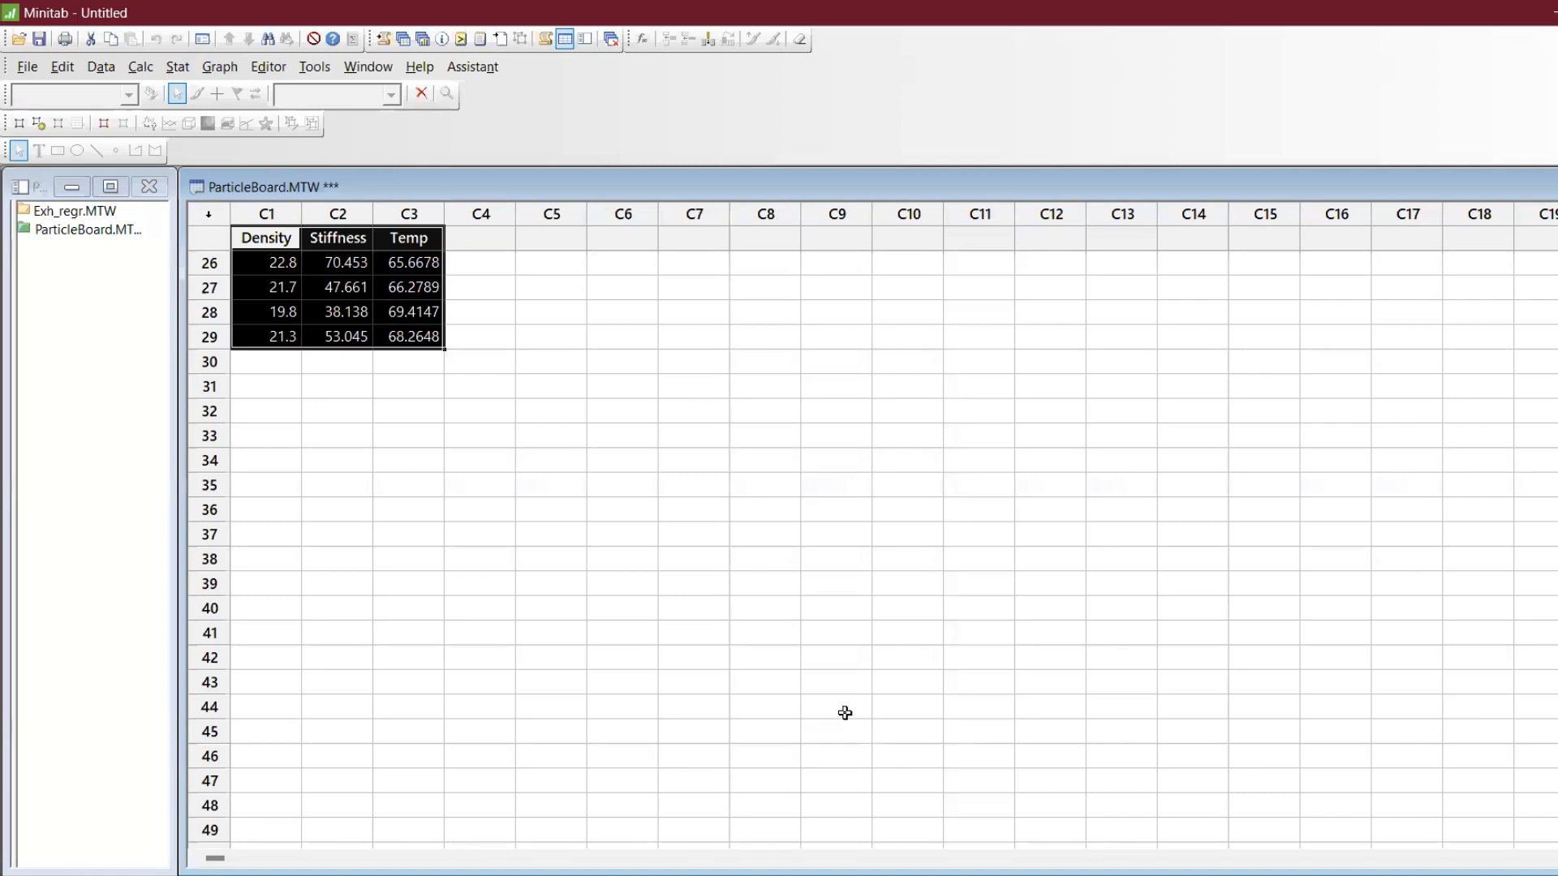
key("ctrl+e")
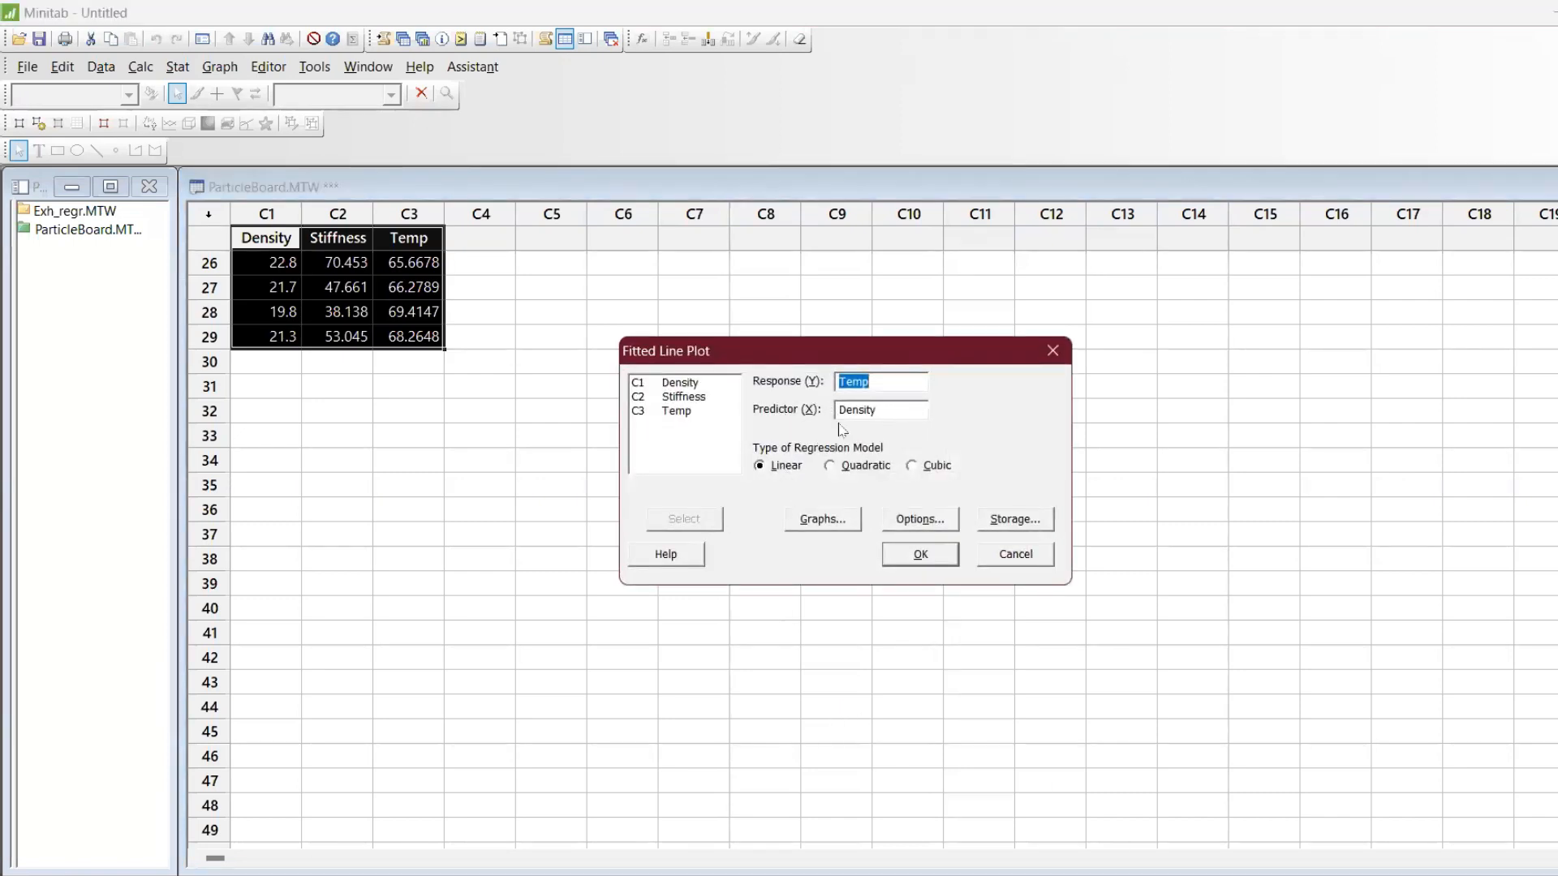
key("Delete")
double_click(695, 383)
left_click(887, 386)
key("Delete")
double_click(702, 398)
left_click(915, 554)
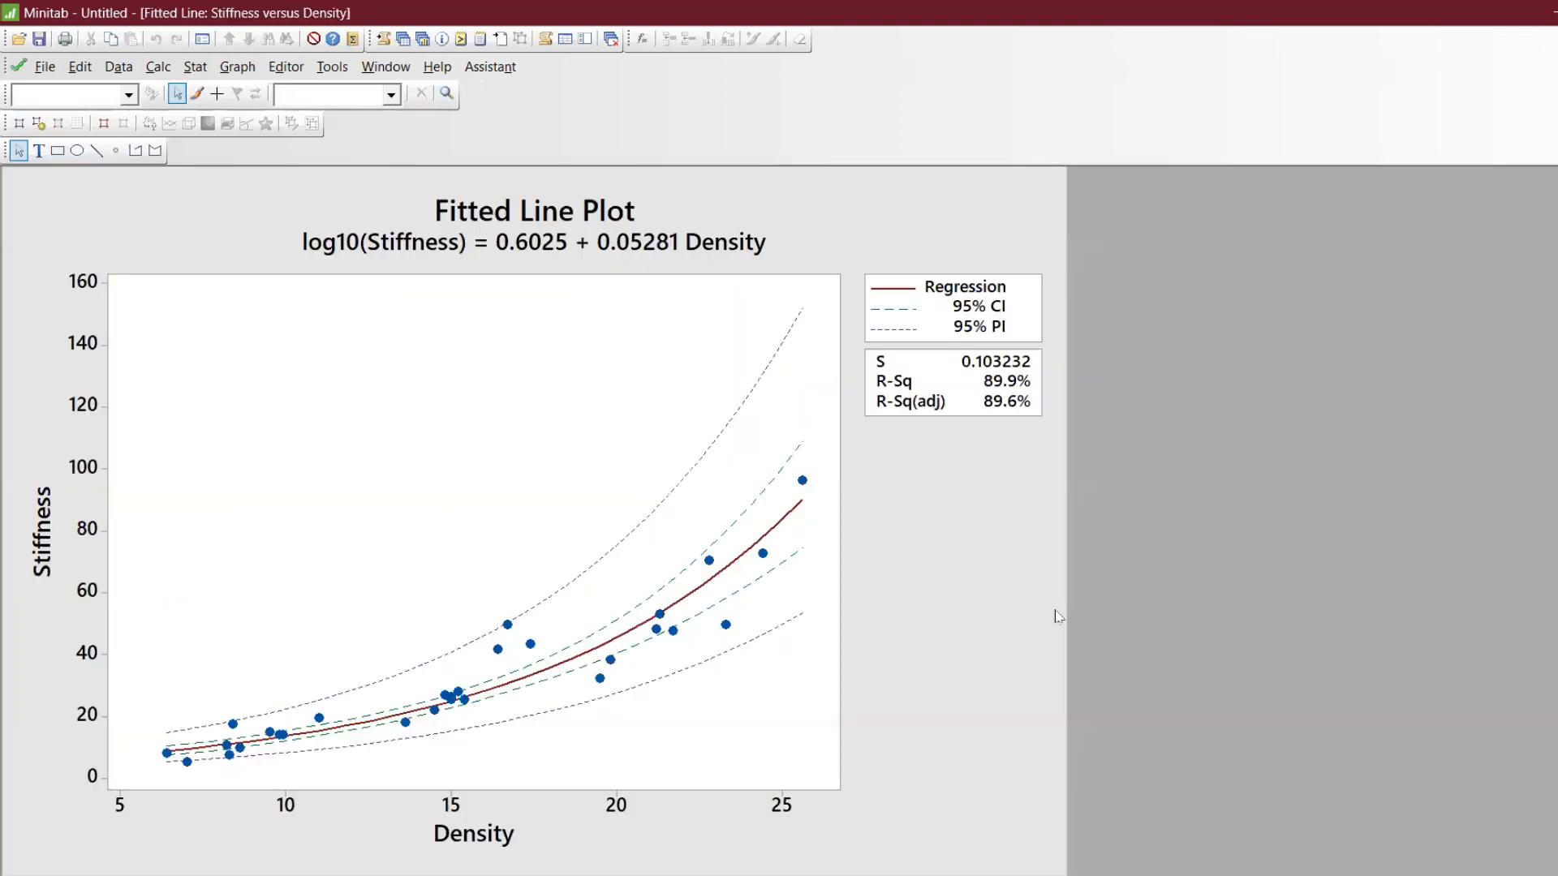
Recreate the linear Stiffness versus Density plot without the Log10 of Y transformation and without confidence and prediction intervals
double_click(1081, 641)
key("ctrl+e")
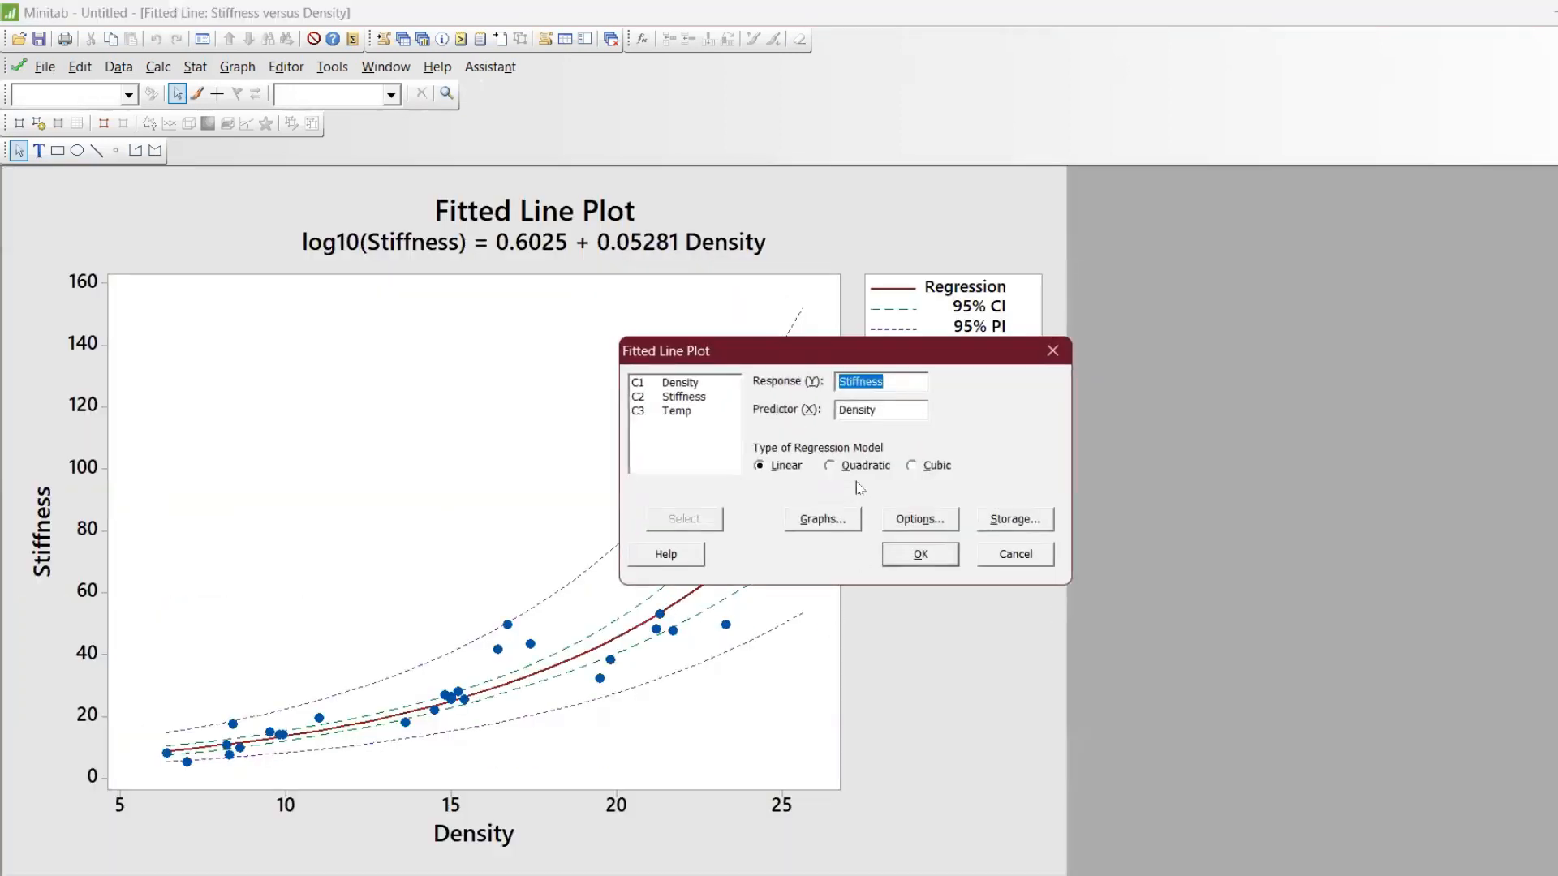
left_click(918, 521)
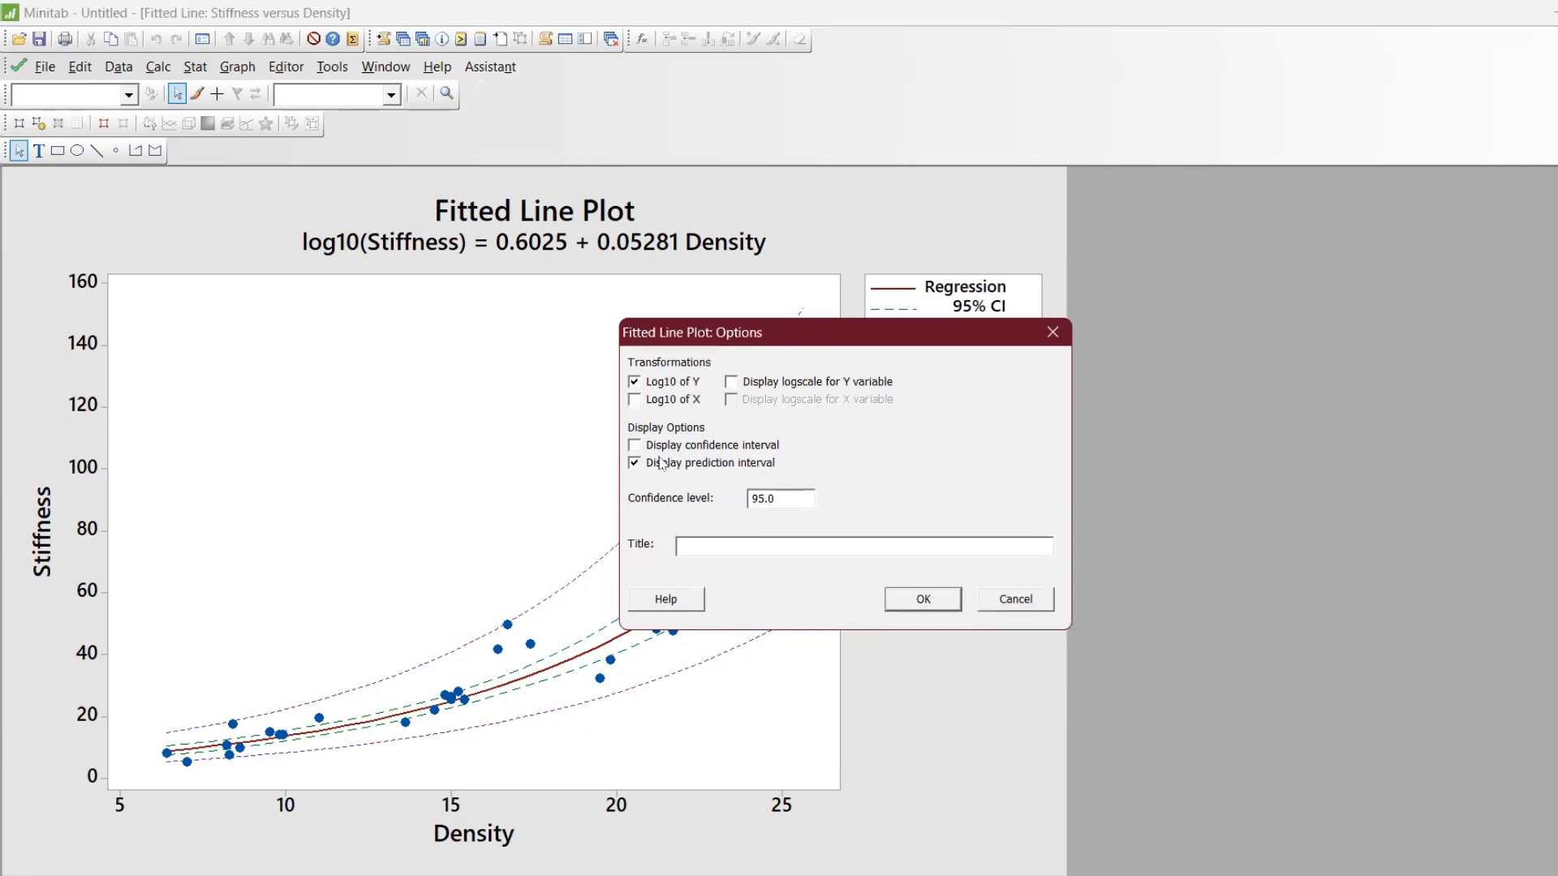
left_click(665, 384)
left_click(921, 605)
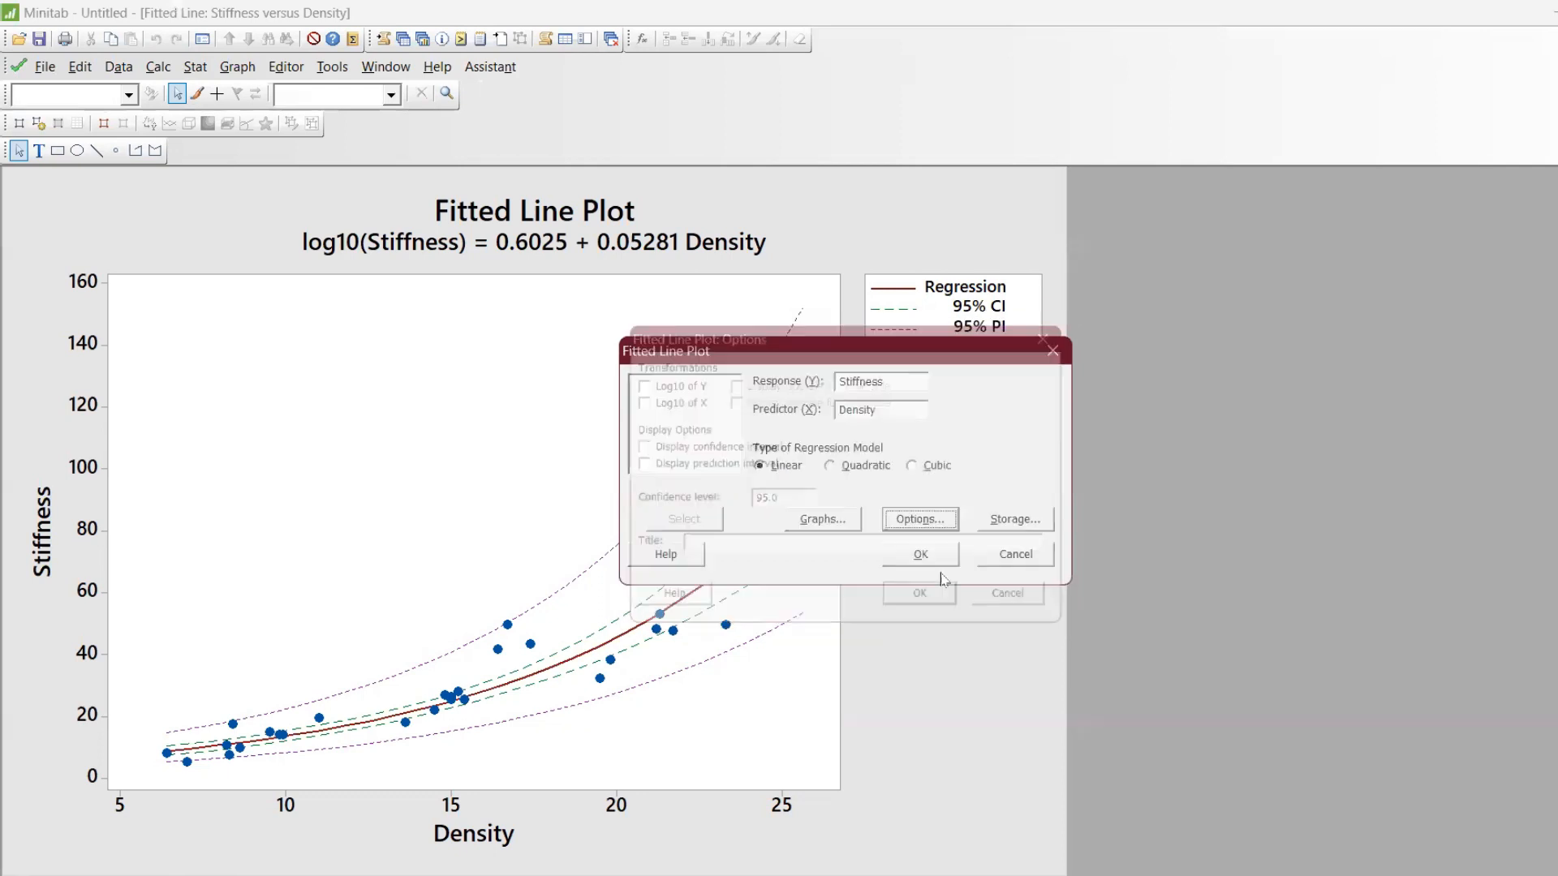
left_click(919, 555)
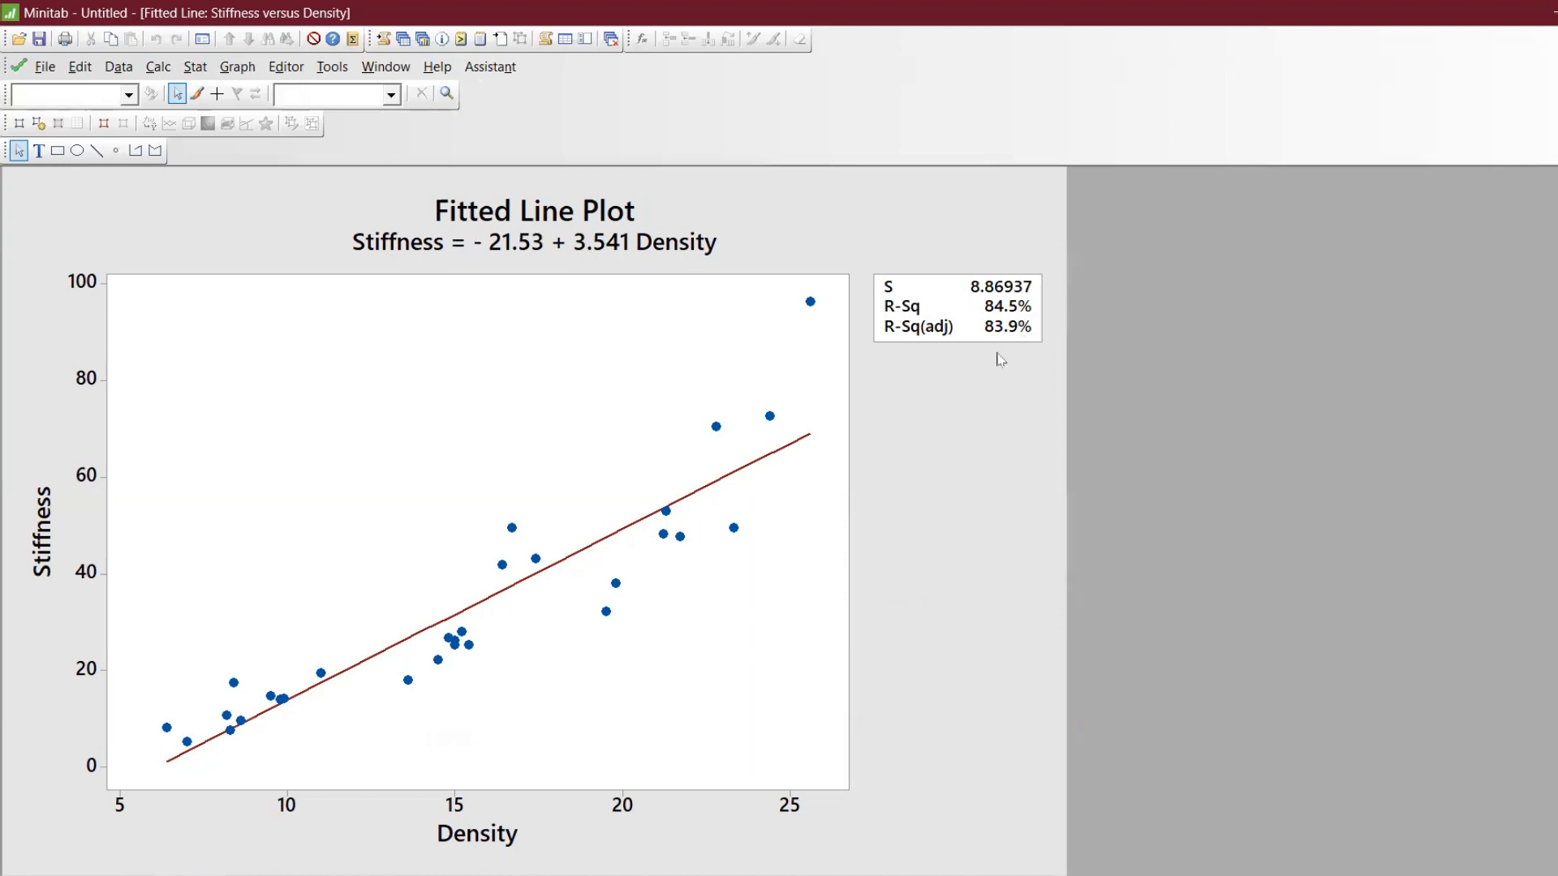
Switch back to Excel, compare its R Square values with Minitab's, and show G5 and G6 with one decimal place
key("alt+Tab")
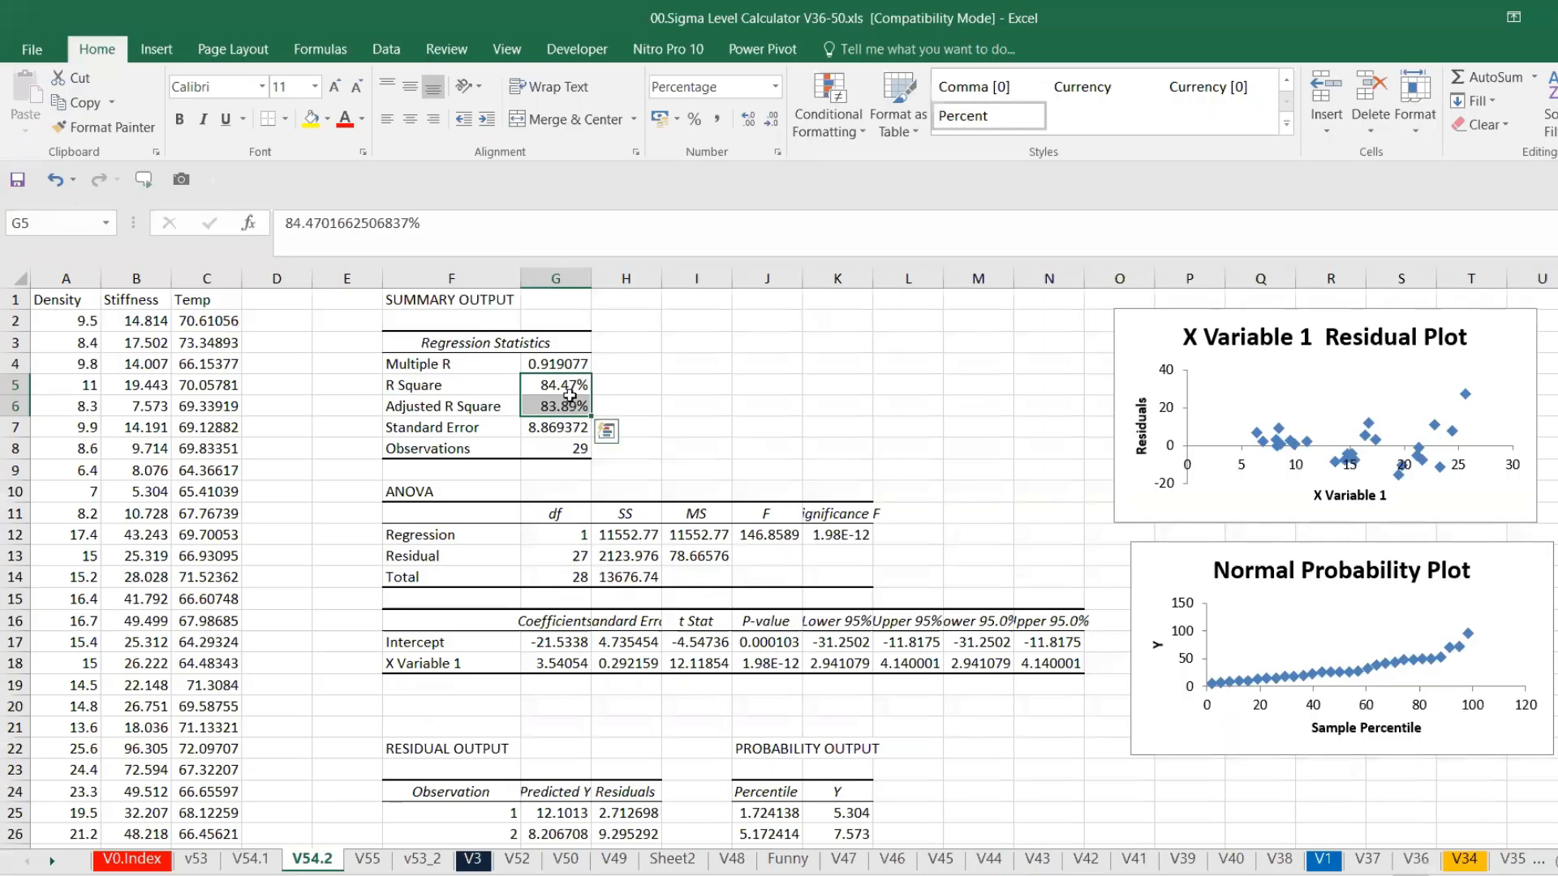
key("alt+Tab")
key("alt+Tab")
left_click(576, 390)
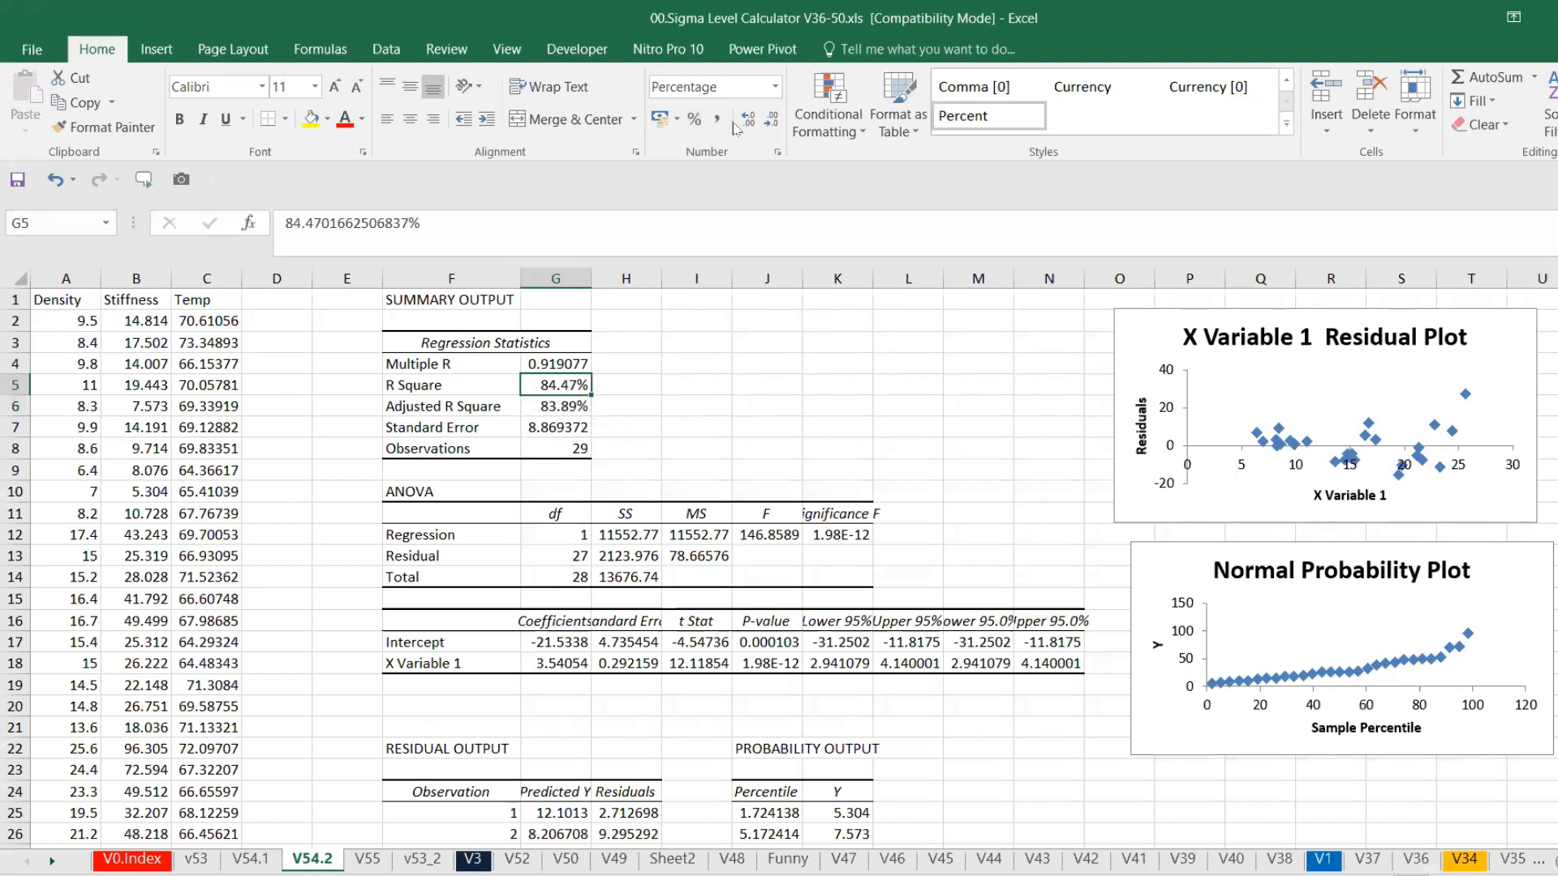
left_click(772, 120)
left_click(572, 399)
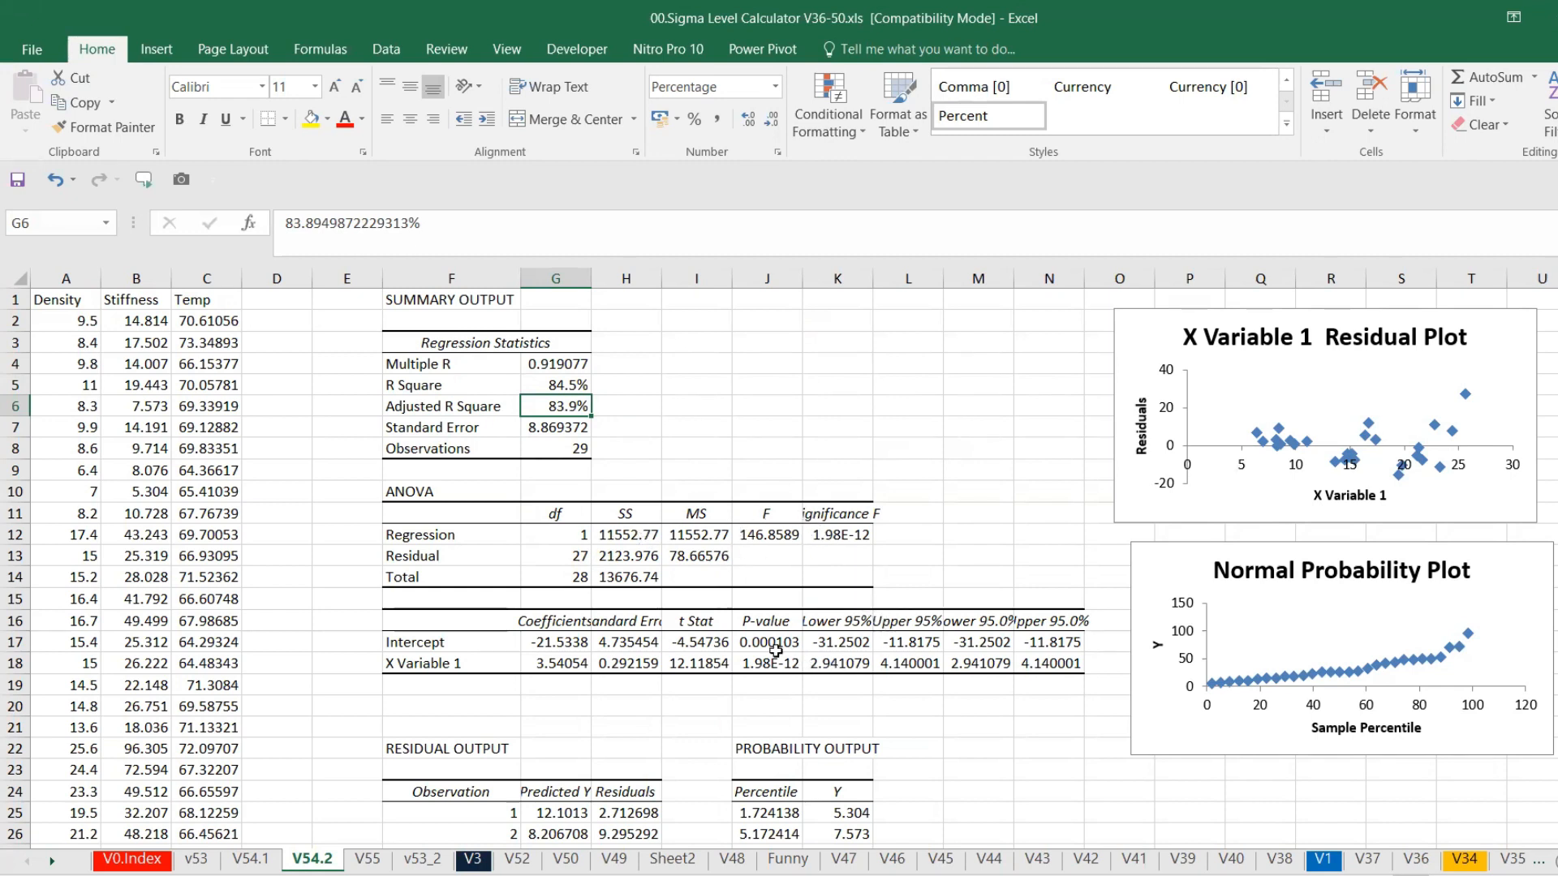
Examine the residual output, probability output and Normal Probability Plot on this sheet, and open sheet V54.1
scroll(776, 651, "down", 3)
scroll(776, 650, "down", 1)
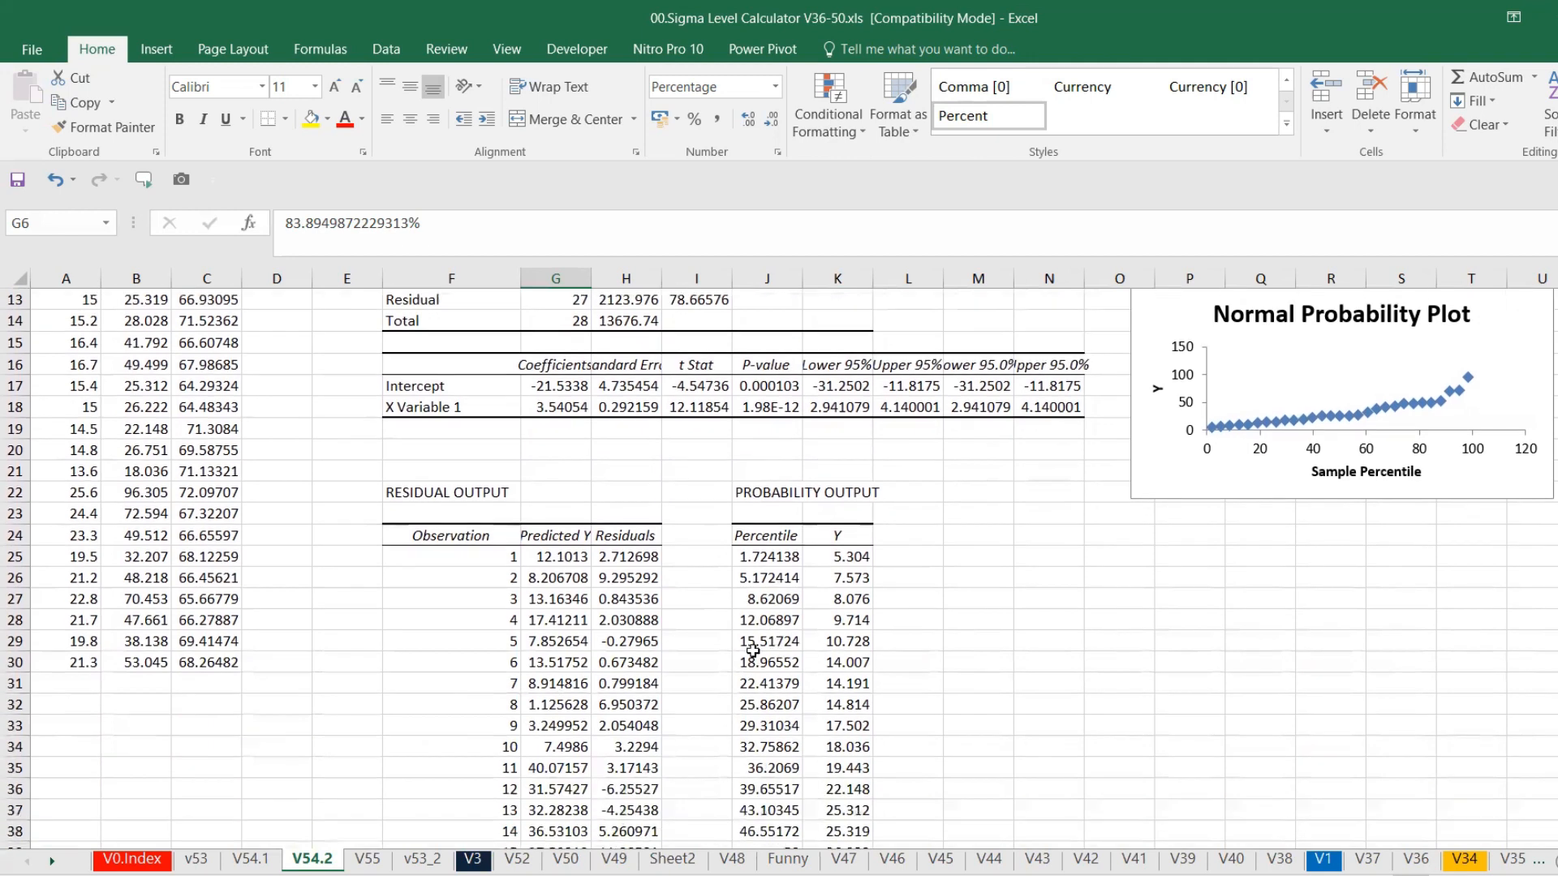
scroll(771, 598, "down", 2)
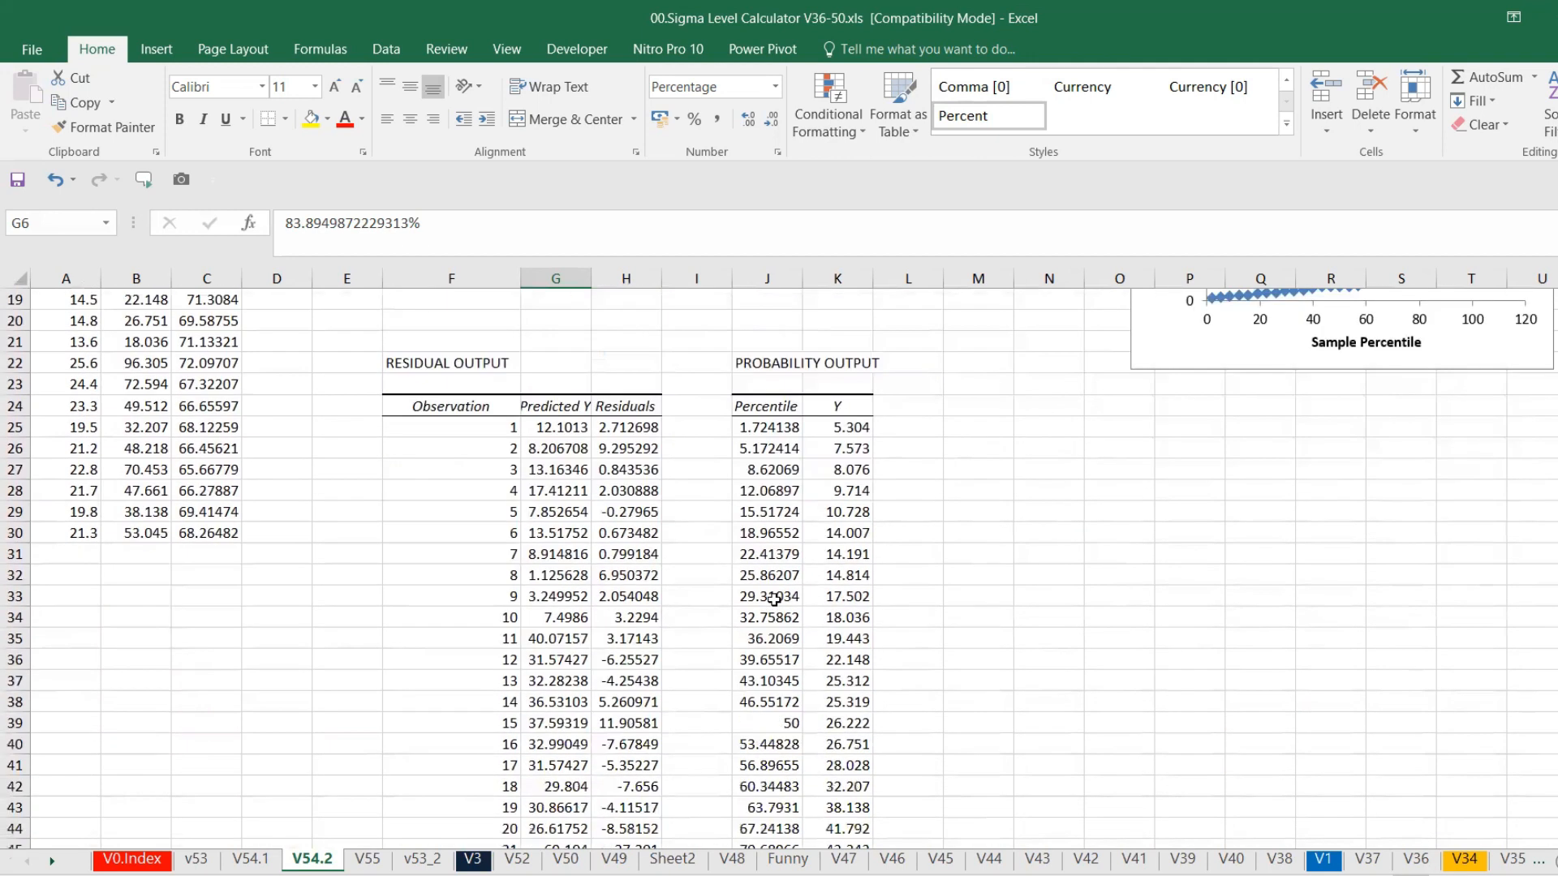
scroll(774, 599, "down", 1)
scroll(771, 597, "up", 3)
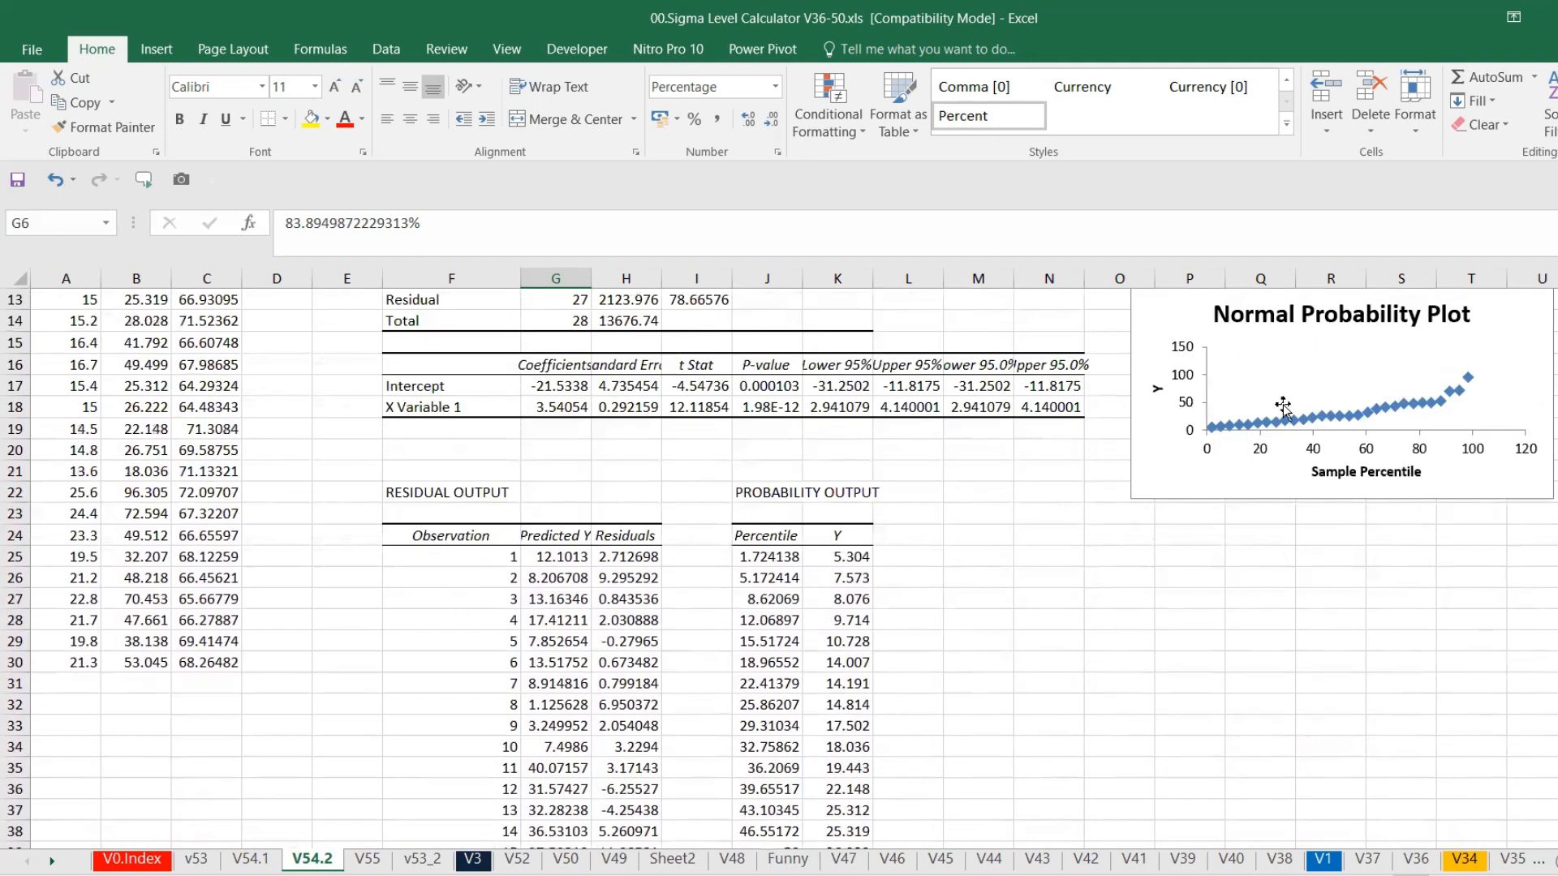
scroll(1282, 406, "up", 2)
scroll(1075, 627, "down", 3)
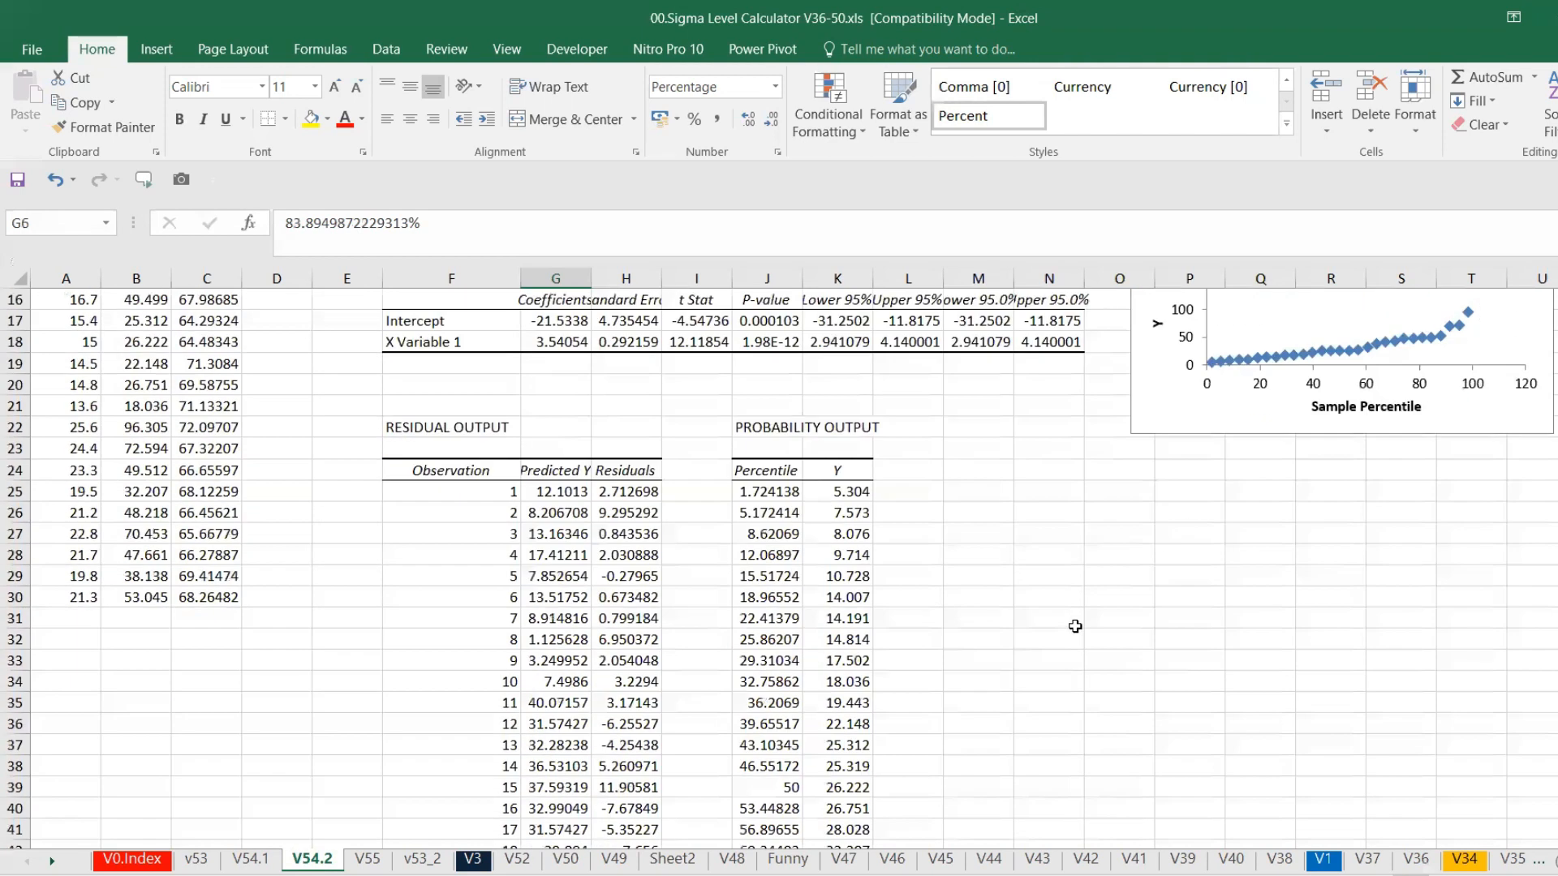
scroll(1075, 626, "down", 5)
scroll(1075, 627, "up", 6)
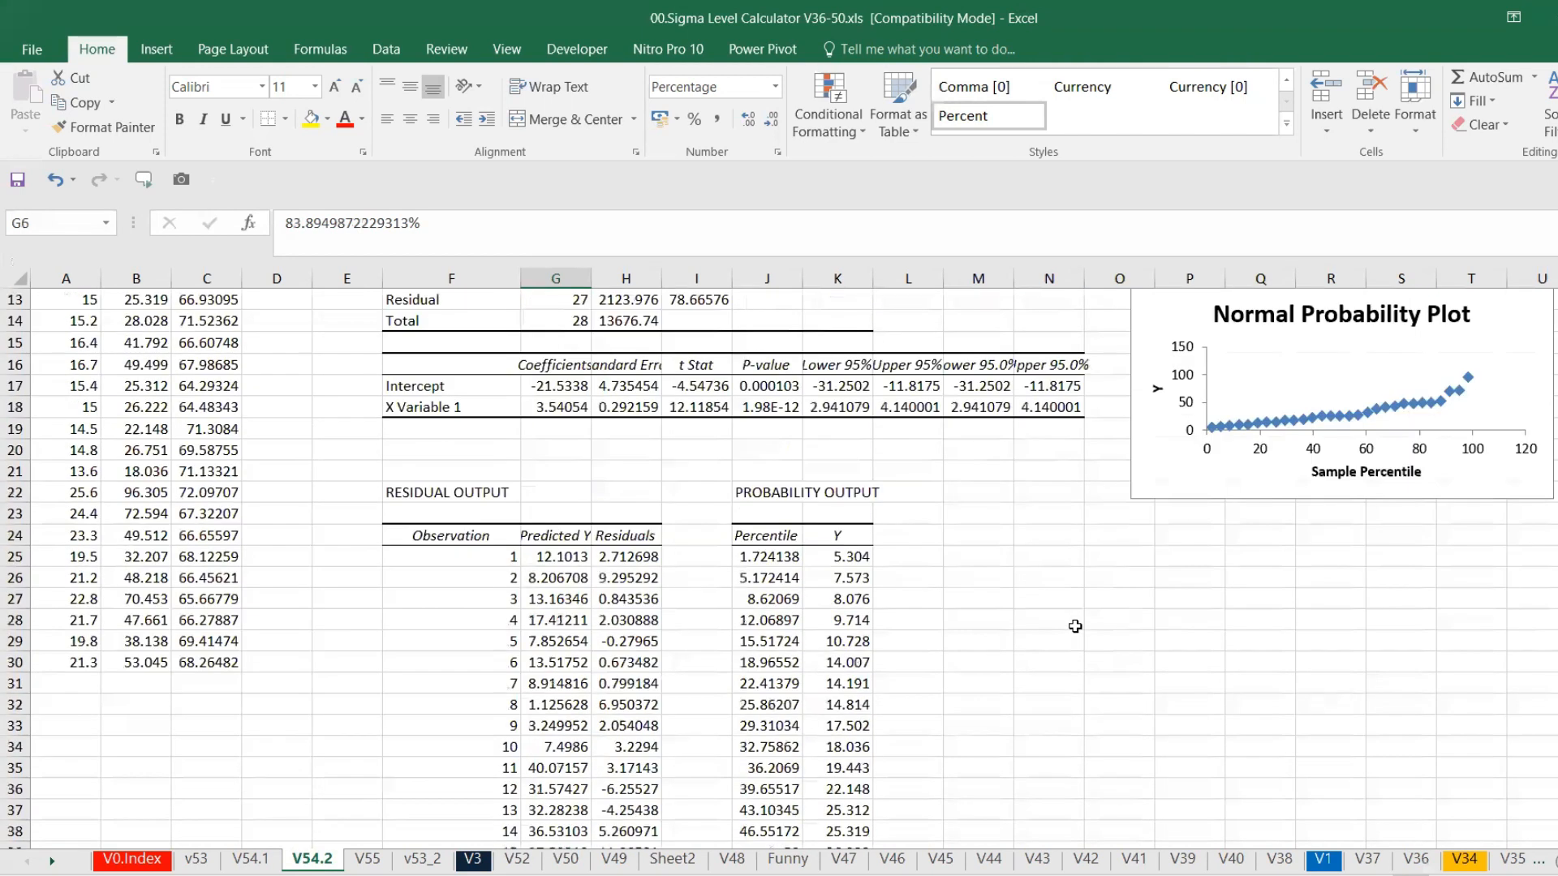
scroll(1075, 626, "up", 4)
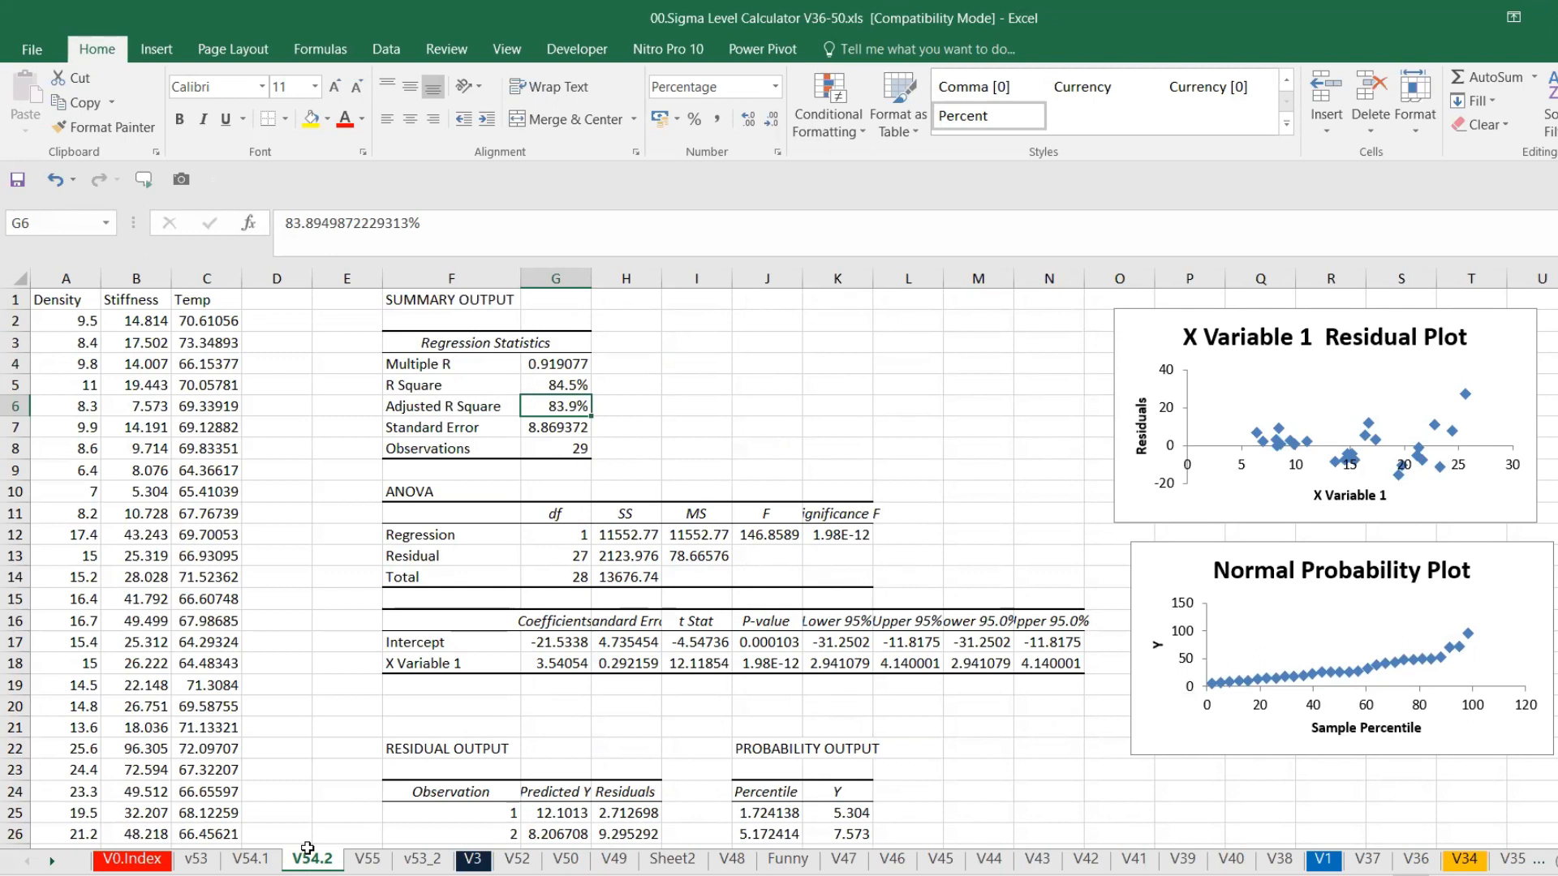
left_click(250, 858)
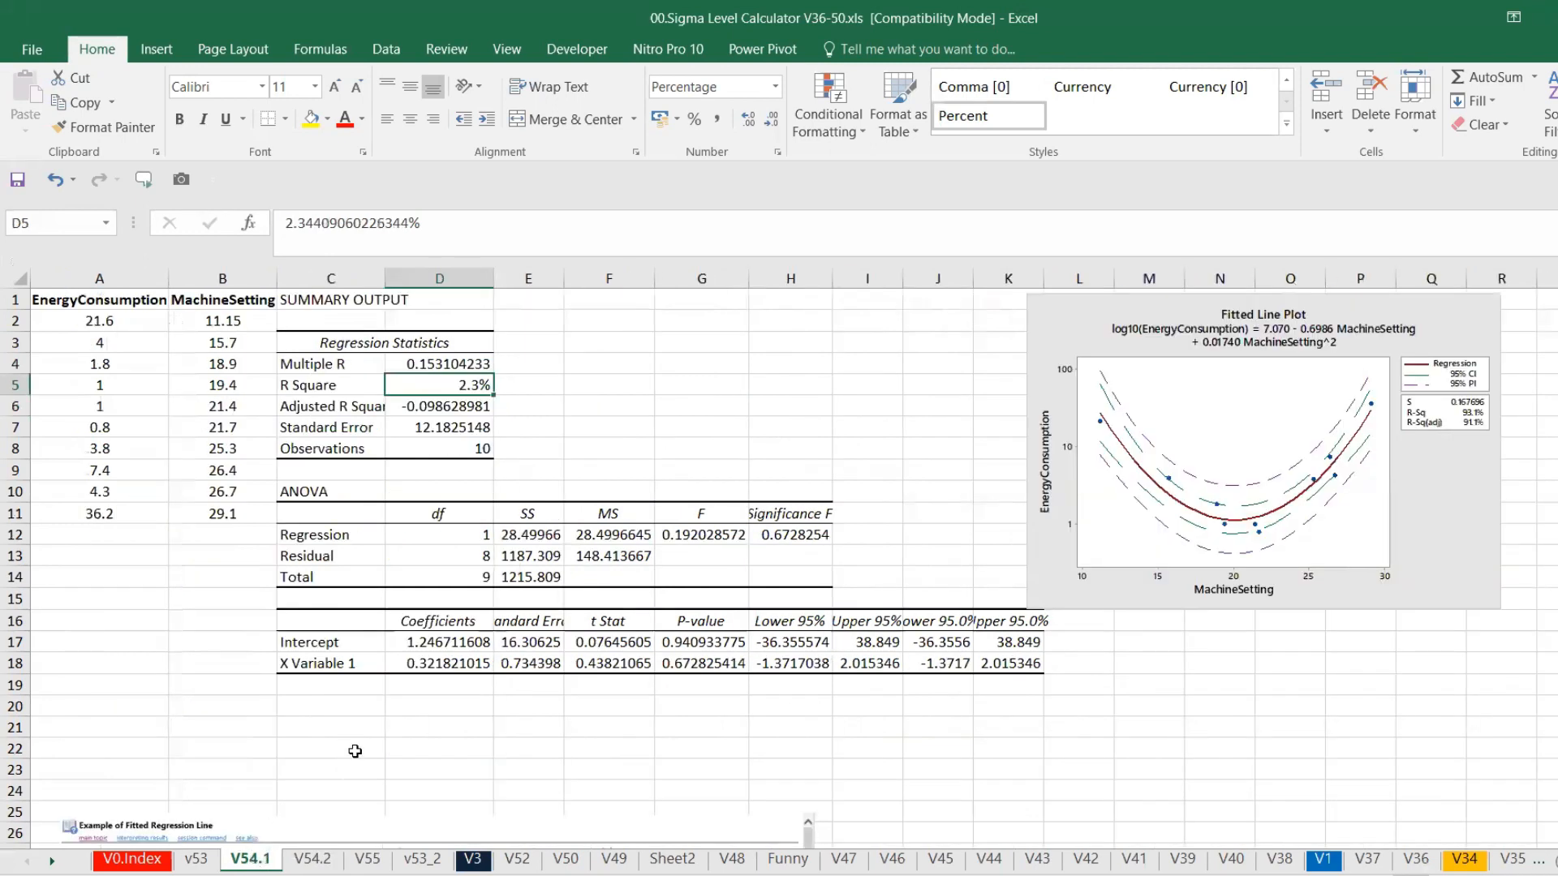